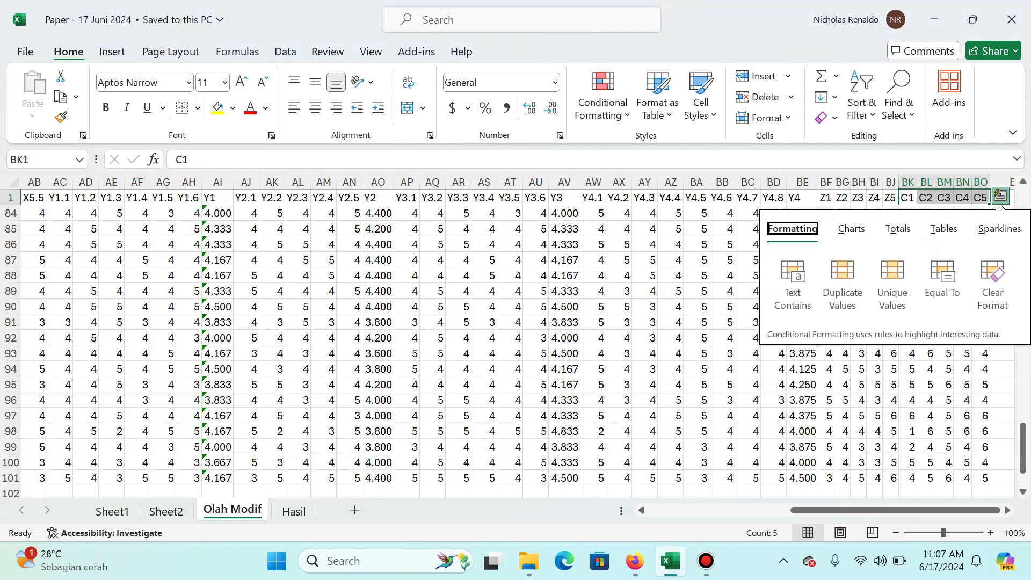
# Step: Launch SmartPLS 4 and bring its workspace window to the front
pyautogui.hotkey('alt', 'Tab')
pyautogui.press('super')
pyautogui.write('smarrt')
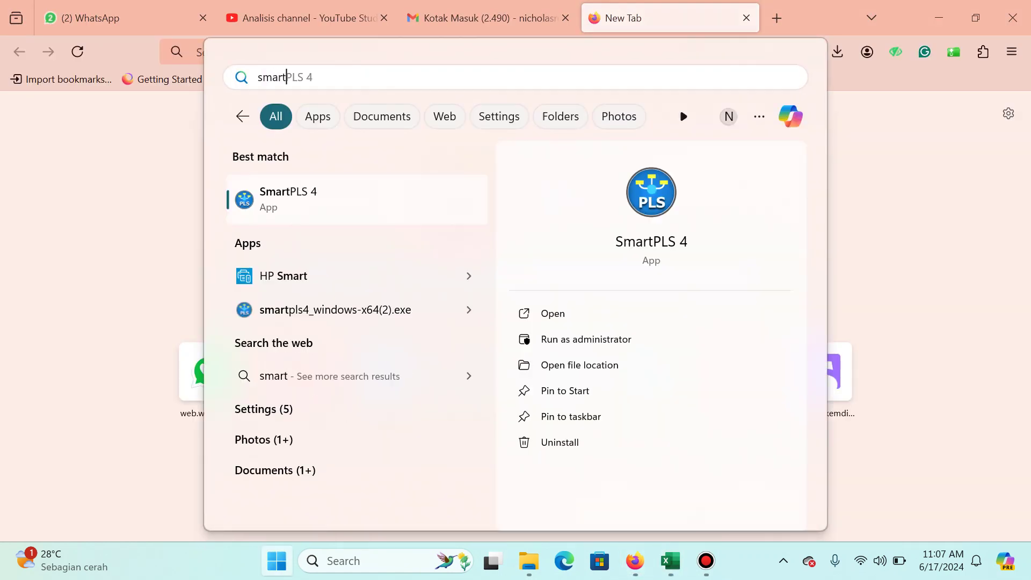
pyautogui.press('Return')
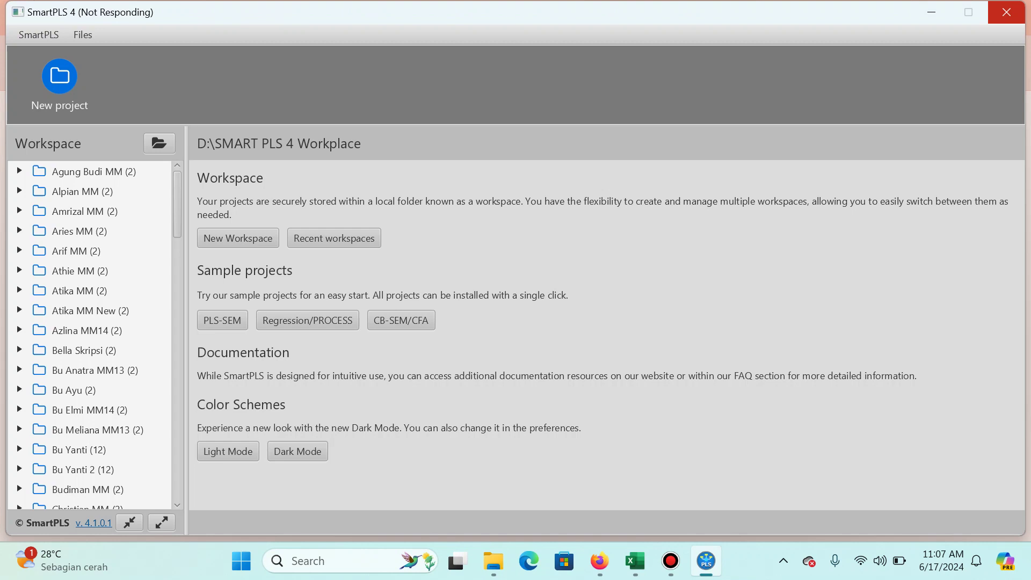
pyautogui.click(932, 12)
pyautogui.click(935, 13)
pyautogui.click(706, 560)
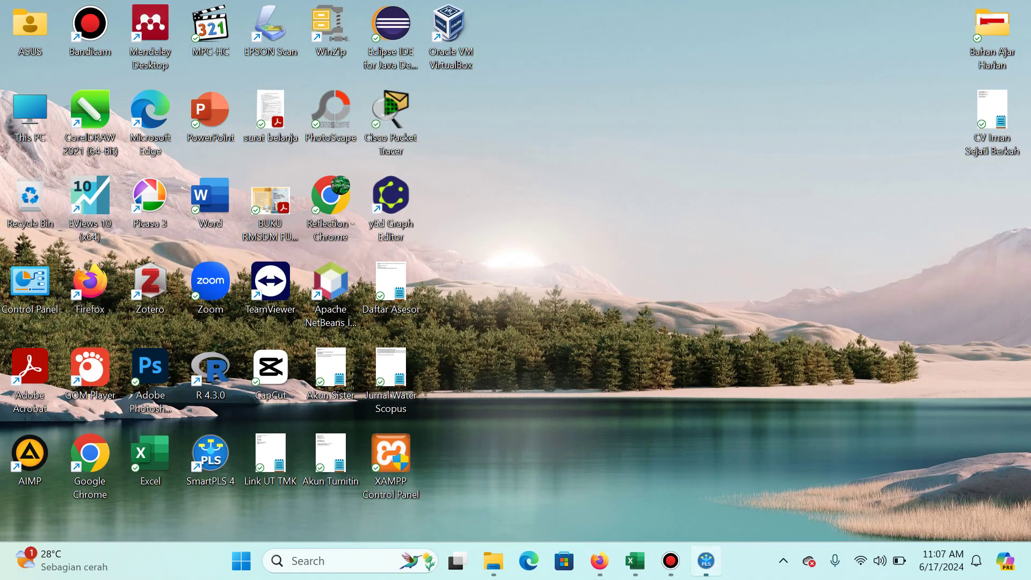
pyautogui.press('super+d')
# Step: Expand the Binus project, postpone the software update, and delete the project's existing CSV data file
pyautogui.scroll(-6, 11, 169)
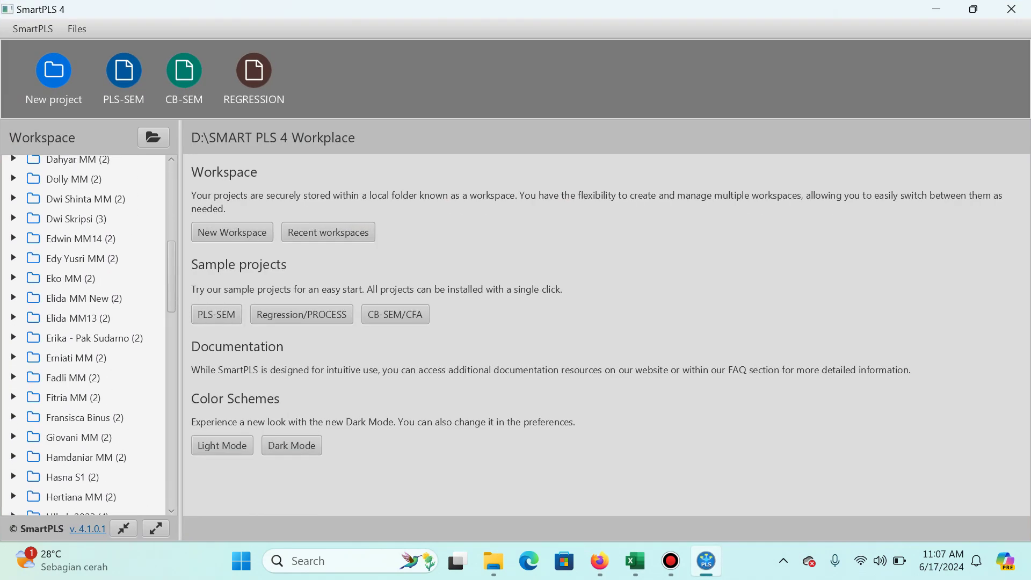
pyautogui.scroll(-1, 11, 173)
pyautogui.doubleClick(77, 405)
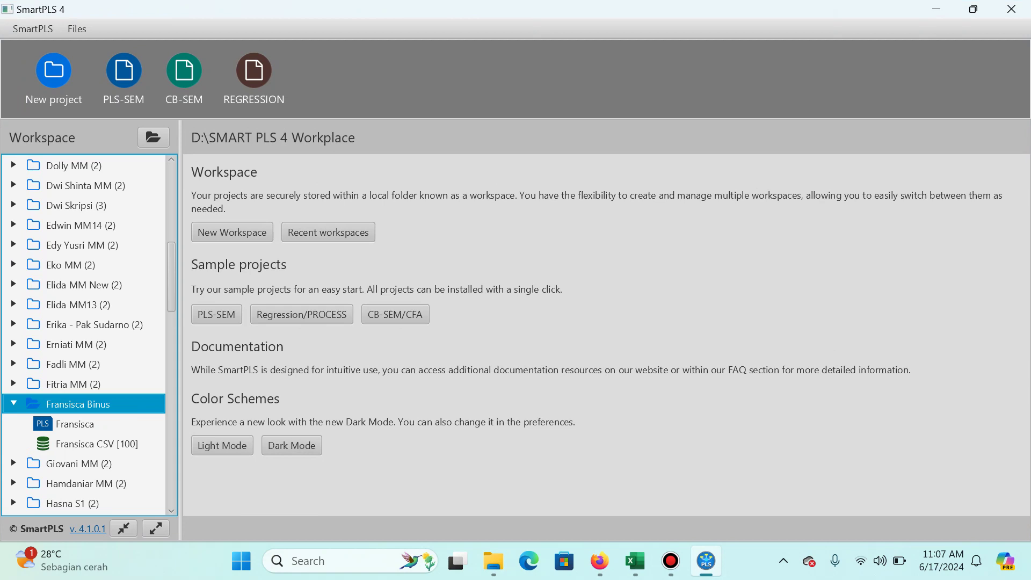
pyautogui.click(97, 444)
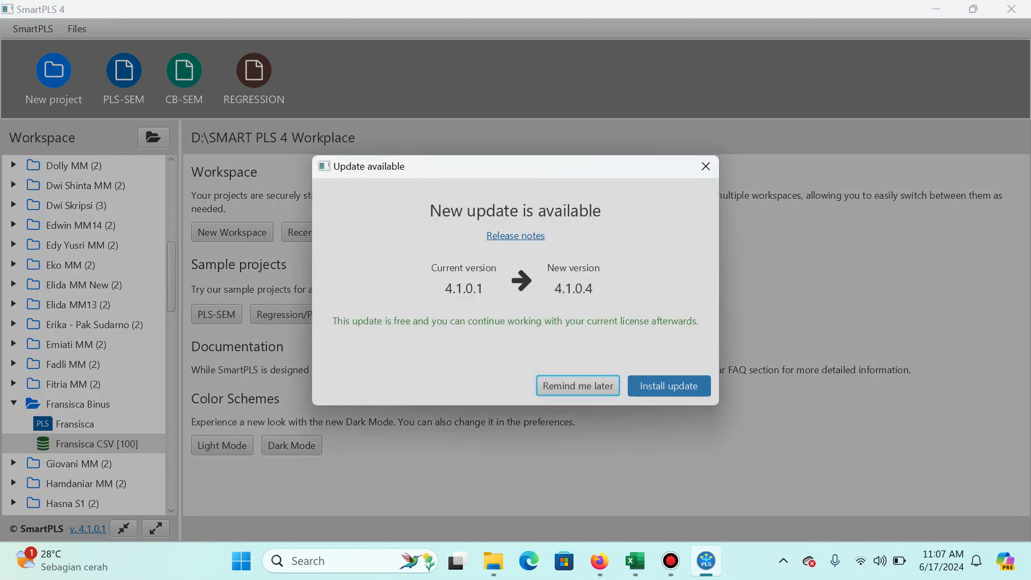
pyautogui.click(578, 386)
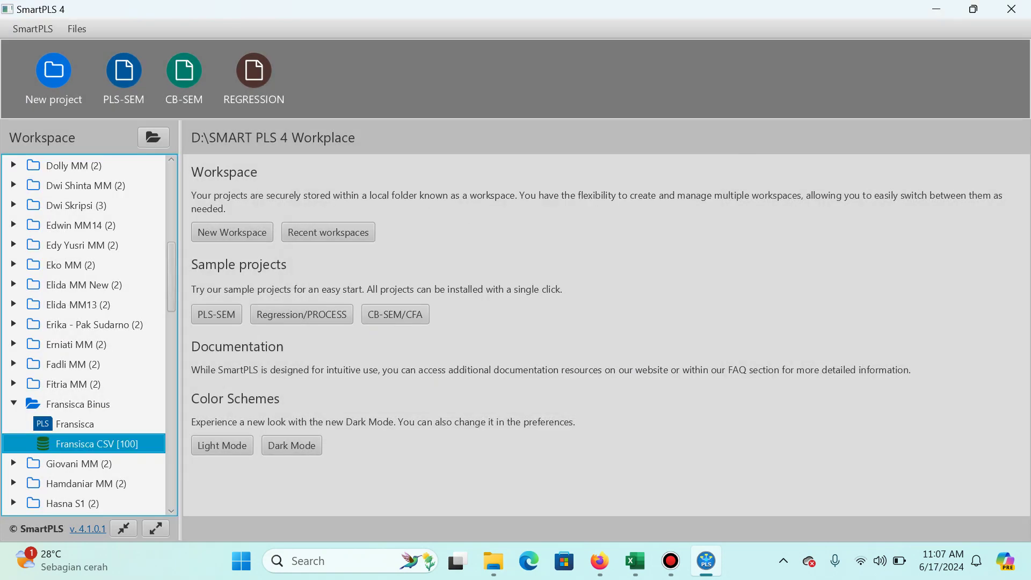
pyautogui.rightClick(120, 444)
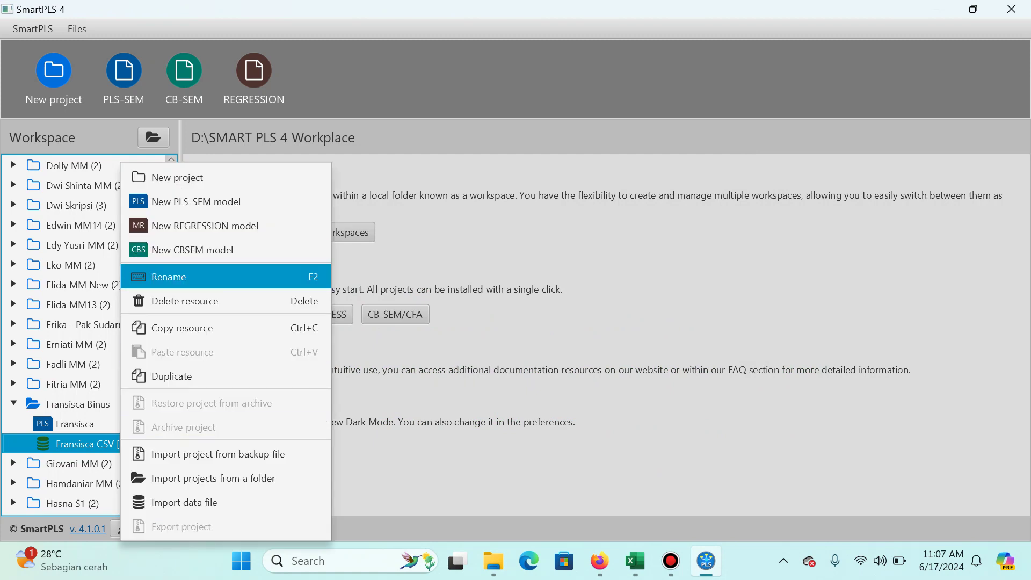
pyautogui.press('Return')
pyautogui.press('Return')
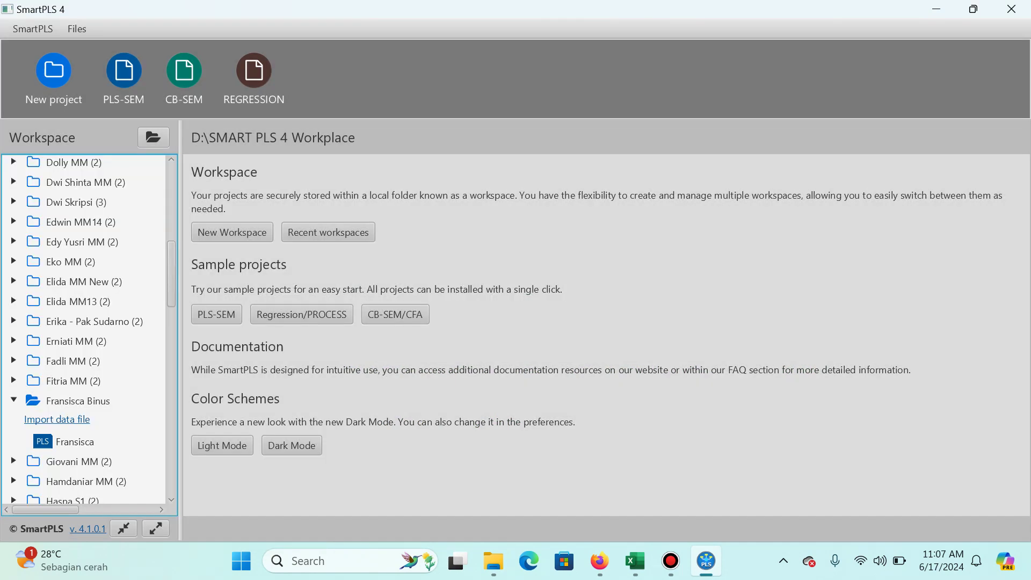
# Step: Import the CSV data file into the Binus project with all indicators bulk-set to the Metric scale
pyautogui.click(57, 419)
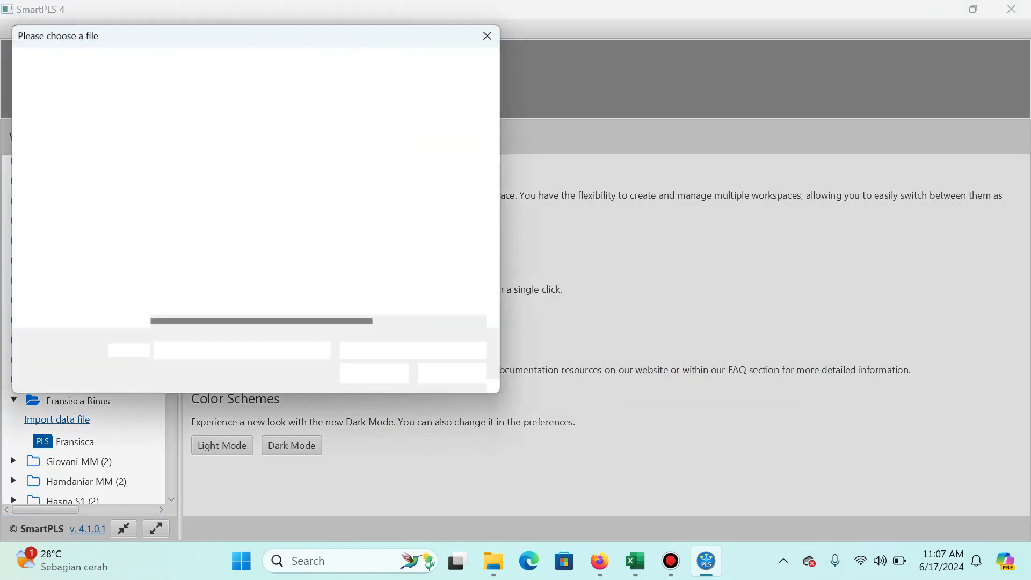
pyautogui.doubleClick(194, 148)
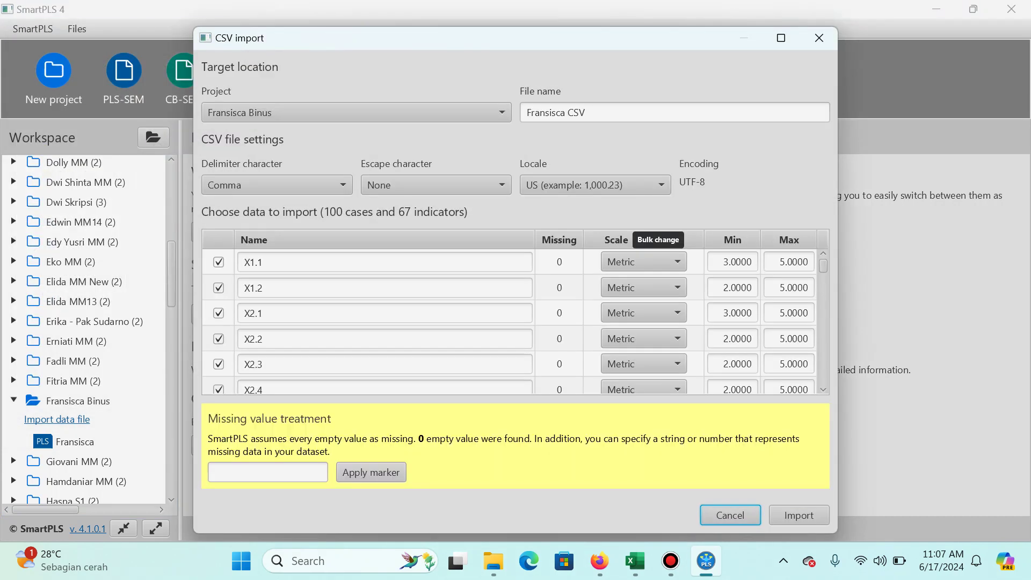
pyautogui.click(659, 240)
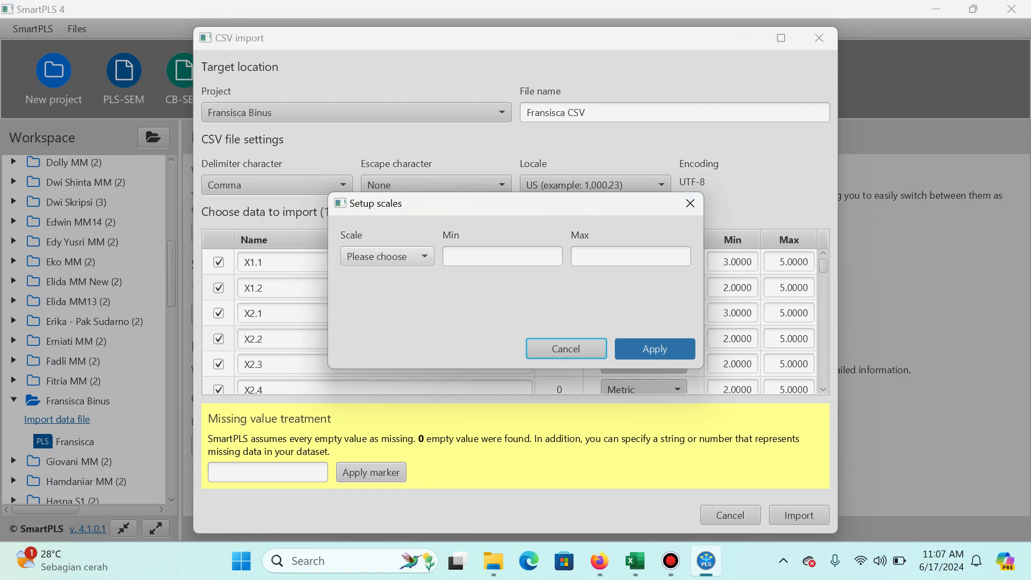
pyautogui.click(387, 257)
pyautogui.click(387, 298)
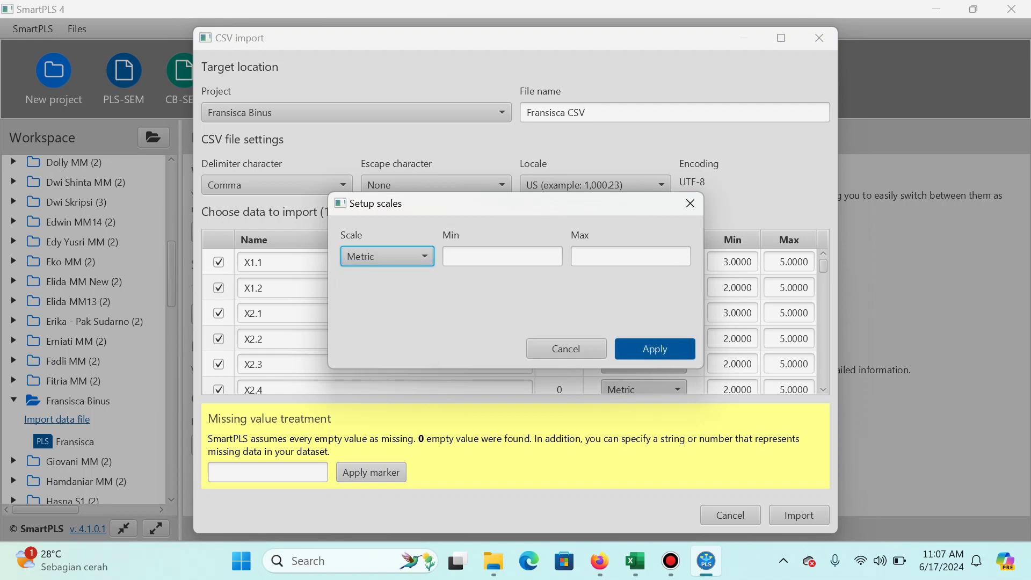
pyautogui.click(655, 349)
pyautogui.click(799, 515)
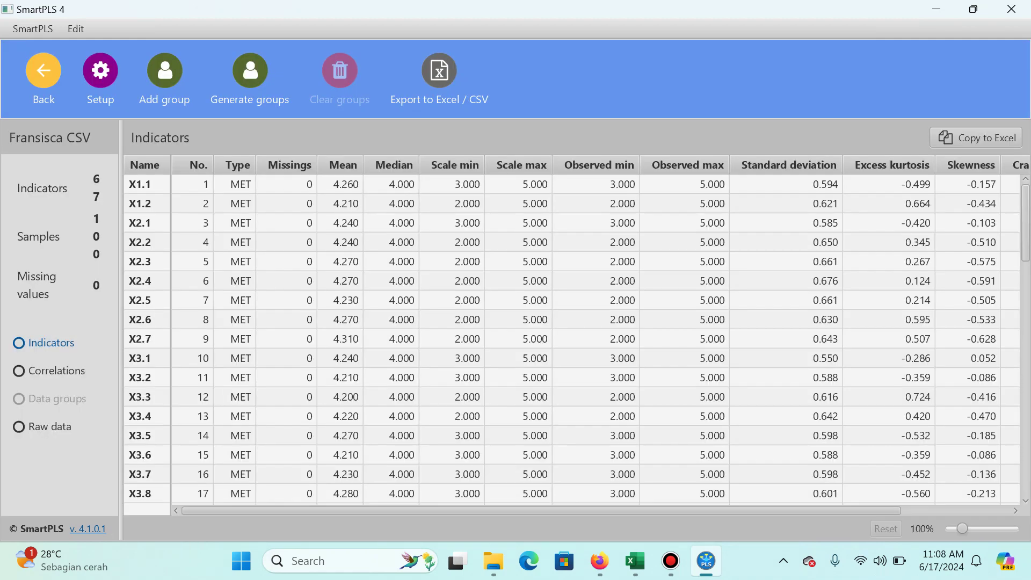
# Step: Return to the workspace and open the PLS-SEM model in the Binus project
pyautogui.click(44, 71)
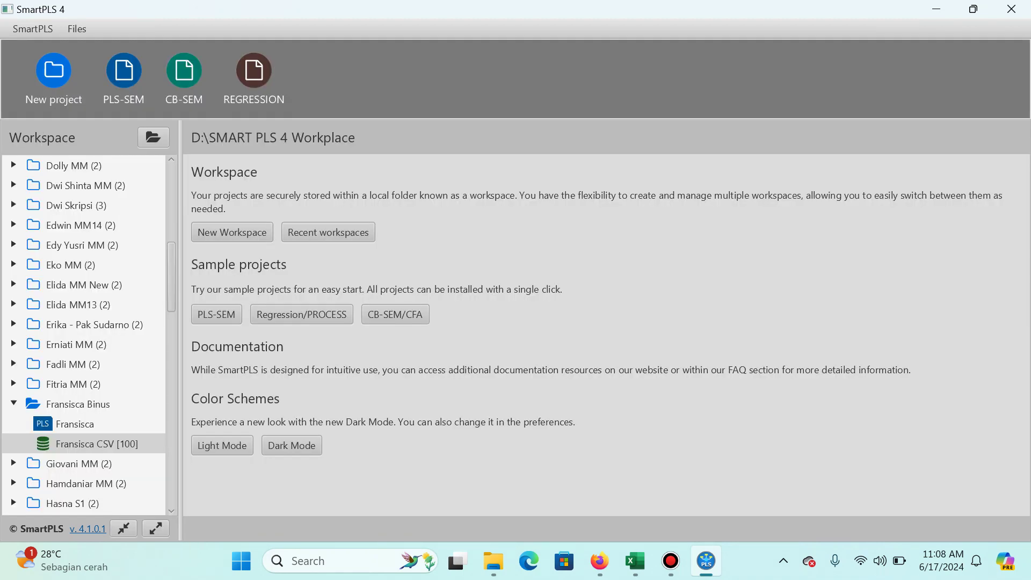
pyautogui.click(75, 424)
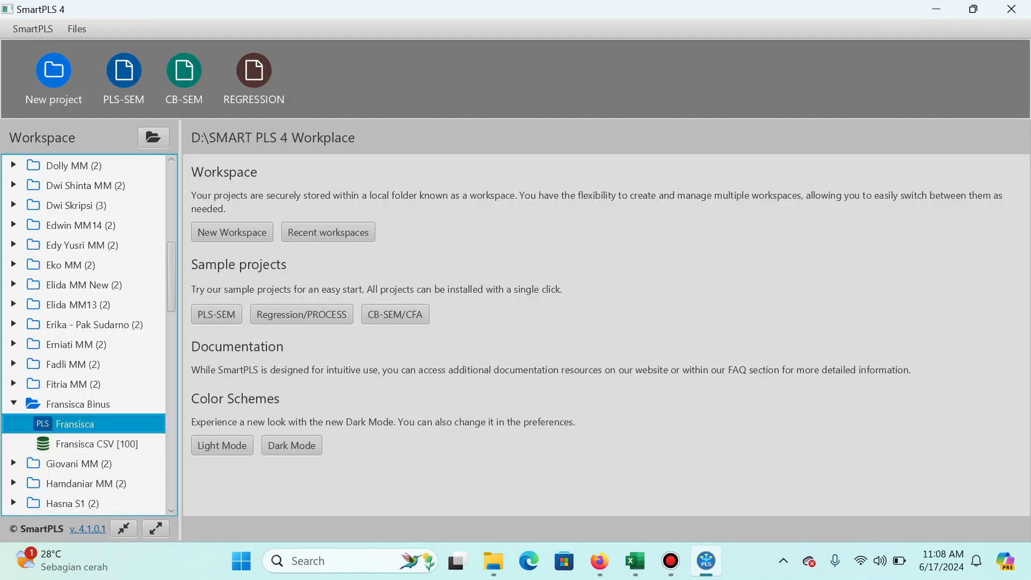
pyautogui.doubleClick(74, 425)
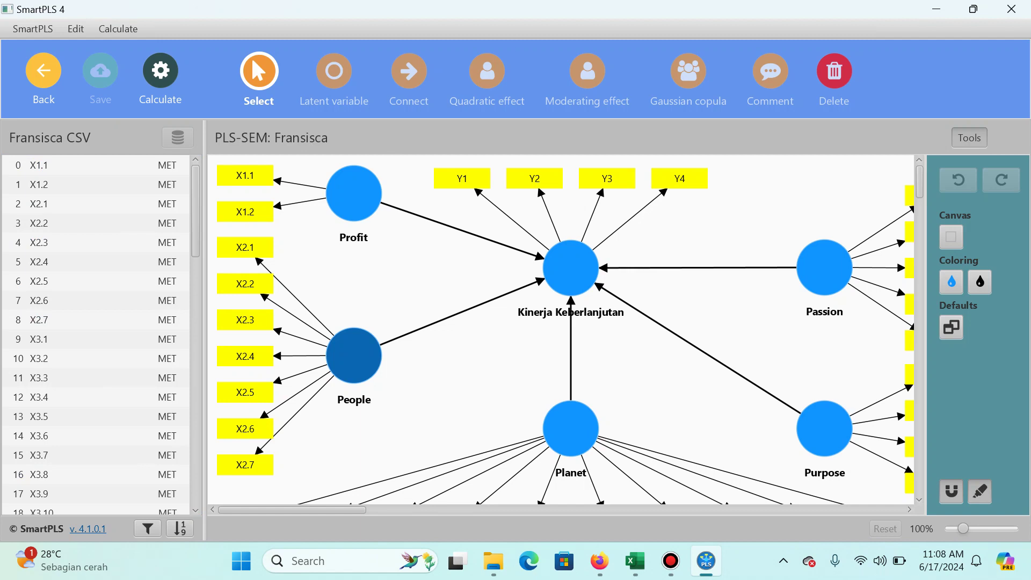
# Step: Check the measurement model options in the People latent variable's settings without applying any change
pyautogui.rightClick(354, 352)
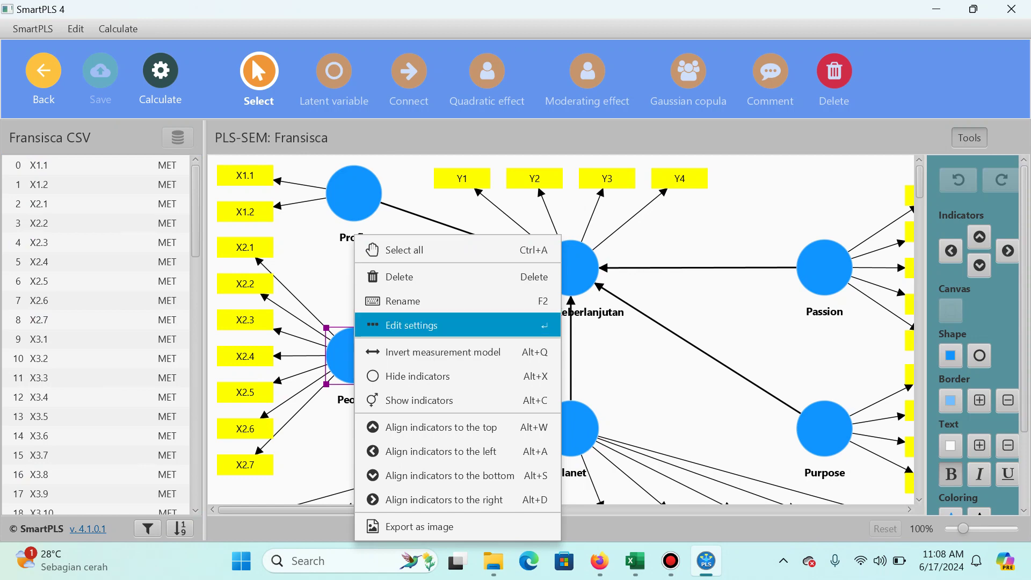
pyautogui.click(411, 325)
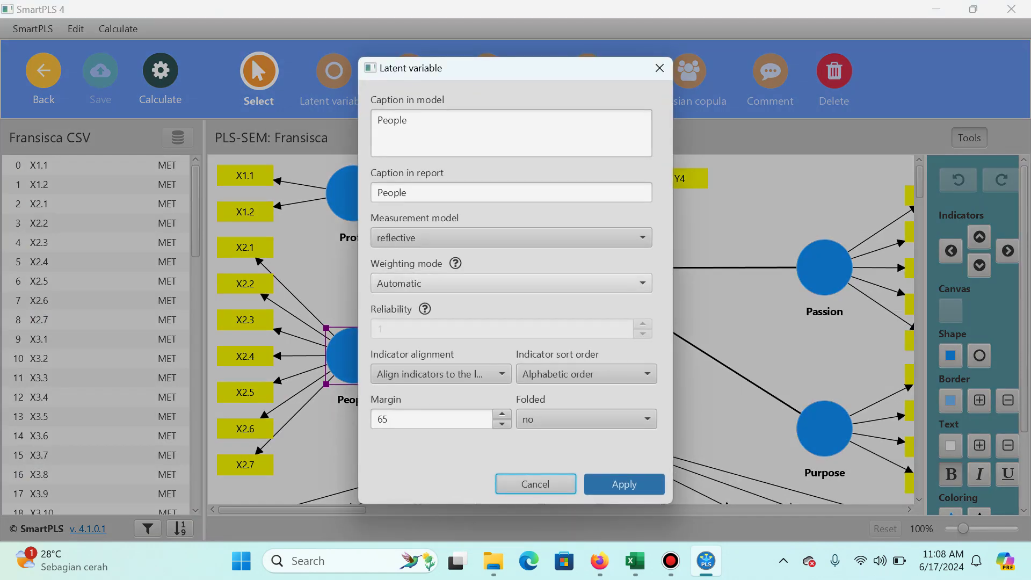
pyautogui.click(456, 238)
pyautogui.click(456, 279)
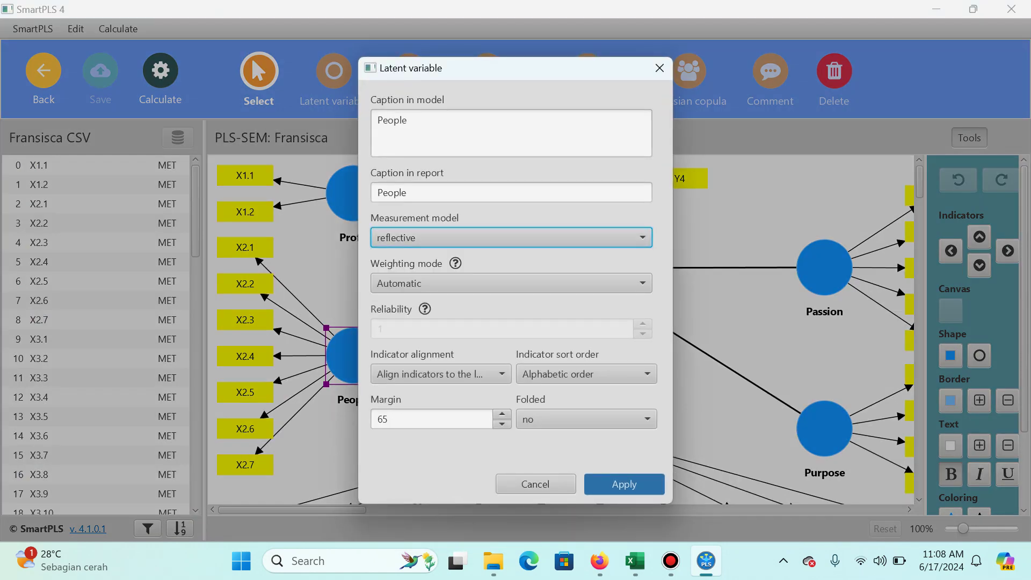
pyautogui.click(535, 484)
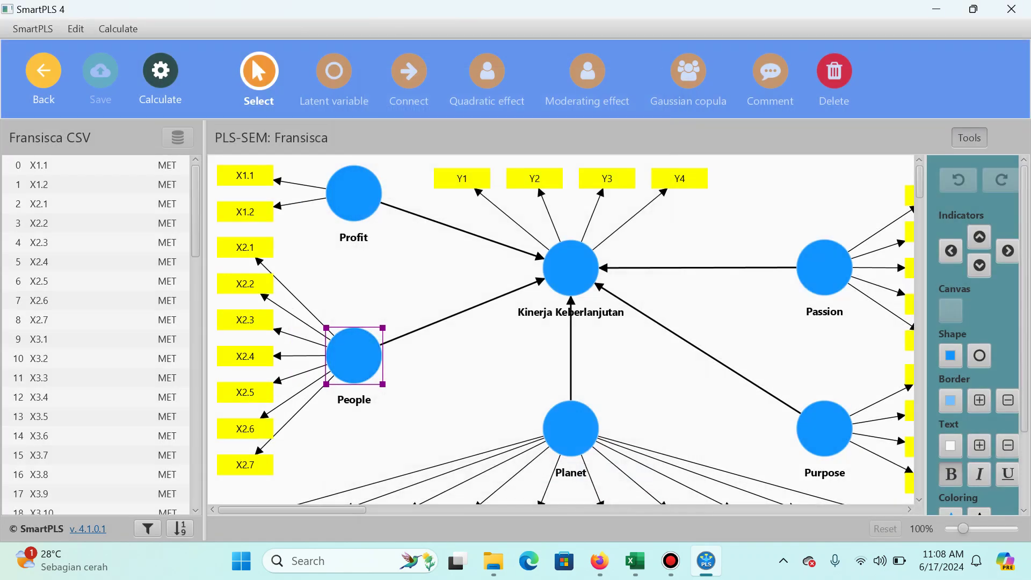
# Step: Select indicators Z1 through Z5 in the data file's indicator list
pyautogui.scroll(-15, 96, 333)
pyautogui.click(54, 332)
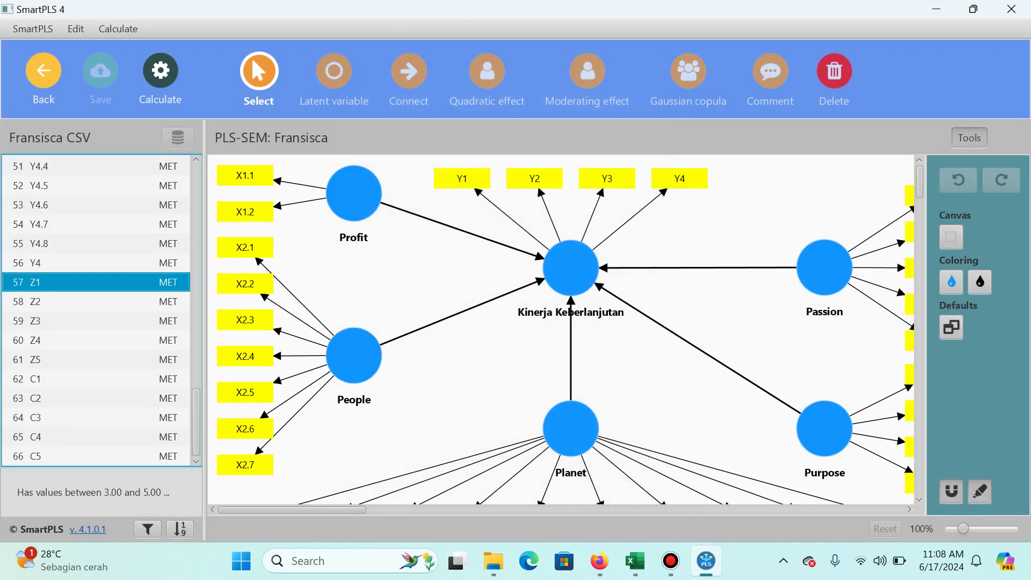
pyautogui.keyDown('shift'); pyautogui.click(54, 360); pyautogui.keyUp('shift')
# Step: Switch to the Excel workbook, check the full Z1.1 to Z1.5 question headers in Sheet1, and return to SmartPLS
pyautogui.hotkey('alt', 'Tab')
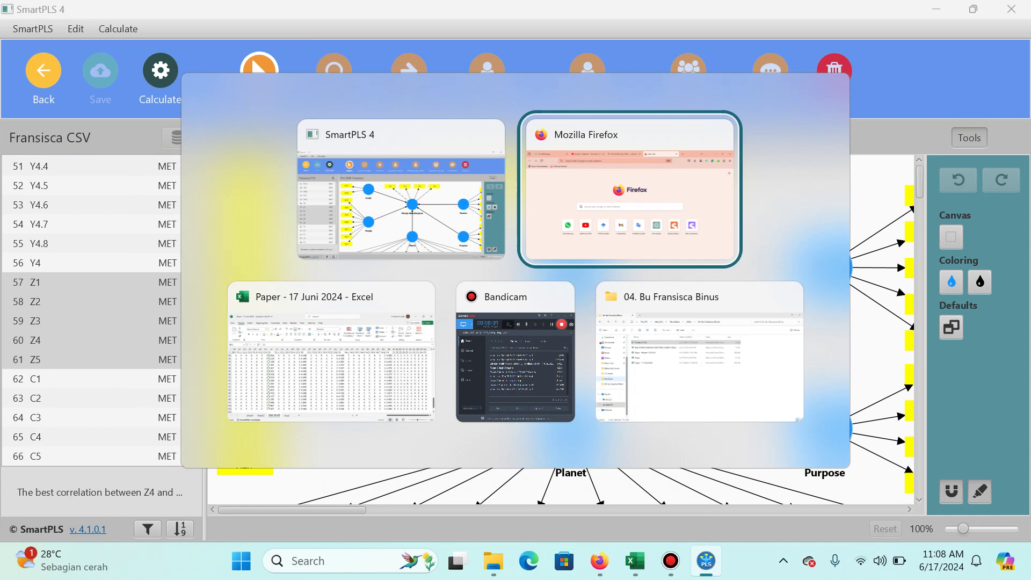
pyautogui.hotkey('alt', 'Tab')
pyautogui.hotkey('ctrl', 'q')
pyautogui.press('s')
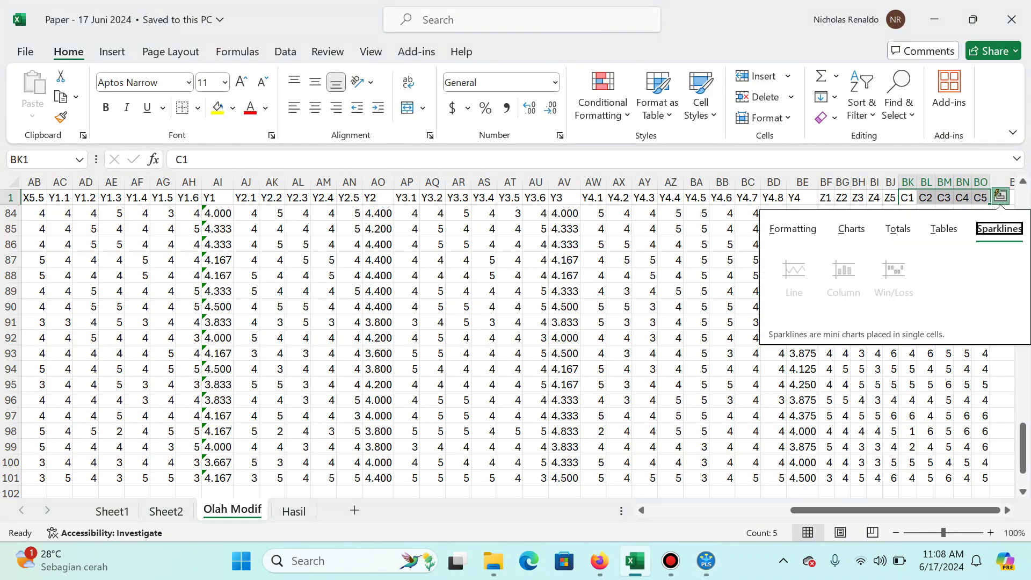
pyautogui.press('Escape')
pyautogui.hotkey('ctrl', 'pageup')
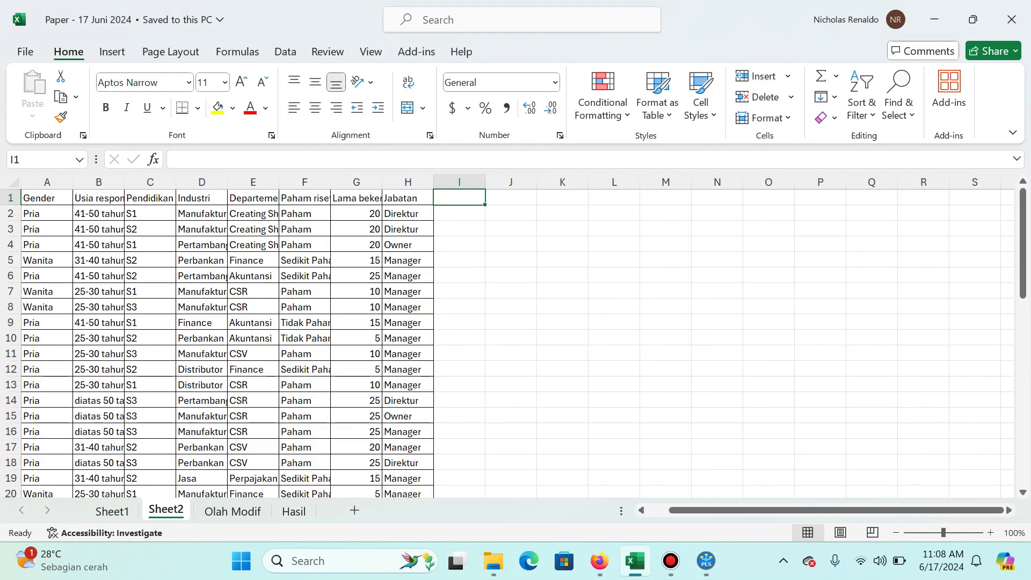
pyautogui.hotkey('ctrl', 'pageup')
pyautogui.press('Up')
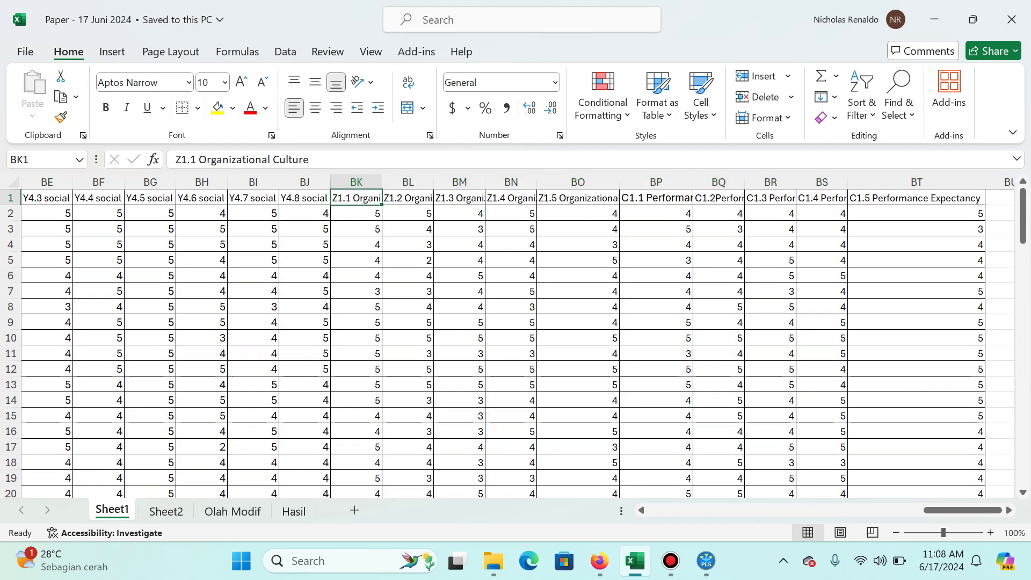
pyautogui.press('Right')
pyautogui.press('Right')
pyautogui.press('Right')
pyautogui.press('Right')
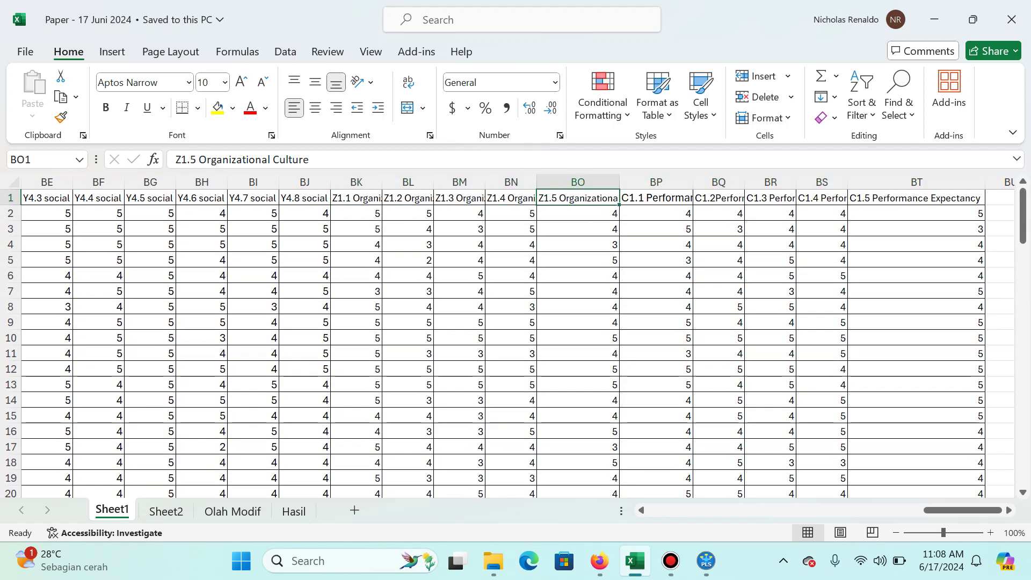
pyautogui.hotkey('ctrl', 'pagedown')
pyautogui.hotkey('ctrl', 'pageup')
pyautogui.hotkey('alt', 'Tab')
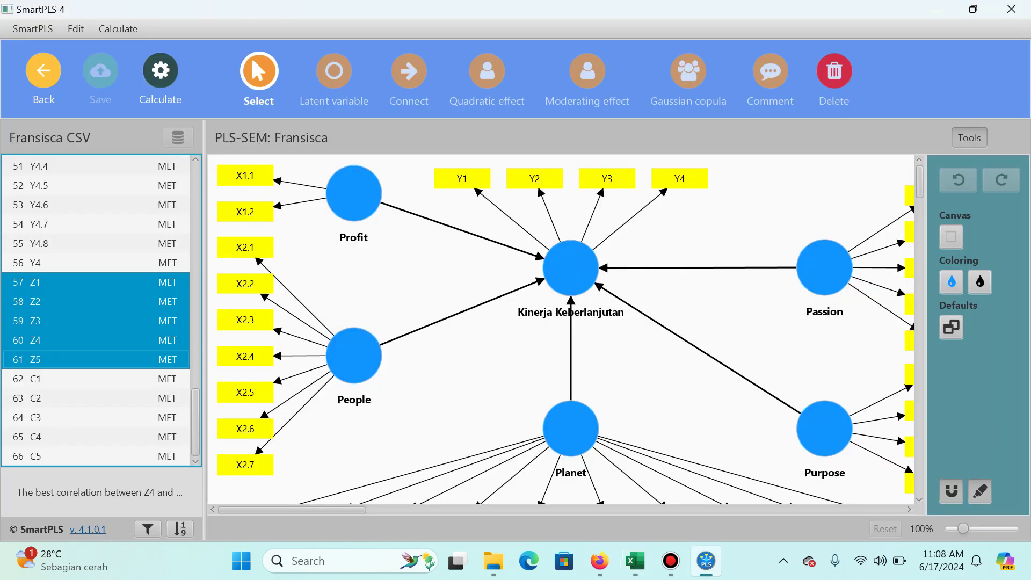
# Step: Shift the Planet, Purpose and Passion latent variables slightly lower on the model canvas
pyautogui.scroll(-2, 561, 328)
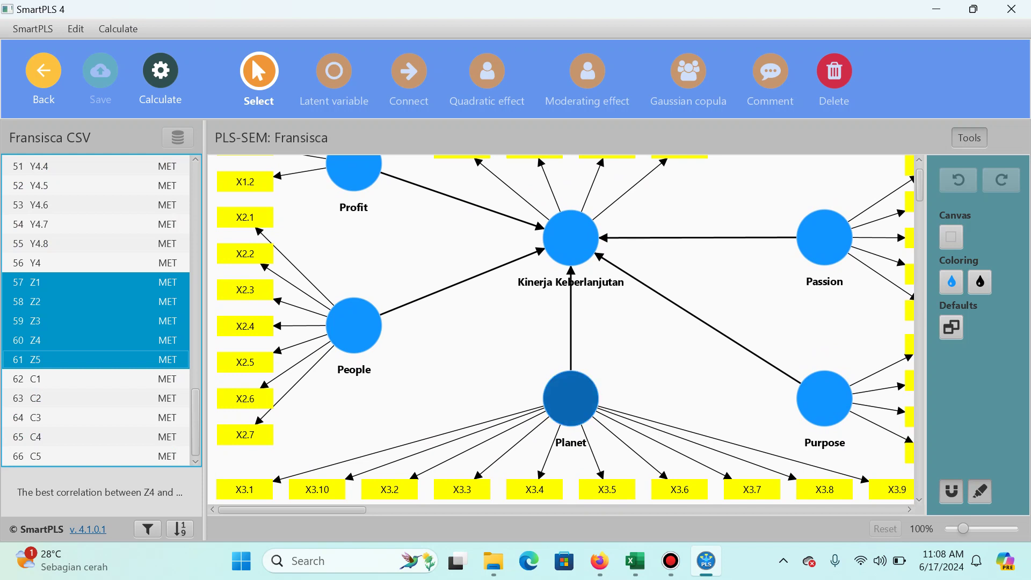
pyautogui.click(571, 398)
pyautogui.scroll(-2, 570, 398)
pyautogui.moveTo(571, 337); pyautogui.dragTo(571, 373)
pyautogui.moveTo(825, 337); pyautogui.dragTo(819, 373)
pyautogui.scroll(3, 819, 373)
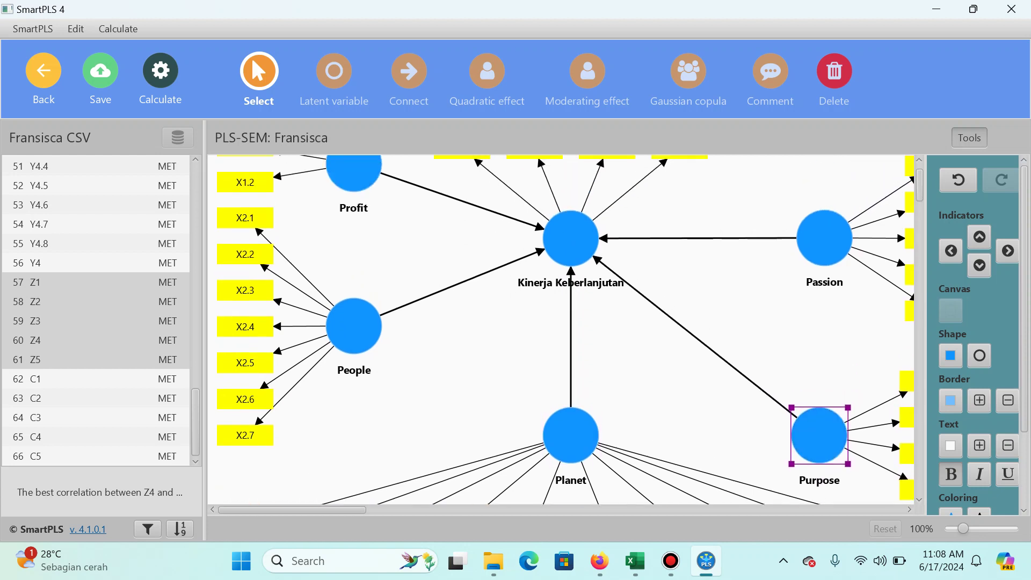
pyautogui.click(824, 267)
pyautogui.moveTo(825, 267); pyautogui.dragTo(819, 308)
pyautogui.scroll(-1, 819, 308)
pyautogui.scroll(-2, 567, 329)
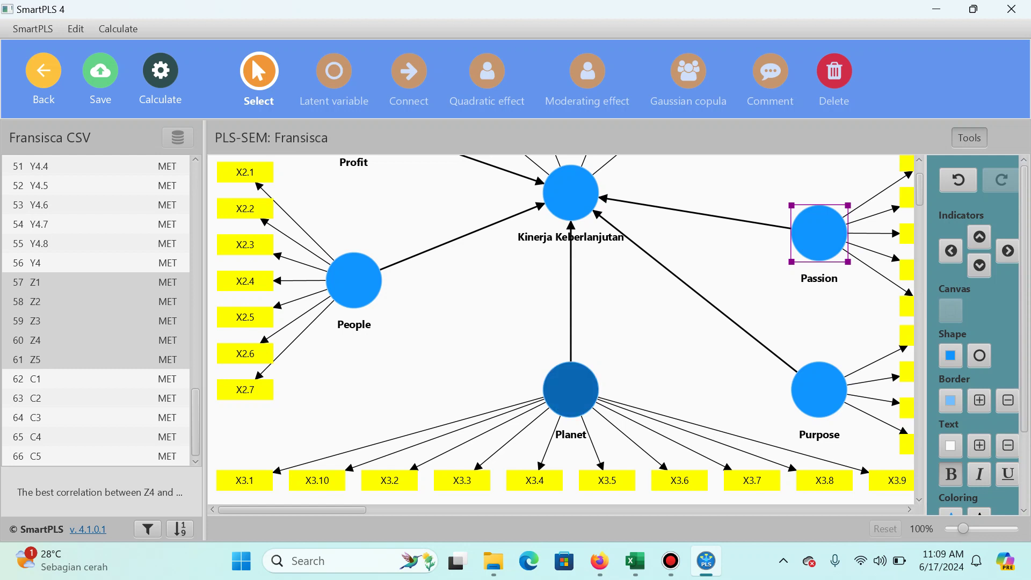
# Step: Move Planet aside, place Purpose below People, and align Purpose's indicators to its left
pyautogui.moveTo(571, 389); pyautogui.dragTo(715, 431)
pyautogui.moveTo(818, 389); pyautogui.dragTo(354, 477)
pyautogui.click(951, 251)
pyautogui.scroll(-3, 354, 477)
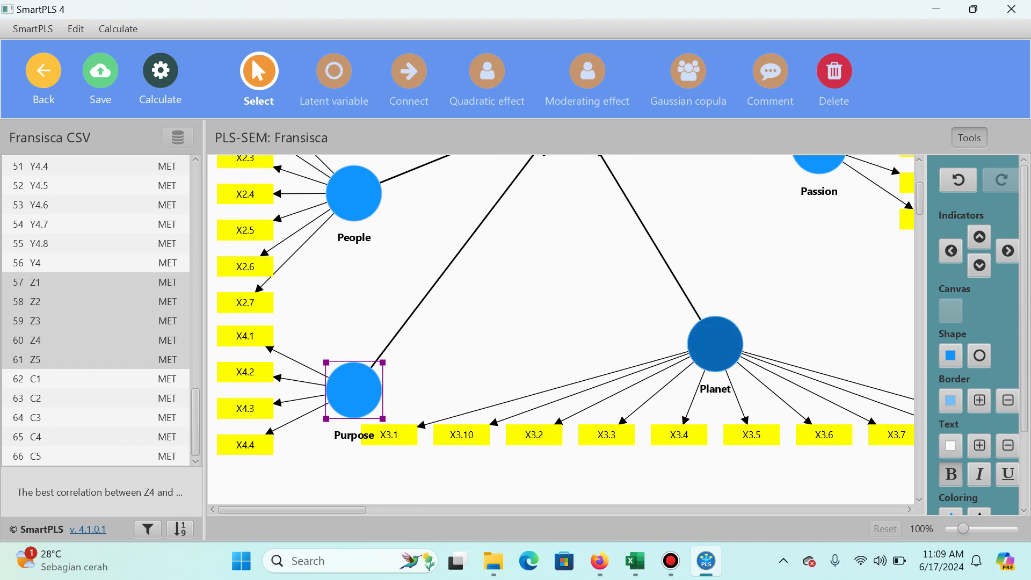
# Step: Place Planet directly below Kinerja Keberlanjutan and lower Passion to the right of Planet
pyautogui.click(714, 363)
pyautogui.moveTo(714, 364); pyautogui.dragTo(571, 391)
pyautogui.scroll(3, 692, 301)
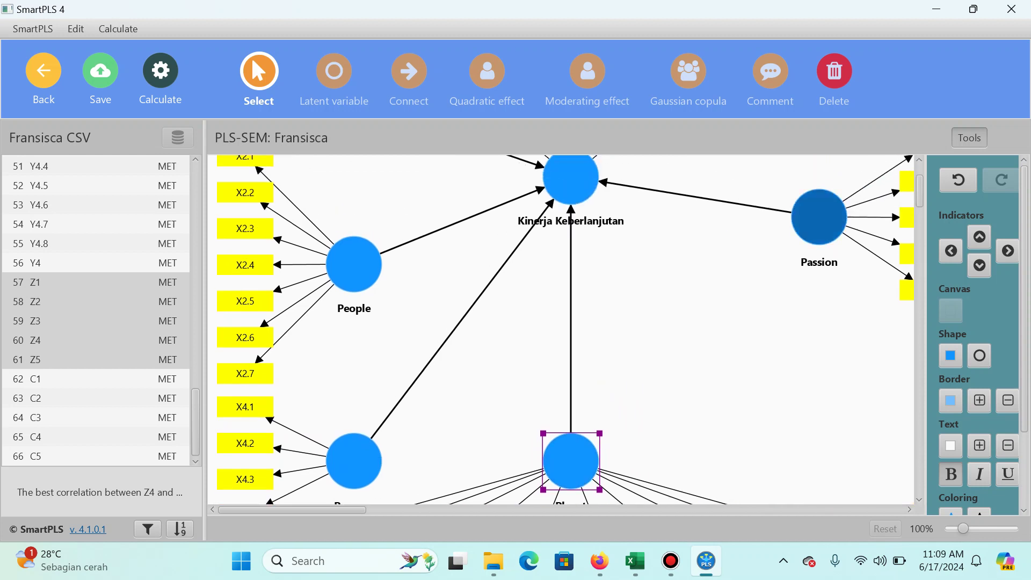
pyautogui.moveTo(819, 217); pyautogui.dragTo(800, 391)
pyautogui.scroll(-3, 800, 391)
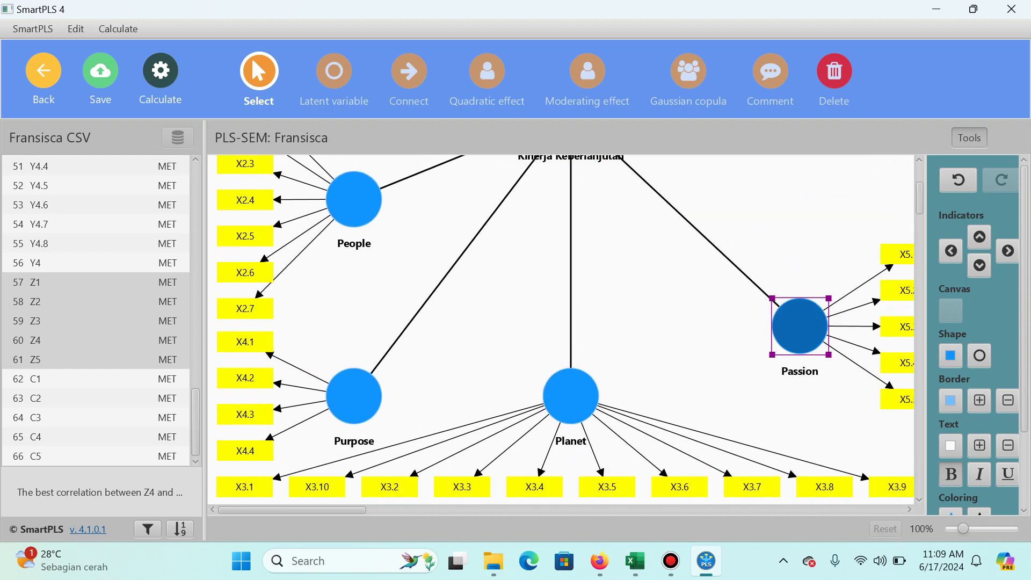
pyautogui.moveTo(800, 325); pyautogui.dragTo(751, 379)
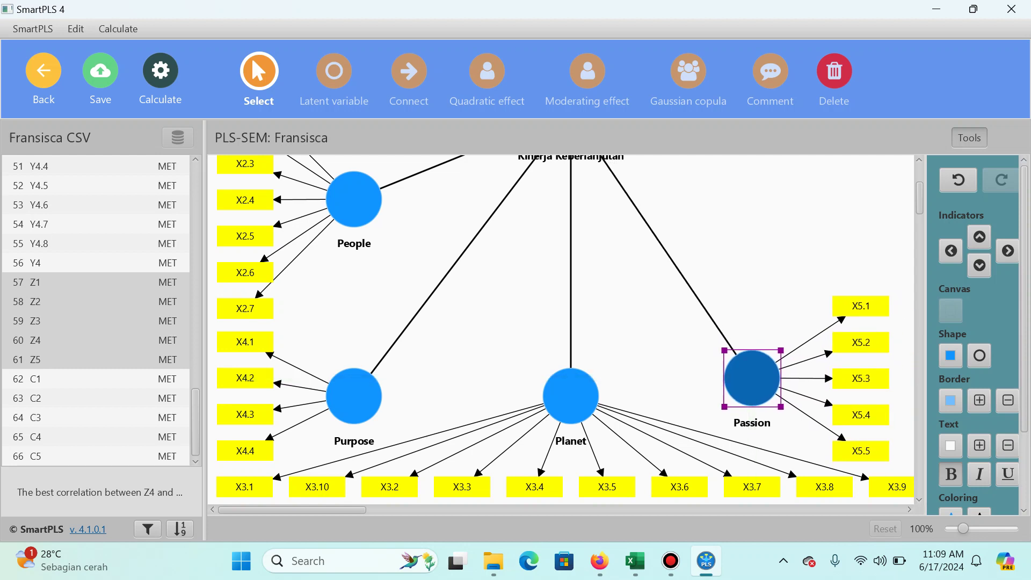
# Step: Add a latent variable named Organizational Culture with indicators Z1 to Z5 above Passion on the model canvas
pyautogui.scroll(3, 752, 379)
pyautogui.click(43, 321)
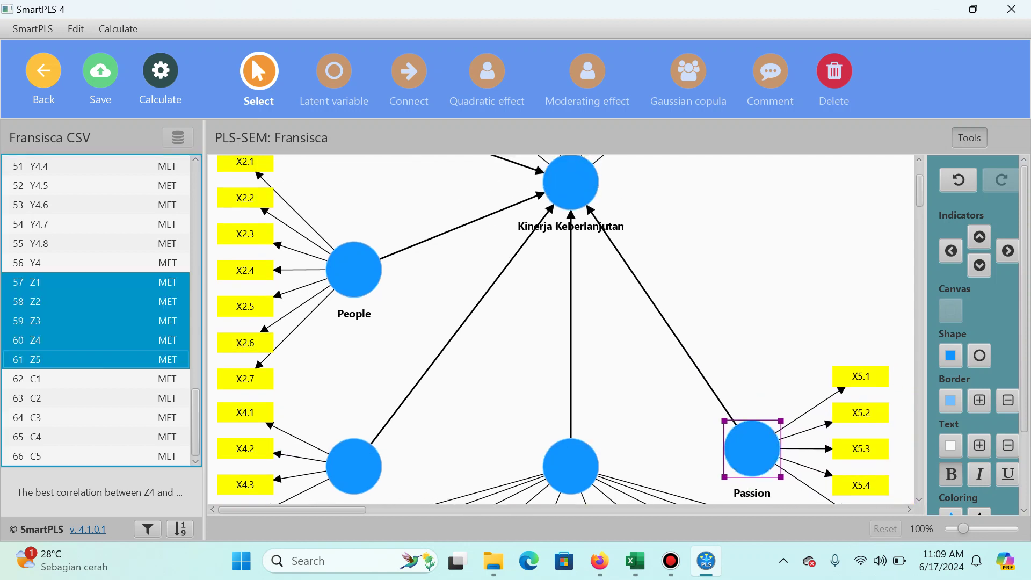
pyautogui.write('ZOr')
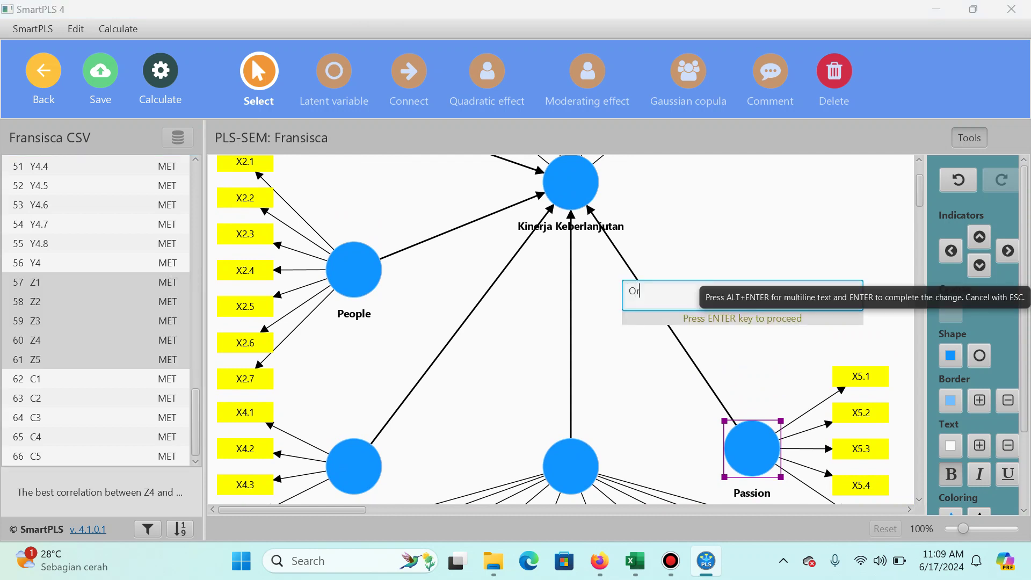
pyautogui.write('ganizaTIOAN')
pyautogui.hotkey('ctrl', 'a')
pyautogui.write('Organizational')
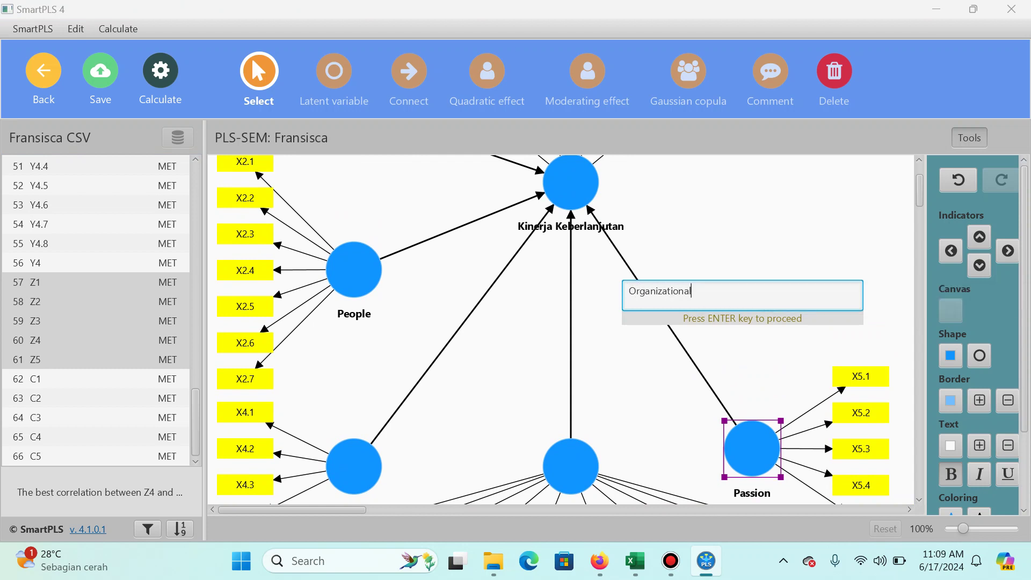
pyautogui.write(' Culture')
pyautogui.press('Return')
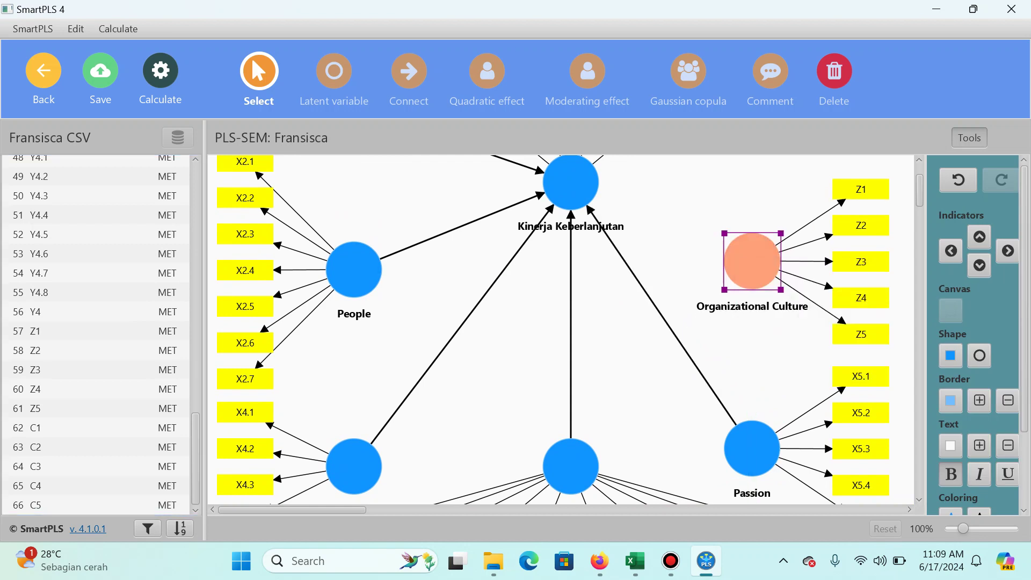
# Step: Shift Organizational Culture slightly lower and connect it with a path to Kinerja Keberlanjutan
pyautogui.moveTo(752, 261)
pyautogui.mouseDown()
pyautogui.moveTo(752, 283)
pyautogui.moveTo(752, 269)
pyautogui.mouseUp()
pyautogui.scroll(3, 752, 269)
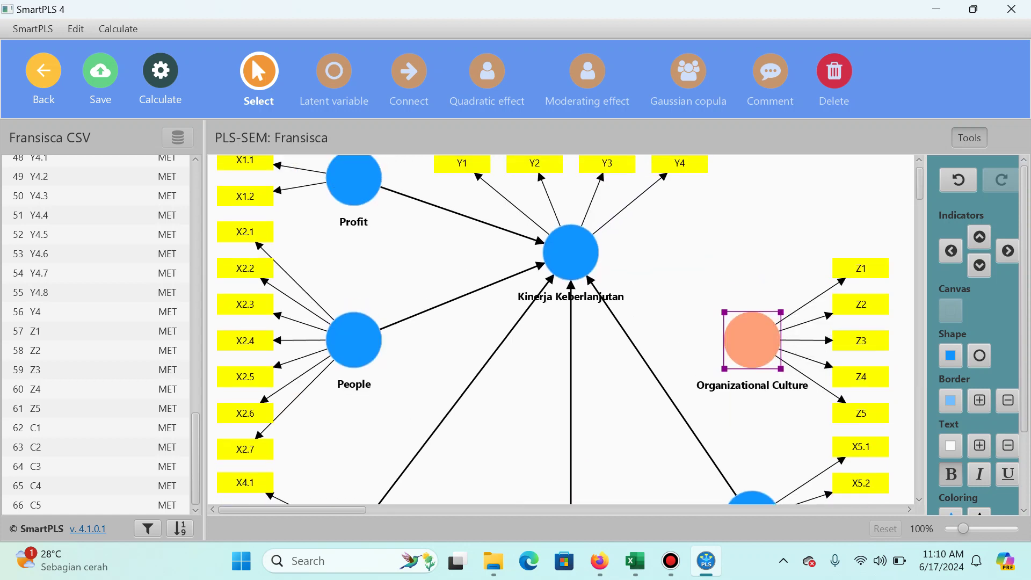
pyautogui.moveTo(750, 342); pyautogui.dragTo(572, 254)
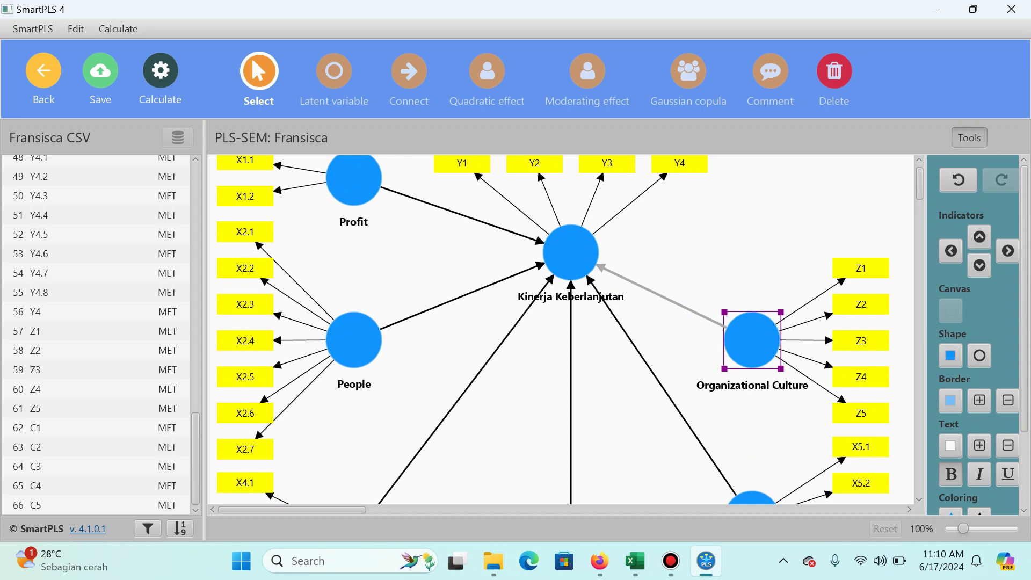
# Step: Switch to the Excel workbook, check which construct the C1.1 to C1.5 headers in Sheet1 name, and return to SmartPLS
pyautogui.hotkey('alt', 'Tab')
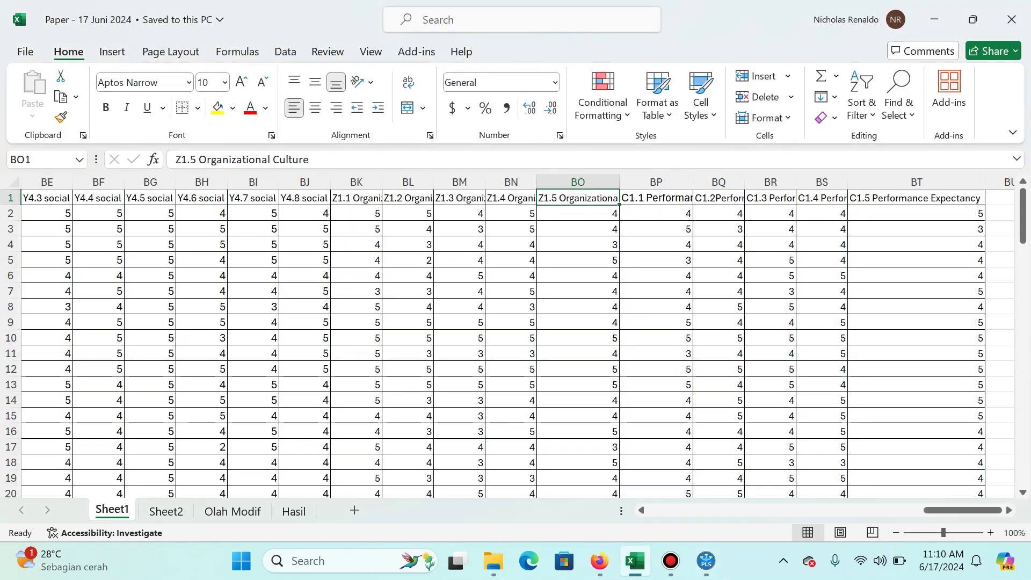
pyautogui.hotkey('ctrl', 'Right')
pyautogui.press('Left')
pyautogui.press('Right')
pyautogui.hotkey('alt', 'Tab')
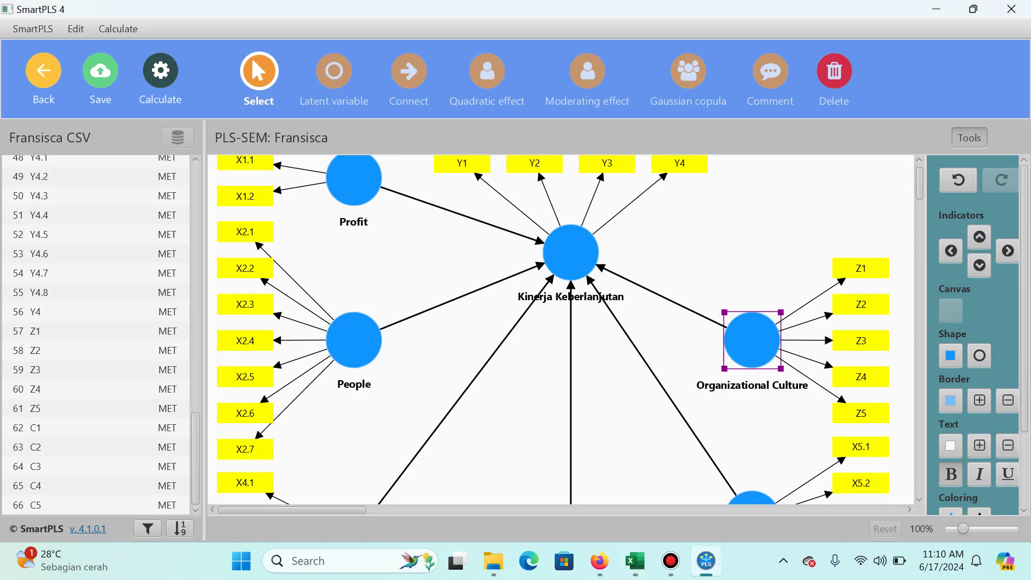
# Step: Add a latent variable named Performance Expectacy with indicators C1 to C5 and place it above Organizational Culture
pyautogui.click(53, 428)
pyautogui.keyDown('shift'); pyautogui.click(54, 457); pyautogui.keyUp('shift')
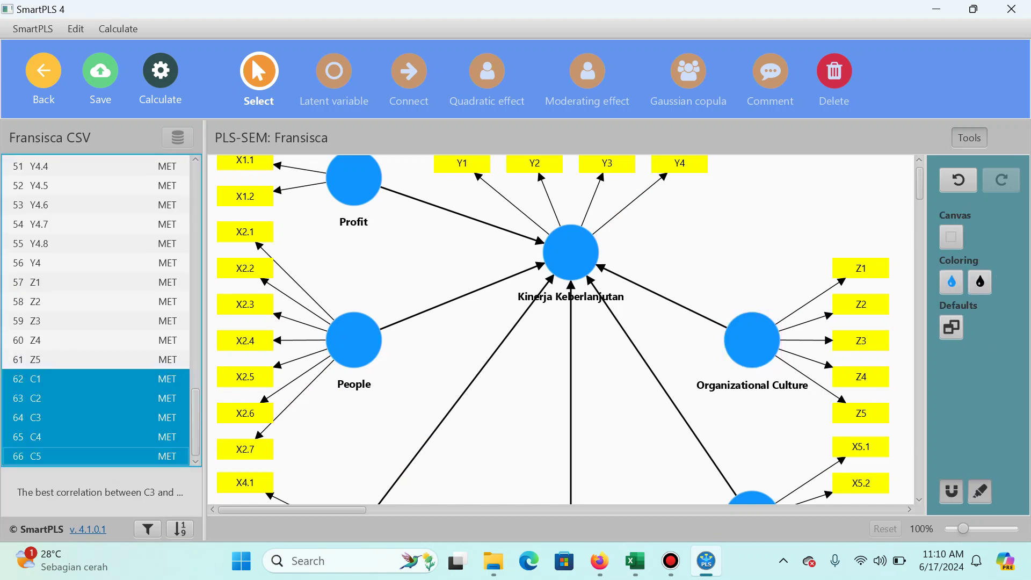
pyautogui.write('C')
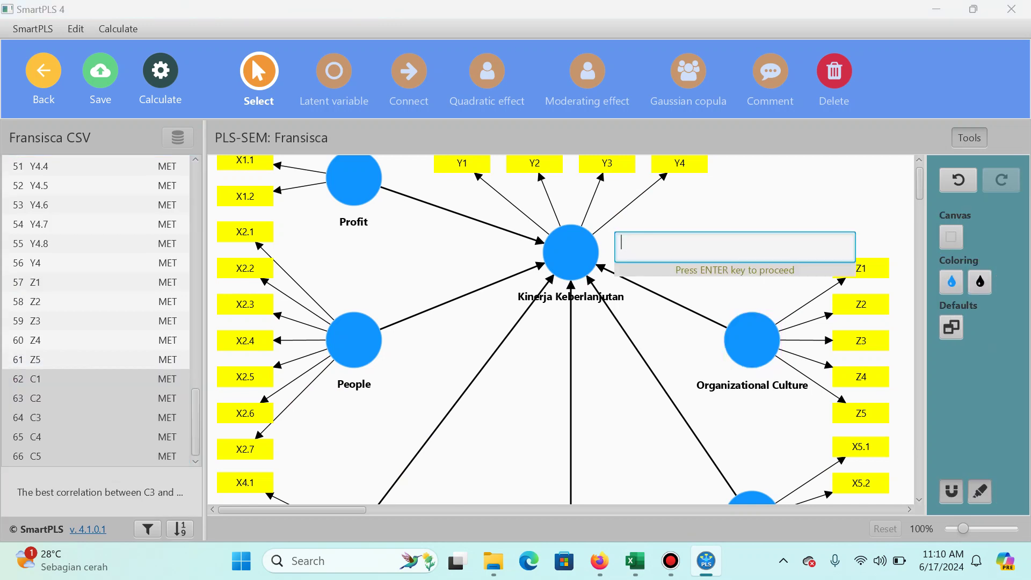
pyautogui.write('Performance Ex')
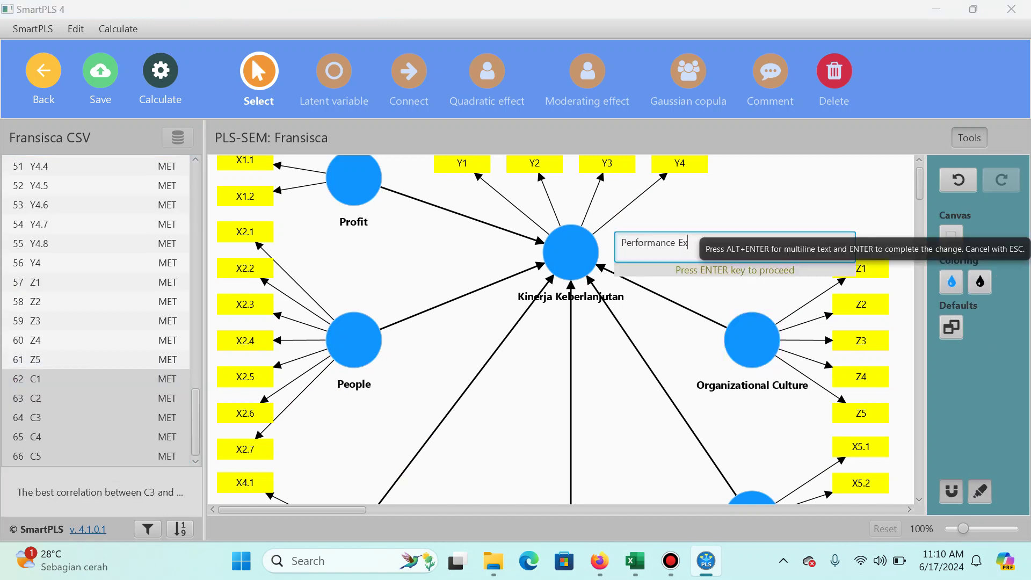
pyautogui.write('pectan')
pyautogui.press('Return')
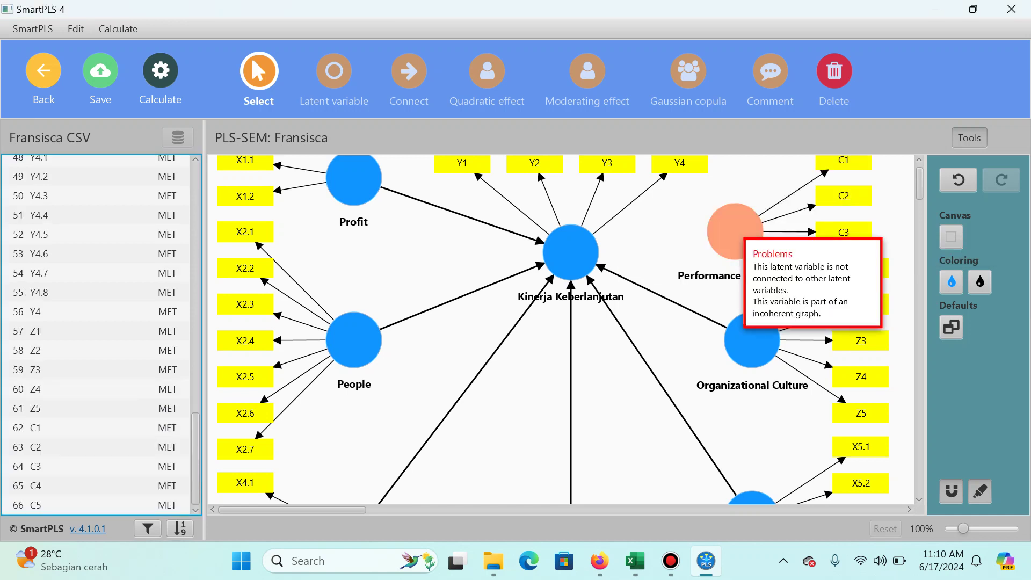
pyautogui.scroll(1, 740, 235)
pyautogui.moveTo(747, 253)
pyautogui.mouseDown()
pyautogui.moveTo(821, 234)
pyautogui.moveTo(772, 231)
pyautogui.moveTo(781, 239)
pyautogui.moveTo(847, 223)
pyautogui.moveTo(765, 247)
pyautogui.mouseUp()
# Step: Lower Planet slightly, move Passion just below Purpose, and align Passion's indicators to its left
pyautogui.scroll(-3, 765, 247)
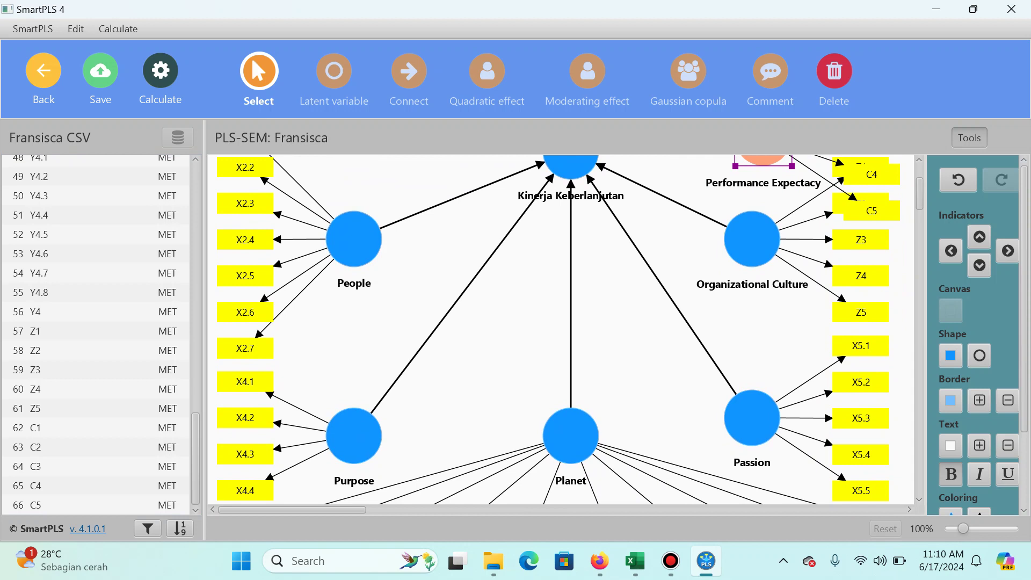
pyautogui.scroll(-2, 571, 338)
pyautogui.moveTo(571, 372); pyautogui.dragTo(571, 400)
pyautogui.moveTo(752, 320); pyautogui.dragTo(365, 409)
pyautogui.click(951, 251)
pyautogui.scroll(-3, 366, 410)
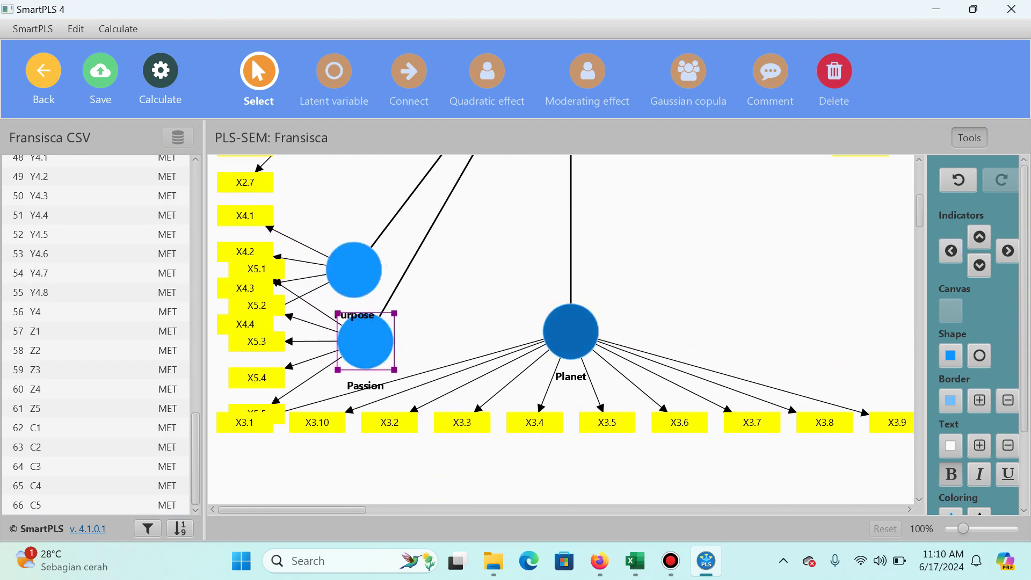
# Step: Lower Passion and Planet further, aligning Passion beneath Purpose and Planet beneath Kinerja Keberlanjutan
pyautogui.moveTo(571, 331); pyautogui.dragTo(566, 408)
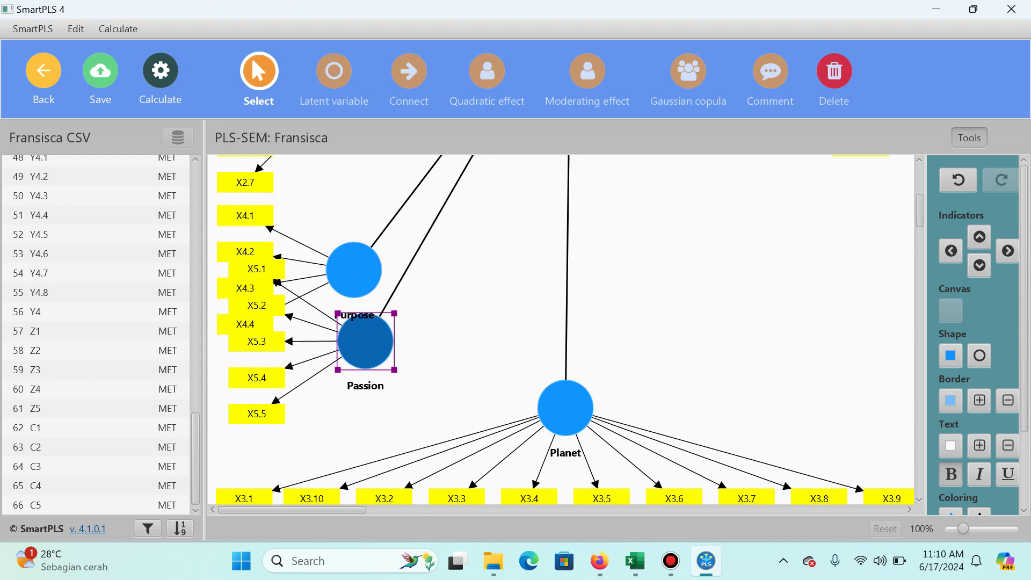
pyautogui.moveTo(365, 341); pyautogui.dragTo(354, 429)
pyautogui.scroll(-3, 566, 336)
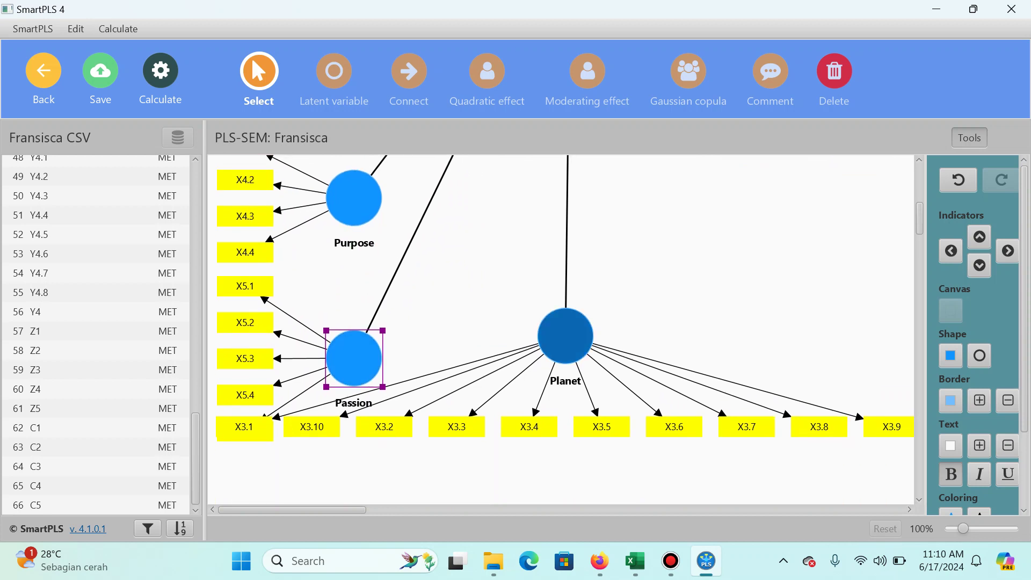
pyautogui.moveTo(565, 336); pyautogui.dragTo(571, 404)
# Step: Move Organizational Culture lower so its Z indicators clear the C indicators of Performance Expectacy
pyautogui.scroll(10, 571, 404)
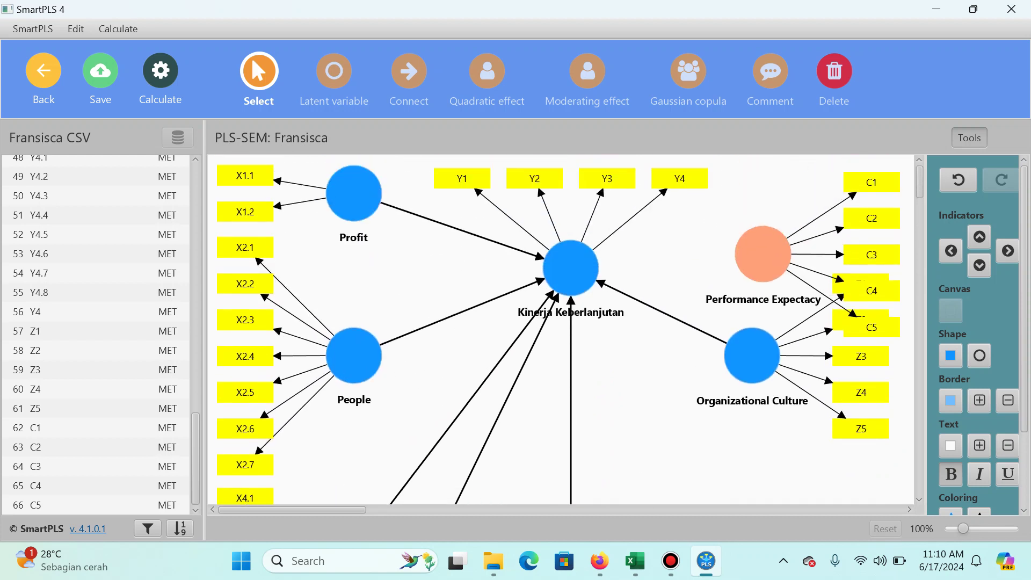
pyautogui.moveTo(751, 355); pyautogui.dragTo(764, 437)
pyautogui.scroll(-3, 765, 437)
pyautogui.moveTo(763, 370); pyautogui.dragTo(769, 426)
pyautogui.scroll(3, 769, 426)
pyautogui.scroll(1, 536, 165)
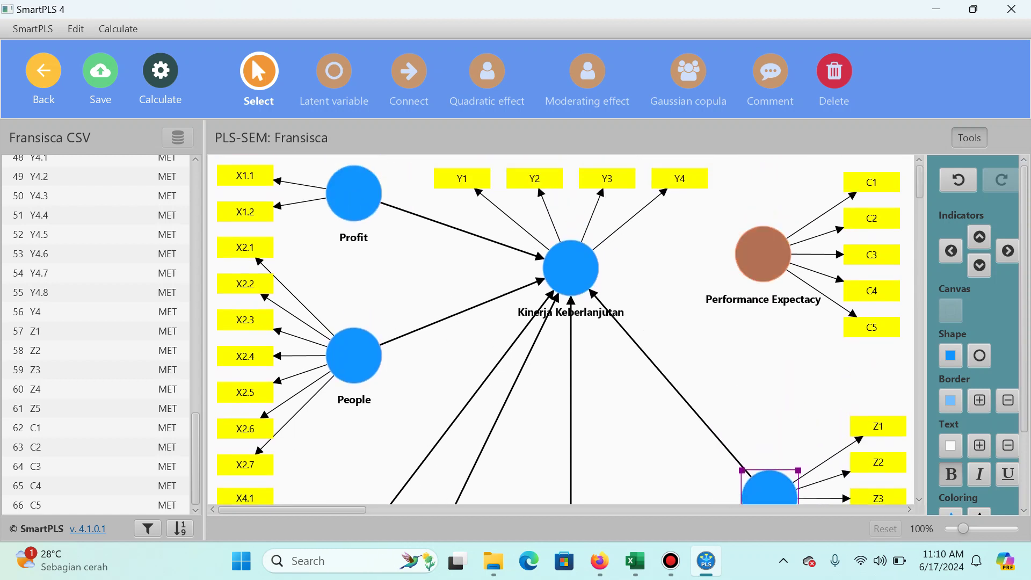
# Step: Shift Kinerja Keberlanjutan slightly left with its indicators above it, and move Performance Expectacy beneath it
pyautogui.moveTo(569, 266)
pyautogui.mouseDown()
pyautogui.moveTo(562, 366)
pyautogui.moveTo(551, 252)
pyautogui.moveTo(551, 276)
pyautogui.mouseUp()
pyautogui.click(979, 236)
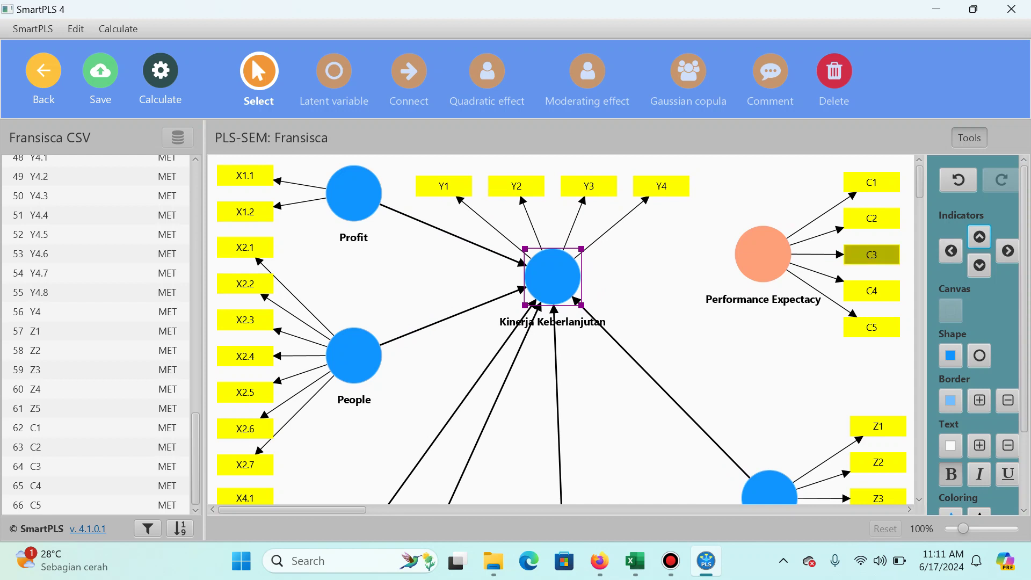
pyautogui.moveTo(762, 253); pyautogui.dragTo(572, 449)
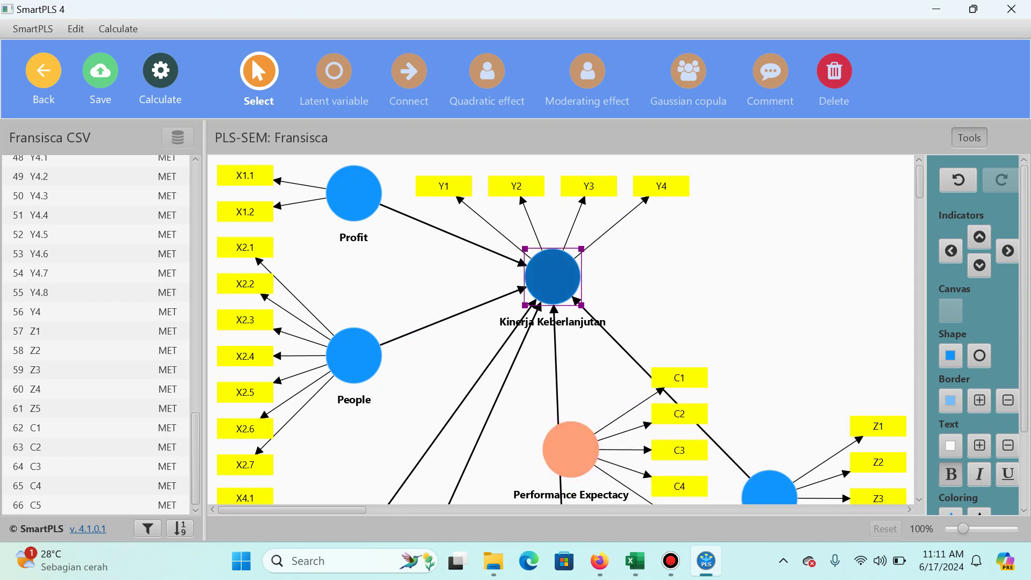
# Step: Nudge Kinerja Keberlanjutan to the right until it lines up vertically above Performance Expectacy and Planet
pyautogui.press('Right')
pyautogui.press('Right')
pyautogui.press('Right')
pyautogui.press('Right')
pyautogui.press('Right')
pyautogui.press('Right')
pyautogui.press('Right')
pyautogui.press('Right')
pyautogui.press('Right')
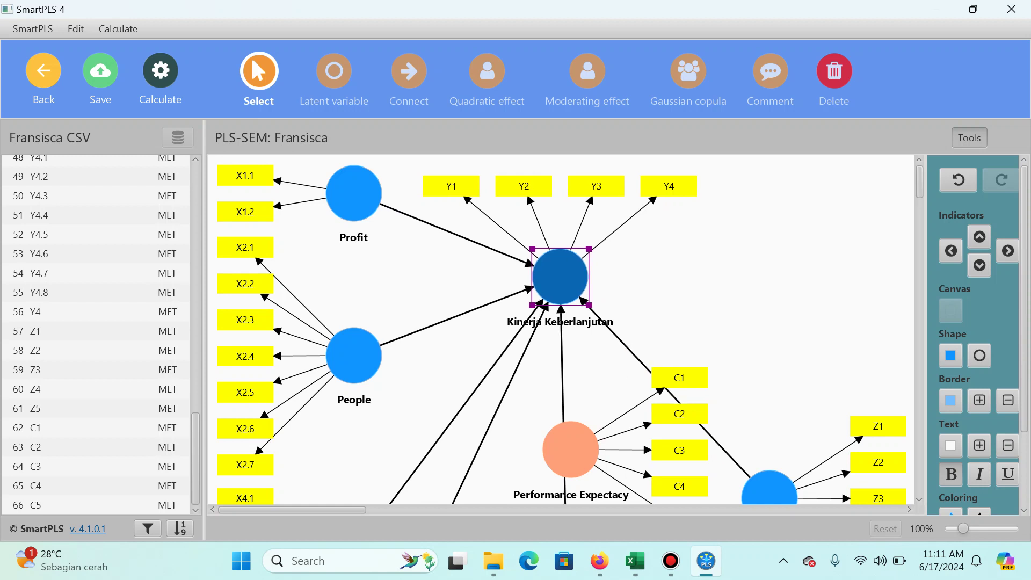
pyautogui.moveTo(561, 277); pyautogui.dragTo(571, 283)
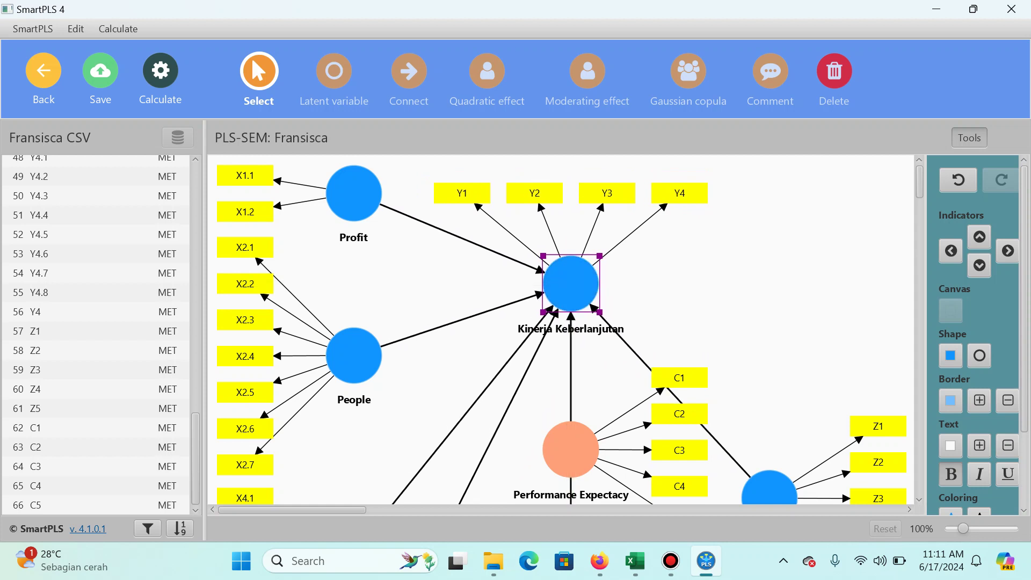
# Step: Place Performance Expectacy to the right of Kinerja Keberlanjutan at the same height and connect it to Kinerja Keberlanjutan
pyautogui.moveTo(570, 450); pyautogui.dragTo(769, 284)
pyautogui.scroll(-3, 769, 283)
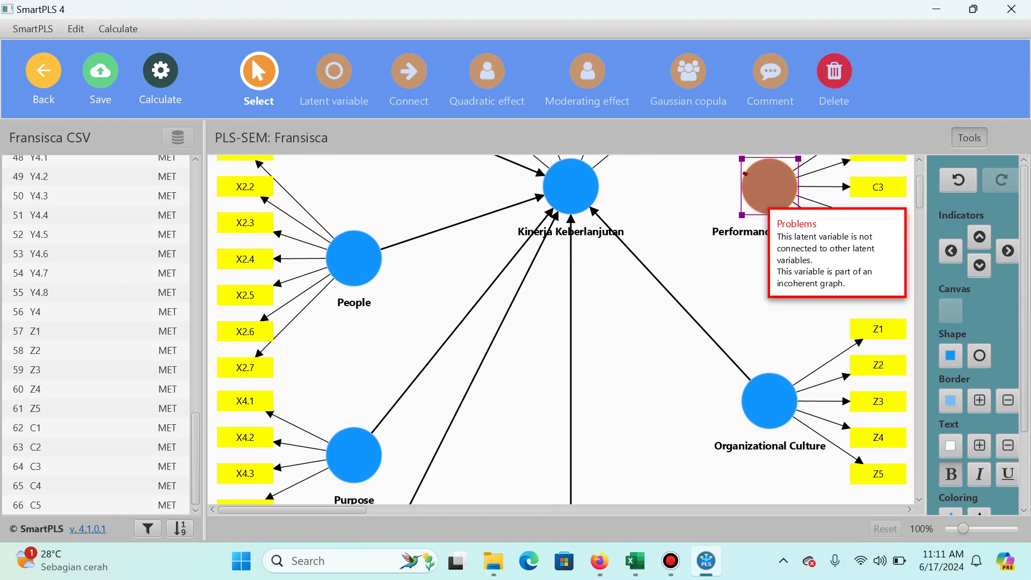
pyautogui.moveTo(745, 174); pyautogui.dragTo(571, 186)
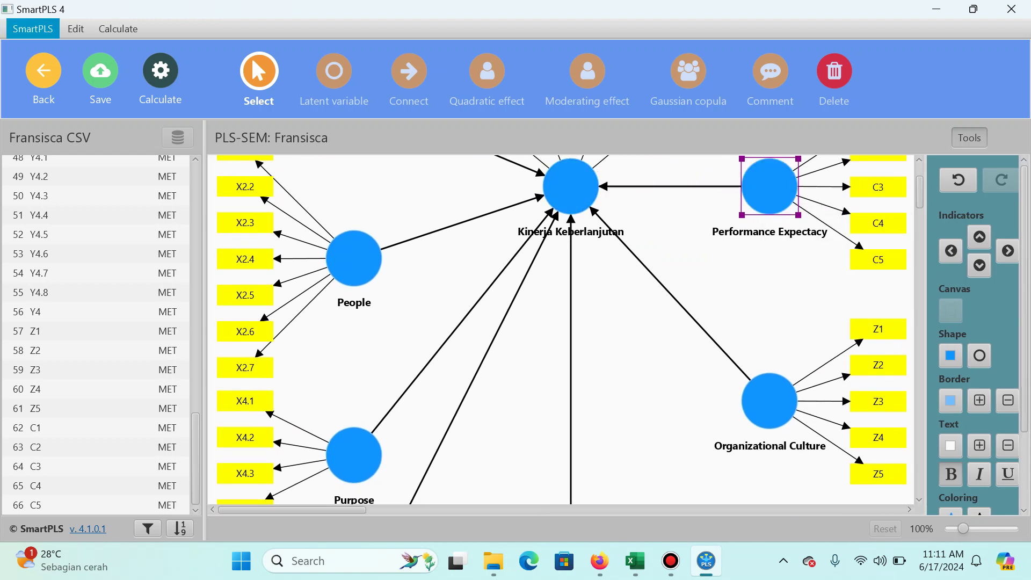
# Step: Raise Organizational Culture slightly and add its moderating effects on the Profit and People paths to Kinerja Keberlanjutan
pyautogui.moveTo(769, 400); pyautogui.dragTo(658, 324)
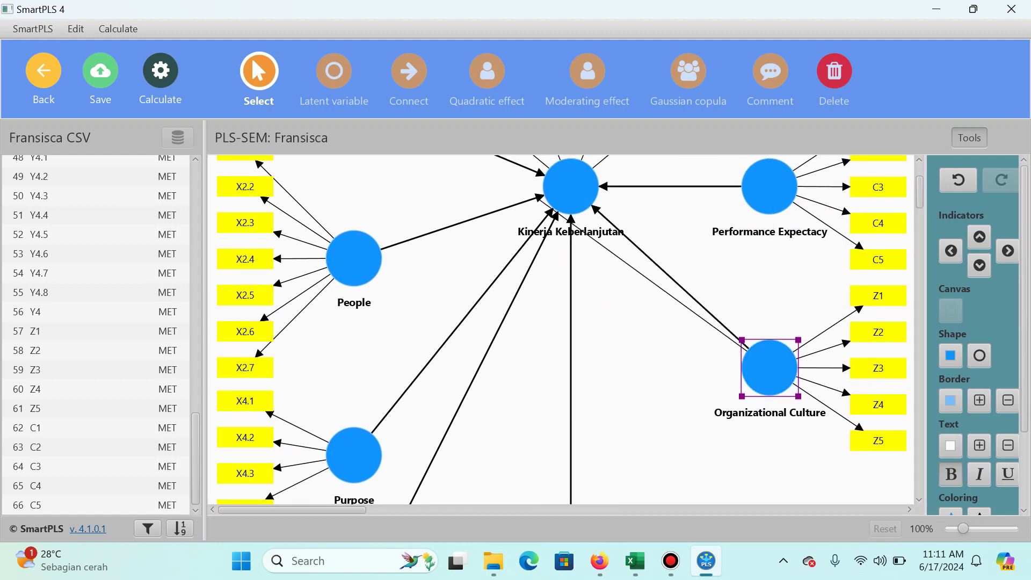
pyautogui.moveTo(509, 160); pyautogui.dragTo(509, 161)
pyautogui.scroll(3, 590, 268)
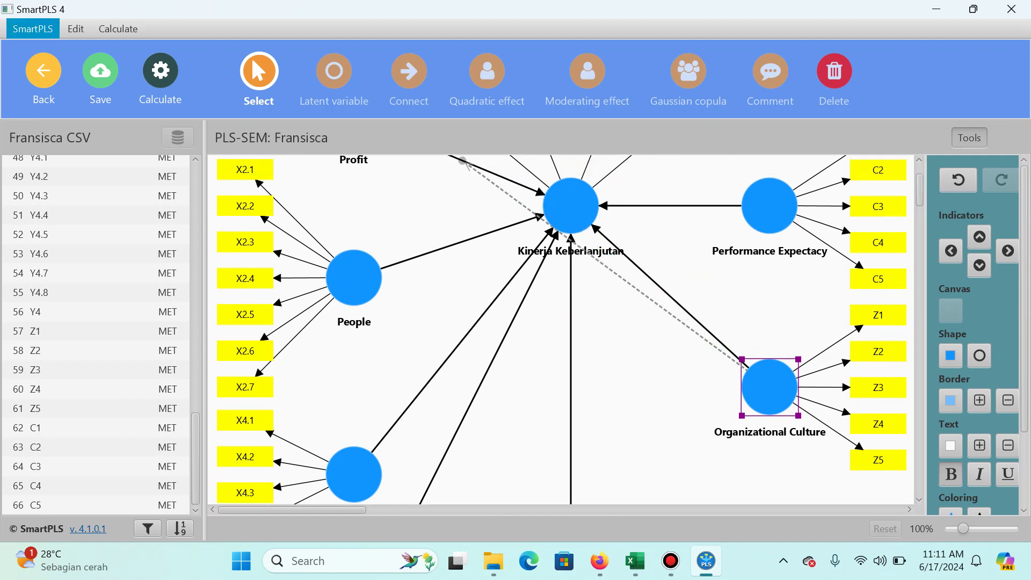
pyautogui.moveTo(769, 420); pyautogui.dragTo(467, 274)
# Step: Add moderating effects of Organizational Culture on the Purpose, Passion and Planet paths to Kinerja Keberlanjutan
pyautogui.moveTo(769, 421); pyautogui.dragTo(609, 374)
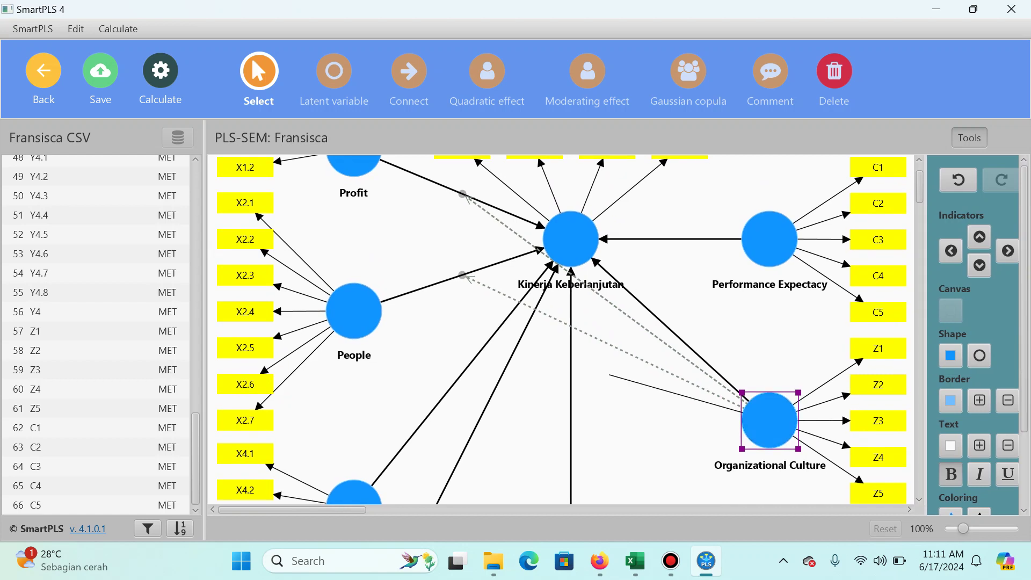
pyautogui.moveTo(478, 352); pyautogui.dragTo(478, 352)
pyautogui.moveTo(769, 420); pyautogui.dragTo(629, 436)
pyautogui.moveTo(473, 434); pyautogui.dragTo(473, 435)
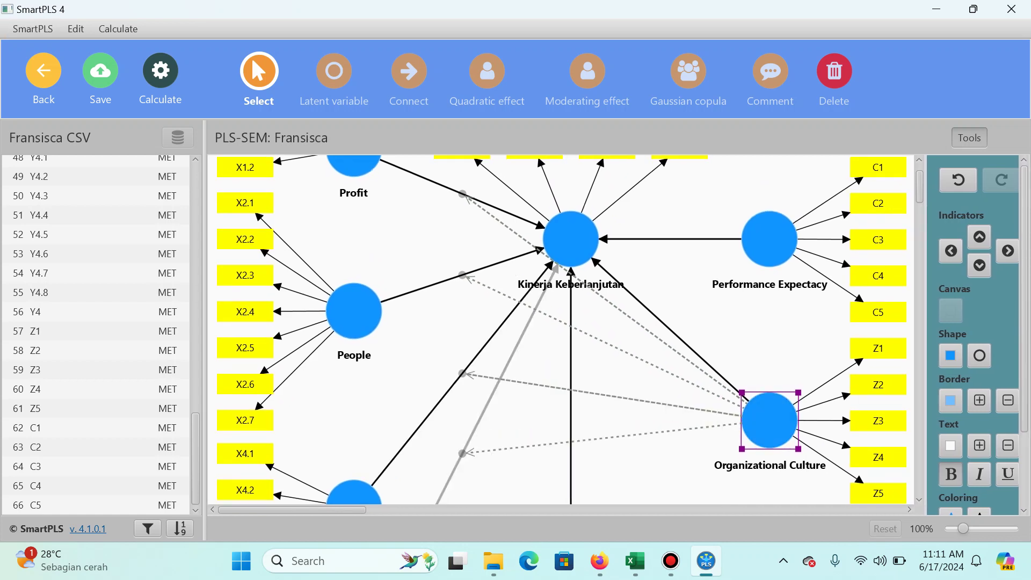
pyautogui.moveTo(768, 420); pyautogui.dragTo(636, 465)
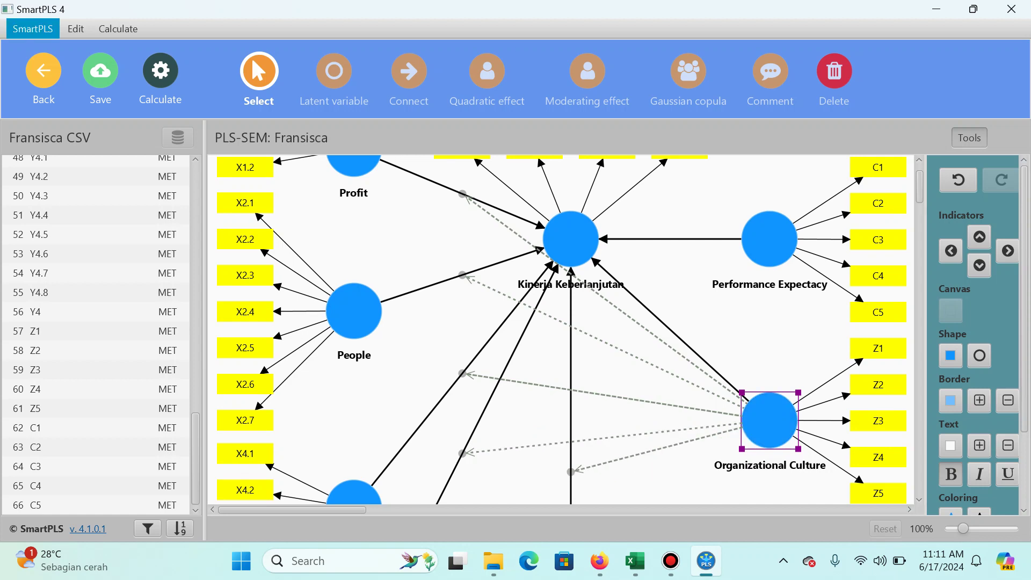
# Step: Move Kinerja Keberlanjutan to the right and shift Organizational Culture lower and slightly left to spread out the moderating paths
pyautogui.moveTo(571, 239); pyautogui.dragTo(634, 223)
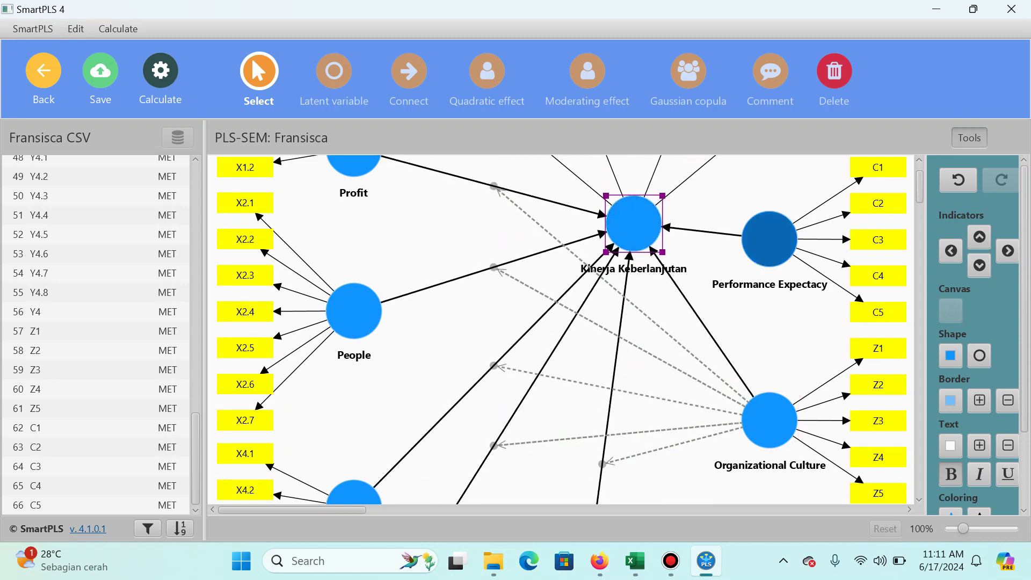
pyautogui.scroll(-2, 768, 322)
pyautogui.moveTo(770, 345); pyautogui.dragTo(721, 445)
pyautogui.scroll(1, 722, 445)
pyautogui.scroll(1, 722, 446)
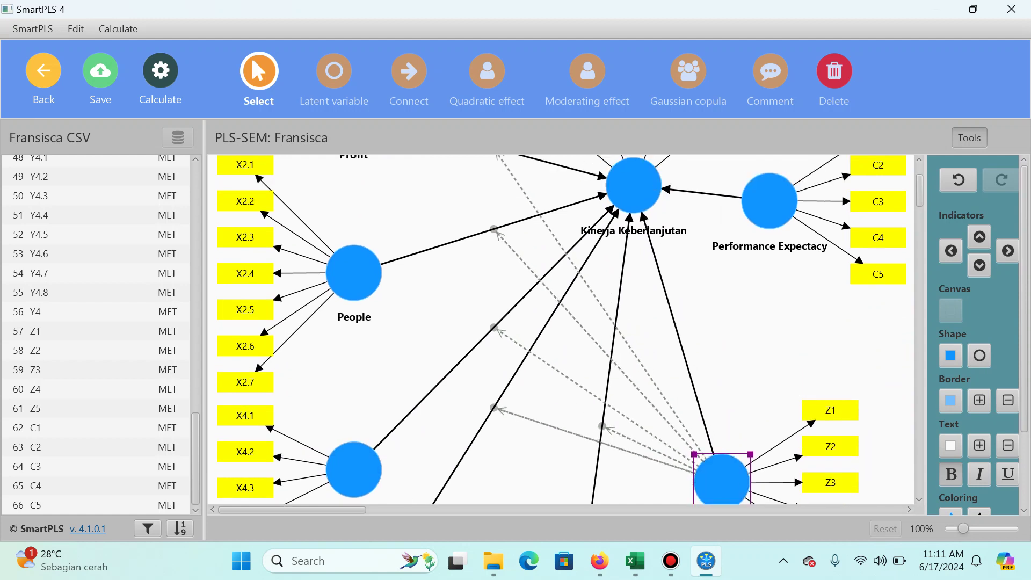
# Step: Place Performance Expectacy below Kinerja Keberlanjutan and align Kinerja Keberlanjutan directly above Organizational Culture
pyautogui.moveTo(769, 201); pyautogui.dragTo(751, 301)
pyautogui.moveTo(634, 186); pyautogui.dragTo(747, 171)
pyautogui.scroll(3, 747, 170)
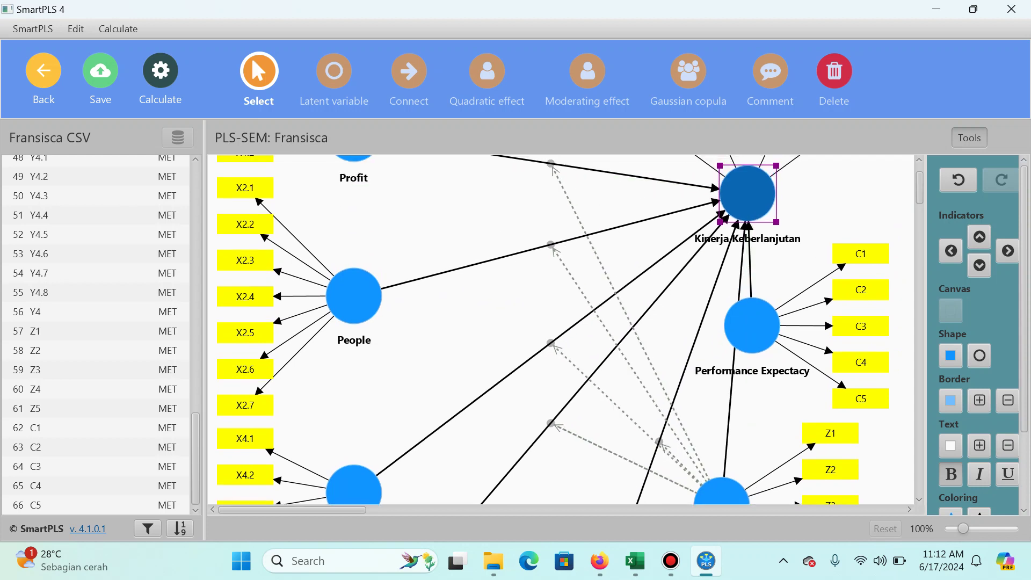
pyautogui.scroll(1, 561, 330)
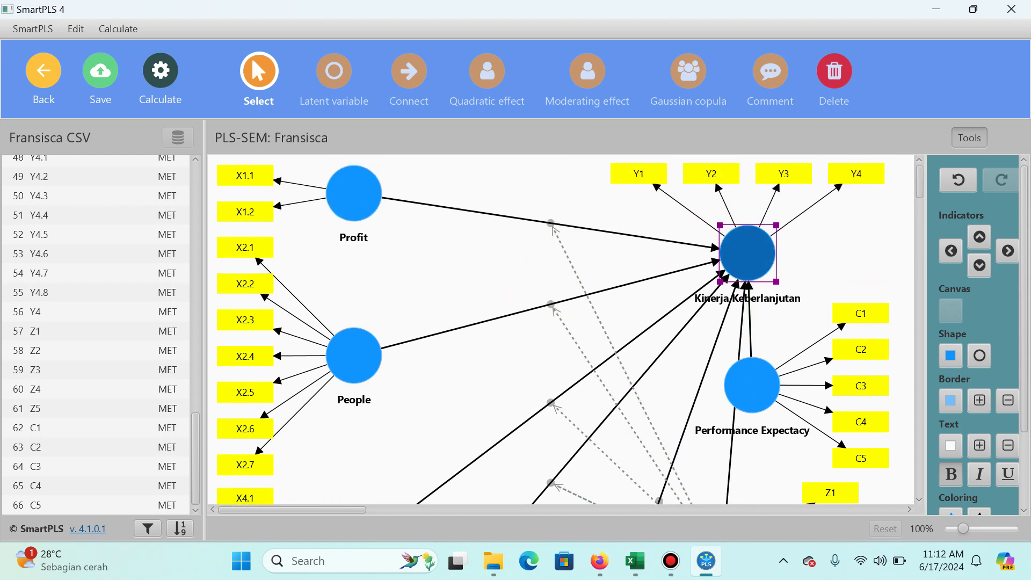
pyautogui.moveTo(748, 252); pyautogui.dragTo(722, 283)
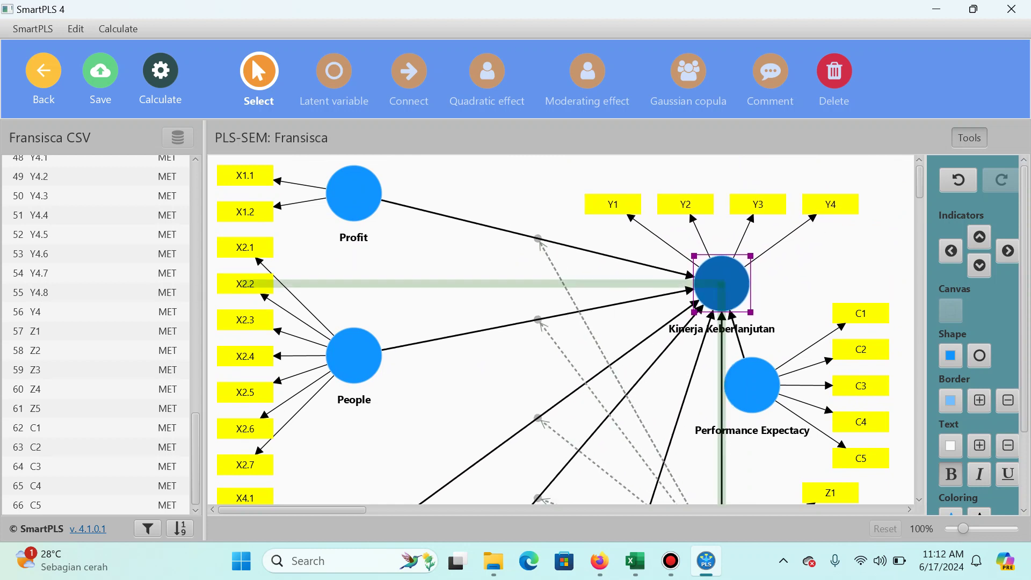
pyautogui.scroll(-3, 722, 283)
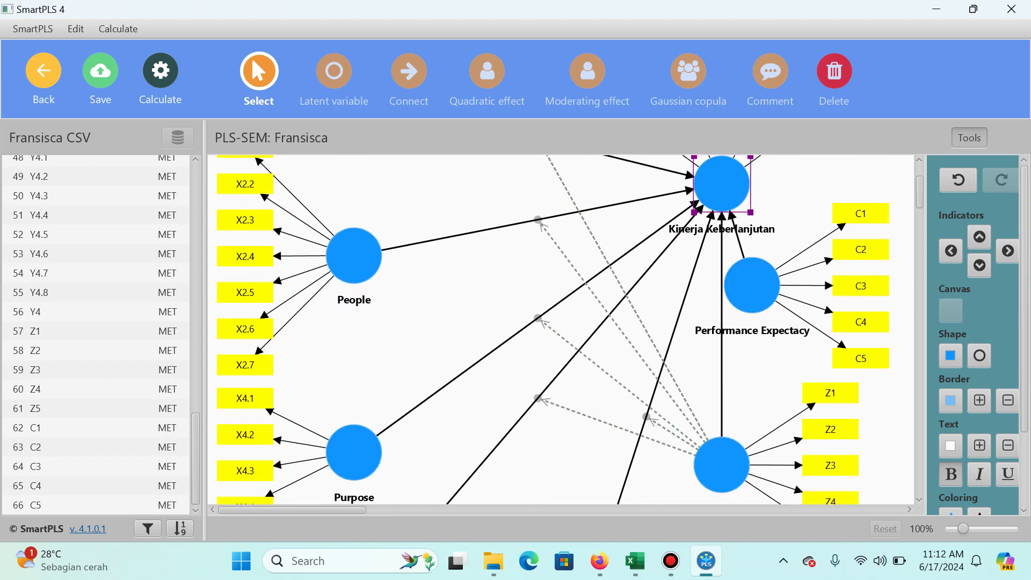
# Step: Move Performance Expectacy out to the right of Kinerja Keberlanjutan and raise Organizational Culture closer beneath Kinerja Keberlanjutan
pyautogui.moveTo(720, 460); pyautogui.dragTo(745, 452)
pyautogui.moveTo(752, 285); pyautogui.dragTo(877, 226)
pyautogui.moveTo(745, 452); pyautogui.dragTo(721, 365)
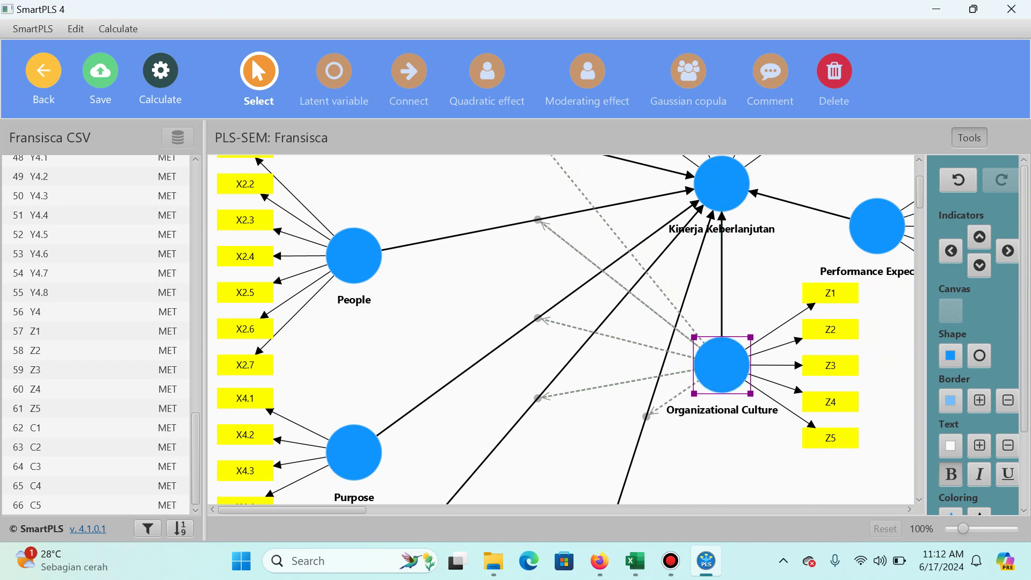
# Step: Place Performance Expectacy right beside Kinerja Keberlanjutan at the same height and align Organizational Culture directly beneath Performance Expectacy
pyautogui.scroll(3, 566, 330)
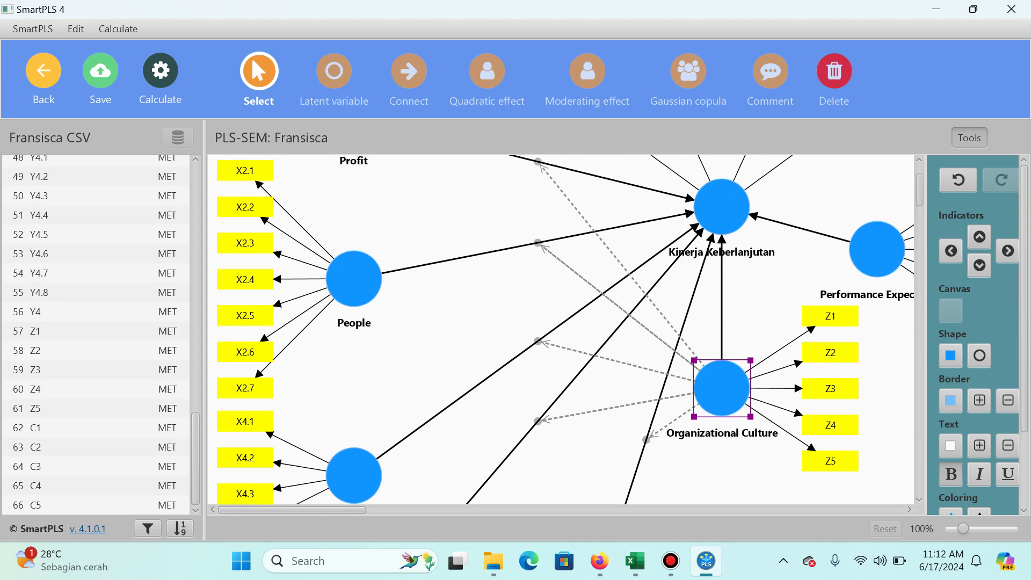
pyautogui.scroll(-1, 565, 329)
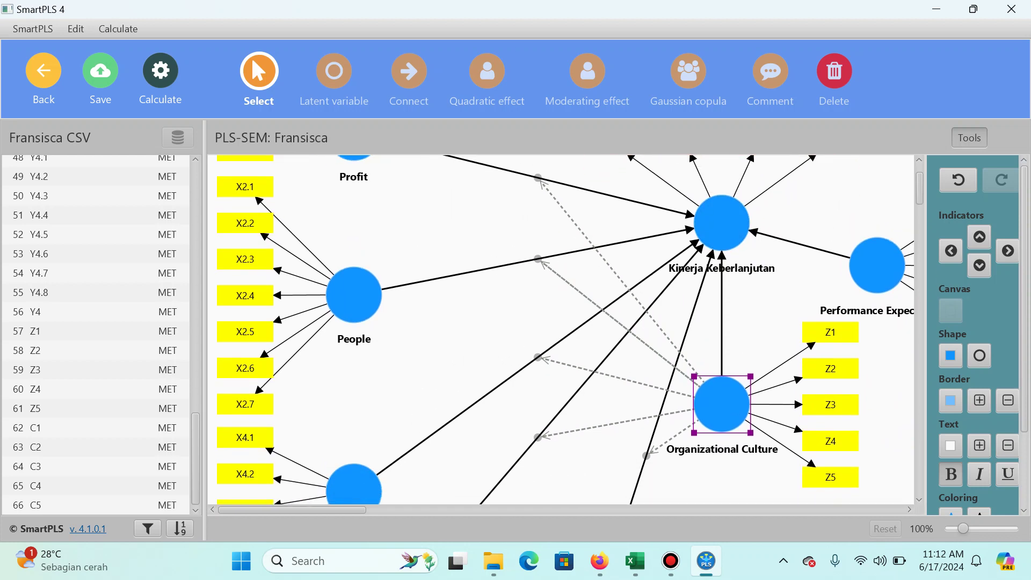
pyautogui.scroll(2, 877, 266)
pyautogui.hscroll(9, 877, 265)
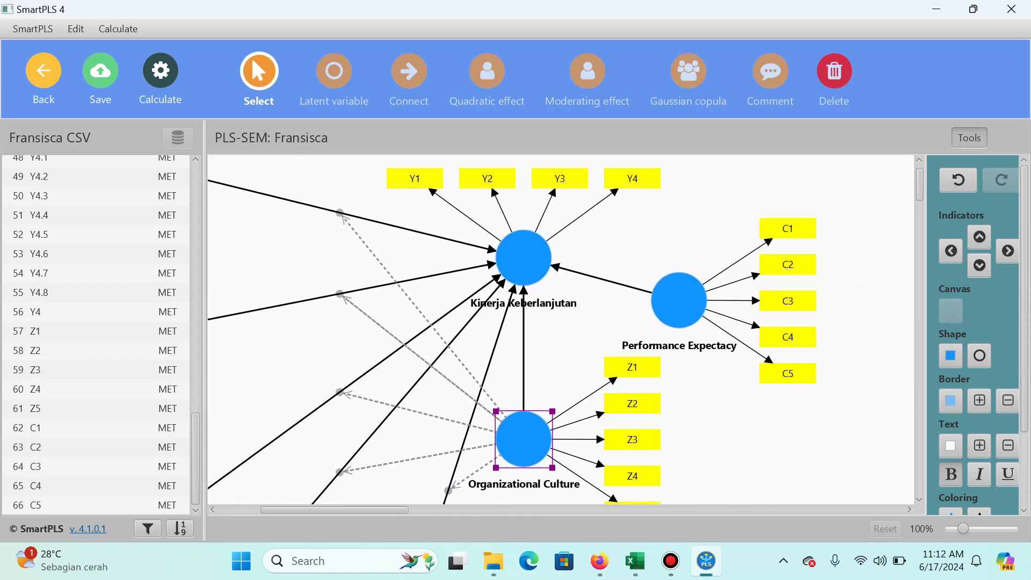
pyautogui.moveTo(679, 300); pyautogui.dragTo(633, 257)
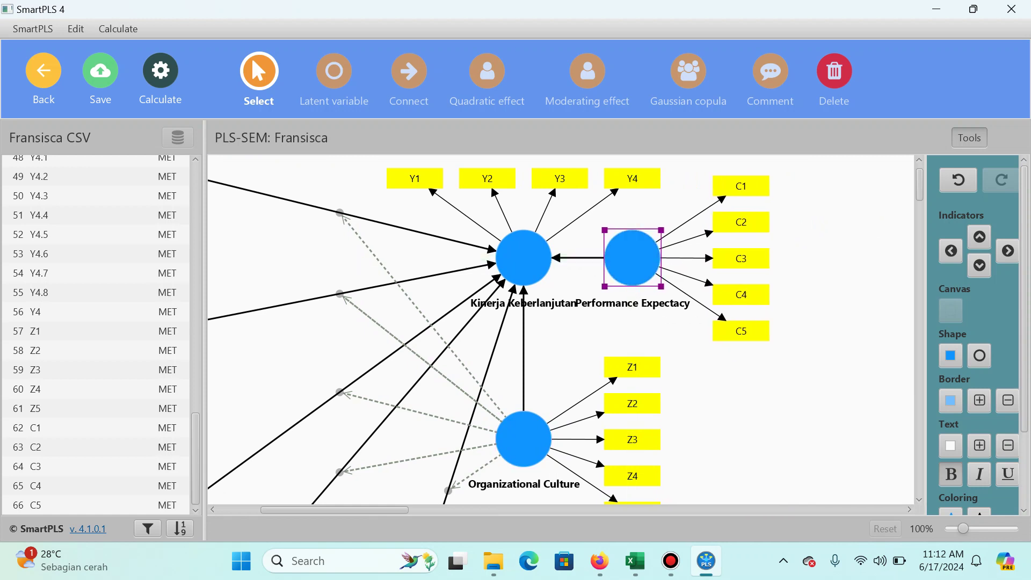
pyautogui.scroll(-1, 632, 258)
pyautogui.moveTo(523, 417); pyautogui.dragTo(632, 417)
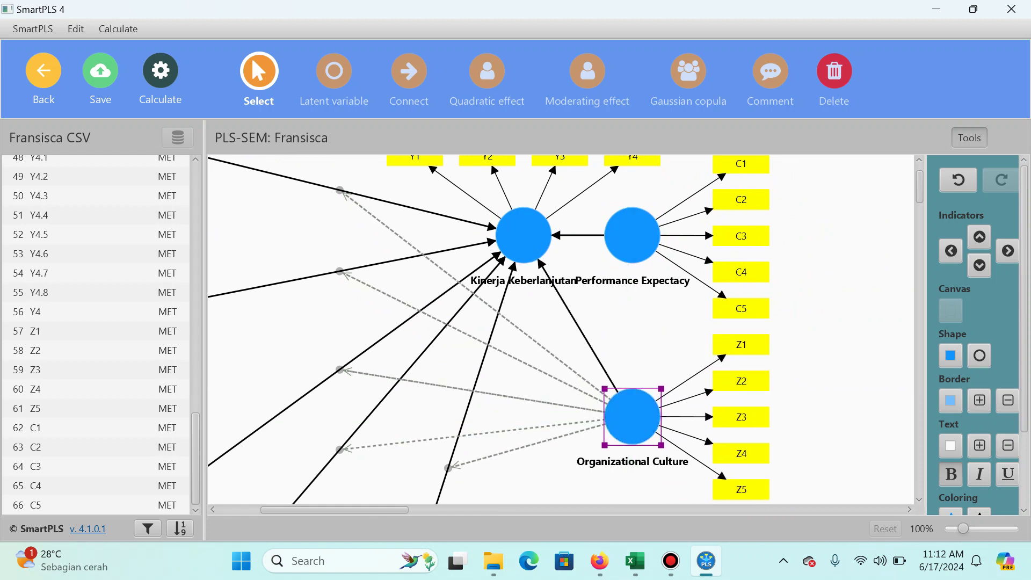
# Step: Place Planet level with Passion and directly beneath Kinerja Keberlanjutan, keeping its X3 indicators in a row below it
pyautogui.scroll(-6, 632, 416)
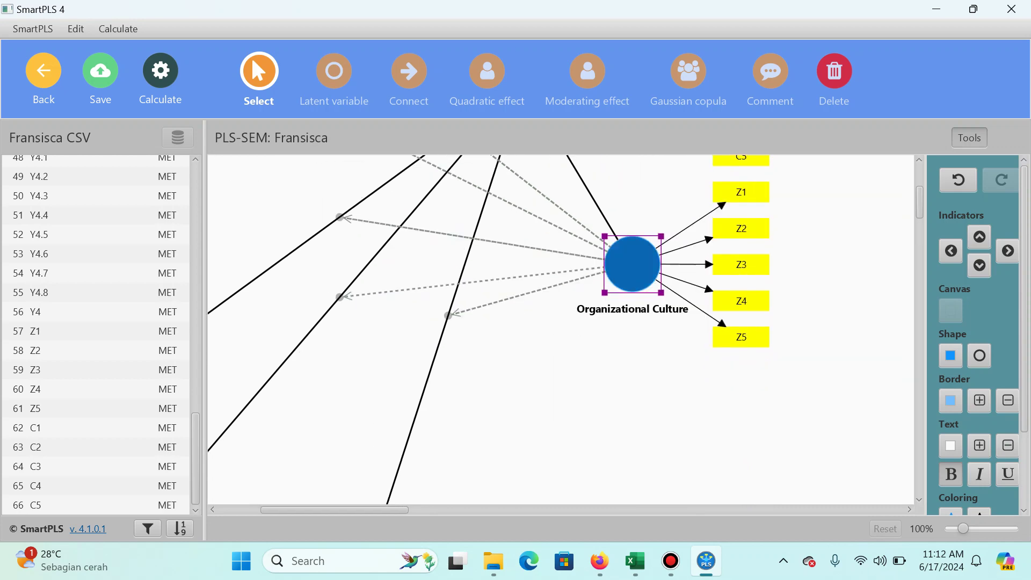
pyautogui.scroll(-1, 632, 264)
pyautogui.moveTo(963, 529); pyautogui.dragTo(956, 528)
pyautogui.hscroll(-8, 560, 329)
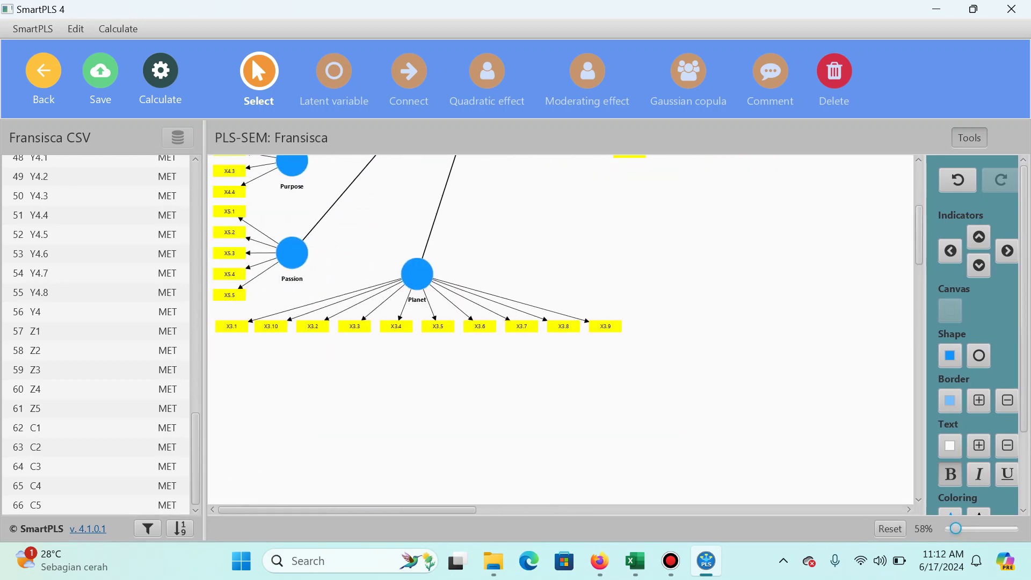
pyautogui.scroll(9, 560, 330)
pyautogui.scroll(-4, 562, 329)
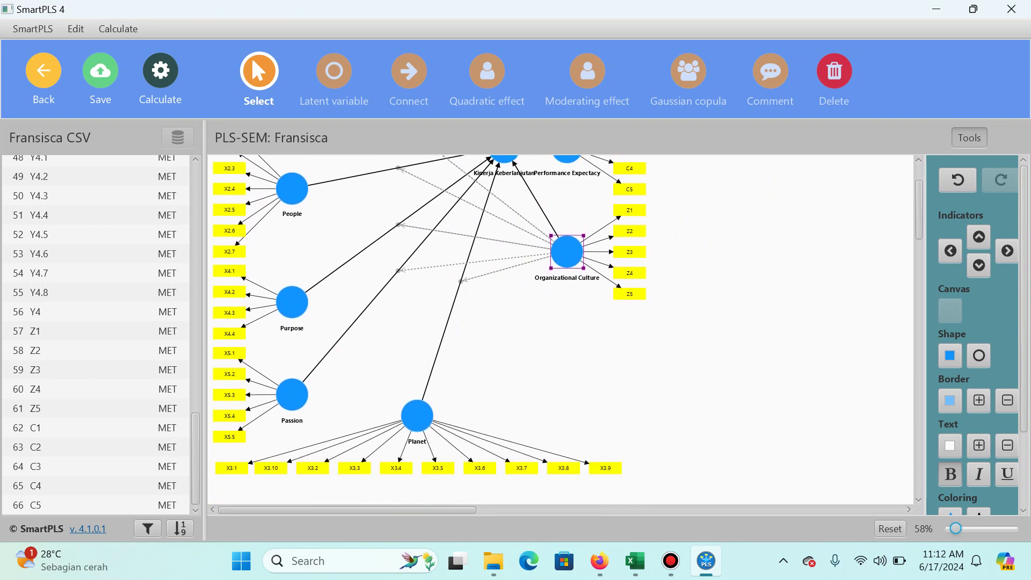
pyautogui.click(1007, 251)
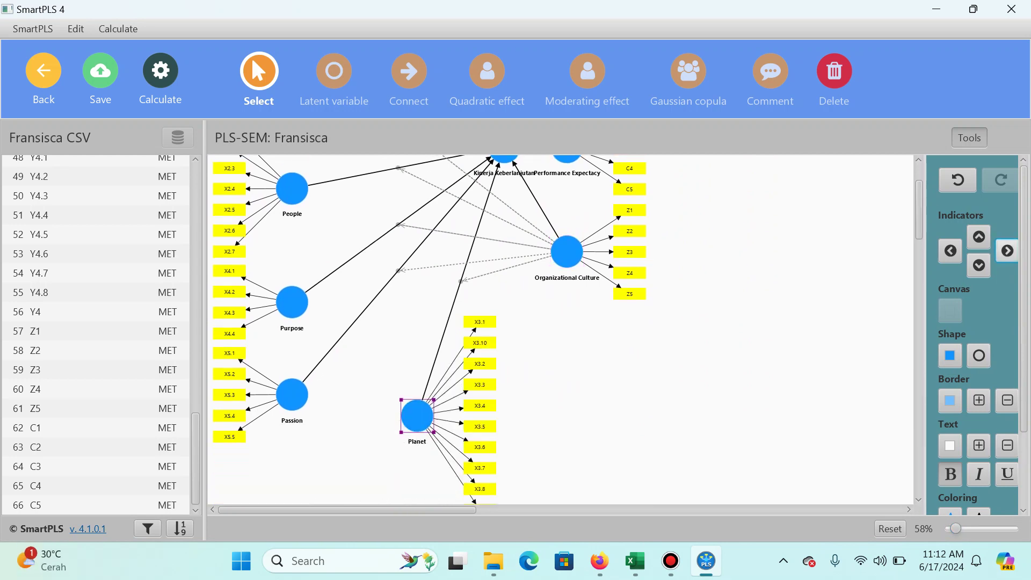
pyautogui.moveTo(417, 416); pyautogui.dragTo(420, 395)
pyautogui.click(979, 265)
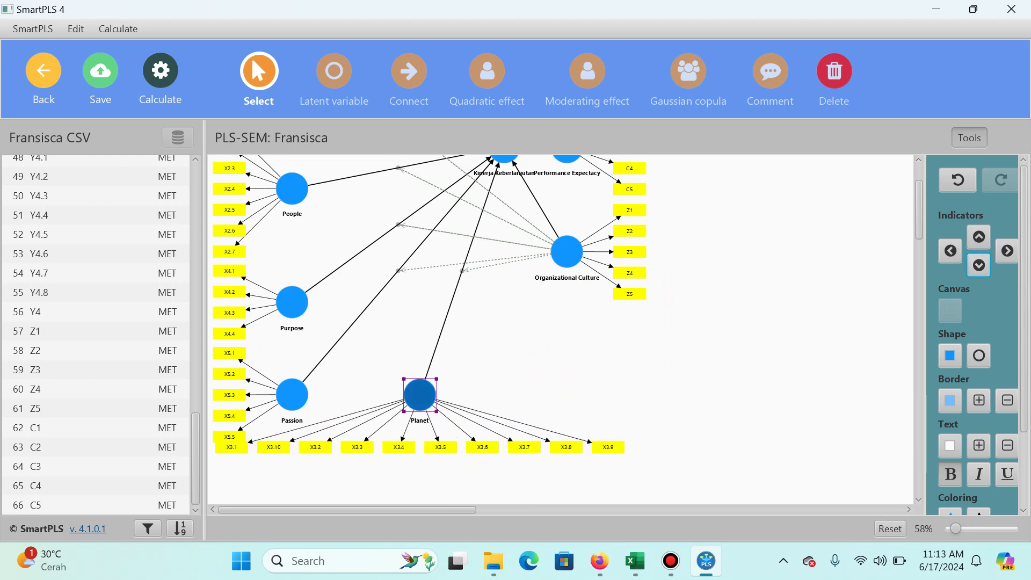
pyautogui.moveTo(419, 394); pyautogui.dragTo(504, 394)
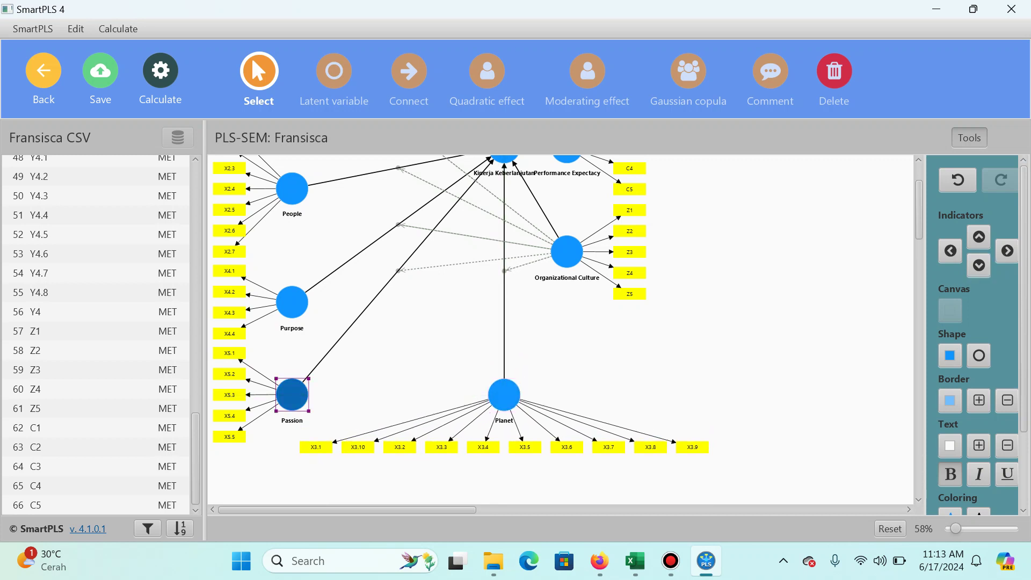
# Step: Move Passion to the right of Planet with its indicators on the right side, and raise Planet beside Purpose
pyautogui.moveTo(292, 394); pyautogui.dragTo(603, 357)
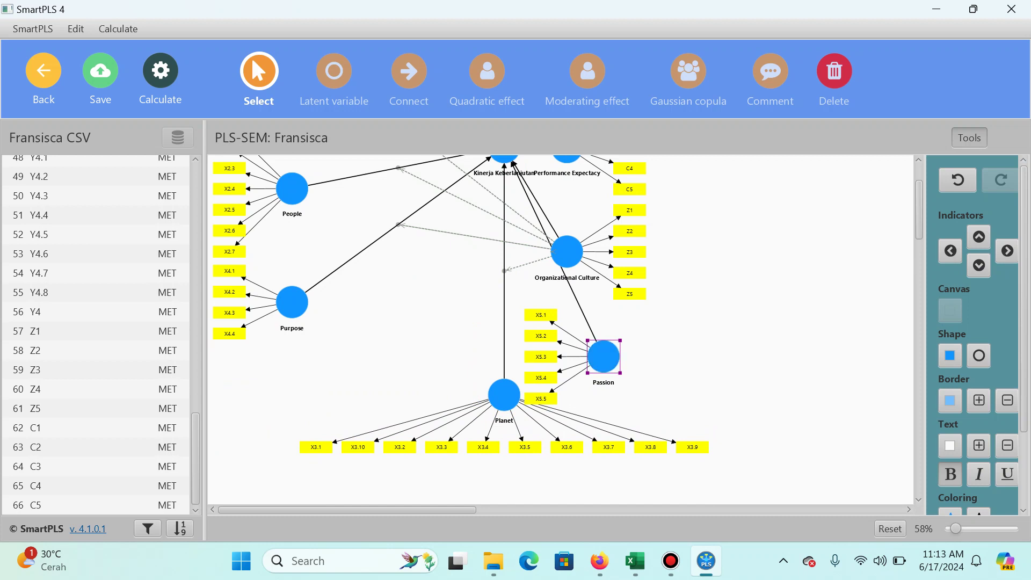
pyautogui.click(1007, 251)
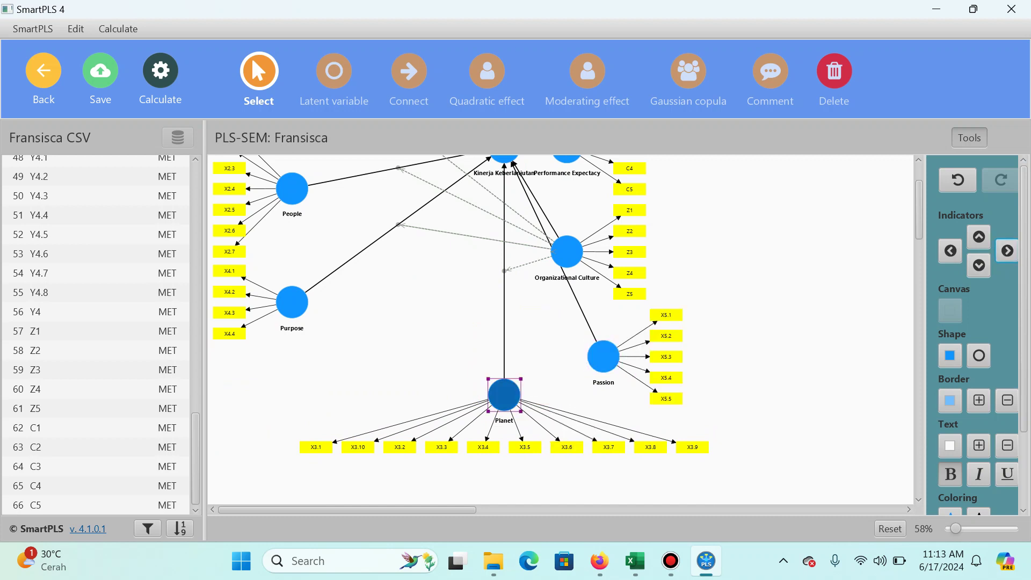
pyautogui.moveTo(504, 395); pyautogui.dragTo(419, 303)
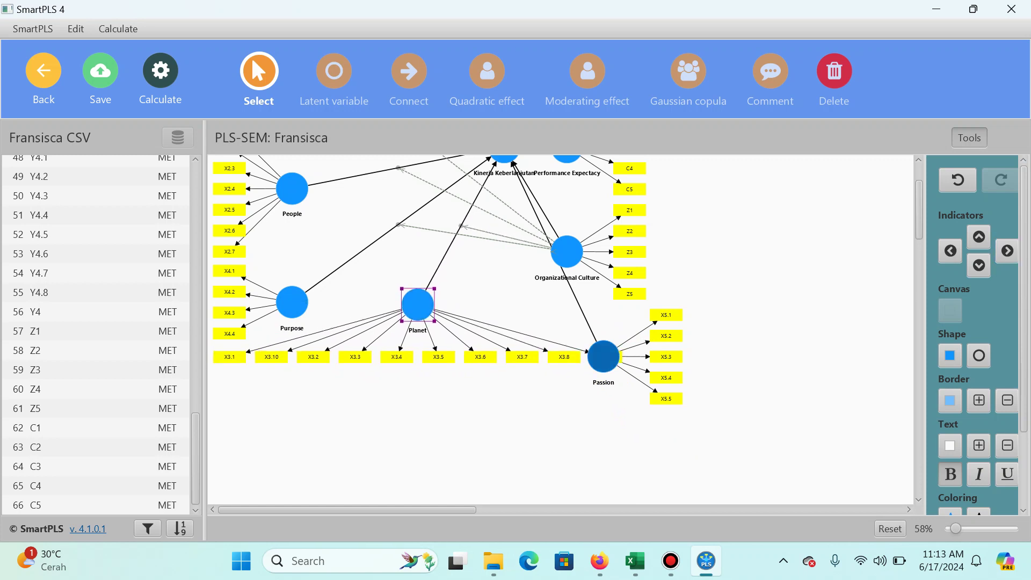
pyautogui.moveTo(603, 356); pyautogui.dragTo(614, 324)
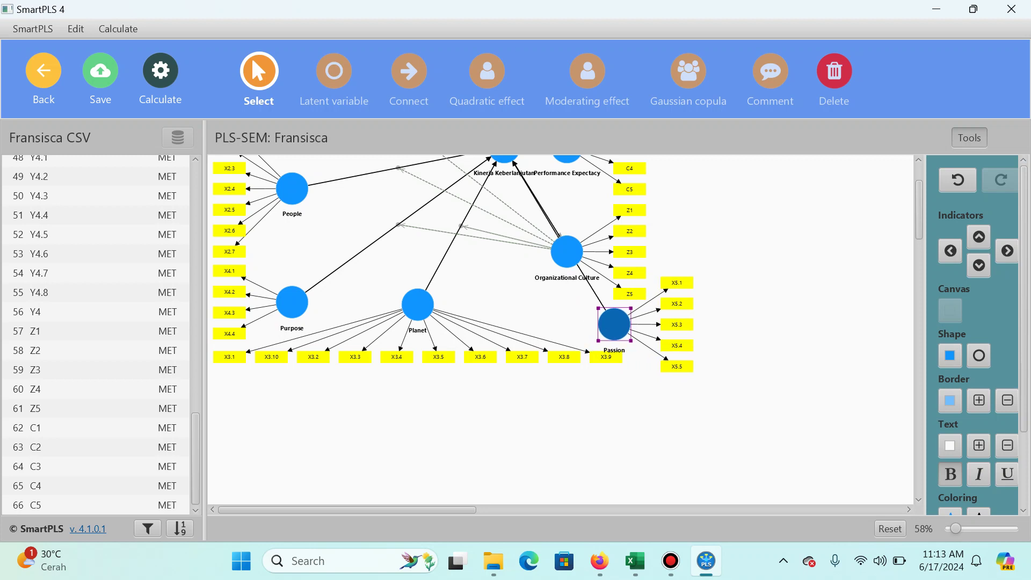
# Step: Shift Organizational Culture farther right and align Planet and Passion in a horizontal row with Purpose
pyautogui.moveTo(566, 252); pyautogui.dragTo(649, 231)
pyautogui.moveTo(614, 323); pyautogui.dragTo(605, 304)
pyautogui.moveTo(418, 305); pyautogui.dragTo(418, 301)
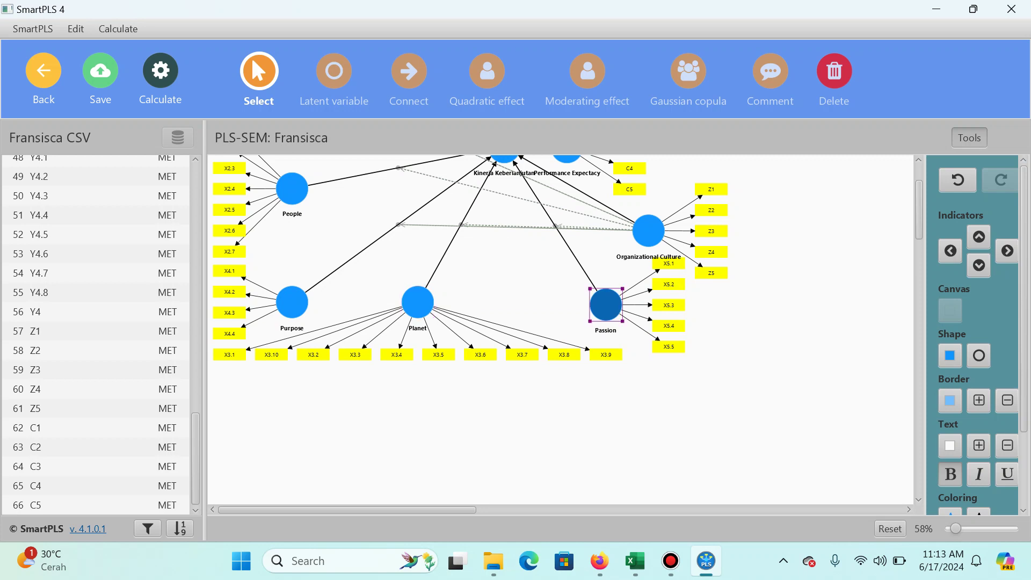
pyautogui.moveTo(606, 304); pyautogui.dragTo(605, 301)
# Step: Move Performance Expectacy to the far right of the model and align Organizational Culture directly above Passion
pyautogui.scroll(3, 606, 301)
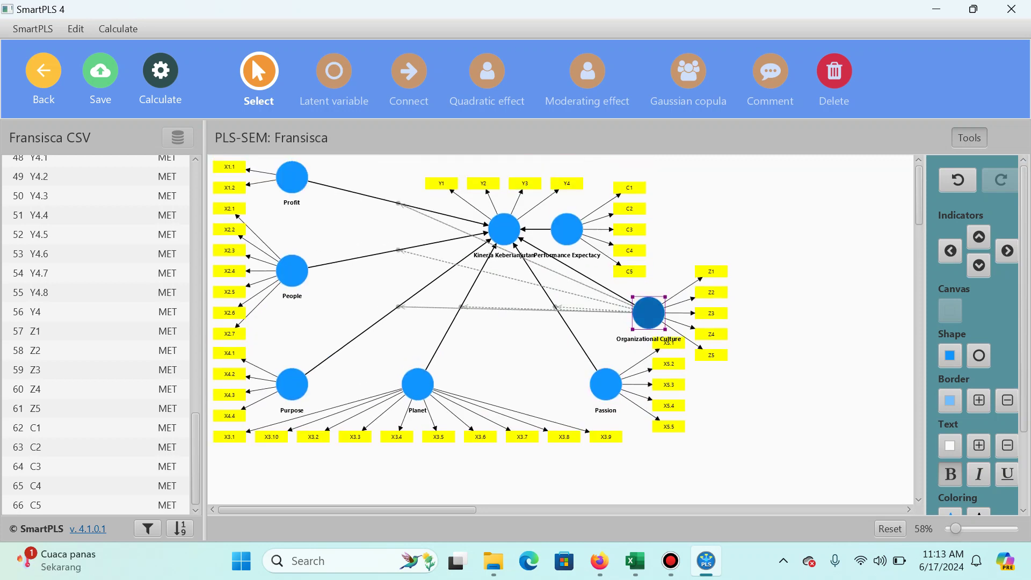
pyautogui.moveTo(648, 313); pyautogui.dragTo(659, 284)
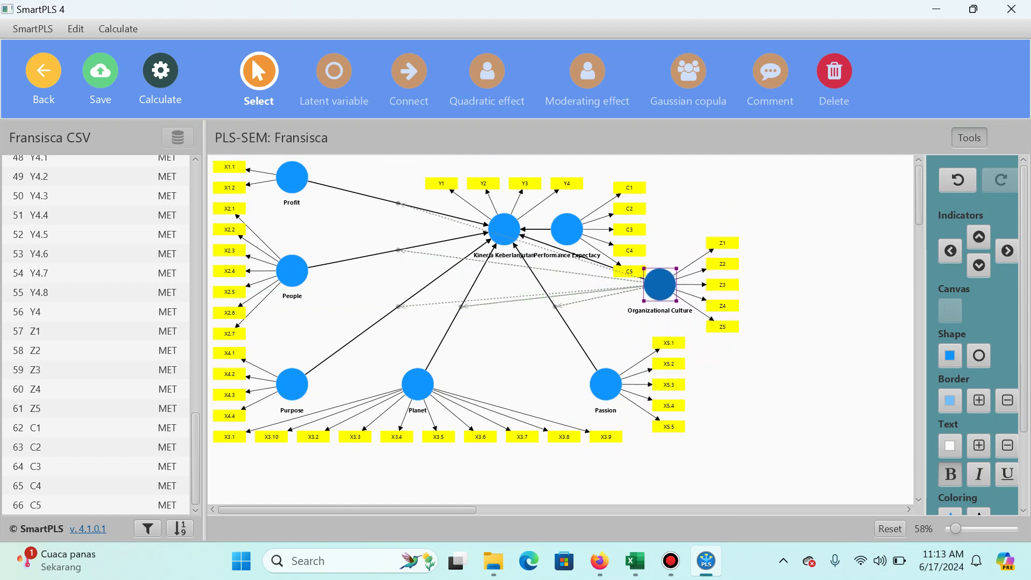
pyautogui.moveTo(567, 229); pyautogui.dragTo(759, 199)
pyautogui.moveTo(659, 284); pyautogui.dragTo(605, 280)
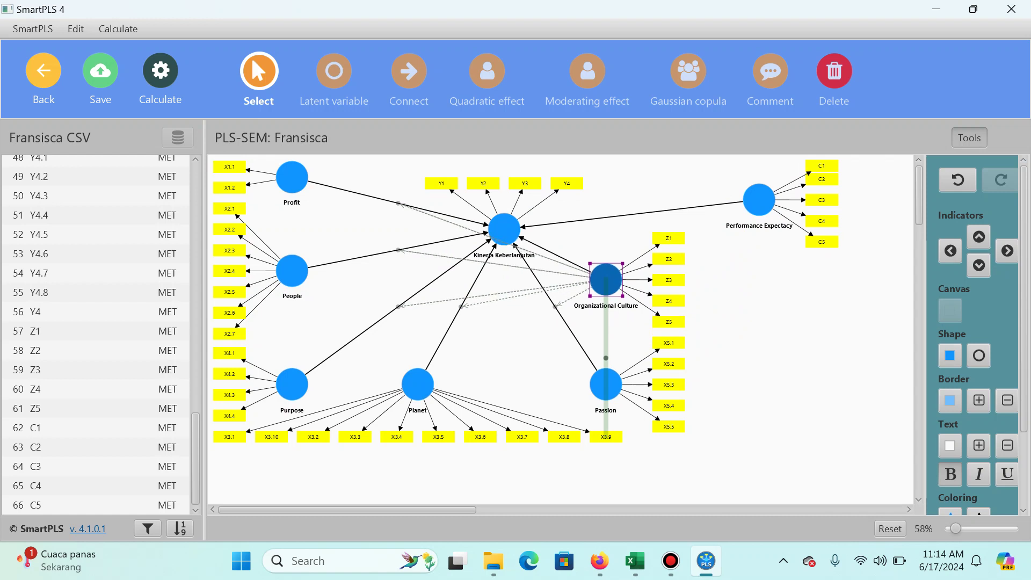
pyautogui.moveTo(606, 280); pyautogui.dragTo(606, 280)
# Step: Place Performance Expectacy at the far right, level with Kinerja Keberlanjutan, with its C1 to C5 indicators on the right side
pyautogui.moveTo(759, 200); pyautogui.dragTo(654, 204)
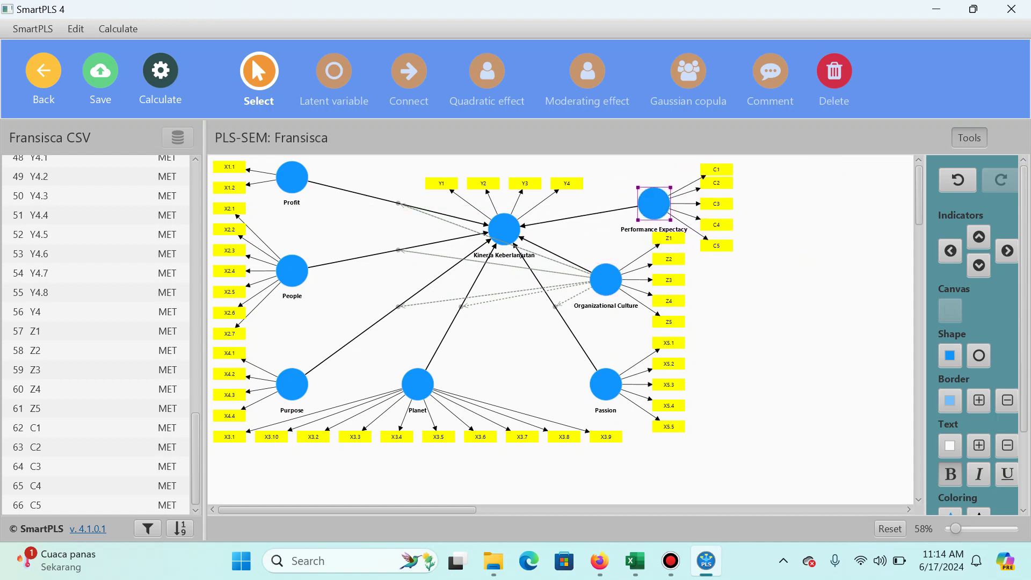
pyautogui.click(979, 237)
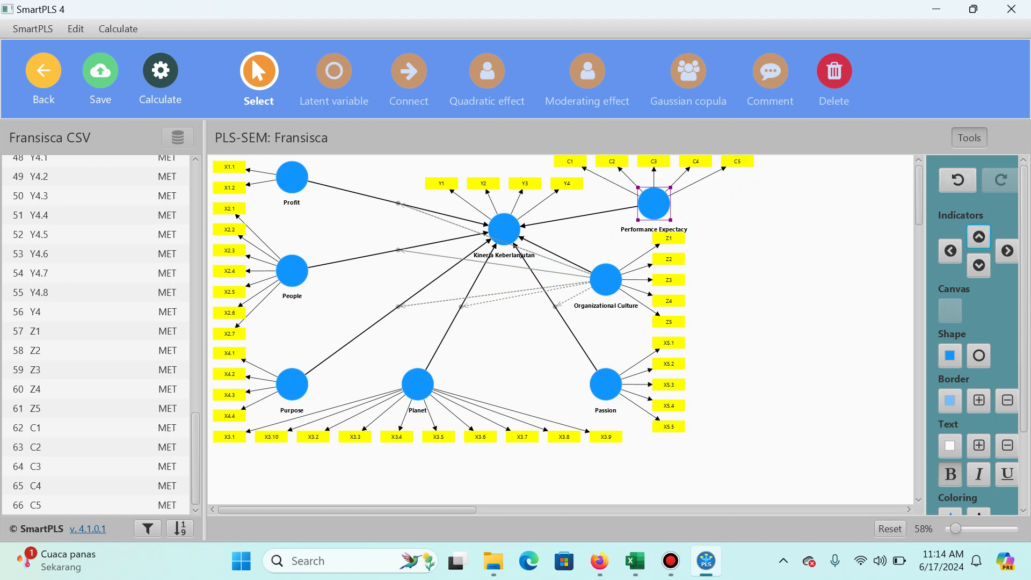
pyautogui.moveTo(653, 203); pyautogui.dragTo(681, 229)
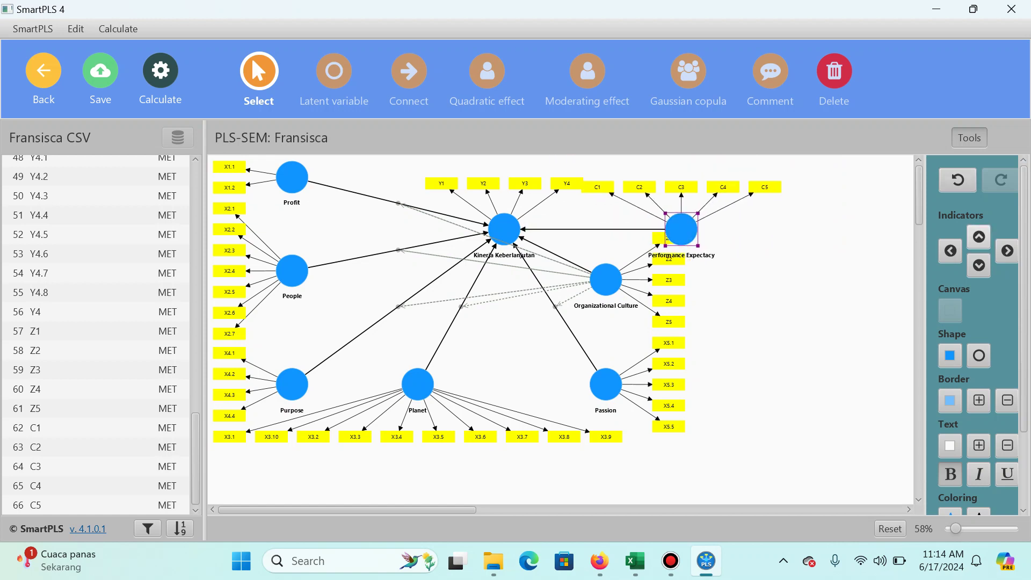
pyautogui.click(978, 237)
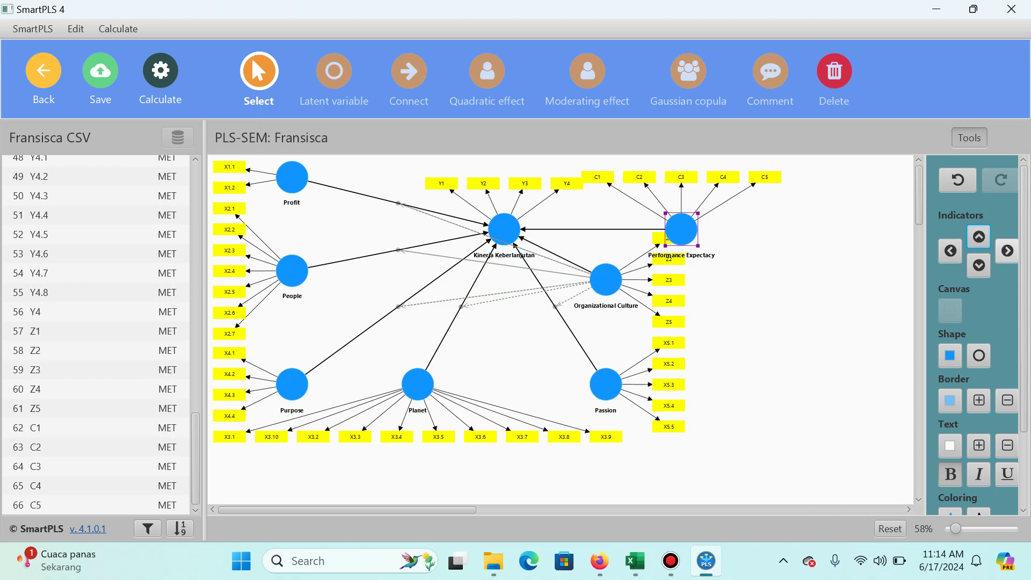
pyautogui.click(1007, 251)
pyautogui.moveTo(680, 231); pyautogui.dragTo(766, 231)
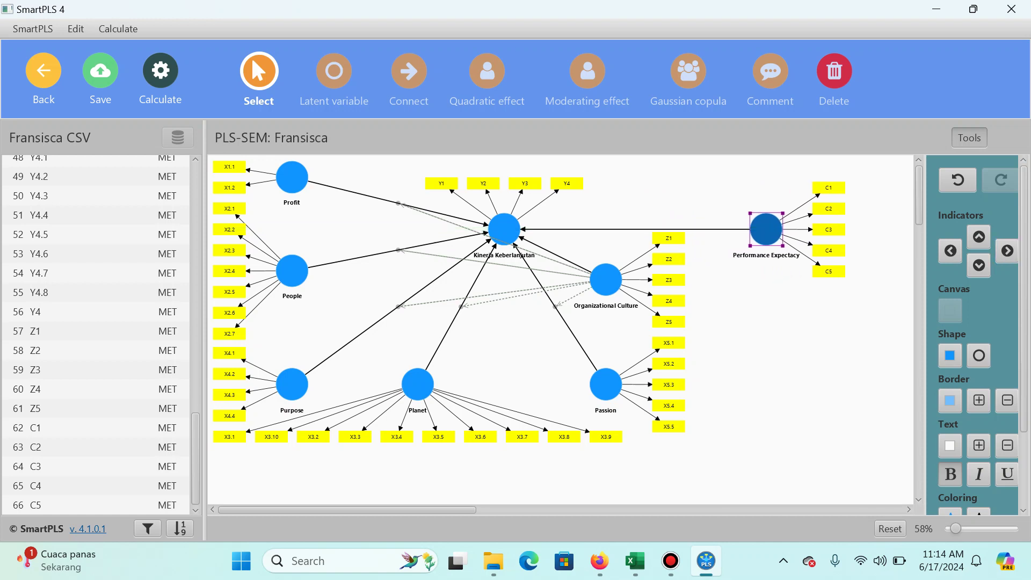
# Step: Move Organizational Culture right and slightly down so it sits above Passion's indicators, and clear the selection
pyautogui.click(606, 279)
pyautogui.moveTo(606, 279); pyautogui.dragTo(669, 292)
pyautogui.click(735, 376)
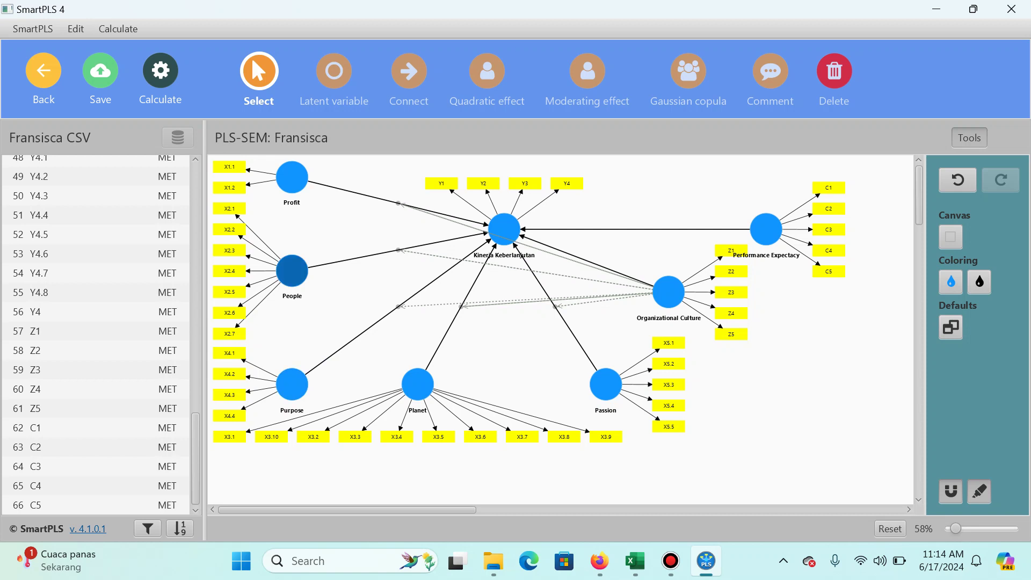
# Step: Shift People inward toward Kinerja Keberlanjutan and raise Purpose, Planet and Passion slightly as one level row
pyautogui.moveTo(292, 271); pyautogui.dragTo(355, 280)
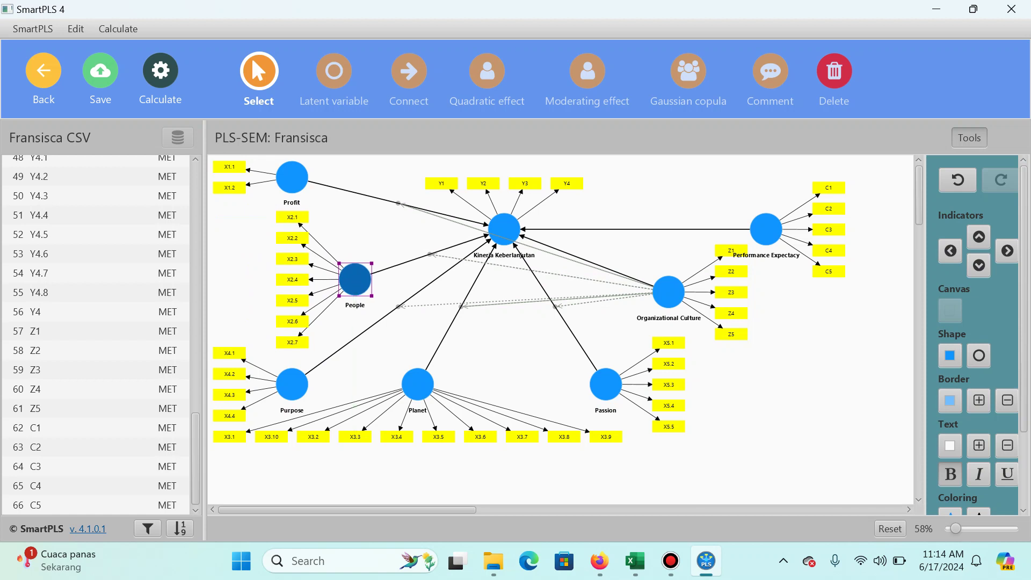
pyautogui.moveTo(292, 384)
pyautogui.mouseDown()
pyautogui.moveTo(292, 358)
pyautogui.moveTo(292, 375)
pyautogui.mouseUp()
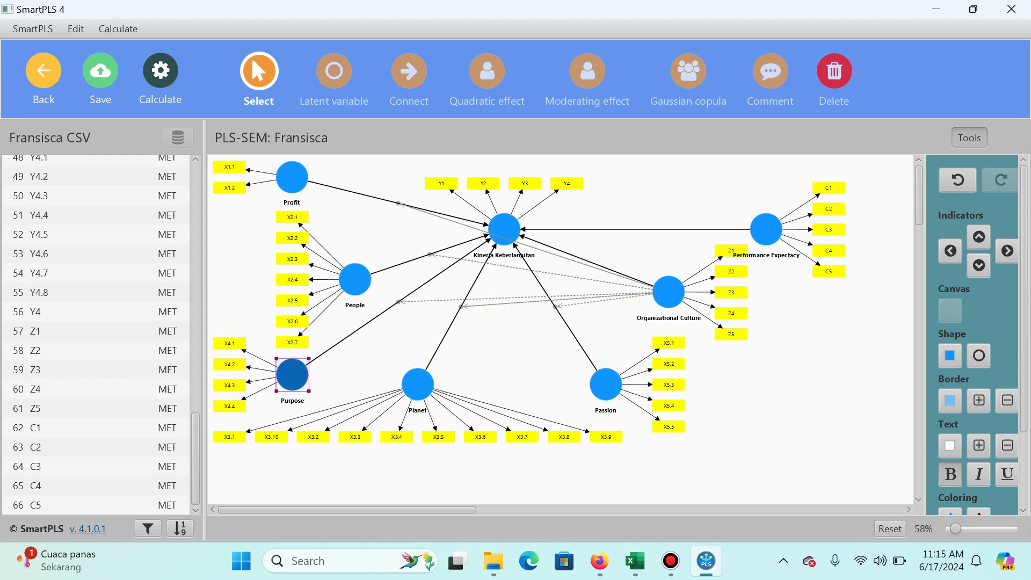
pyautogui.moveTo(418, 383); pyautogui.dragTo(418, 374)
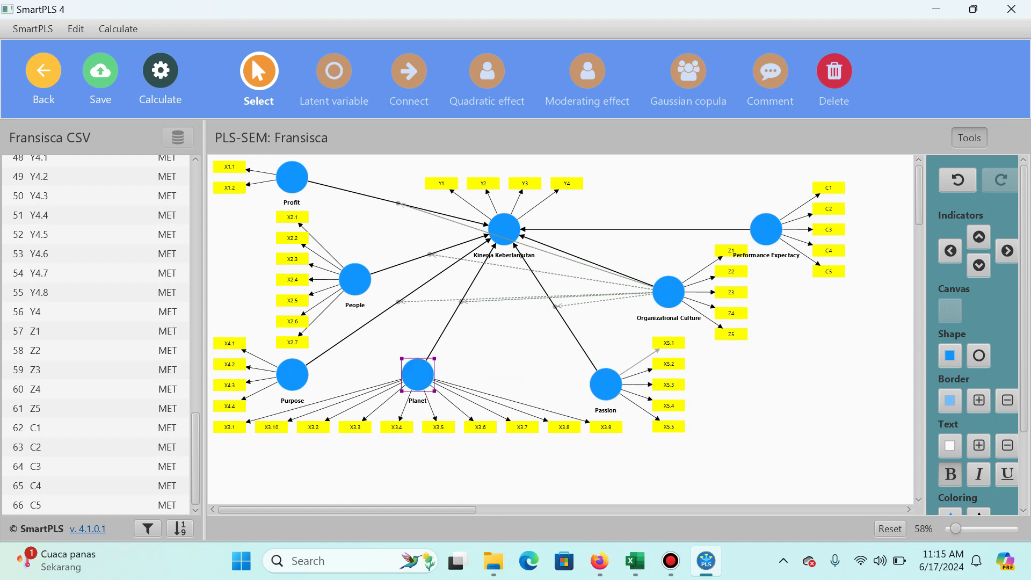
pyautogui.moveTo(605, 383); pyautogui.dragTo(606, 374)
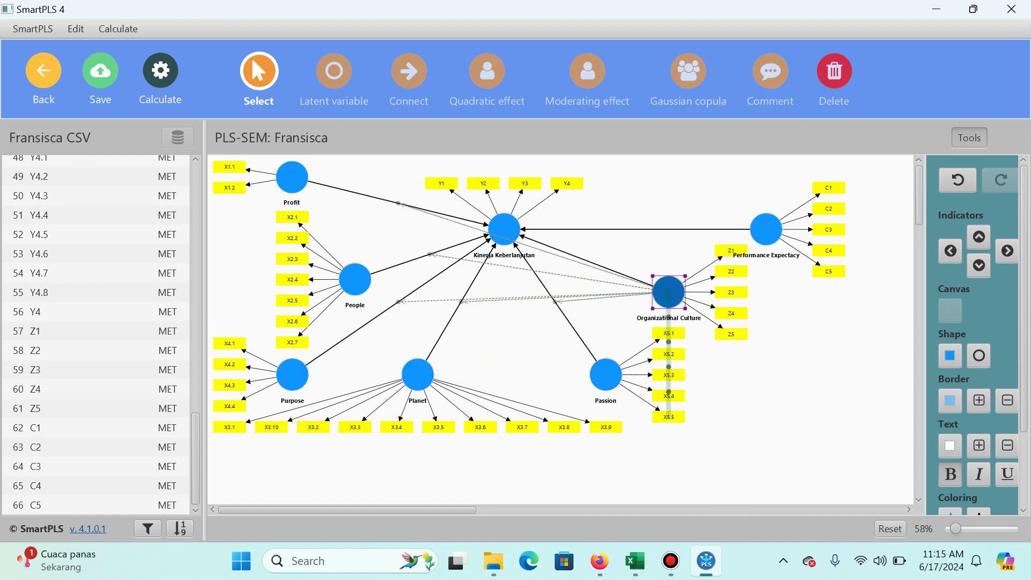
# Step: Lower Organizational Culture slightly and move Planet below the row of Purpose and Passion
pyautogui.moveTo(668, 292)
pyautogui.mouseDown()
pyautogui.moveTo(669, 302)
pyautogui.moveTo(669, 279)
pyautogui.moveTo(668, 298)
pyautogui.mouseUp()
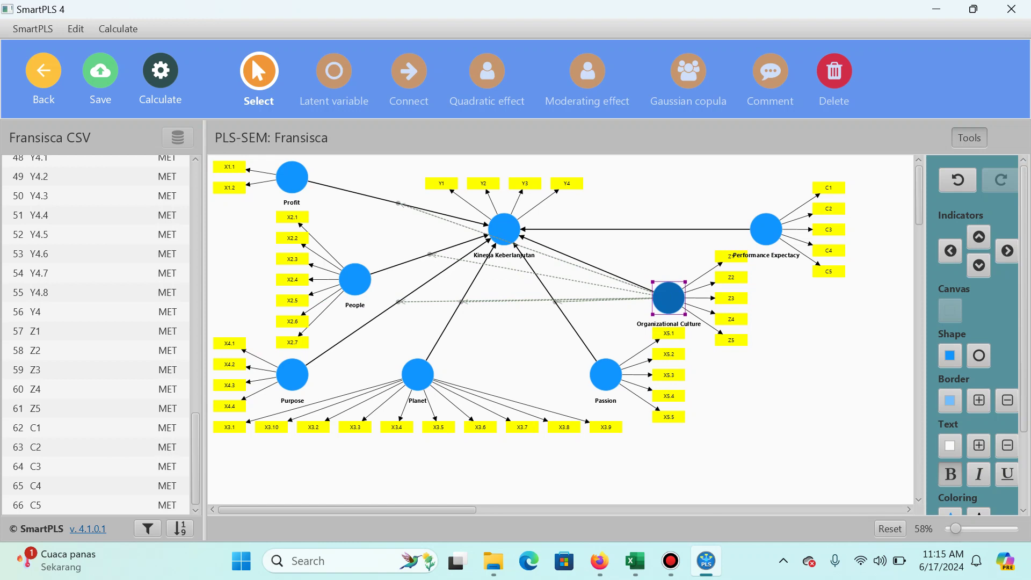
pyautogui.moveTo(605, 375)
pyautogui.mouseDown()
pyautogui.moveTo(606, 391)
pyautogui.moveTo(615, 390)
pyautogui.moveTo(605, 394)
pyautogui.moveTo(625, 382)
pyautogui.moveTo(606, 374)
pyautogui.mouseUp()
pyautogui.click(418, 375)
pyautogui.moveTo(418, 375); pyautogui.dragTo(418, 416)
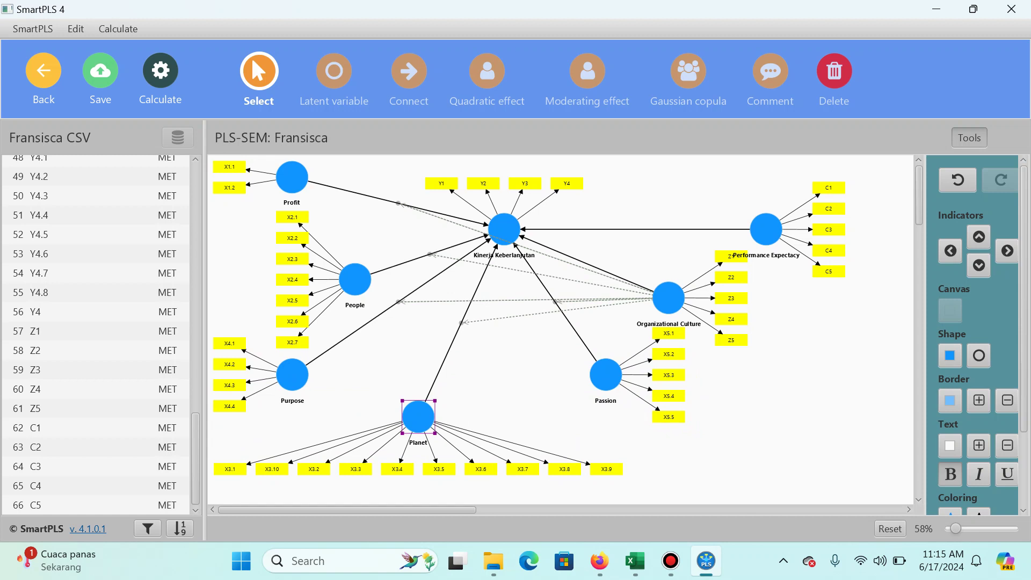
# Step: Stagger the predictors with Profit inward and level with Kinerja Keberlanjutan, People outward, Purpose inward, and Planet level with Passion
pyautogui.moveTo(355, 279); pyautogui.dragTo(293, 272)
pyautogui.moveTo(292, 177); pyautogui.dragTo(355, 229)
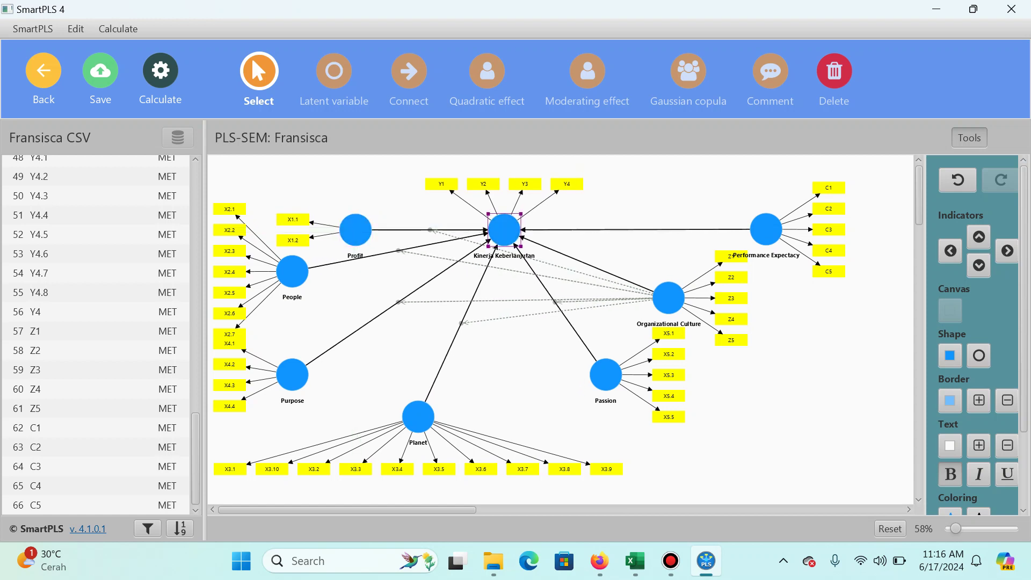
pyautogui.moveTo(292, 375); pyautogui.dragTo(356, 339)
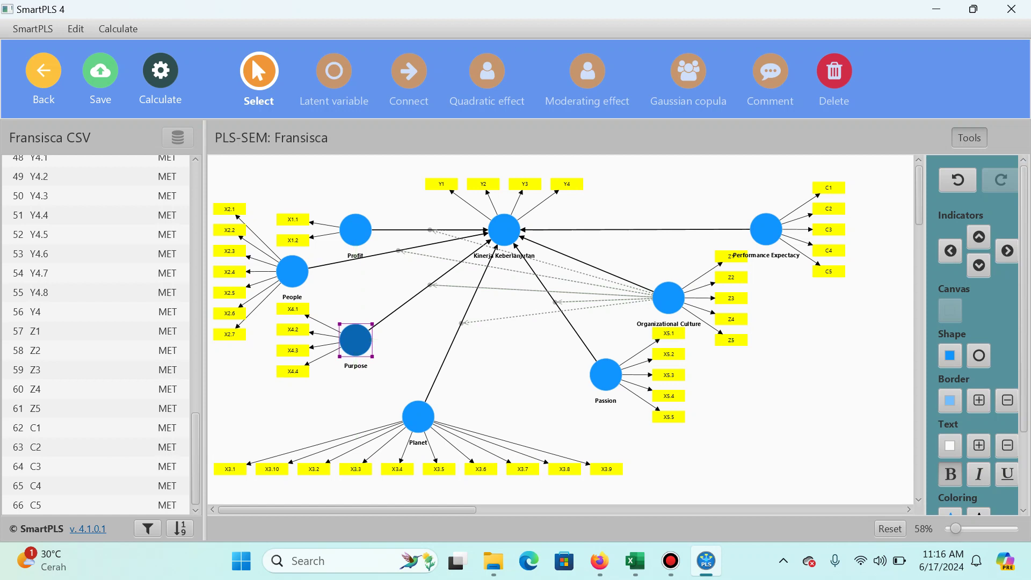
pyautogui.moveTo(418, 416); pyautogui.dragTo(417, 375)
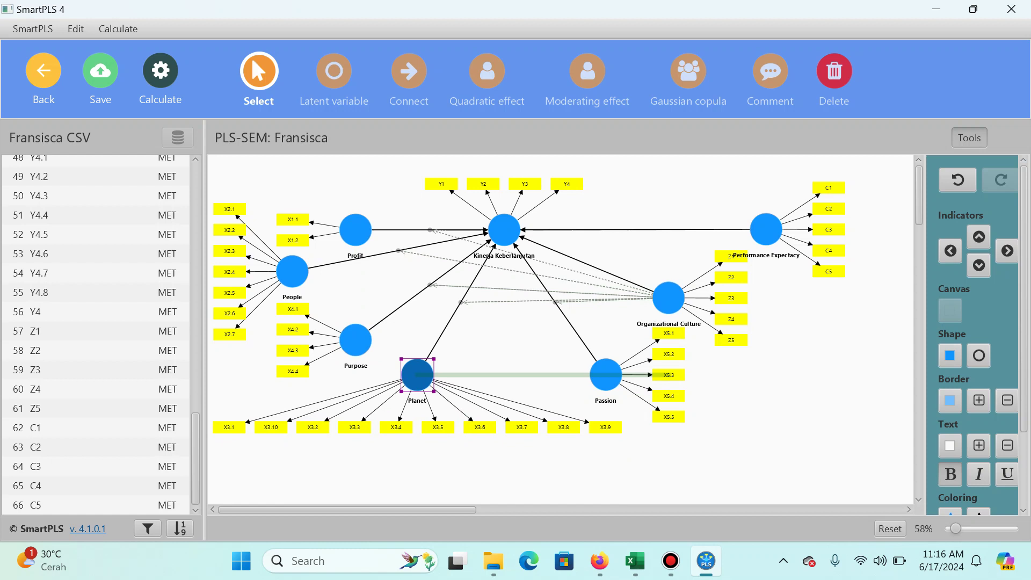
# Step: Raise Planet slightly together with its indicator row and lower Passion slightly
pyautogui.moveTo(417, 375); pyautogui.dragTo(417, 375)
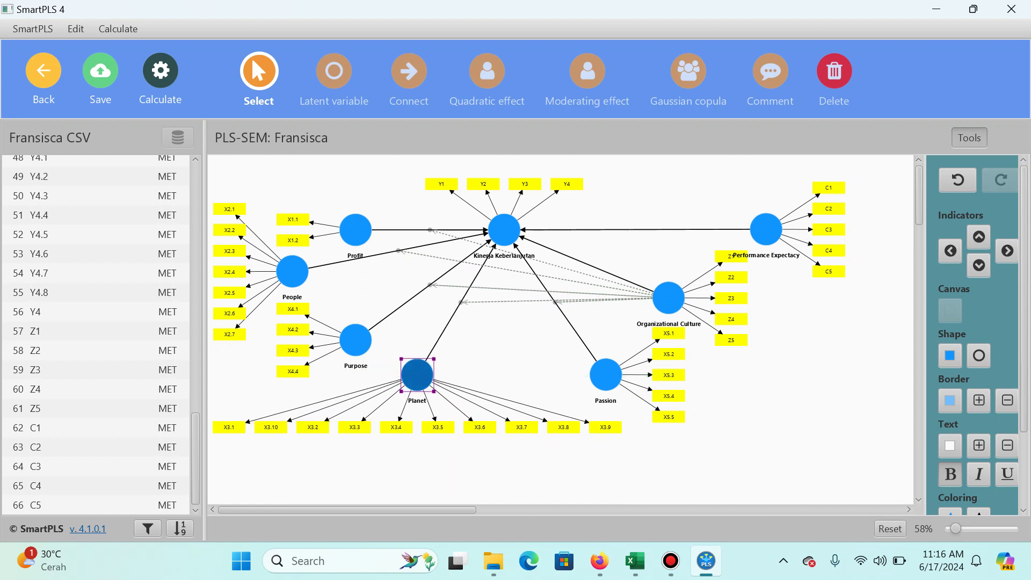
pyautogui.moveTo(416, 374); pyautogui.dragTo(417, 371)
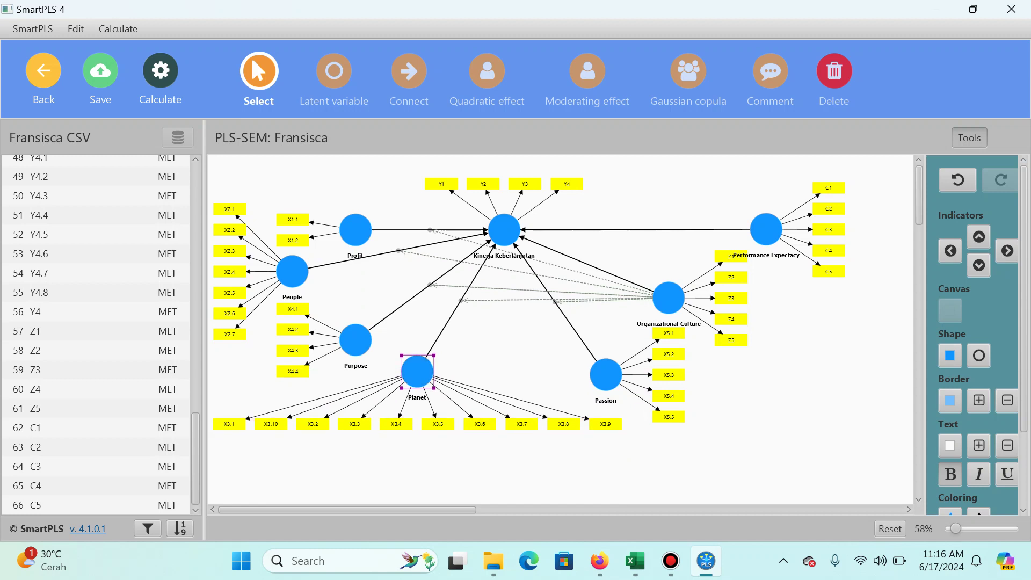
pyautogui.moveTo(606, 374)
pyautogui.mouseDown()
pyautogui.moveTo(605, 389)
pyautogui.moveTo(606, 376)
pyautogui.moveTo(564, 377)
pyautogui.moveTo(652, 368)
pyautogui.moveTo(647, 424)
pyautogui.moveTo(643, 401)
pyautogui.moveTo(605, 391)
pyautogui.moveTo(605, 377)
pyautogui.mouseUp()
# Step: Try Planet's indicators on its right side with Passion moved lower, and return the indicators to a row below Planet
pyautogui.click(417, 371)
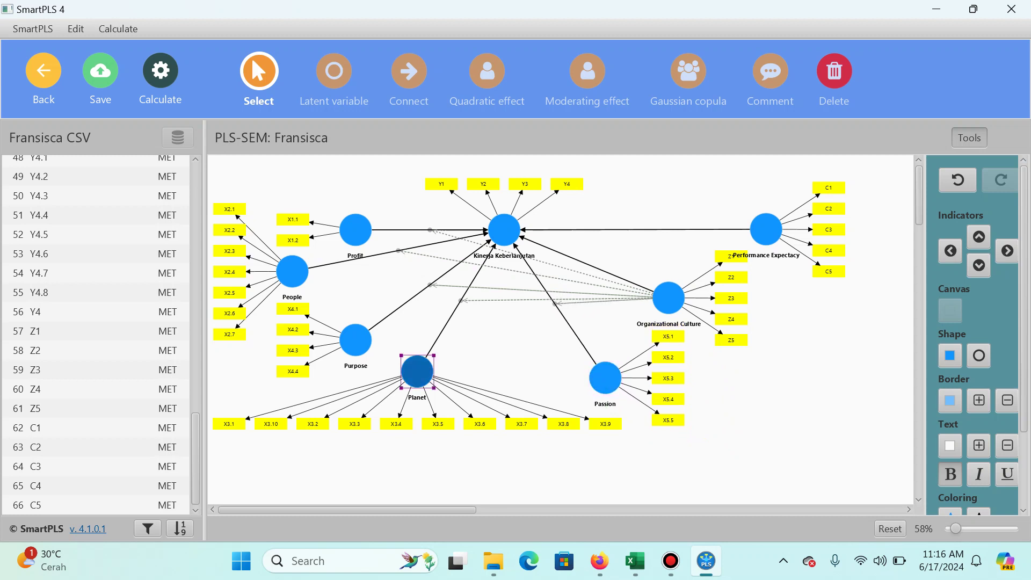
pyautogui.click(1008, 251)
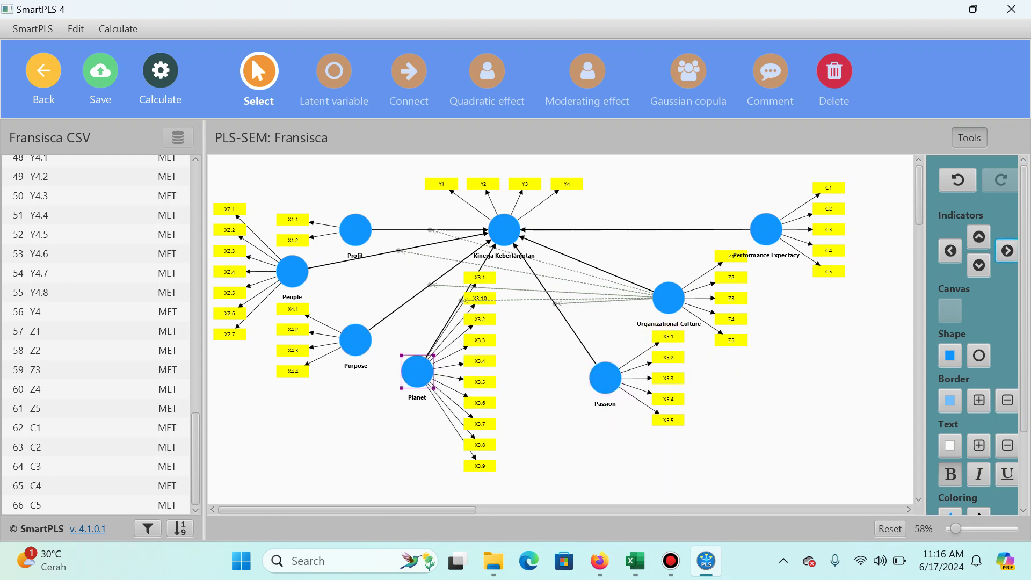
pyautogui.moveTo(605, 378); pyautogui.dragTo(605, 403)
pyautogui.click(417, 371)
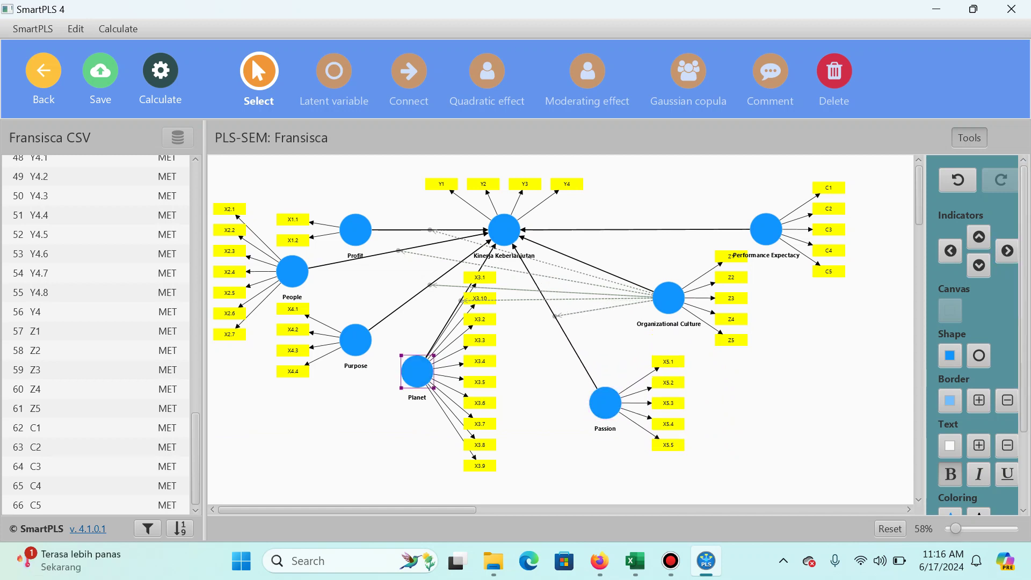
pyautogui.click(979, 265)
pyautogui.click(979, 265)
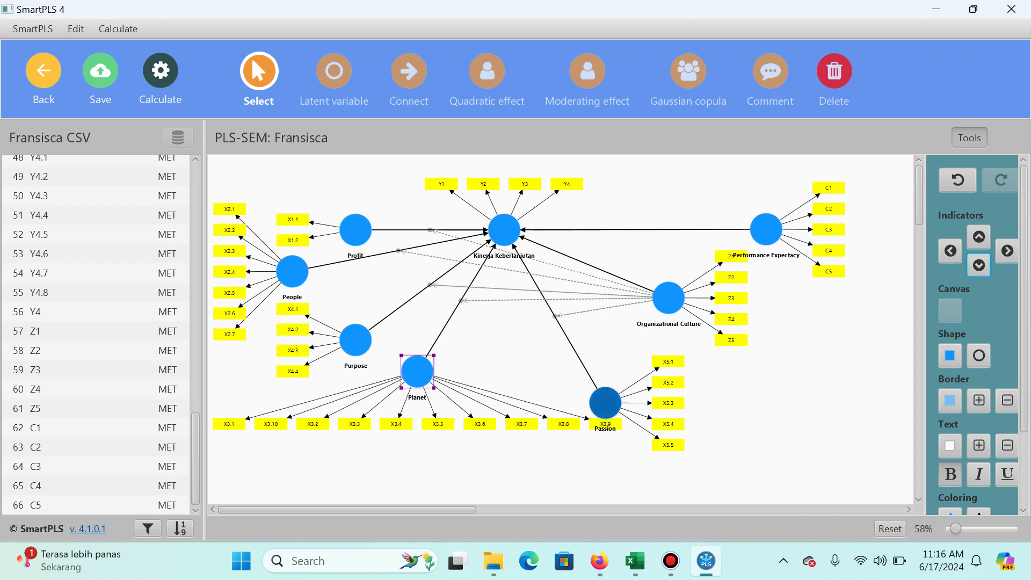
# Step: Raise Passion so its lowest indicator X5.5 is level with Planet's indicators, keeping those in a row below Planet
pyautogui.click(417, 371)
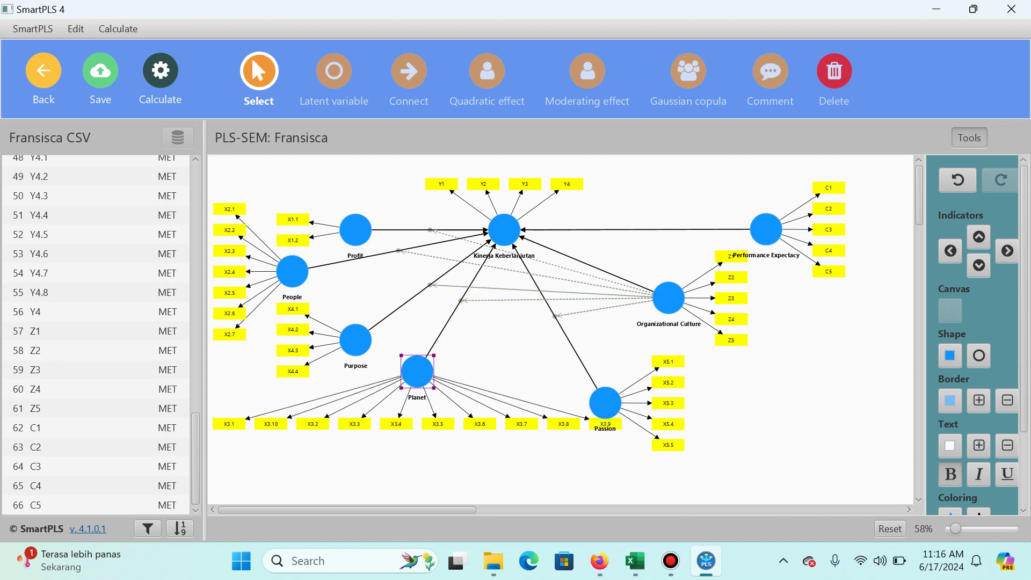
pyautogui.click(1008, 250)
pyautogui.moveTo(605, 403); pyautogui.dragTo(605, 382)
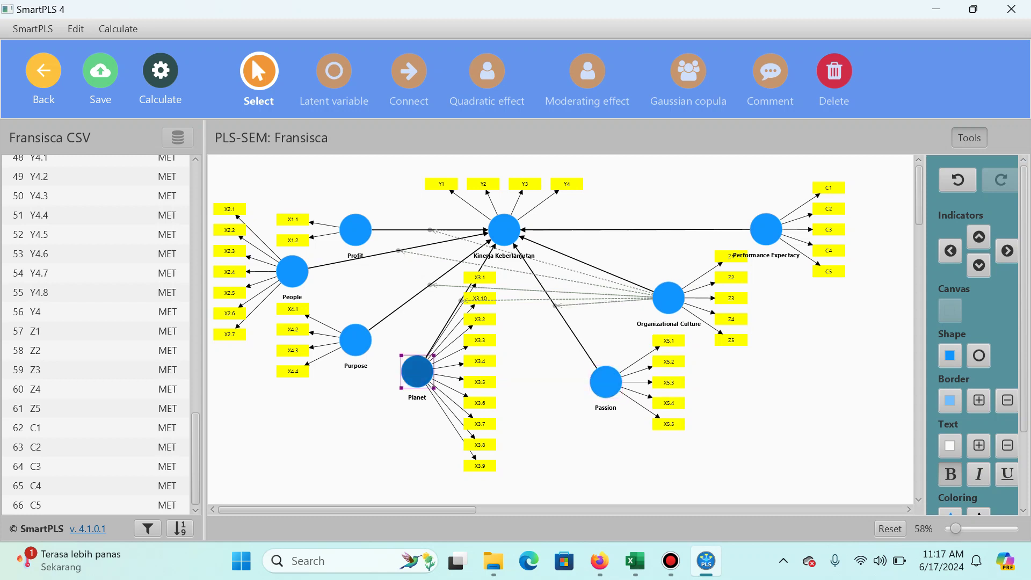
pyautogui.click(979, 265)
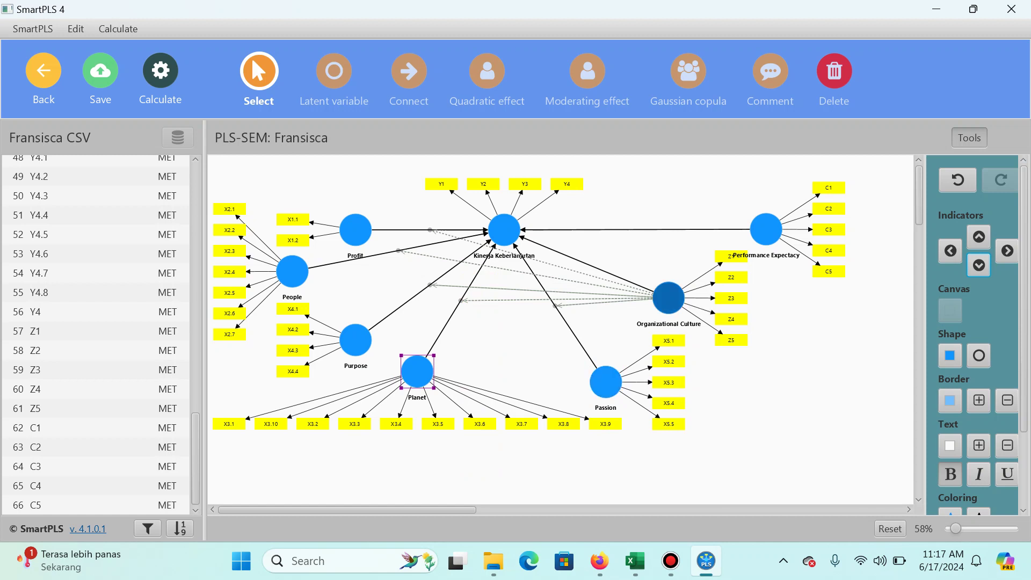
# Step: Raise Organizational Culture slightly, and move Performance Expectacy inward with its indicators in a row above it
pyautogui.moveTo(668, 299)
pyautogui.mouseDown()
pyautogui.moveTo(669, 308)
pyautogui.moveTo(669, 292)
pyautogui.mouseUp()
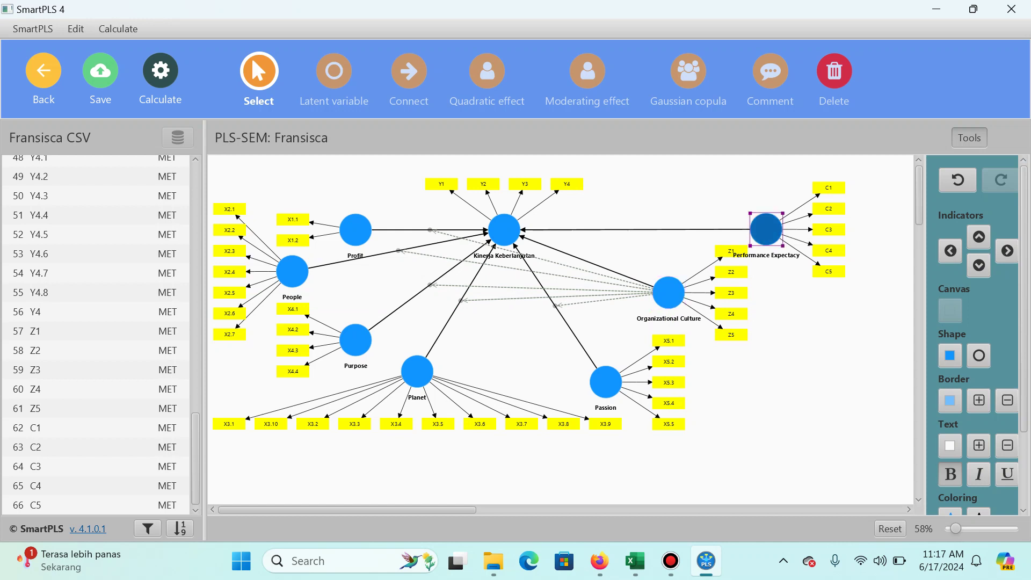
pyautogui.moveTo(767, 229); pyautogui.dragTo(692, 230)
pyautogui.click(979, 237)
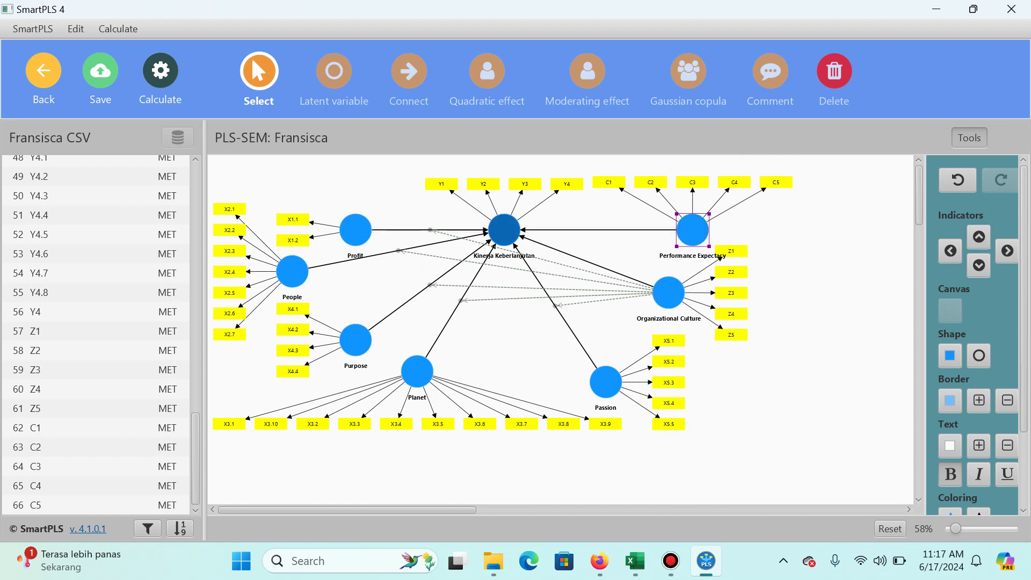
# Step: Level the indicator rows above Kinerja Keberlanjutan and Performance Expectacy, and place Organizational Culture directly below Performance Expectacy
pyautogui.click(979, 237)
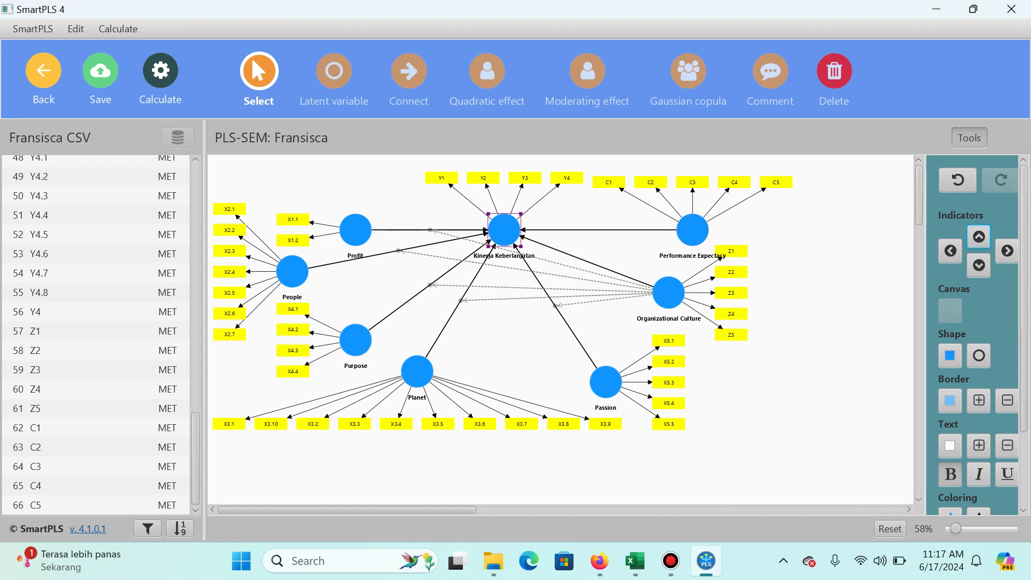
pyautogui.click(693, 230)
pyautogui.click(979, 236)
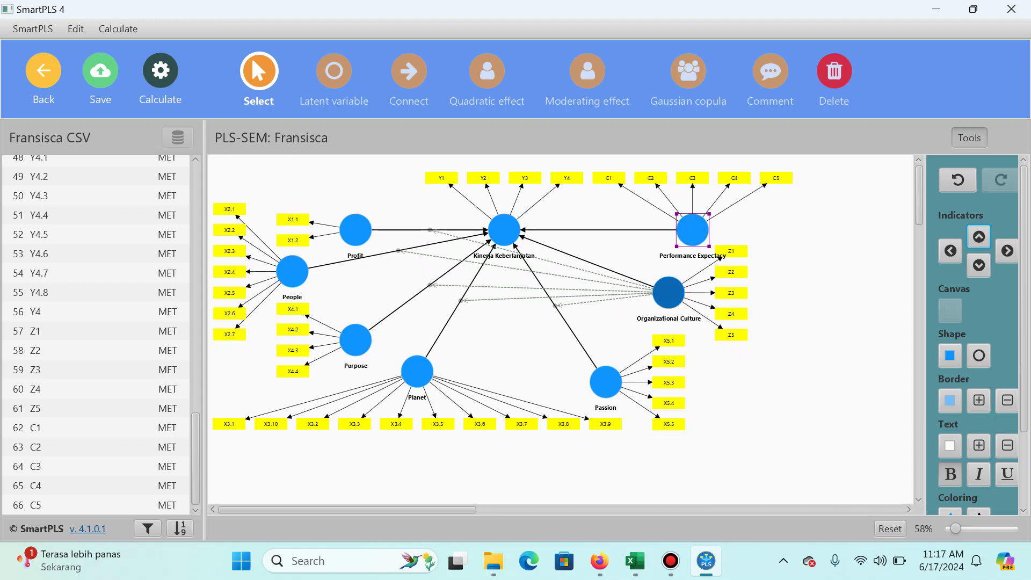
pyautogui.moveTo(668, 293); pyautogui.dragTo(693, 292)
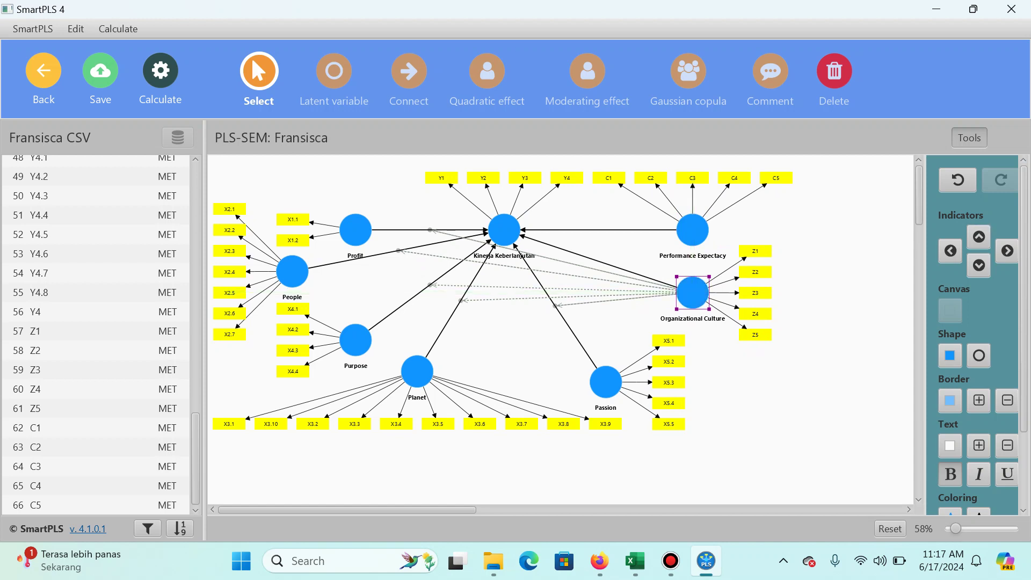
# Step: Save the model and run the PLS-SEM algorithm with the Path weighting scheme, Standardized results and Default initial weight
pyautogui.hotkey('ctrl', 's')
pyautogui.click(161, 79)
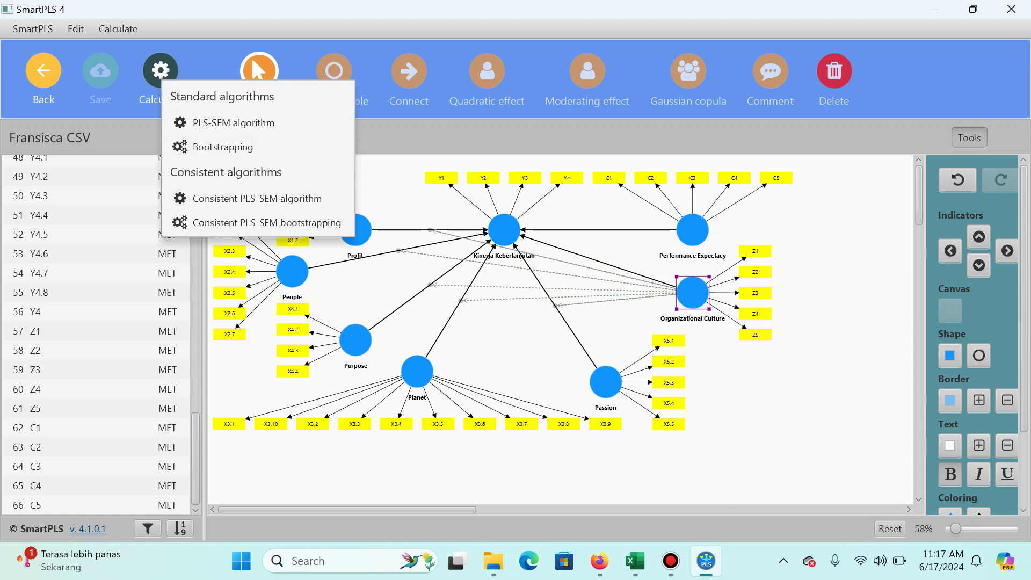
pyautogui.click(231, 122)
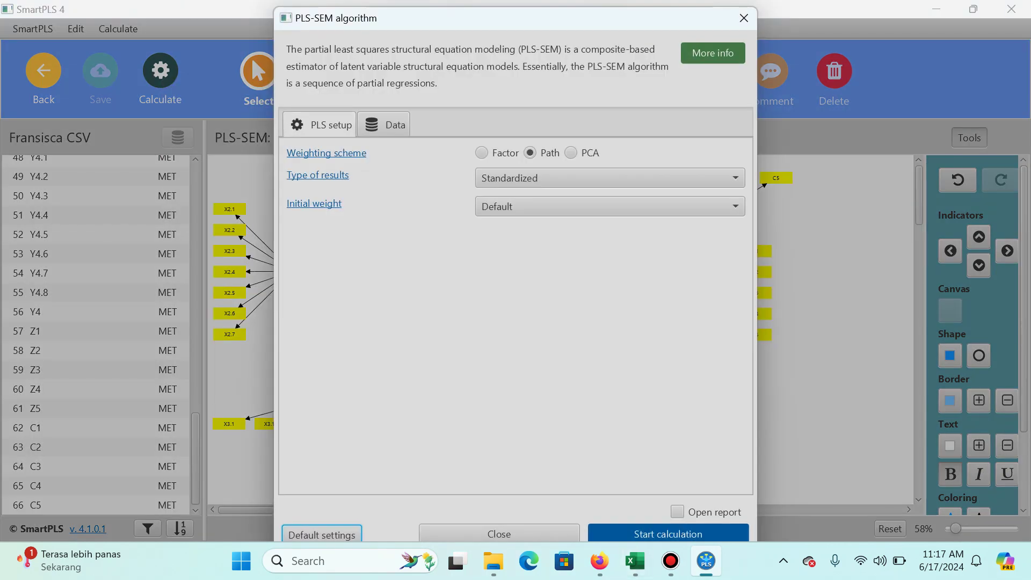
pyautogui.click(639, 534)
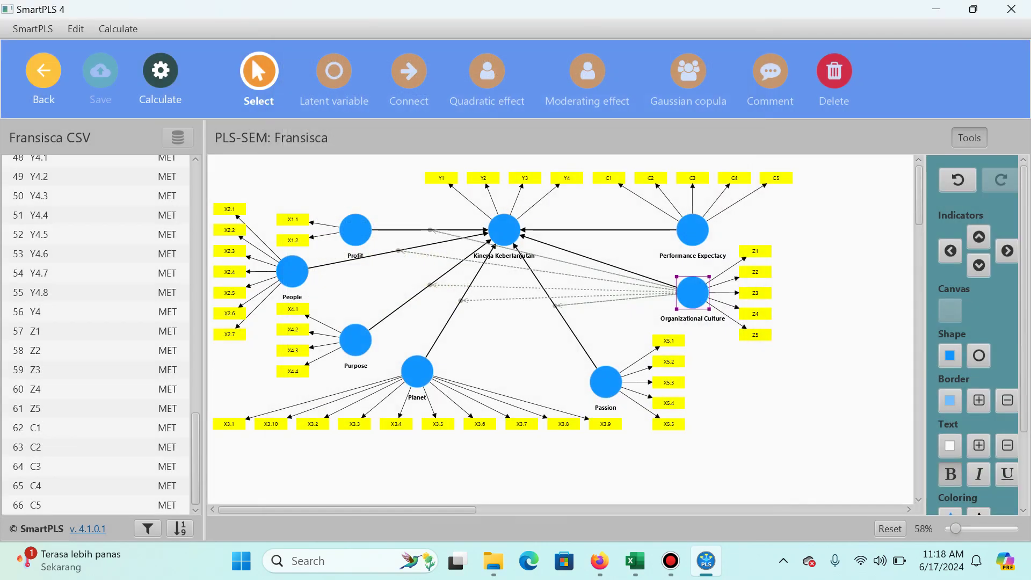
pyautogui.click(671, 561)
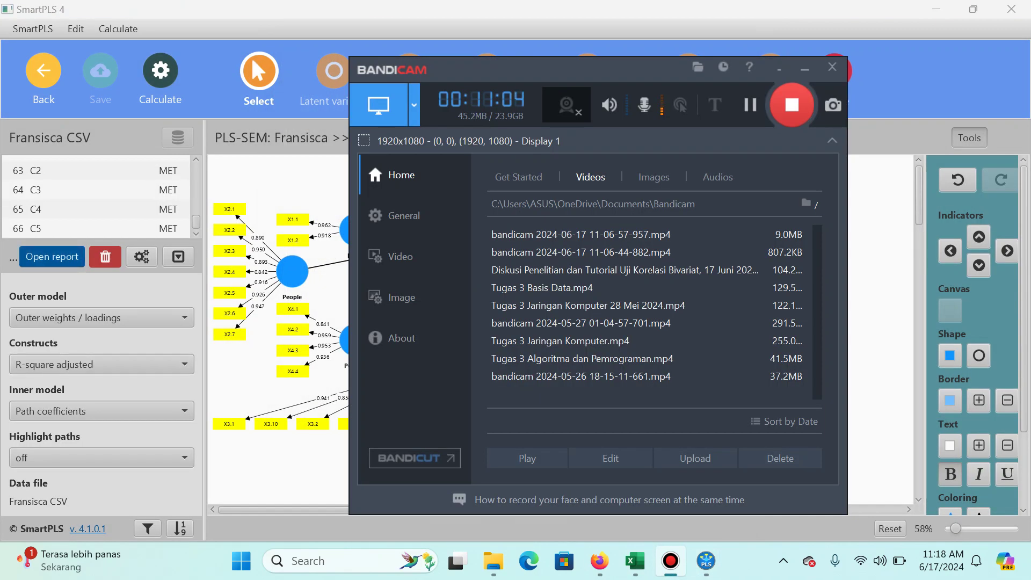
pyautogui.hotkey('alt', 'Tab')
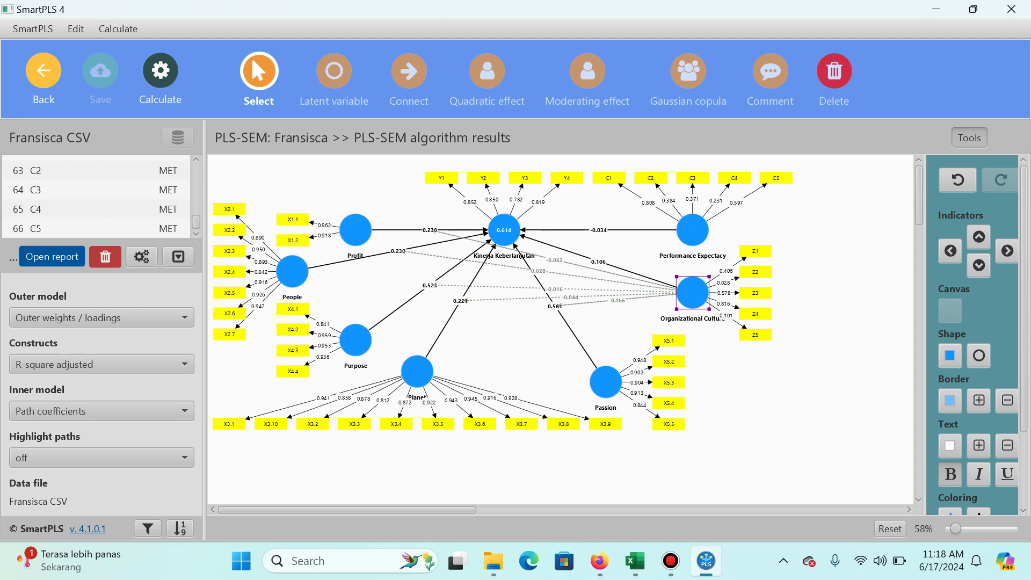
# Step: Open the PLS-SEM report and examine the outer loadings matrix for all indicators
pyautogui.click(52, 257)
pyautogui.click(65, 259)
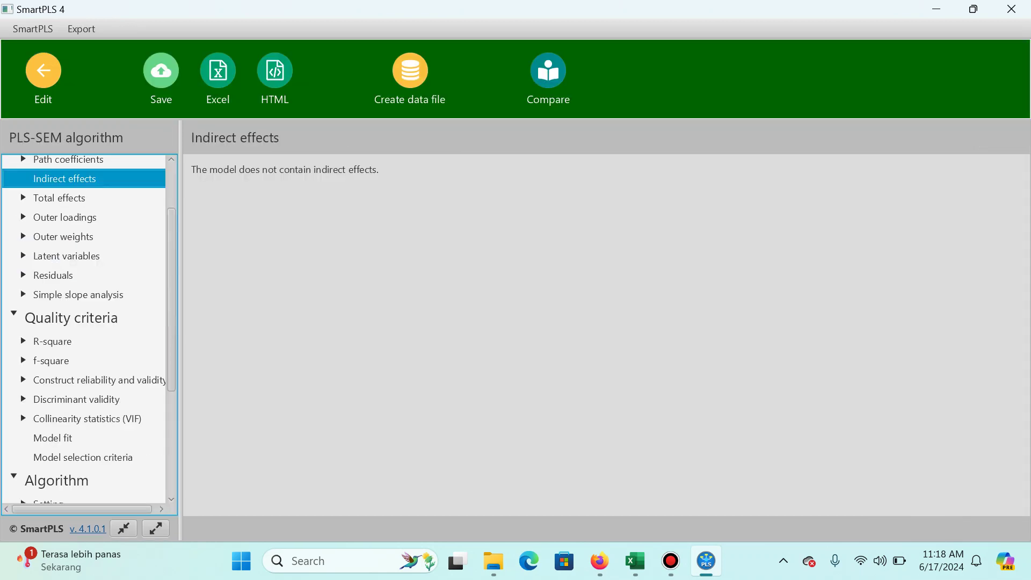
pyautogui.click(65, 218)
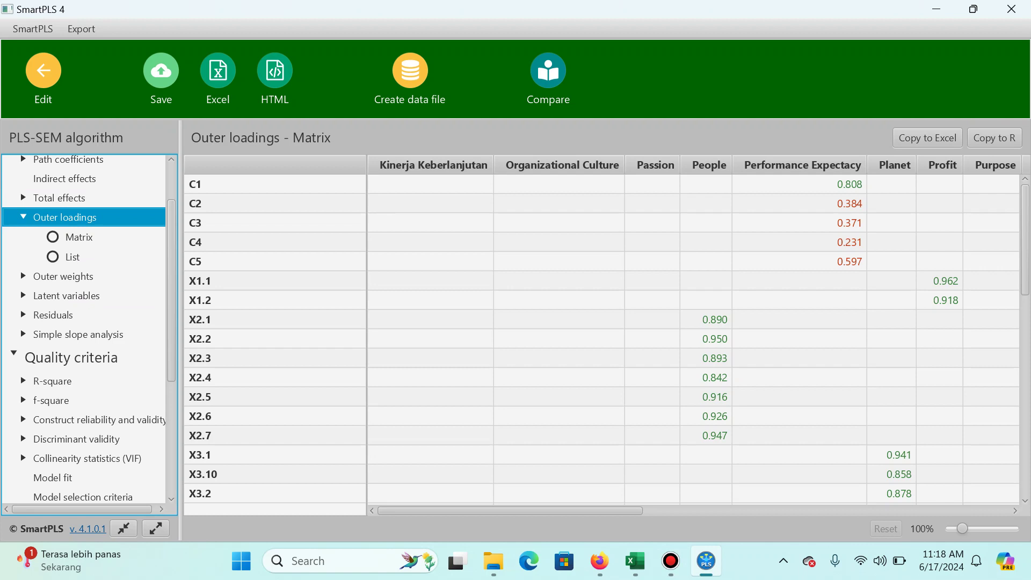
pyautogui.scroll(-10, 607, 338)
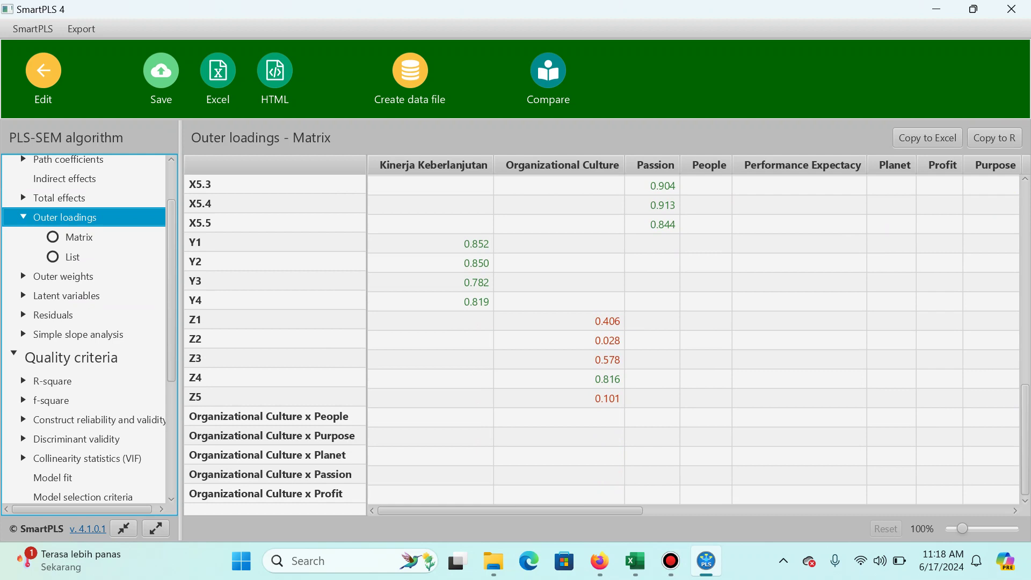
pyautogui.scroll(10, 693, 338)
pyautogui.hscroll(3, 693, 338)
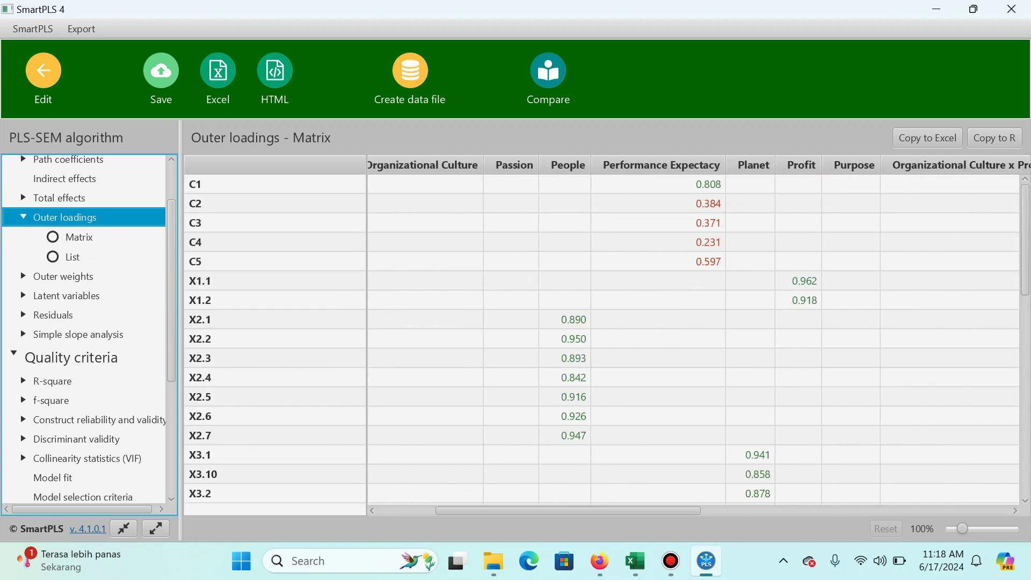
# Step: Switch to the Excel workbook Paper - 17 Juni 2024 and go to the Olah Modif sheet
pyautogui.hotkey('alt', 'Tab')
pyautogui.hotkey('alt', 'Tab')
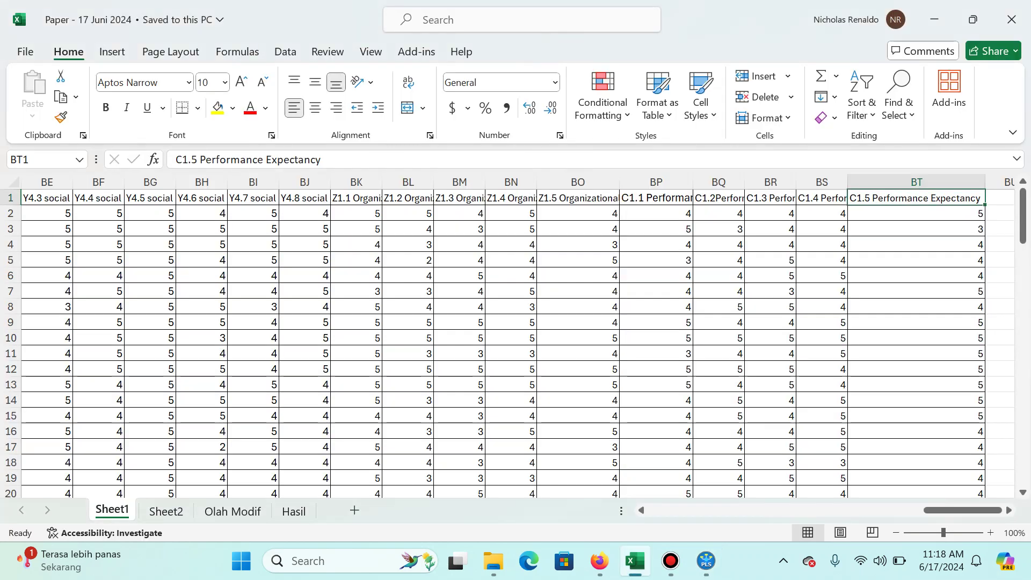
pyautogui.press('Left')
pyautogui.hotkey('ctrl', 'pagedown')
pyautogui.hotkey('ctrl', 'pagedown')
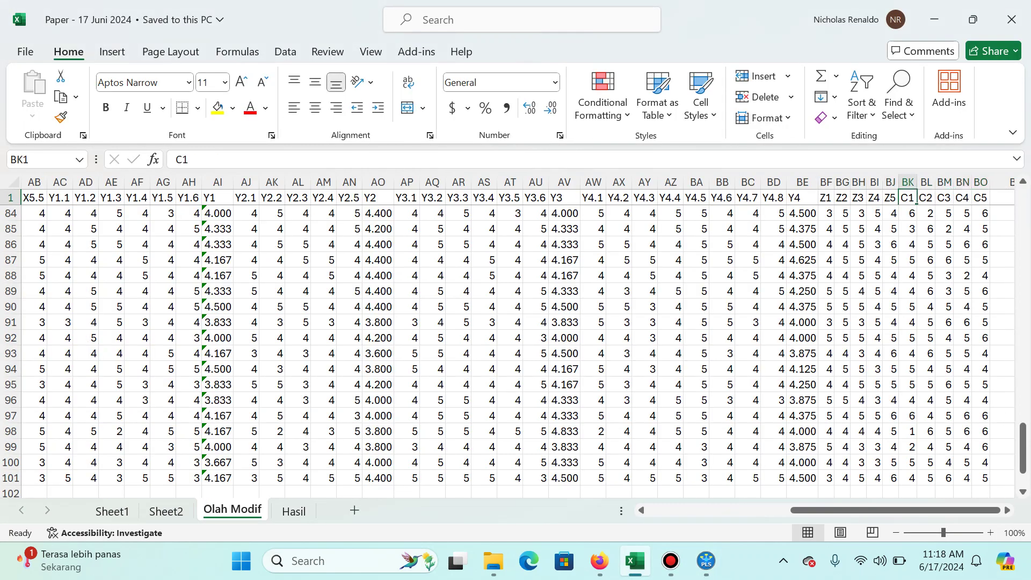
# Step: Examine the Z and C indicator values from the top rows of the Olah Modif sheet
pyautogui.hotkey('alt', 'Tab')
pyautogui.hotkey('alt', 'Tab')
pyautogui.press('Right')
pyautogui.press('Right')
pyautogui.press('Right')
pyautogui.press('Right')
pyautogui.press('Right')
pyautogui.press('Right')
pyautogui.press('Right')
pyautogui.press('Right')
pyautogui.press('Right')
pyautogui.press('Right')
pyautogui.press('Right')
pyautogui.press('Right')
pyautogui.press('Right')
pyautogui.press('Right')
pyautogui.press('Right')
pyautogui.press('Left')
pyautogui.press('Left')
pyautogui.press('Left')
pyautogui.press('Left')
pyautogui.press('Left')
pyautogui.press('Left')
pyautogui.press('Left')
pyautogui.press('Left')
pyautogui.press('Left')
pyautogui.press('Left')
pyautogui.press('Left')
pyautogui.press('Left')
pyautogui.press('Left')
pyautogui.press('Left')
pyautogui.press('Left')
pyautogui.press('Left')
pyautogui.press('Left')
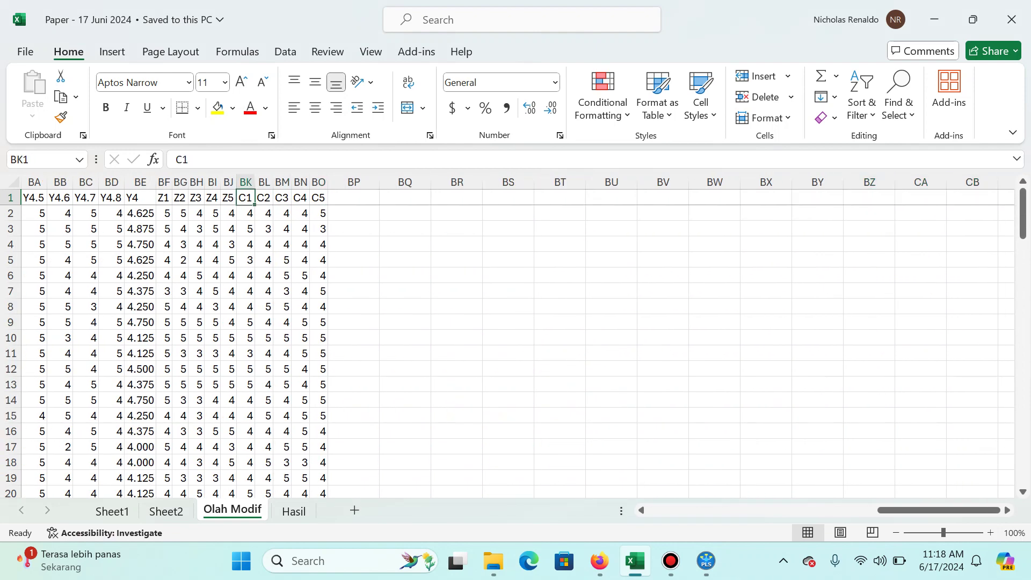
pyautogui.press('Right')
pyautogui.press('Left')
pyautogui.press('Down')
pyautogui.hotkey('shift', 'Down')
pyautogui.hotkey('shift', 'Down')
pyautogui.hotkey('shift', 'Down')
pyautogui.hotkey('shift', 'Down')
pyautogui.hotkey('shift', 'Down')
pyautogui.hotkey('shift', 'Down')
pyautogui.hotkey('shift', 'Down')
pyautogui.hotkey('shift', 'Down')
pyautogui.hotkey('shift', 'Down')
pyautogui.hotkey('shift', 'Down')
pyautogui.hotkey('shift', 'Down')
pyautogui.hotkey('shift', 'Down')
pyautogui.hotkey('shift', 'Down')
pyautogui.hotkey('shift', 'Down')
pyautogui.hotkey('shift', 'Down')
pyautogui.hotkey('shift', 'Down')
pyautogui.hotkey('shift', 'Down')
pyautogui.hotkey('shift', 'Down')
pyautogui.hotkey('shift', 'Down')
pyautogui.hotkey('shift', 'Down')
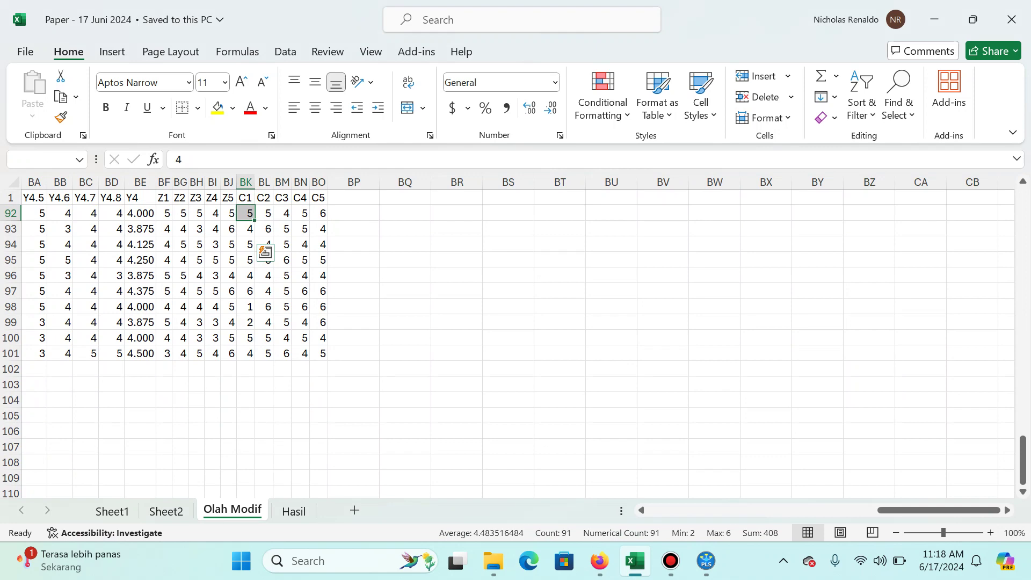
pyautogui.hotkey('ctrl', 'Home')
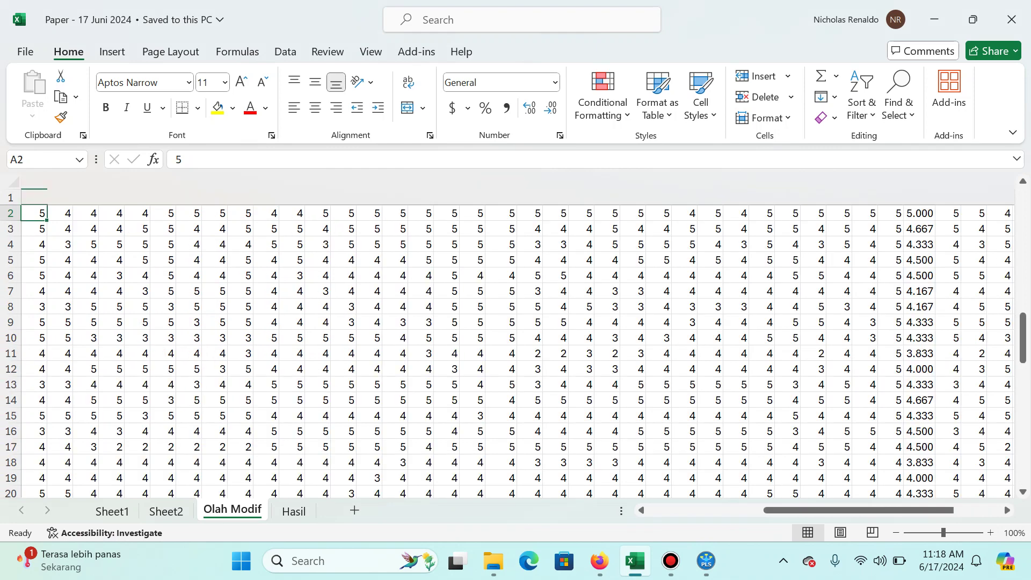
# Step: Select the data block from A2 through the Y4 column down to row 101
pyautogui.hotkey('ctrl', 'shift', 'Right')
pyautogui.hotkey('shift', 'Left')
pyautogui.hotkey('shift', 'Left')
pyautogui.hotkey('shift', 'Left')
pyautogui.hotkey('shift', 'Left')
pyautogui.hotkey('shift', 'Left')
pyautogui.hotkey('shift', 'Left')
pyautogui.hotkey('shift', 'Left')
pyautogui.hotkey('shift', 'Left')
pyautogui.hotkey('shift', 'Left')
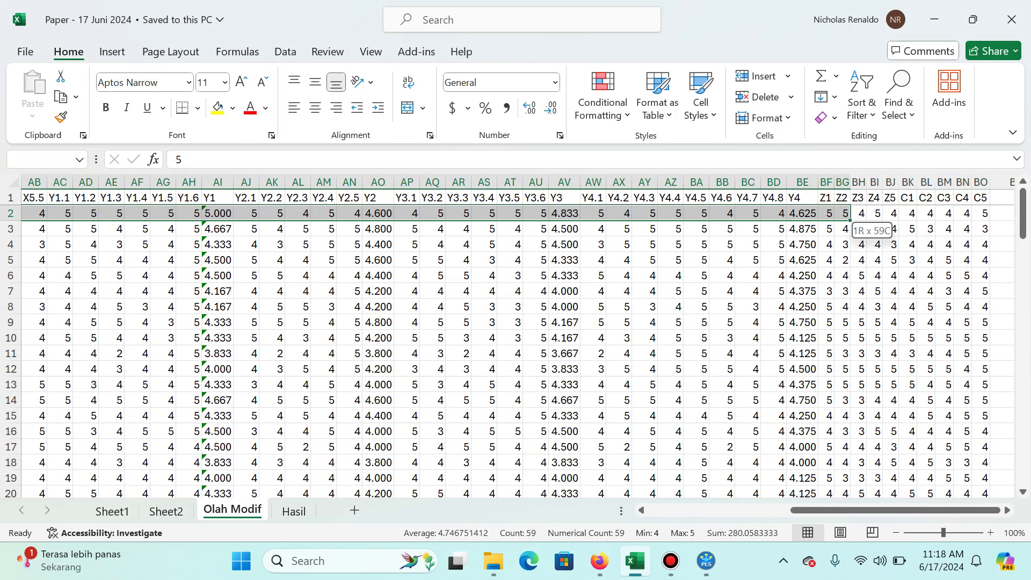
pyautogui.hotkey('ctrl', 'q')
pyautogui.press('Right')
pyautogui.press('Right')
pyautogui.press('Right')
pyautogui.press('Right')
pyautogui.press('Escape')
pyautogui.hotkey('shift', 'Right')
pyautogui.hotkey('shift', 'Right')
pyautogui.hotkey('shift', 'Right')
pyautogui.hotkey('shift', 'Right')
pyautogui.hotkey('ctrl', 'shift', 'Down')
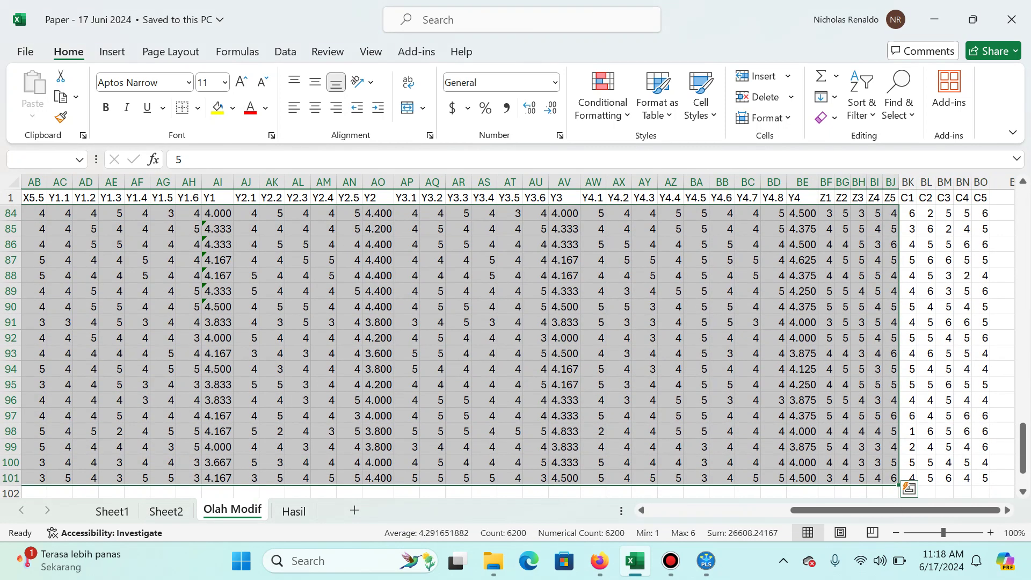
pyautogui.hotkey('shift', 'Left')
pyautogui.hotkey('shift', 'Left')
pyautogui.hotkey('shift', 'Left')
pyautogui.hotkey('shift', 'Left')
pyautogui.hotkey('shift', 'Left')
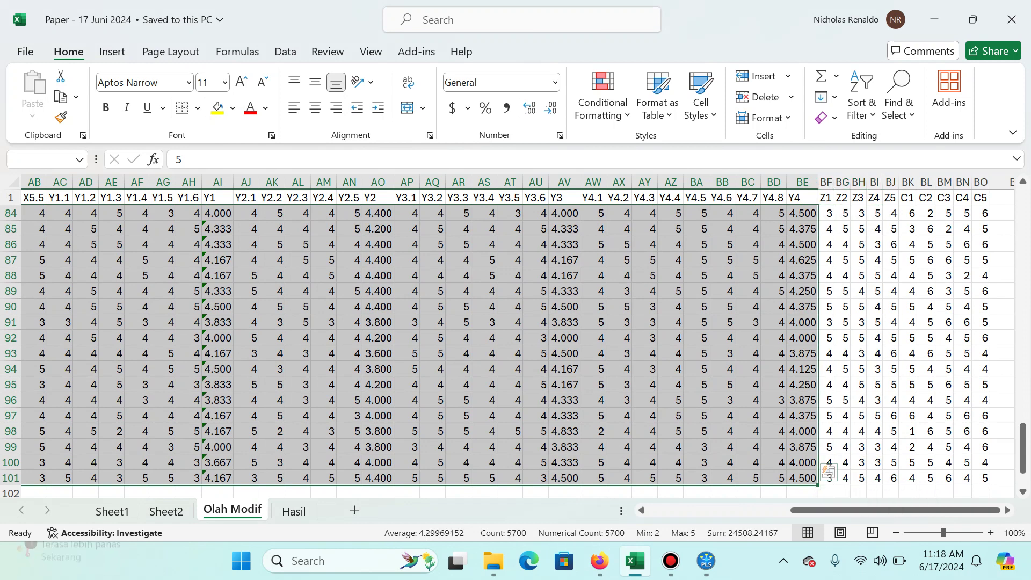
# Step: Copy the C1 values in rows 2 to 92 over the C2 values, starting at cell BL2
pyautogui.hscroll(4, 629, 307)
pyautogui.click(629, 307)
pyautogui.hotkey('ctrl', 'Up')
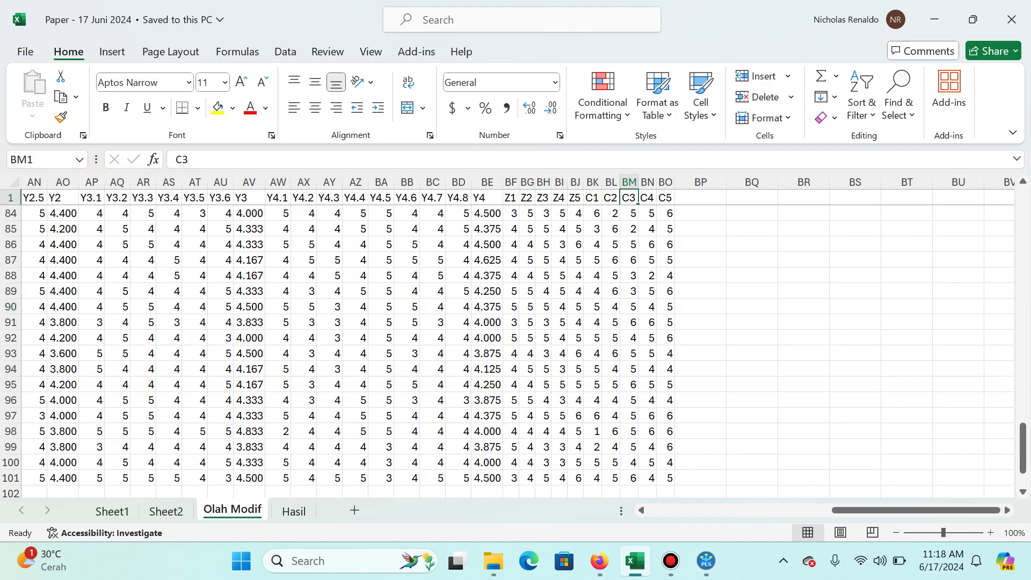
pyautogui.press('Down')
pyautogui.press('Left')
pyautogui.press('Left')
pyautogui.hotkey('shift', 'pagedown')
pyautogui.hotkey('shift', 'pagedown')
pyautogui.hotkey('shift', 'pagedown')
pyautogui.hotkey('shift', 'pagedown')
pyautogui.hotkey('shift', 'pagedown')
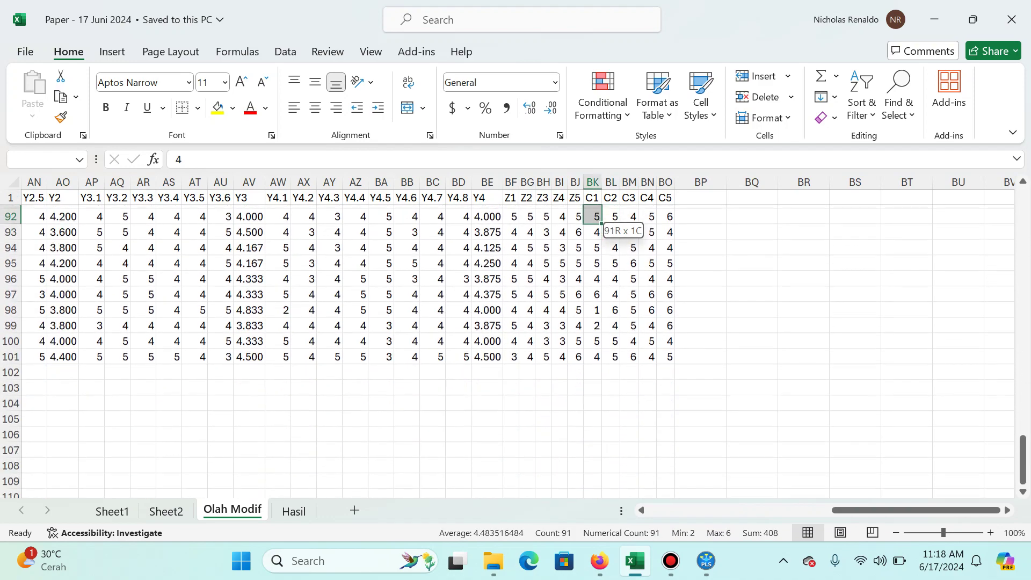
pyautogui.hotkey('ctrl', 'c')
pyautogui.press('Right')
pyautogui.hotkey('ctrl', 'v')
# Step: Copy the C2 values in rows 6 to 96 over the C3 values, starting at cell BM6
pyautogui.press('Down')
pyautogui.press('Down')
pyautogui.press('Down')
pyautogui.press('Down')
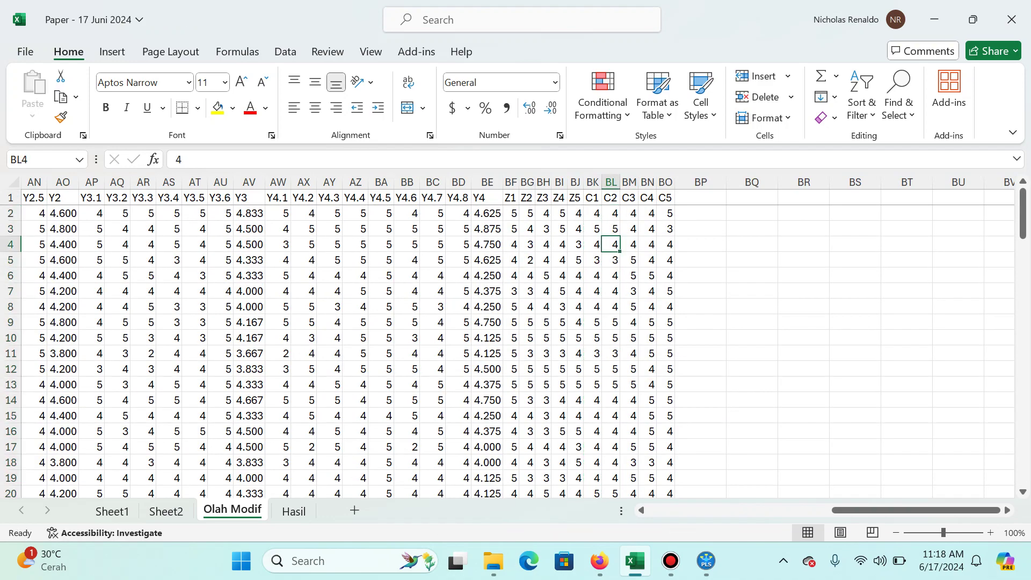
pyautogui.hotkey('shift', 'pagedown')
pyautogui.hotkey('shift', 'pagedown')
pyautogui.hotkey('shift', 'pagedown')
pyautogui.hotkey('shift', 'pagedown')
pyautogui.hotkey('shift', 'pagedown')
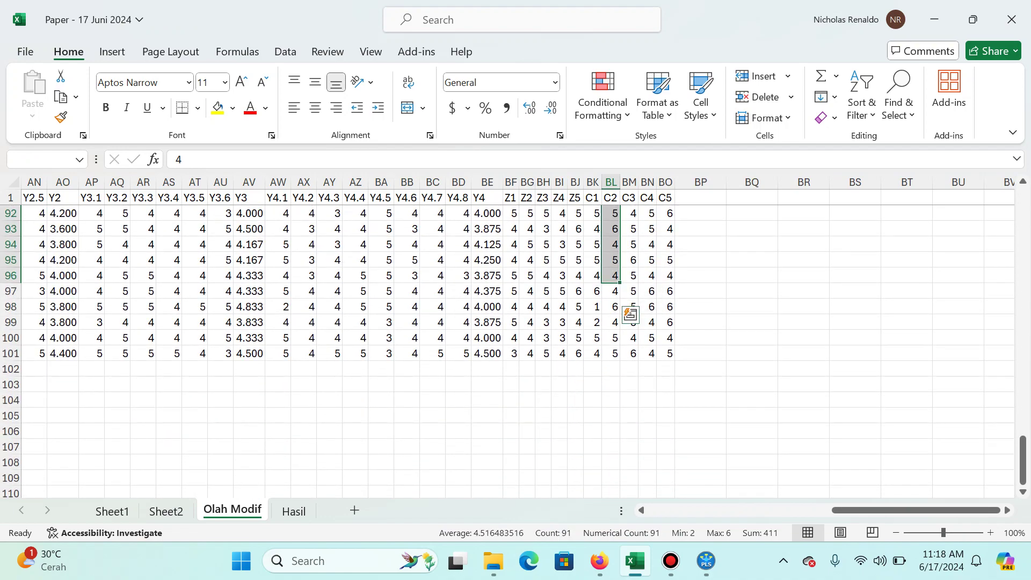
pyautogui.hotkey('ctrl', 'c')
pyautogui.press('Right')
pyautogui.press('Return')
# Step: Copy the C3 values in rows 10 to 100 over the C4 values, starting at cell BN10
pyautogui.press('Down')
pyautogui.press('Down')
pyautogui.press('Down')
pyautogui.press('Down')
pyautogui.scroll(-20, 633, 287)
pyautogui.moveTo(630, 276); pyautogui.dragTo(633, 280)
pyautogui.hotkey('ctrl', 'c')
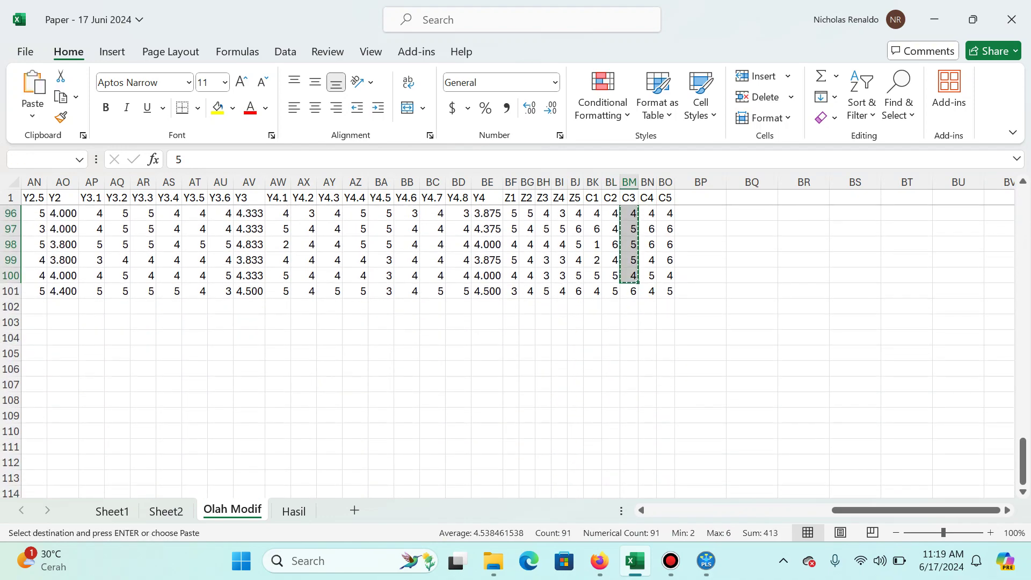
pyautogui.press('Right')
pyautogui.press('Return')
# Step: Copy the C4 values in rows 5 to 95 over the C5 values, starting at cell BO5
pyautogui.press('Up')
pyautogui.press('Up')
pyautogui.press('Up')
pyautogui.press('Up')
pyautogui.press('Up')
pyautogui.scroll(-20, 652, 222)
pyautogui.moveTo(648, 212); pyautogui.dragTo(653, 220)
pyautogui.hotkey('ctrl', 'c')
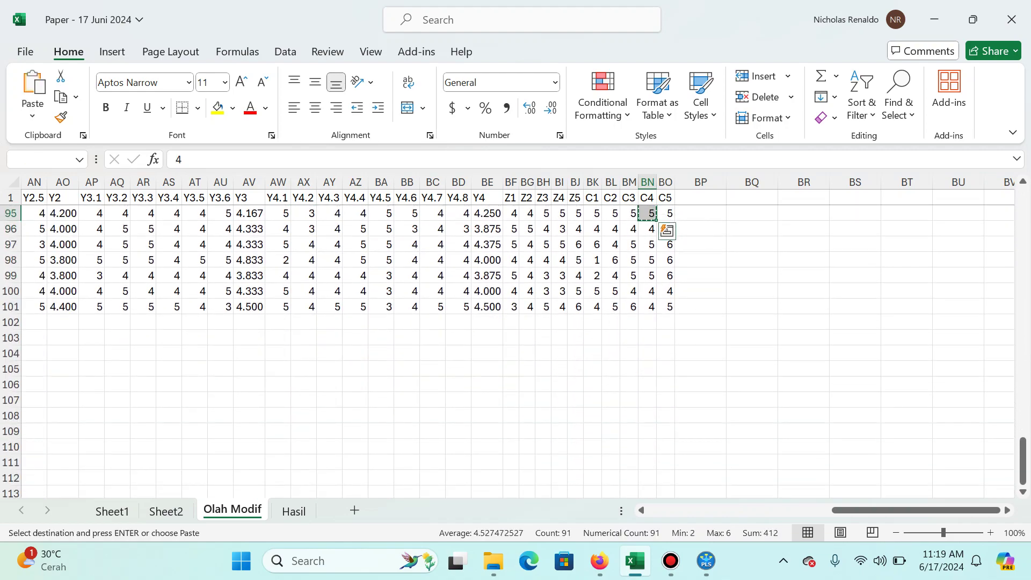
pyautogui.press('Return')
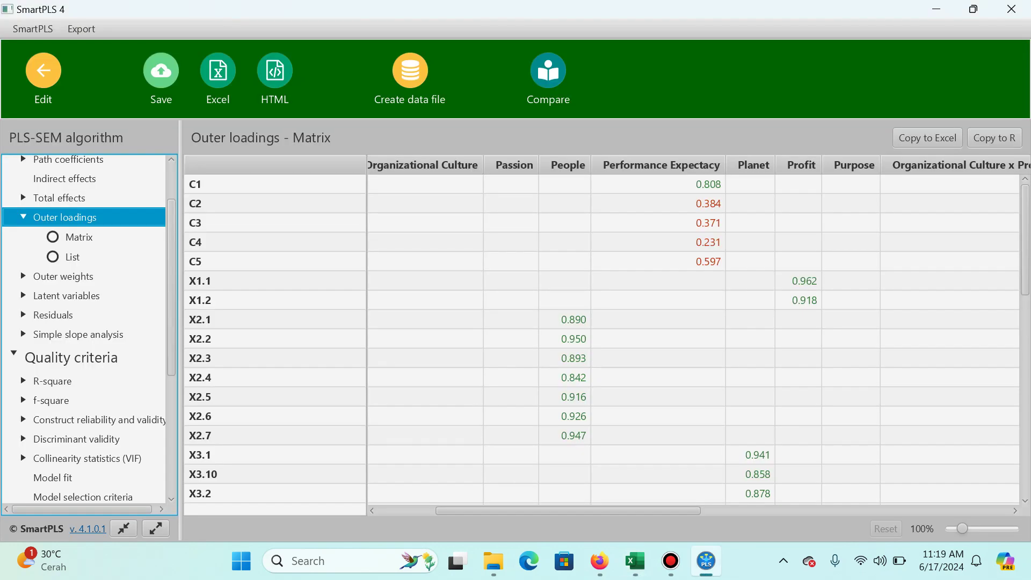
# Step: Switch to SmartPLS and examine the outer loadings of indicators Z1 to Z5 in the matrix
pyautogui.press('Left')
pyautogui.hotkey('ctrl', 'Up')
pyautogui.press('Down')
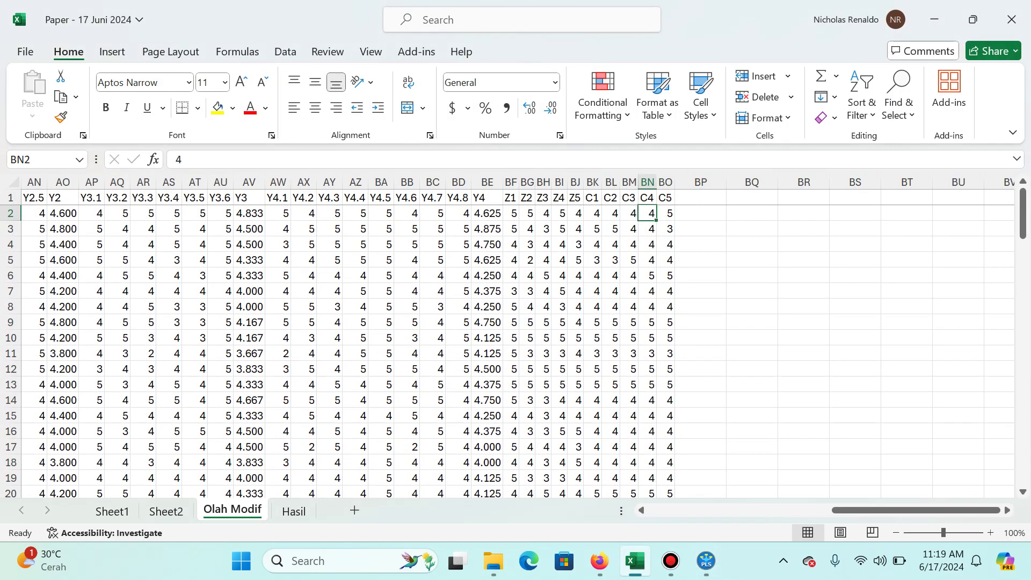
pyautogui.hotkey('alt', 'Tab')
pyautogui.hotkey('alt', 'Tab')
pyautogui.scroll(-7, 591, 338)
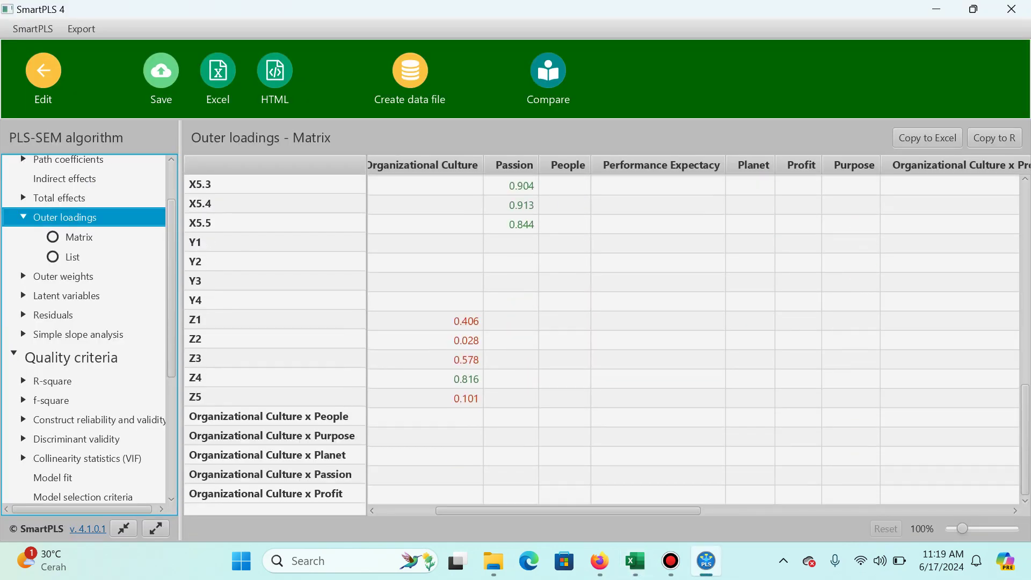
# Step: Return to the Excel workbook and copy the Z4 values in rows 2 to 92 over the Z5 values, starting at cell BJ2
pyautogui.hotkey('alt', 'Tab')
pyautogui.press('Left')
pyautogui.press('Left')
pyautogui.press('Left')
pyautogui.press('Left')
pyautogui.press('Left')
pyautogui.press('Left')
pyautogui.press('Left')
pyautogui.press('Left')
pyautogui.press('Right')
pyautogui.press('Right')
pyautogui.press('Right')
pyautogui.press('Right')
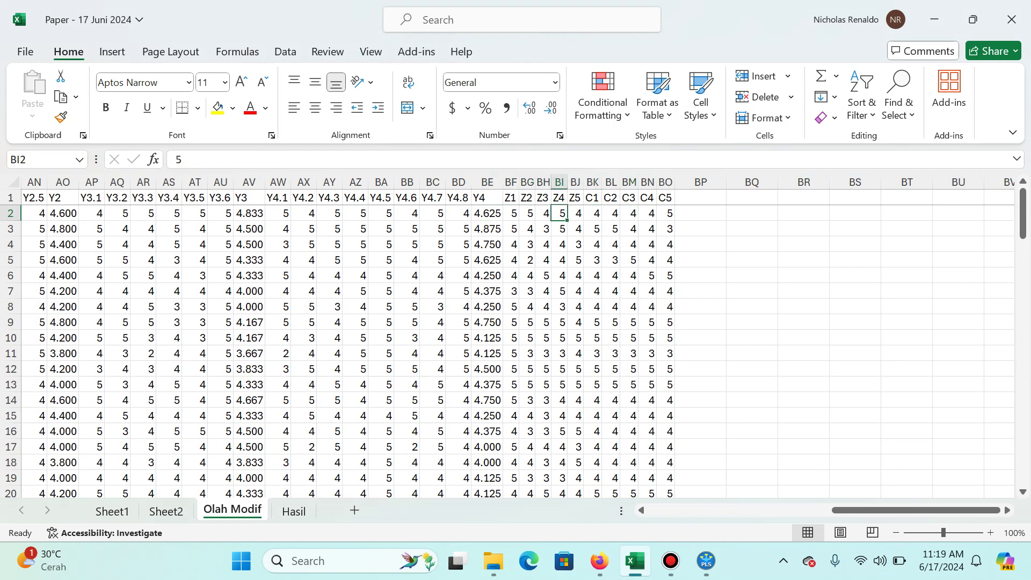
pyautogui.hotkey('shift', 'pagedown')
pyautogui.hotkey('shift', 'pagedown')
pyautogui.hotkey('shift', 'pagedown')
pyautogui.hotkey('shift', 'pagedown')
pyautogui.hotkey('shift', 'pagedown')
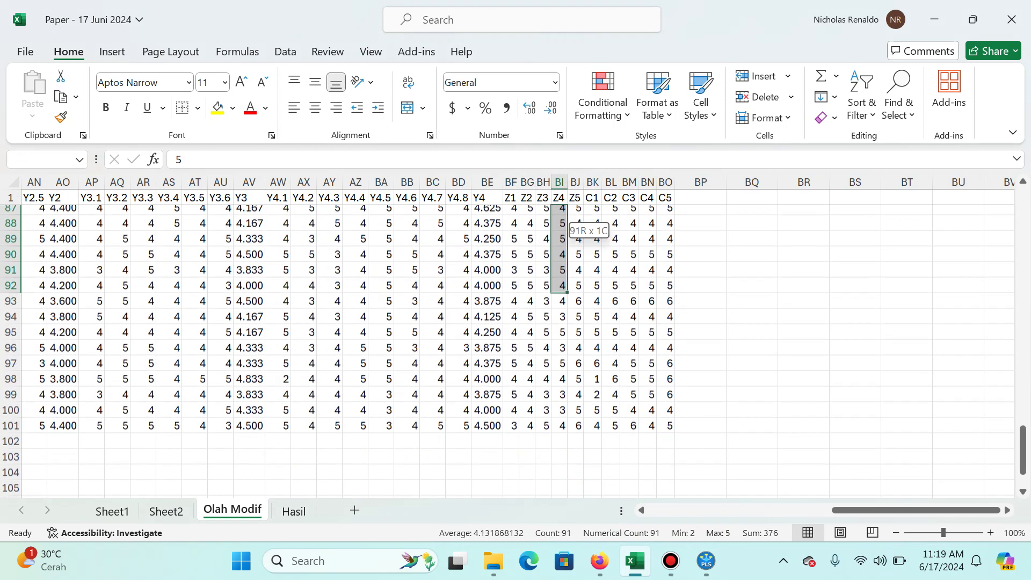
pyautogui.hotkey('ctrl', 'c')
pyautogui.press('Right')
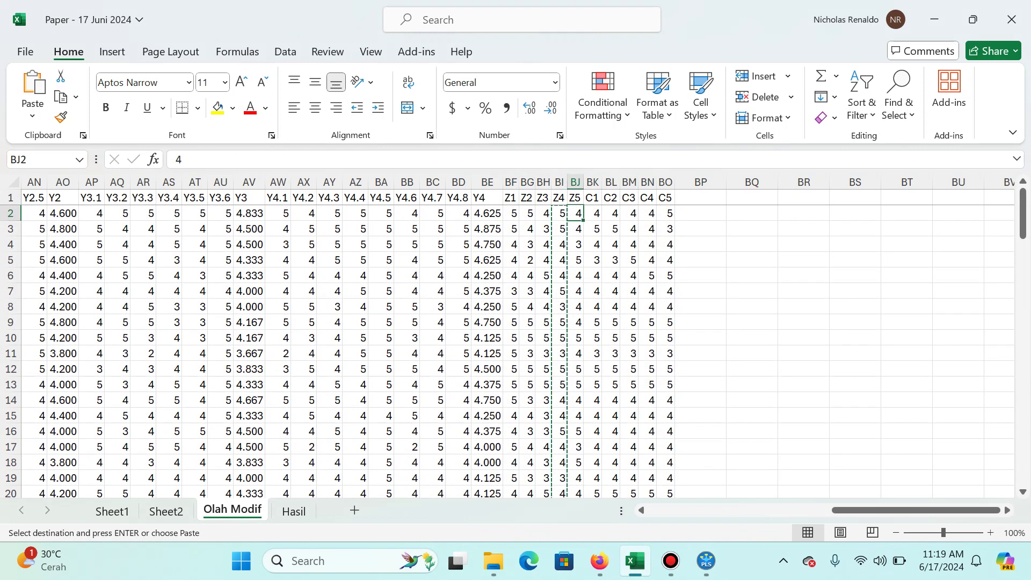
pyautogui.press('Return')
# Step: Copy the Z5 values in rows 7 to 97 over the Z1 values, starting at cell BF7
pyautogui.press('Down')
pyautogui.press('Down')
pyautogui.press('Down')
pyautogui.hotkey('shift', 'pagedown')
pyautogui.hotkey('shift', 'pagedown')
pyautogui.hotkey('shift', 'pagedown')
pyautogui.hotkey('shift', 'pagedown')
pyautogui.hotkey('shift', 'pagedown')
pyautogui.hotkey('shift', 'pagedown')
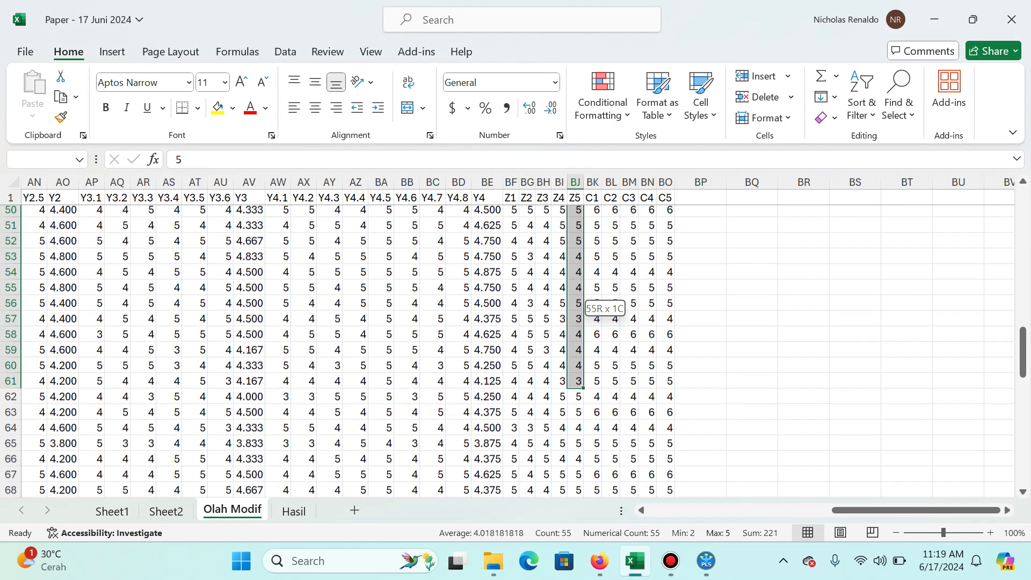
pyautogui.moveTo(579, 297); pyautogui.dragTo(579, 297)
pyautogui.hotkey('ctrl', 'c')
pyautogui.press('Left')
pyautogui.press('Left')
pyautogui.press('Left')
pyautogui.press('Left')
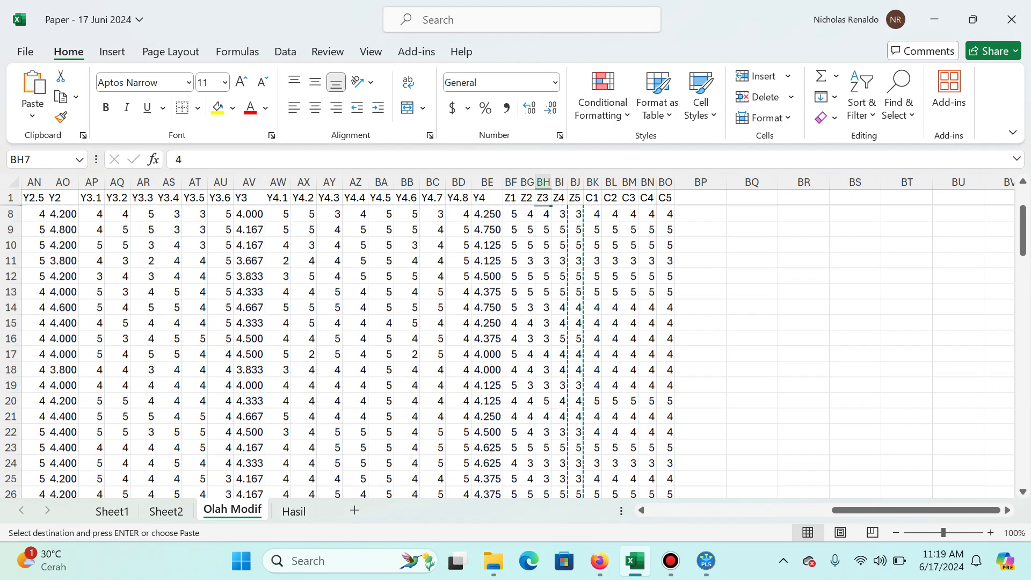
pyautogui.press('Return')
# Step: Copy the Z1 cells in rows 12 to 102 over the Z2 cells, starting at cell BG12
pyautogui.press('Down')
pyautogui.press('Down')
pyautogui.press('Down')
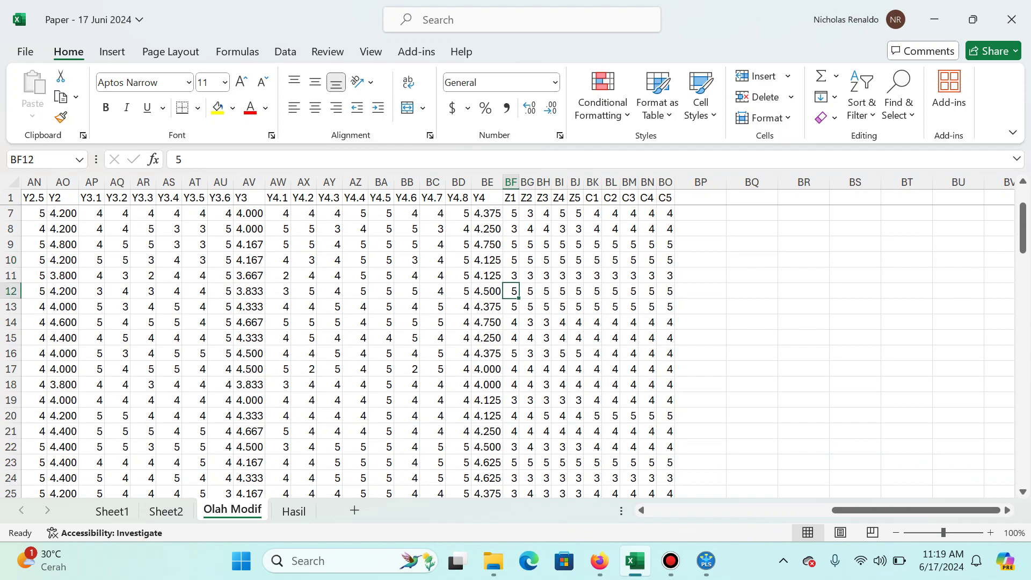
pyautogui.press('pagedown')
pyautogui.press('pageup')
pyautogui.hotkey('shift', 'pagedown')
pyautogui.hotkey('shift', 'pagedown')
pyautogui.hotkey('shift', 'pagedown')
pyautogui.hotkey('shift', 'pagedown')
pyautogui.hotkey('shift', 'pagedown')
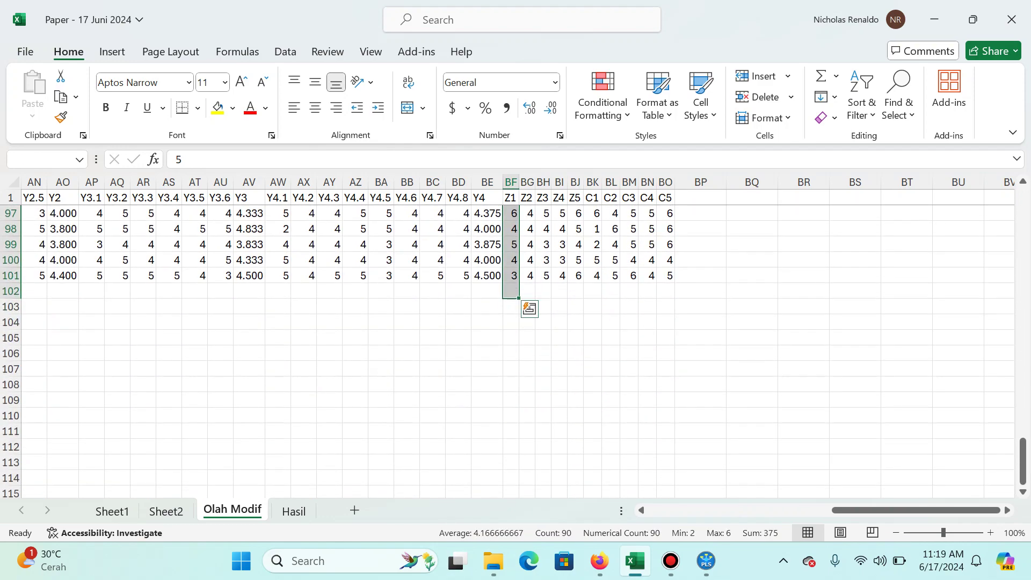
pyautogui.hotkey('ctrl', 'c')
pyautogui.press('Right')
# Step: Copy the Z2 values in rows 7 to 97 over the Z3 values, starting at cell BH7
pyautogui.press('Up')
pyautogui.press('Up')
pyautogui.press('Up')
pyautogui.press('Up')
pyautogui.press('Up')
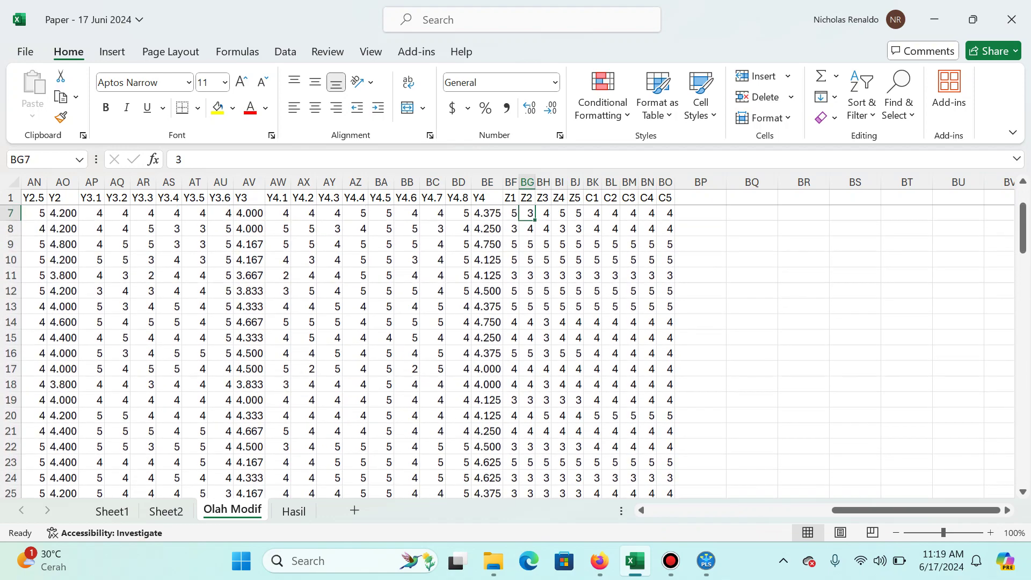
pyautogui.hotkey('ctrl', 'shift', 'Down')
pyautogui.hotkey('ctrl', 'c')
pyautogui.press('Right')
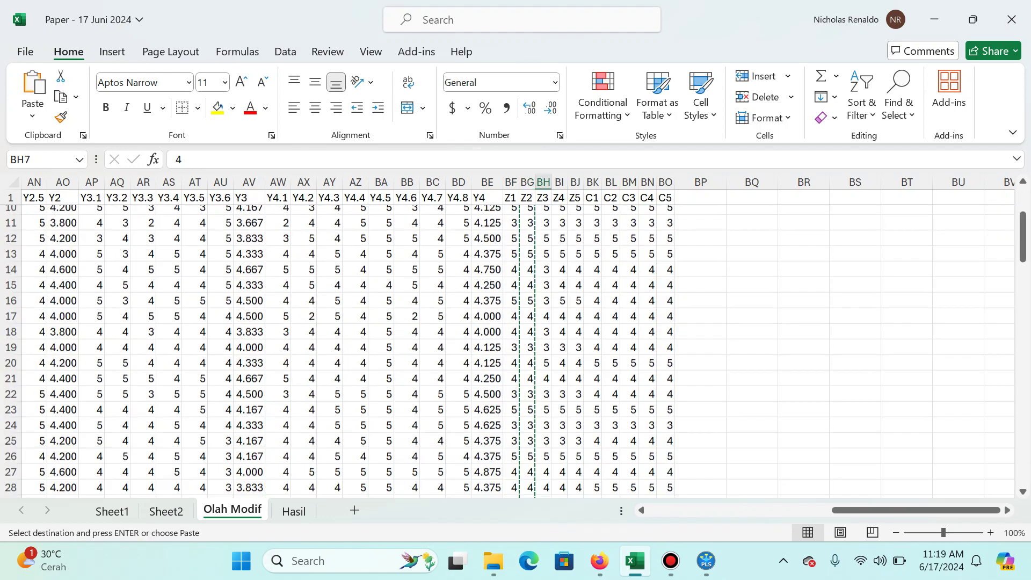
pyautogui.hotkey('alt', 'Tab')
pyautogui.hotkey('alt', 'Tab')
pyautogui.press('Return')
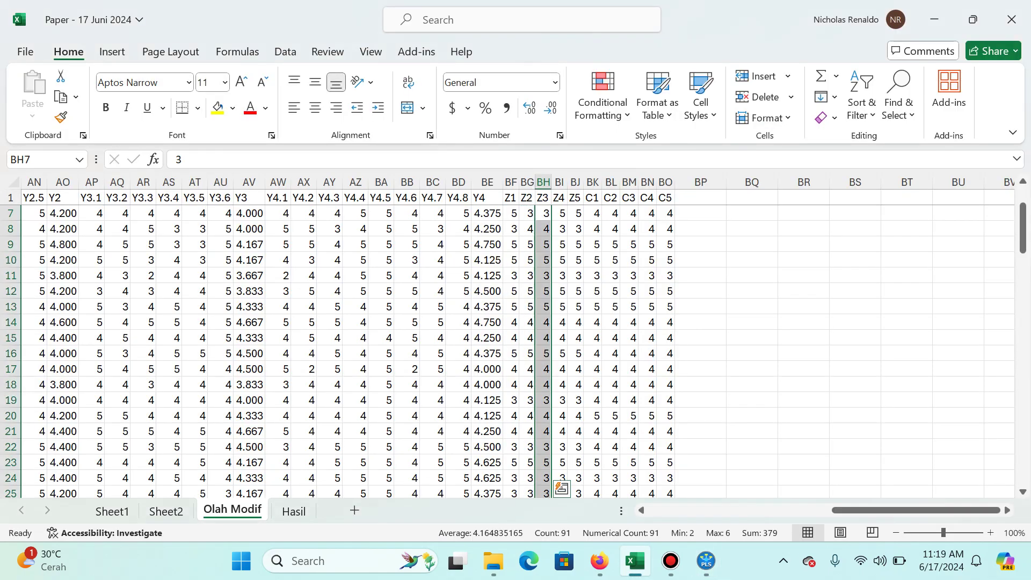
# Step: Vary the Z data diagonally by setting BF2 to 4 and BG3, BH4, BI5 and BJ6 to 3
pyautogui.hotkey('ctrl', 'Up')
pyautogui.press('Down')
pyautogui.press('Left')
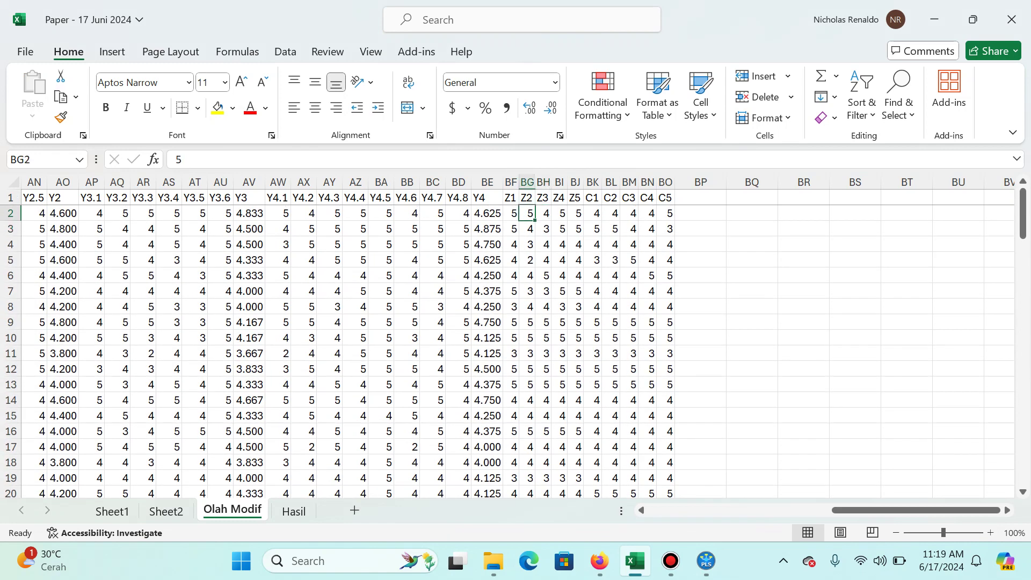
pyautogui.write('4')
pyautogui.press('Return')
pyautogui.press('Right')
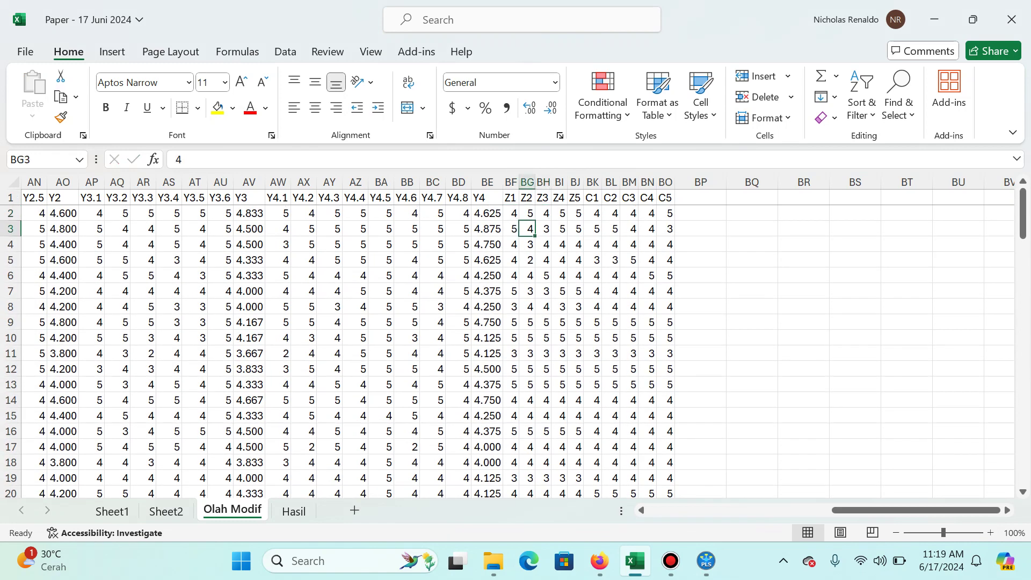
pyautogui.press('Right')
pyautogui.press('Down')
pyautogui.write('3')
pyautogui.press('Right')
pyautogui.press('Down')
pyautogui.write('3')
pyautogui.press('Right')
pyautogui.press('Down')
pyautogui.write('3')
pyautogui.press('Right')
pyautogui.press('Down')
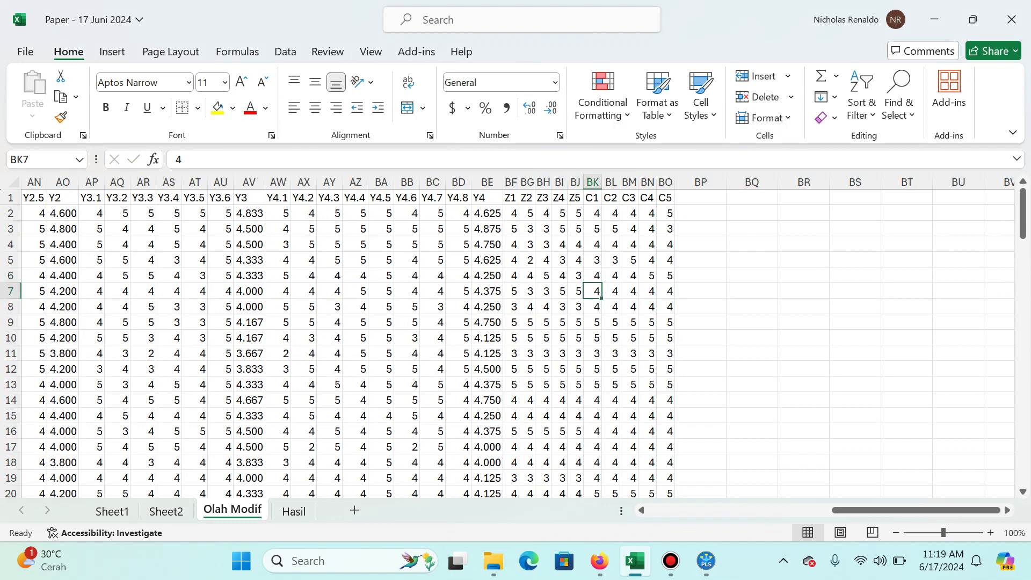
# Step: Continue the diagonal edits through the C columns, setting BK7 and BL8 to 3 and BM9, BN10 and BO11 to 4
pyautogui.write('3')
pyautogui.press('Down')
pyautogui.write('3')
pyautogui.press('Right')
pyautogui.press('Down')
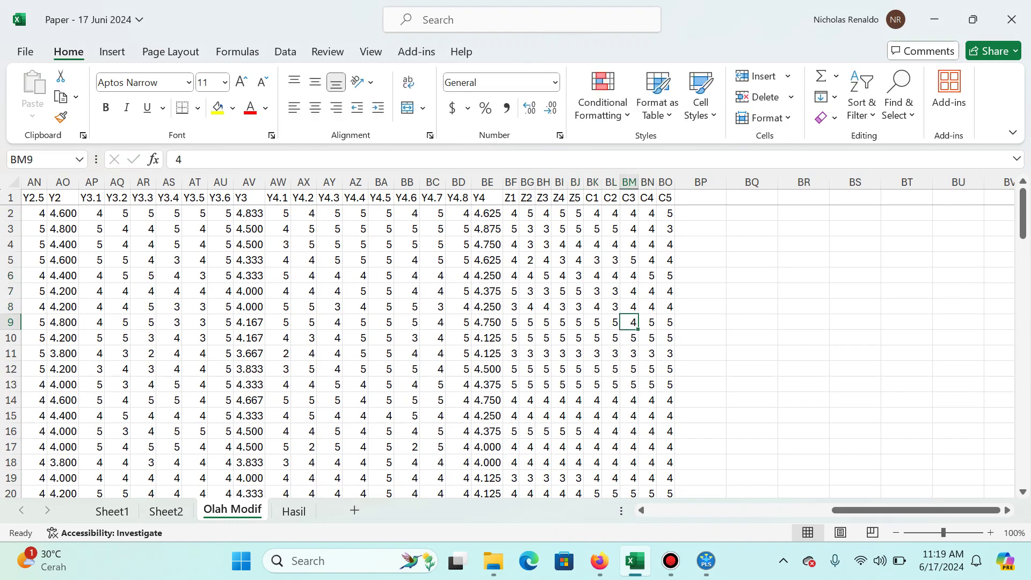
pyautogui.press('Right')
pyautogui.press('Down')
pyautogui.write('4')
pyautogui.press('Right')
pyautogui.press('Down')
pyautogui.write('4')
pyautogui.press('Down')
# Step: Edit the C data diagonally back toward C1, setting BN12 and BM13 to 4 and BL14 and BK15 to 3
pyautogui.press('Left')
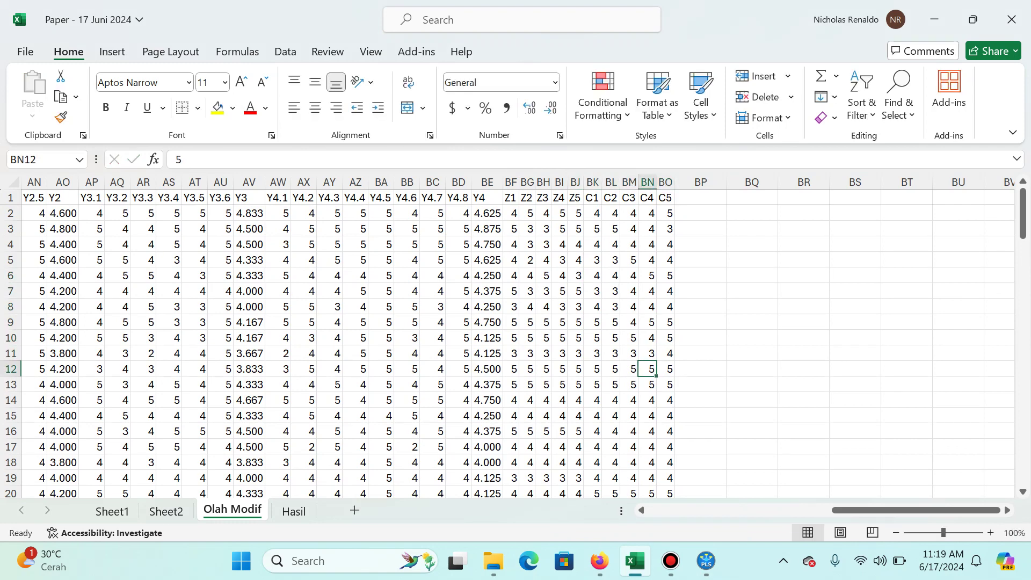
pyautogui.write('4')
pyautogui.press('Down')
pyautogui.press('Left')
pyautogui.write('4')
pyautogui.press('Down')
pyautogui.press('Left')
pyautogui.write('3')
pyautogui.press('Down')
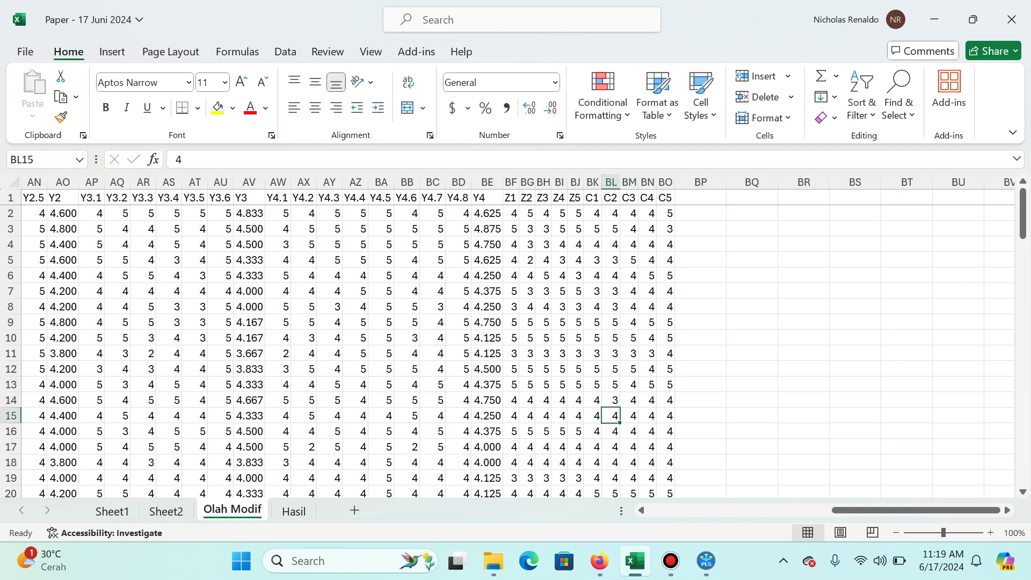
pyautogui.press('Left')
pyautogui.write('3')
pyautogui.press('Down')
# Step: Continue the diagonal edits back to Z1, setting BJ16 and BG19 to 4 and BI17, BH18 and BF20 to 3
pyautogui.press('Left')
pyautogui.write('4')
pyautogui.press('Down')
pyautogui.press('Left')
pyautogui.write('3')
pyautogui.press('Down')
pyautogui.press('Left')
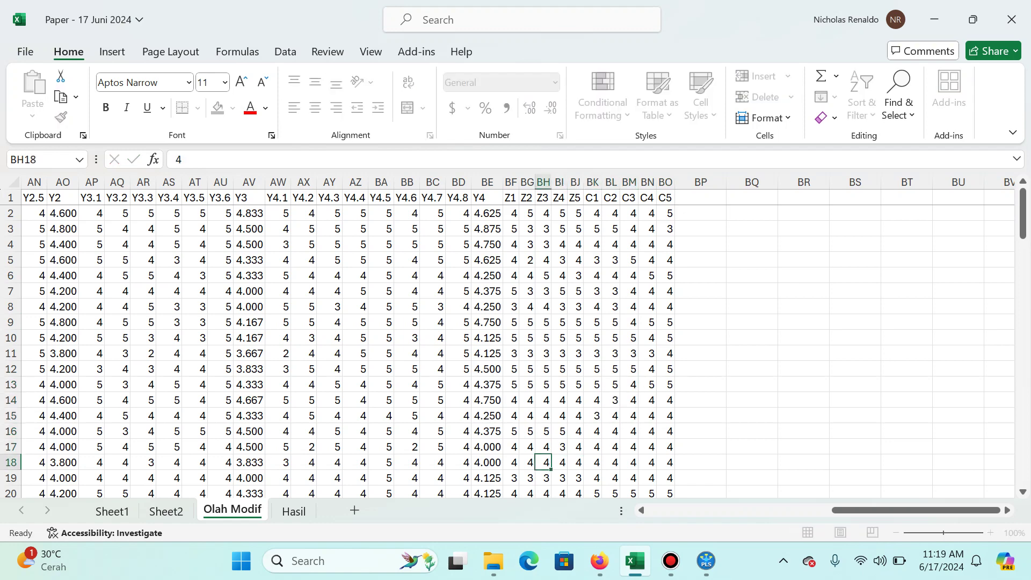
pyautogui.write('3')
pyautogui.press('Down')
pyautogui.press('Left')
pyautogui.write('4')
pyautogui.press('Down')
pyautogui.press('Left')
pyautogui.write('3')
pyautogui.press('Down')
# Step: Go back to the first Z1 value in cell BF2 and save the workbook
pyautogui.hotkey('ctrl', 'Up')
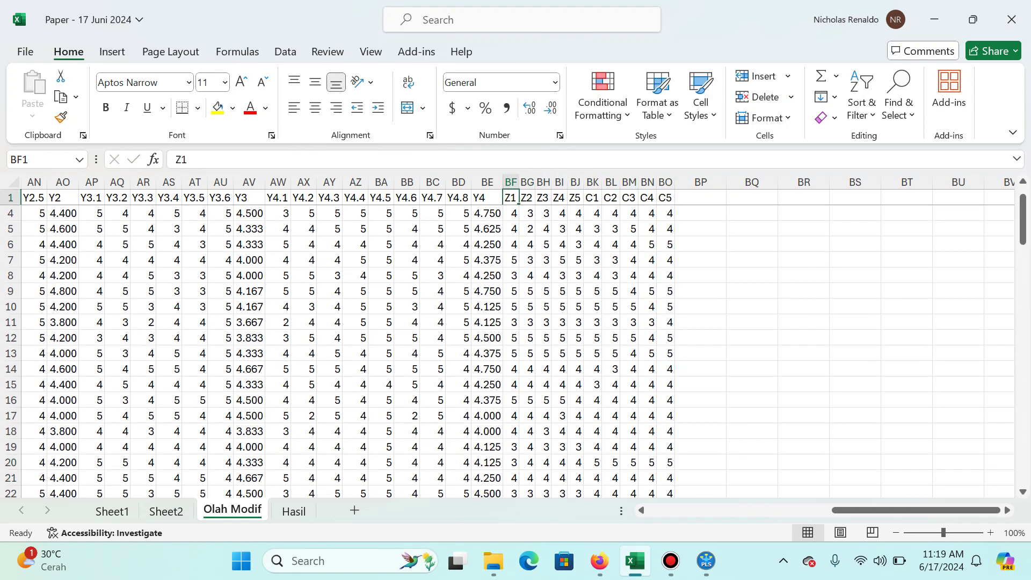
pyautogui.press('Down')
pyautogui.hotkey('ctrl', 's')
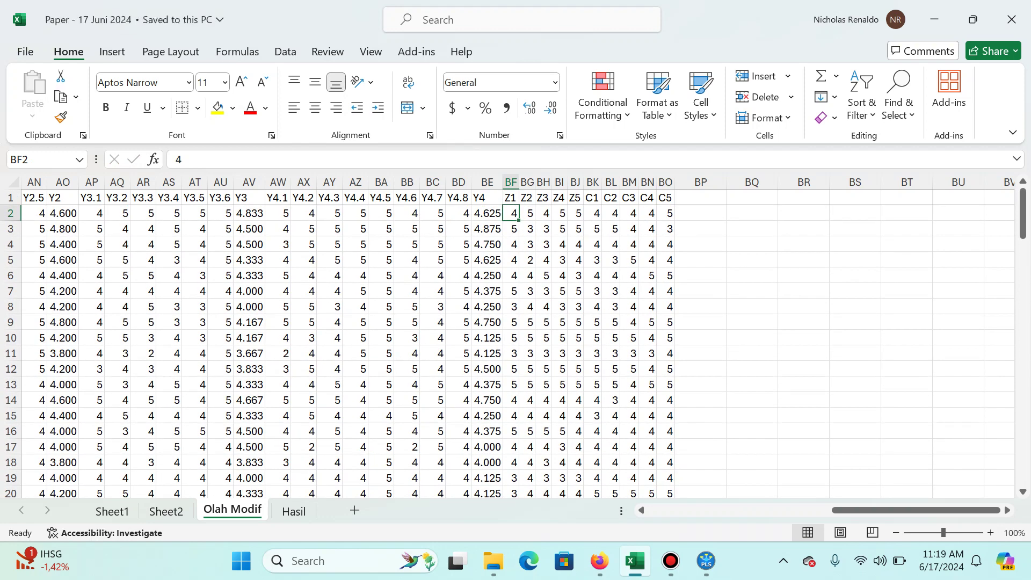
# Step: Copy all data from the Olah Modif sheet and open the CSV data file from the project folder
pyautogui.hotkey('ctrl', 'a')
pyautogui.hotkey('ctrl', 'c')
pyautogui.hotkey('alt', 'Tab')
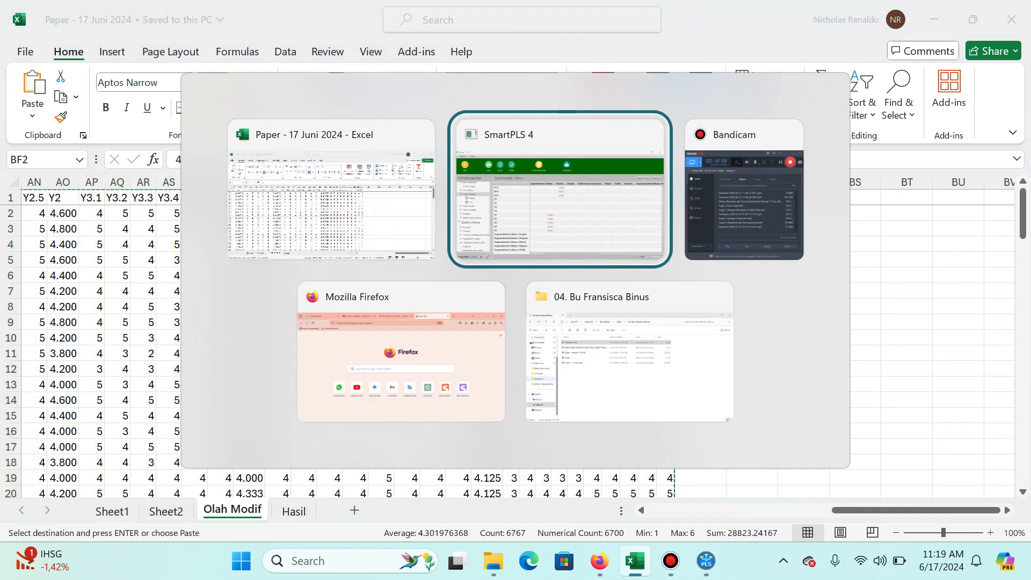
pyautogui.hotkey('alt', 'Tab')
pyautogui.hotkey('alt', 'Tab')
pyautogui.hotkey('alt', 'Tab')
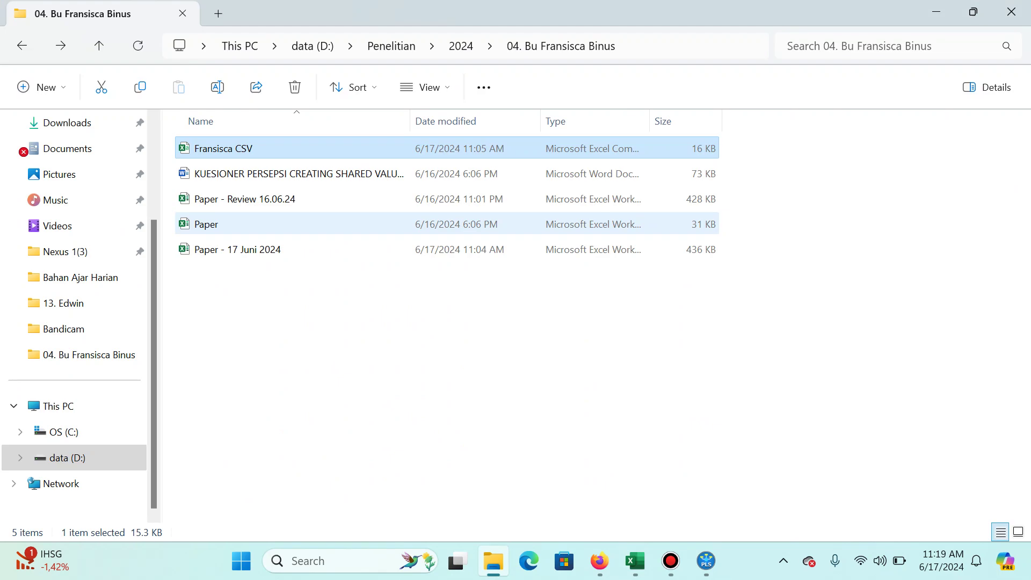
pyautogui.hotkey('alt', 'Tab')
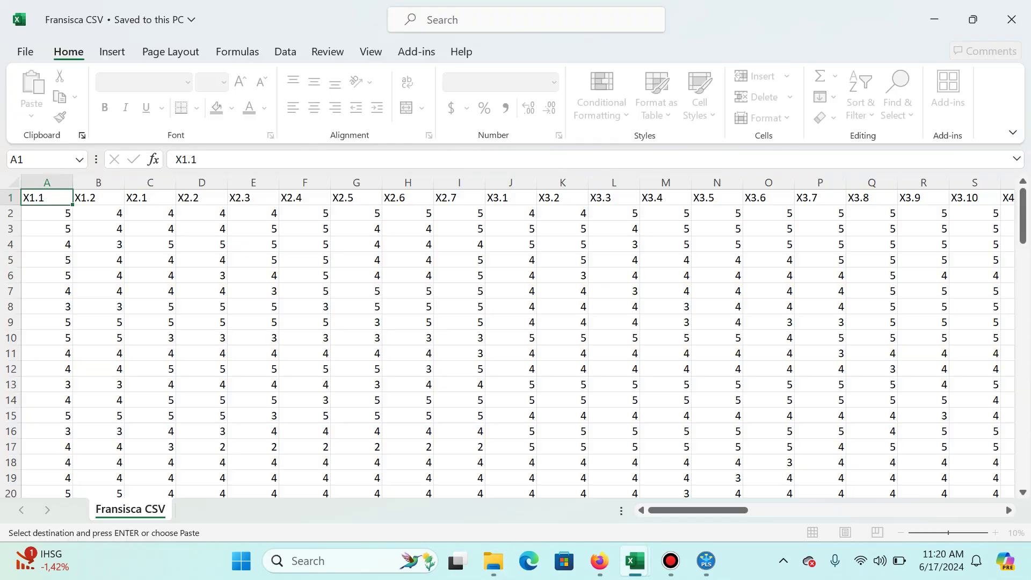
# Step: Paste the copied data as values over the CSV sheet from A1, then save and close the CSV file
pyautogui.press('alt')
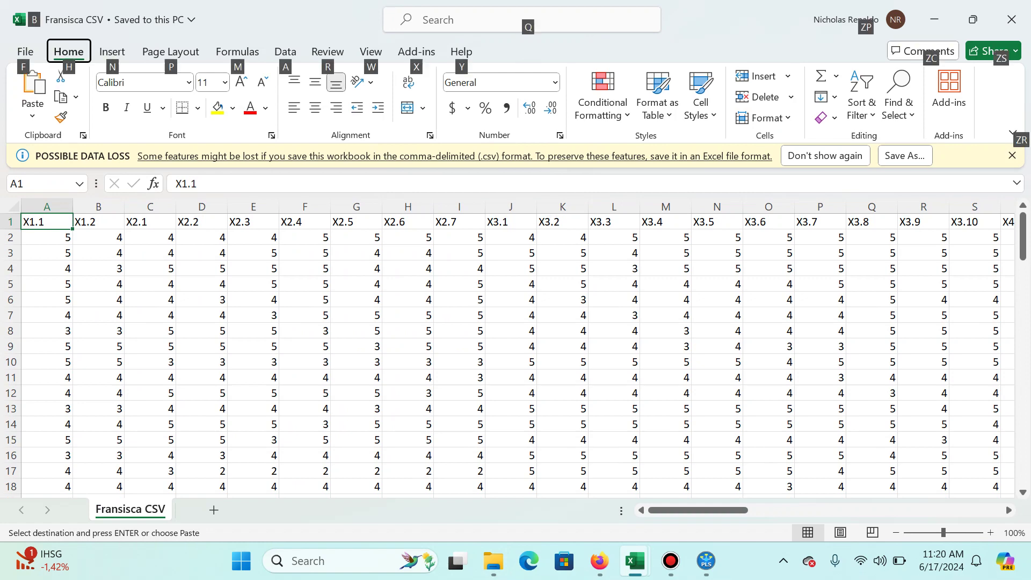
pyautogui.press('Escape')
pyautogui.press('v')
pyautogui.press('v')
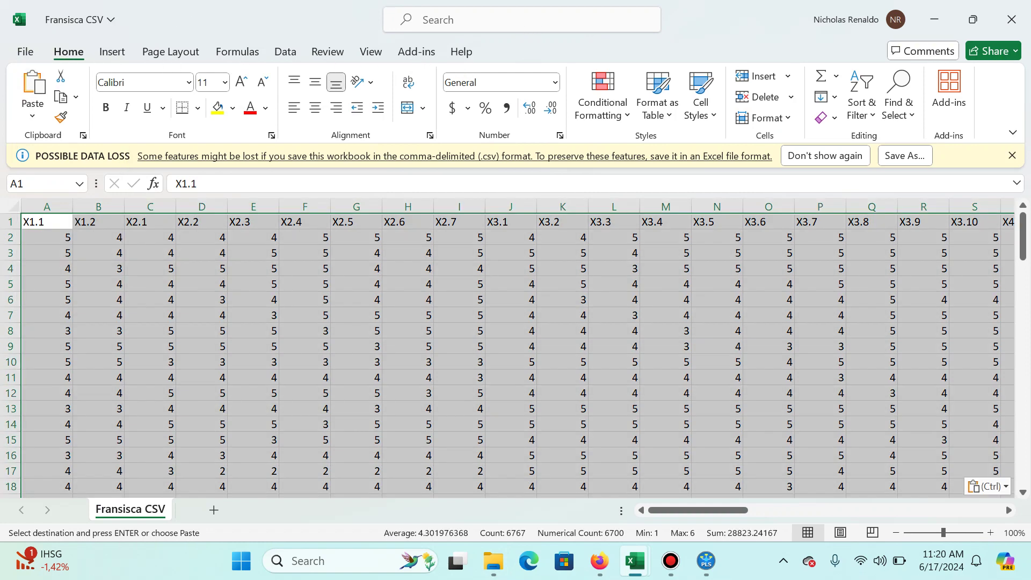
pyautogui.hotkey('ctrl', 's')
pyautogui.click(1012, 20)
pyautogui.hotkey('ctrl', 'a')
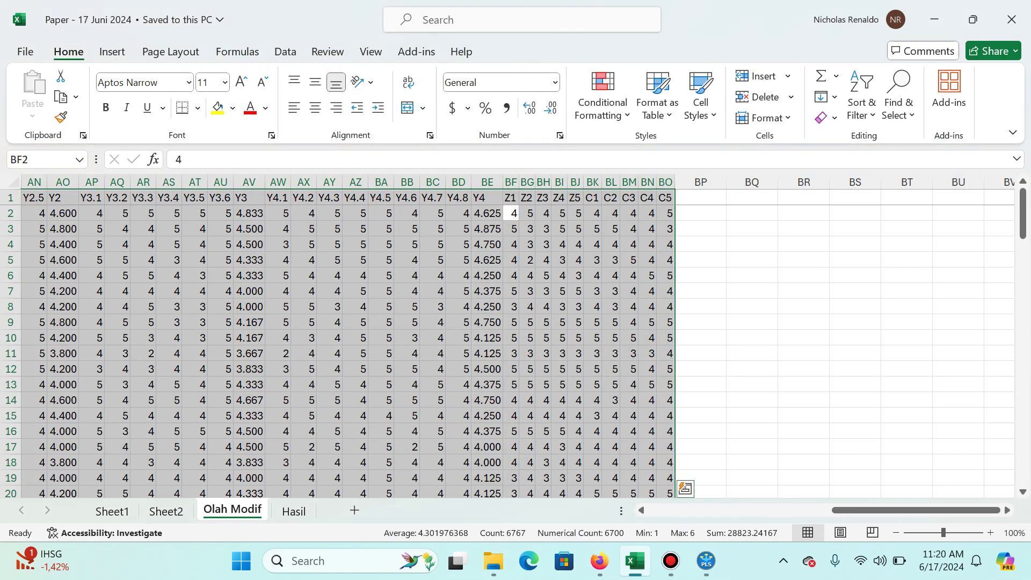
# Step: Switch to SmartPLS, return to the workspace and delete the outdated CSV data file from the Binus project
pyautogui.click(706, 560)
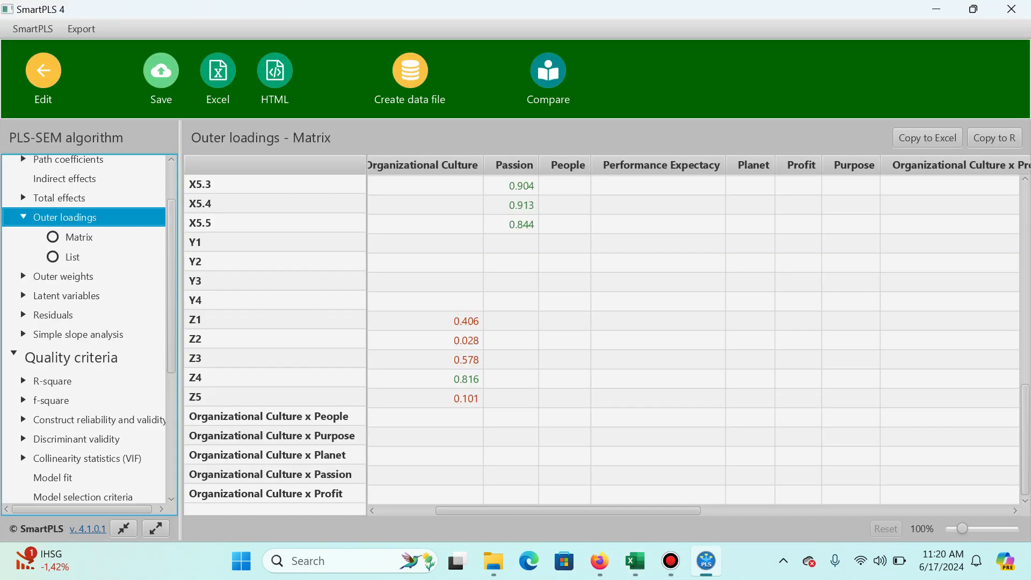
pyautogui.click(43, 71)
pyautogui.click(43, 71)
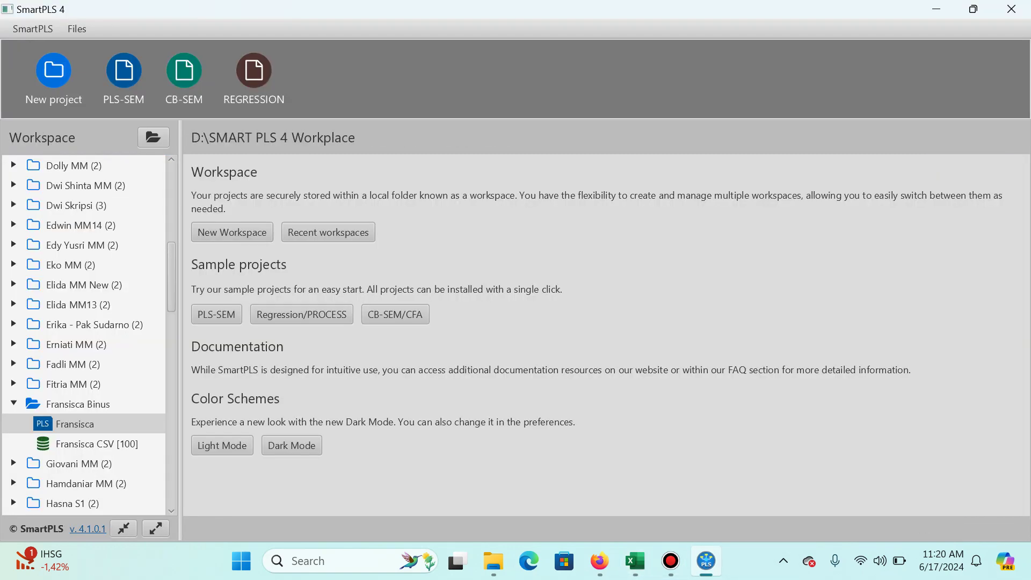
pyautogui.rightClick(102, 443)
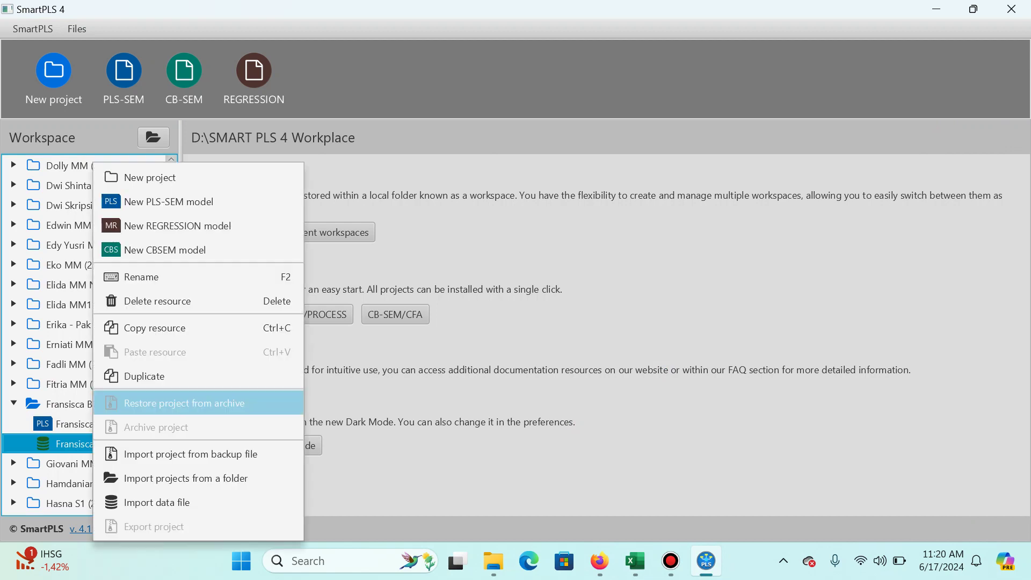
pyautogui.click(161, 300)
pyautogui.press('Return')
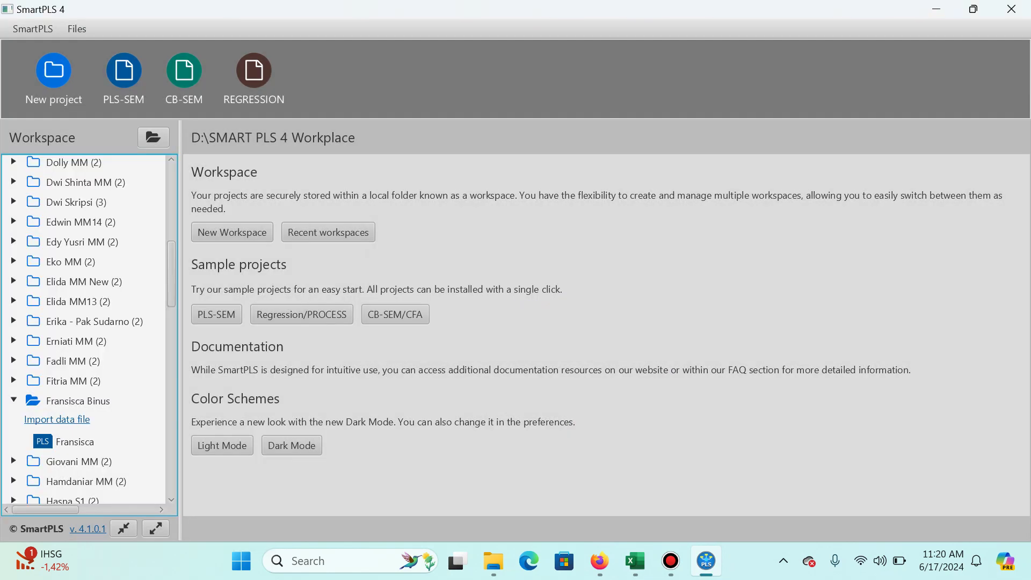
# Step: Import the updated CSV file into the Binus project with the scale of all indicators set to Metric
pyautogui.click(57, 419)
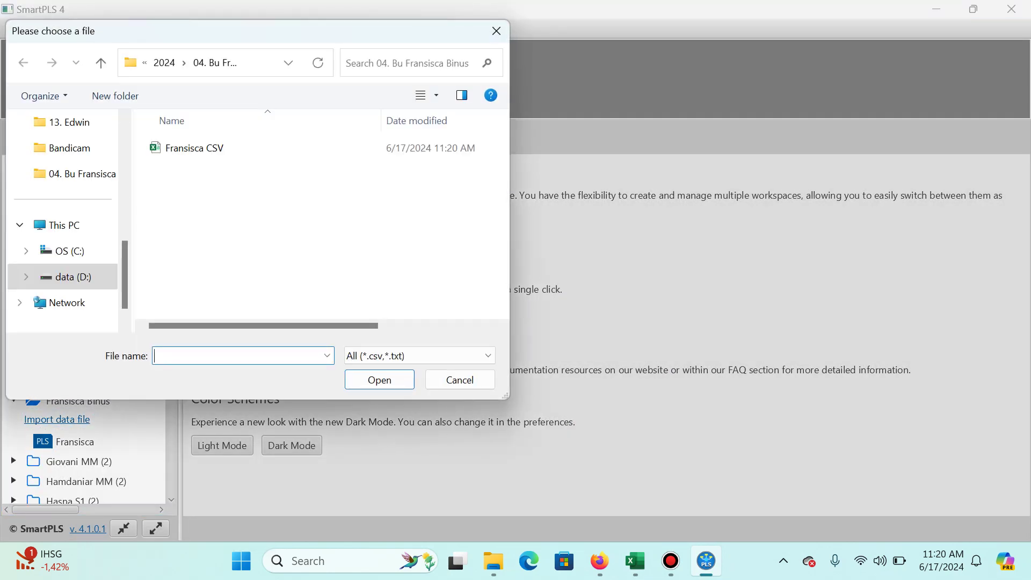
pyautogui.doubleClick(193, 148)
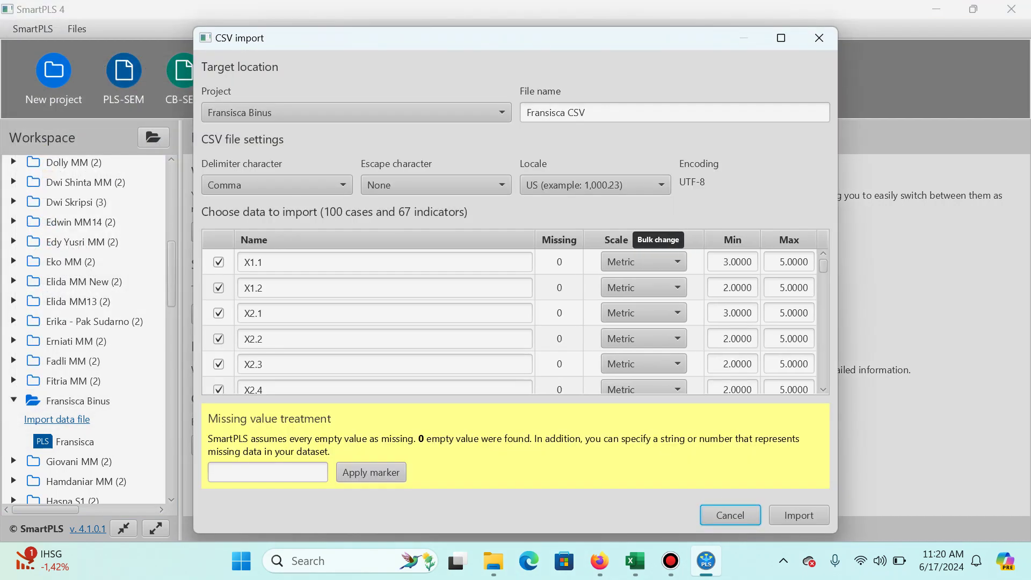
pyautogui.click(658, 239)
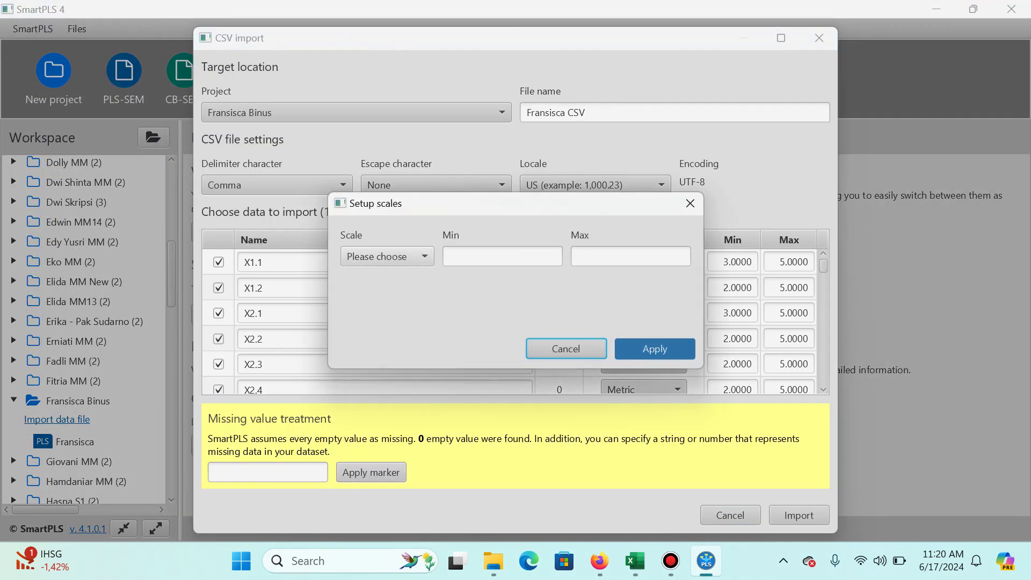
pyautogui.click(387, 256)
pyautogui.click(359, 298)
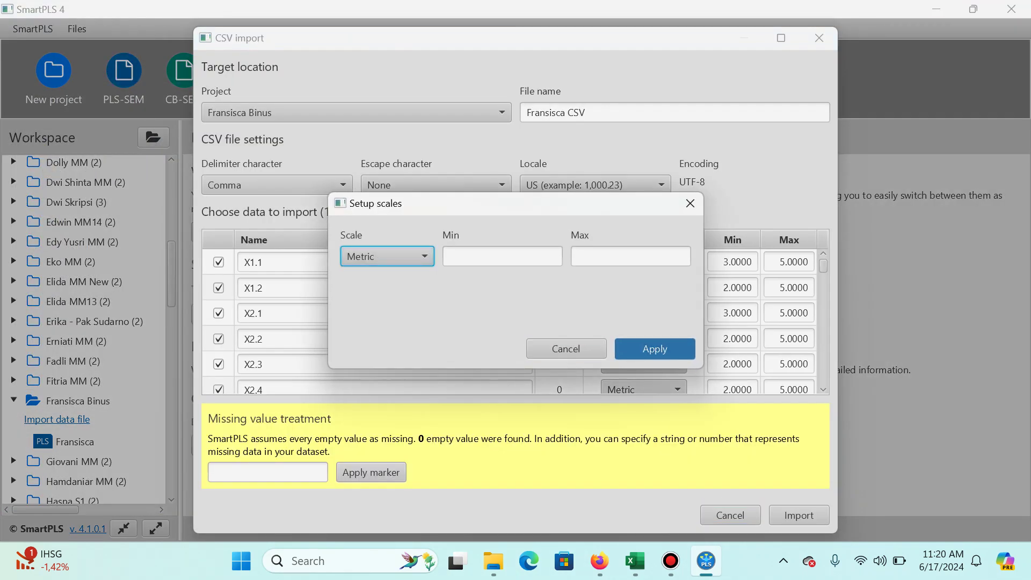
pyautogui.click(654, 348)
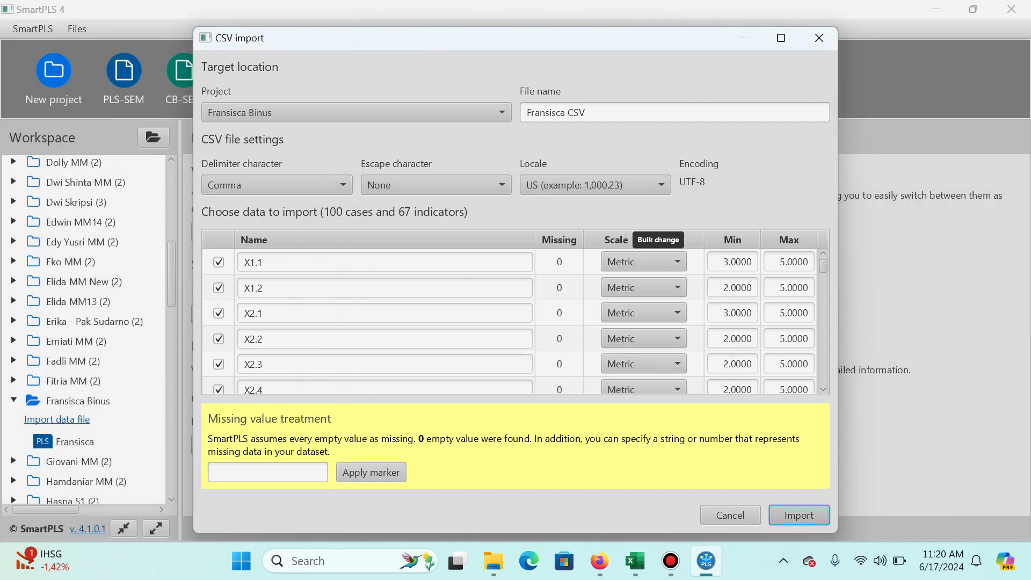
pyautogui.click(799, 515)
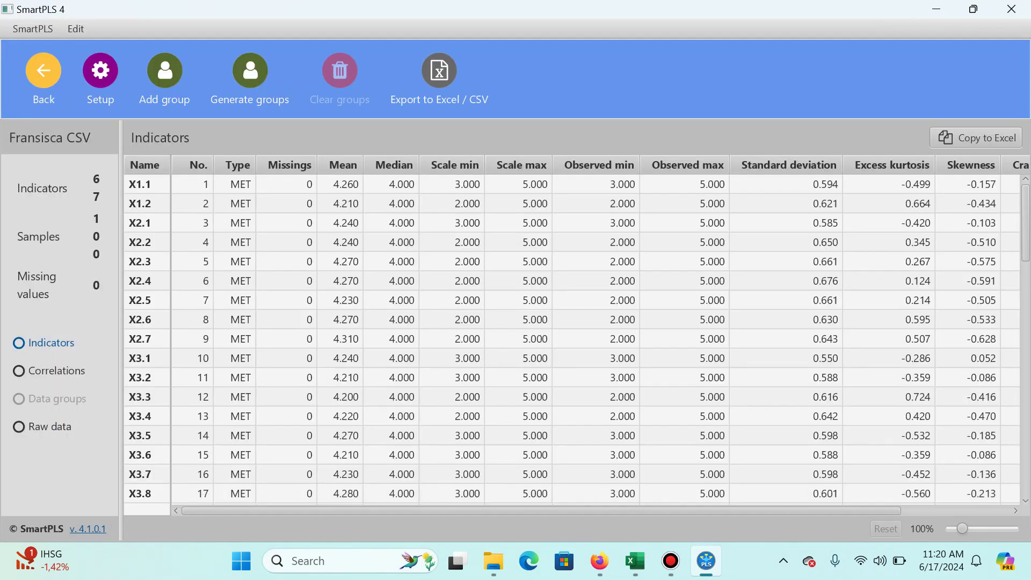
# Step: Open the project's PLS model and run the PLS-SEM algorithm with path weighting and standardized results
pyautogui.click(44, 71)
pyautogui.click(74, 425)
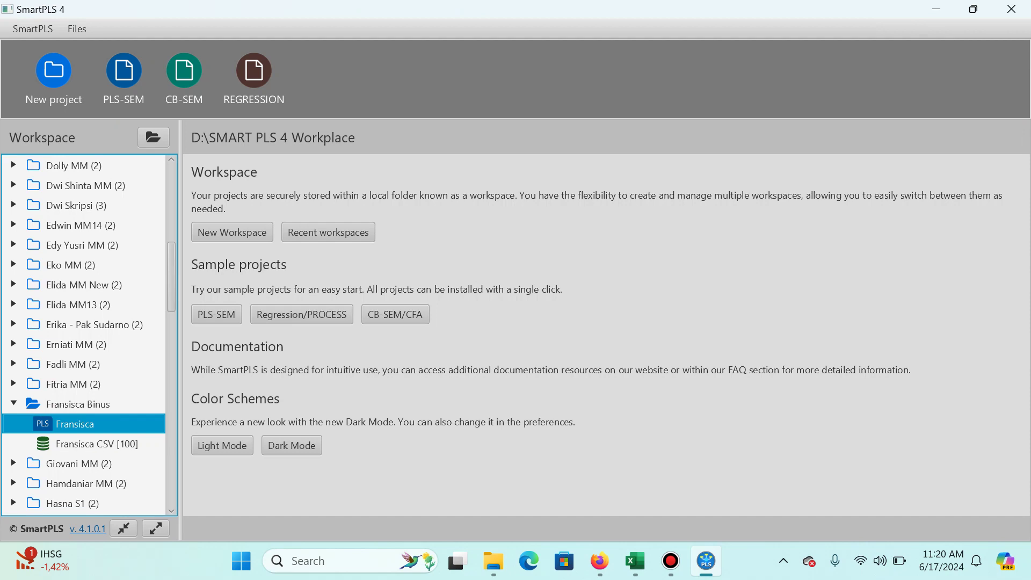
pyautogui.doubleClick(75, 423)
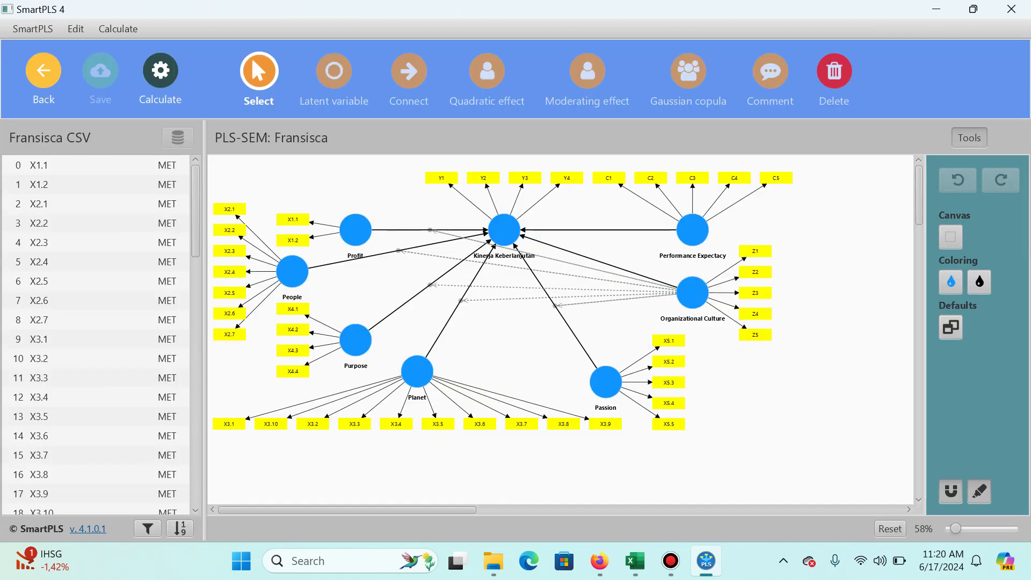
pyautogui.click(160, 71)
pyautogui.click(265, 111)
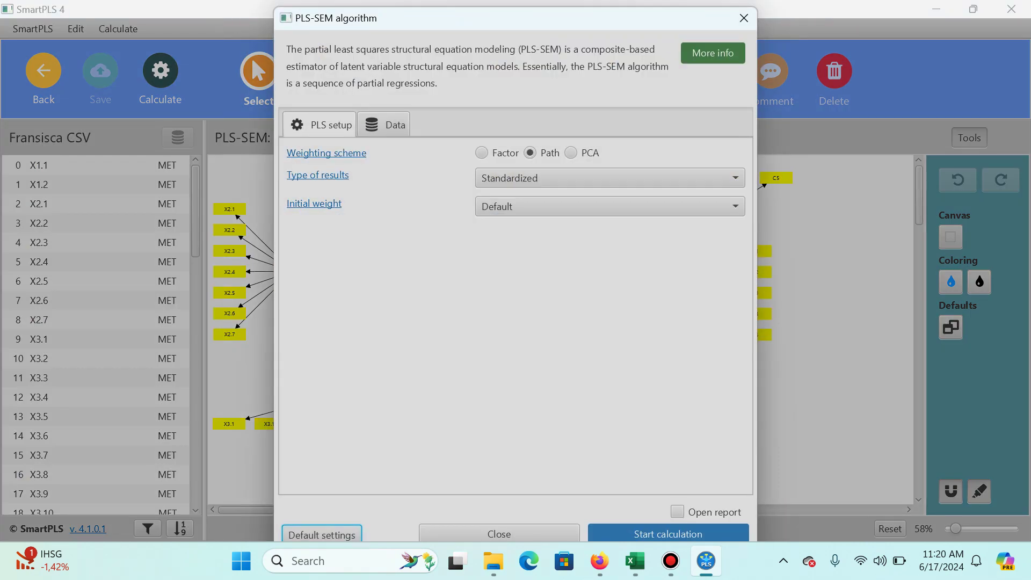
pyautogui.click(668, 534)
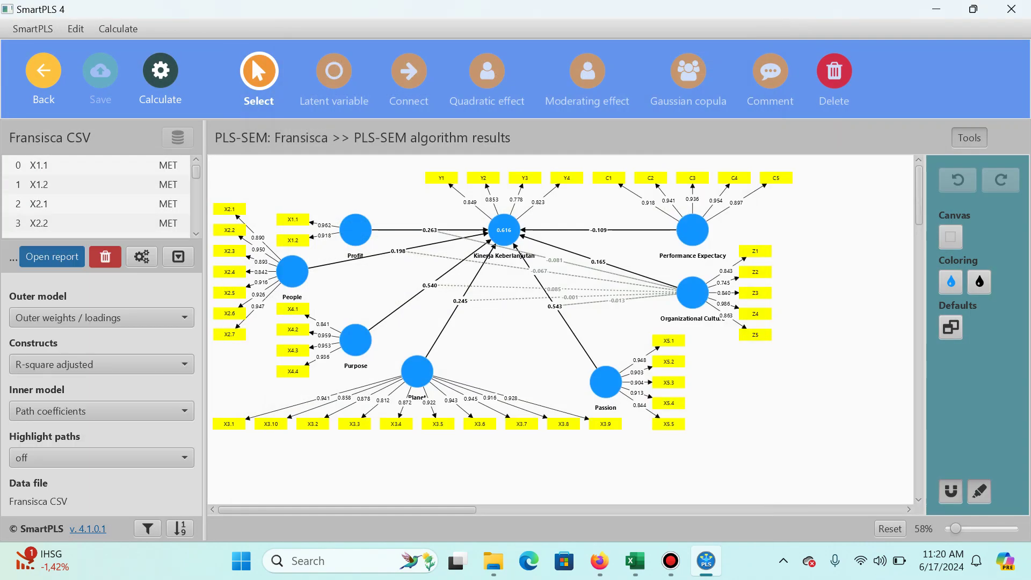
pyautogui.moveTo(615, 381)
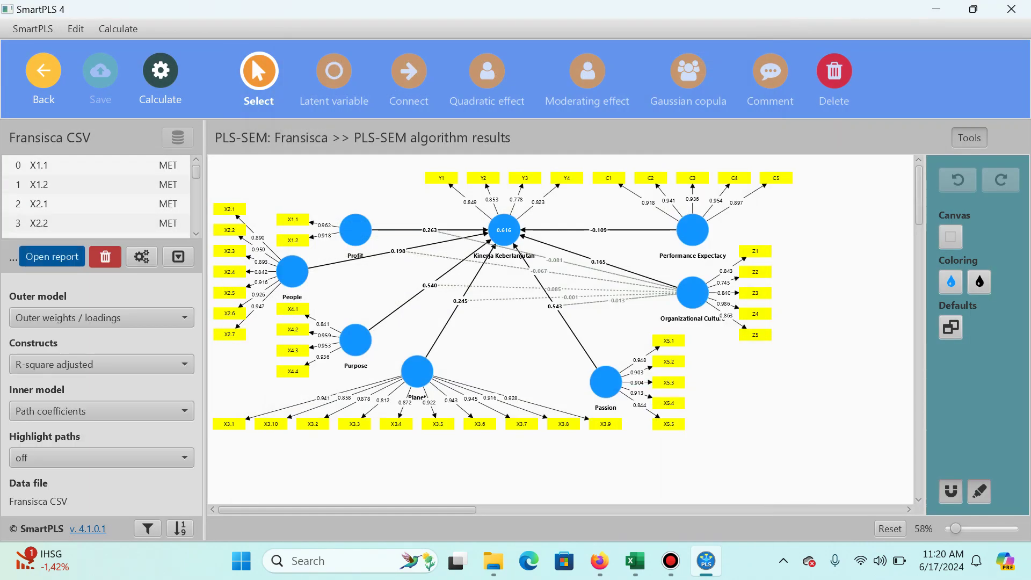
# Step: Open the report and examine the outer loadings matrix for all indicators and interaction terms, then return to the model
pyautogui.click(52, 256)
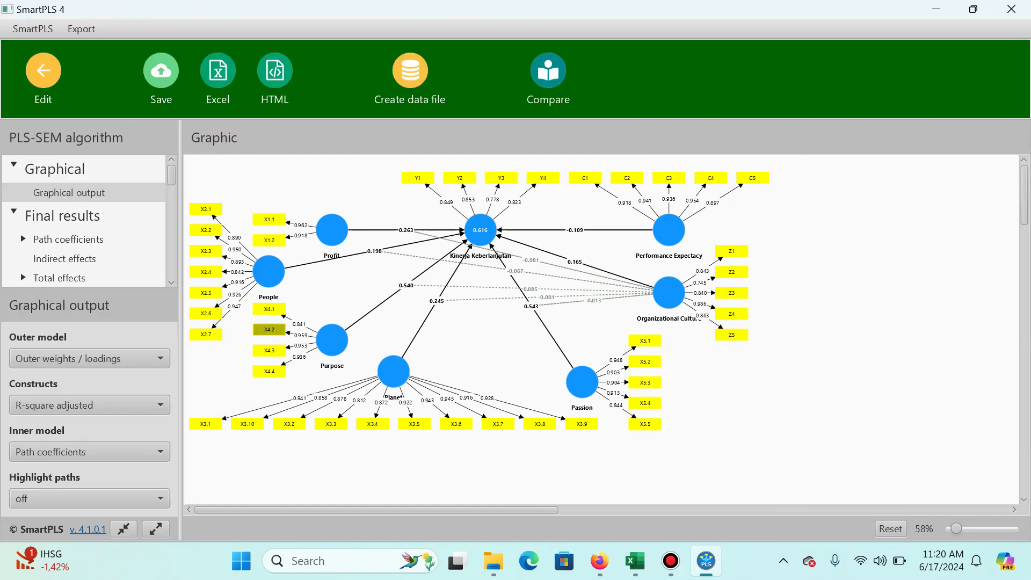
pyautogui.scroll(-3, 86, 220)
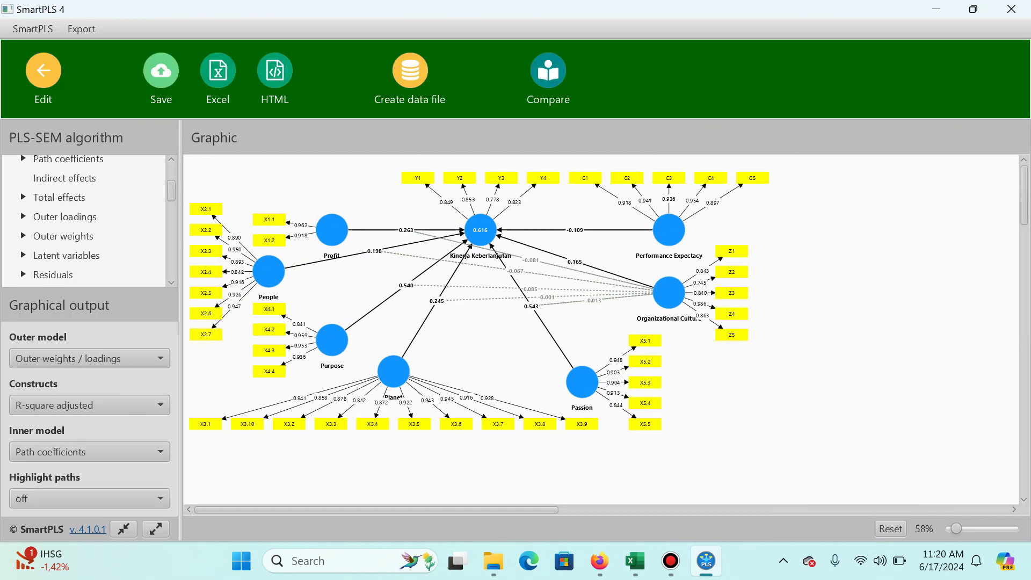
pyautogui.click(65, 217)
pyautogui.scroll(-10, 607, 333)
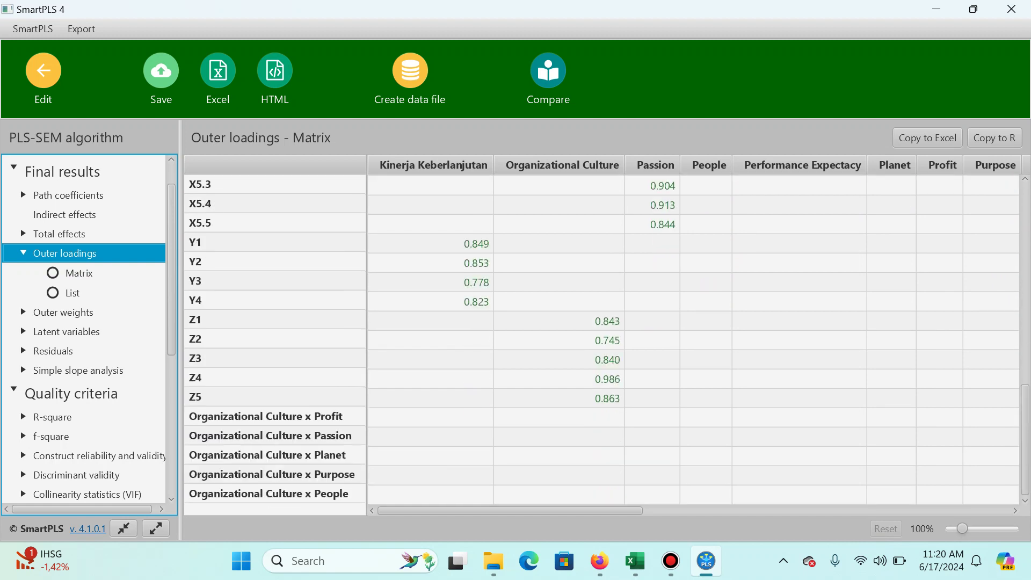
pyautogui.hscroll(15, 693, 333)
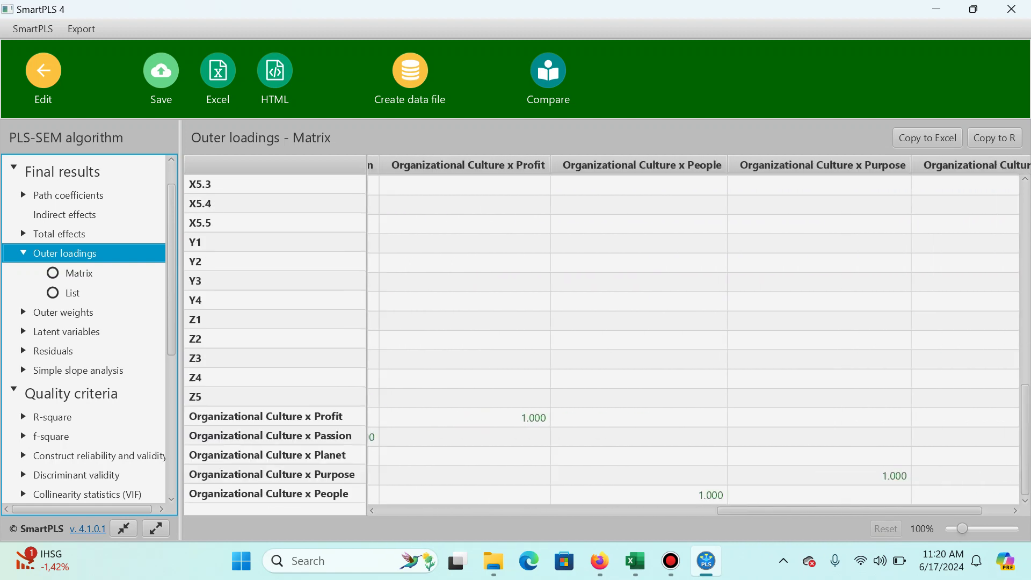
pyautogui.hscroll(-15, 692, 333)
pyautogui.scroll(10, 693, 333)
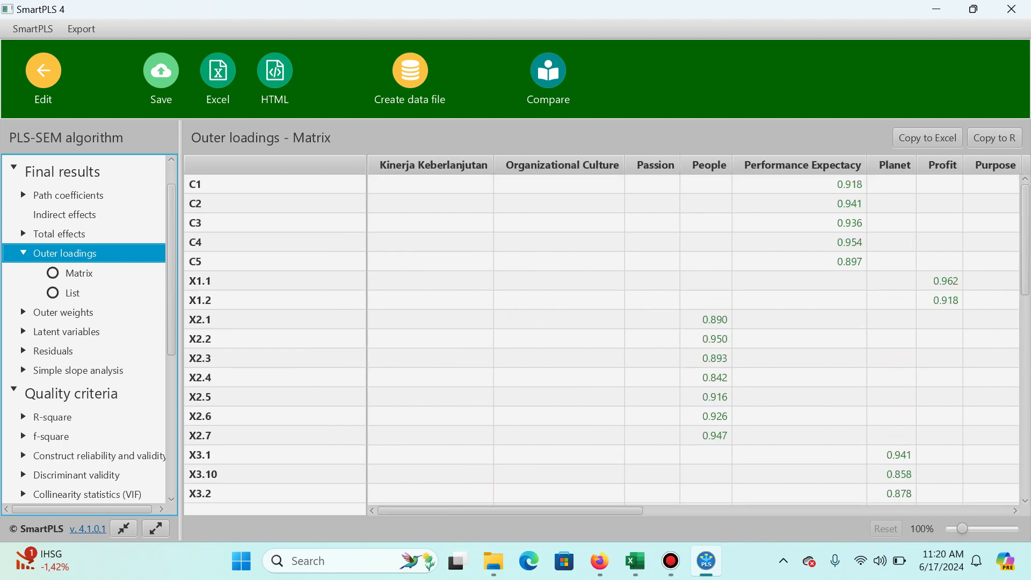
pyautogui.hscroll(3, 693, 333)
pyautogui.scroll(-10, 693, 333)
pyautogui.hscroll(-3, 693, 333)
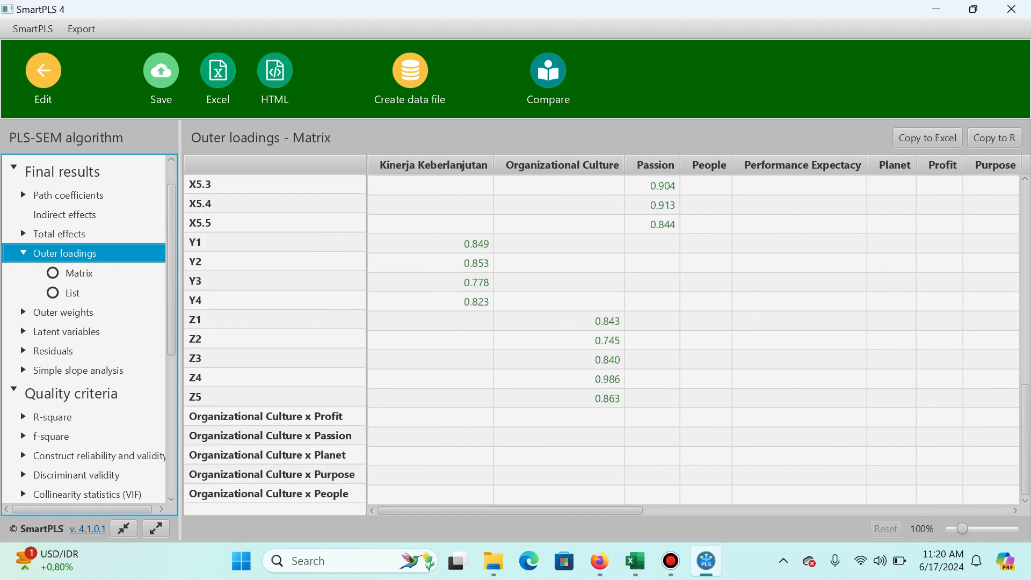
pyautogui.scroll(10, 693, 333)
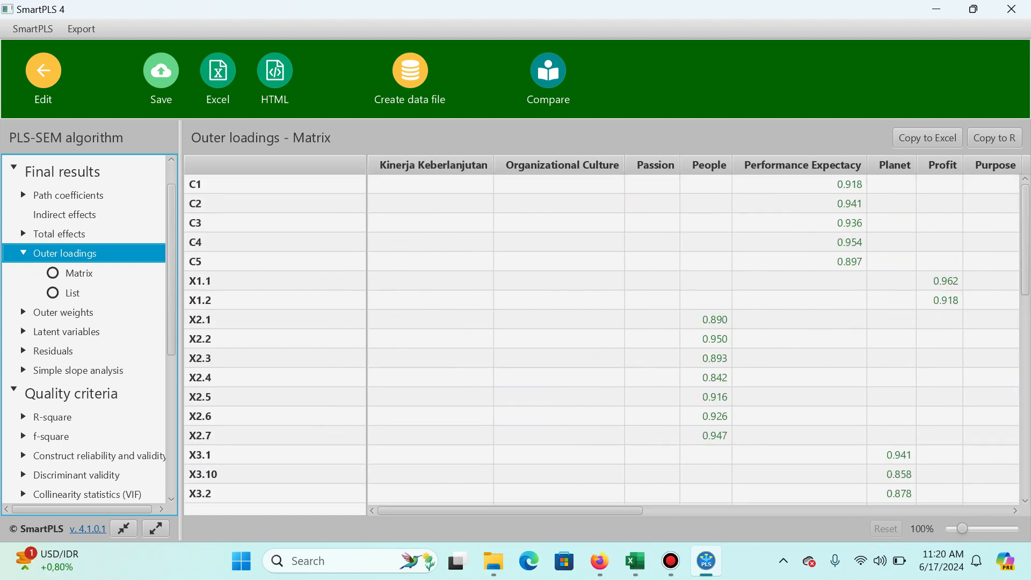
pyautogui.click(43, 71)
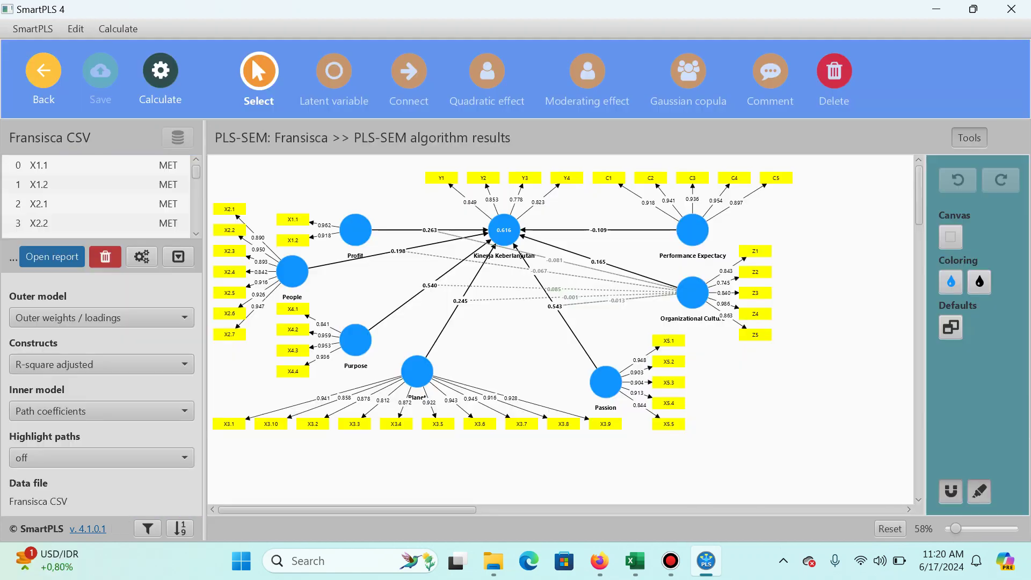
# Step: Rename the Kinerja Keberlanjutan latent variable as Sustainability Performance, discard the old algorithm results and save the model
pyautogui.doubleClick(504, 230)
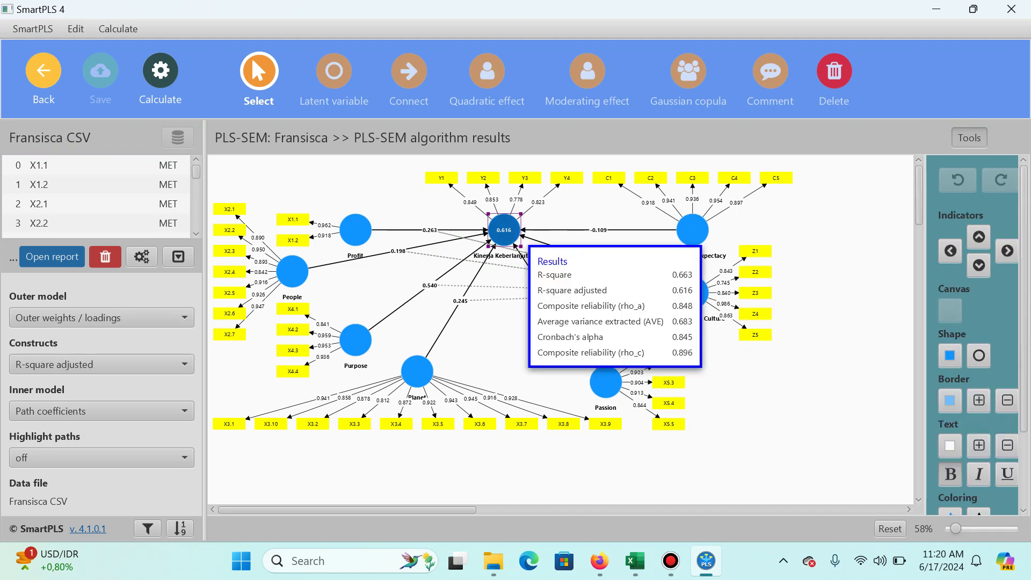
pyautogui.tripleClick(422, 120)
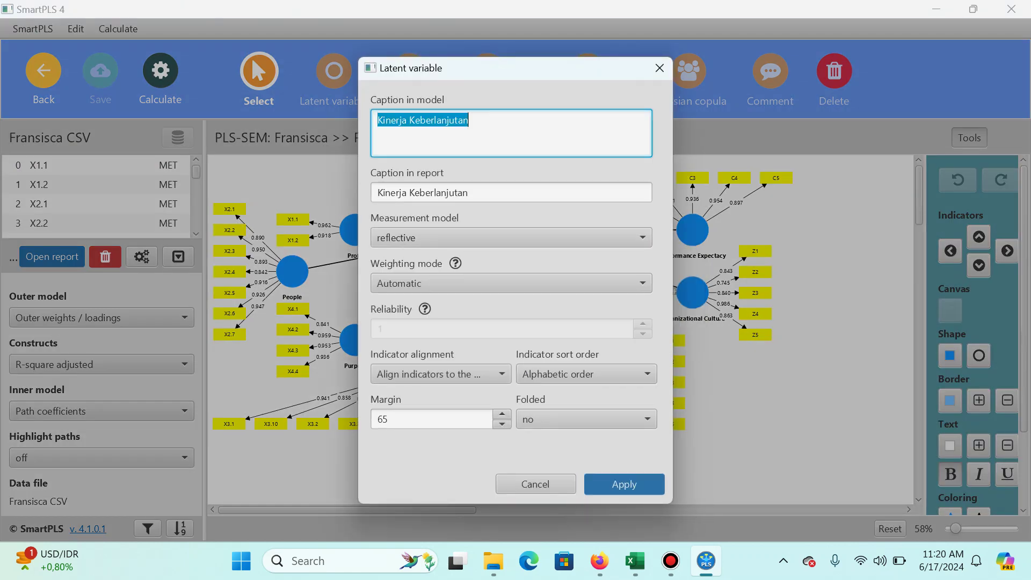
pyautogui.write('Sustain')
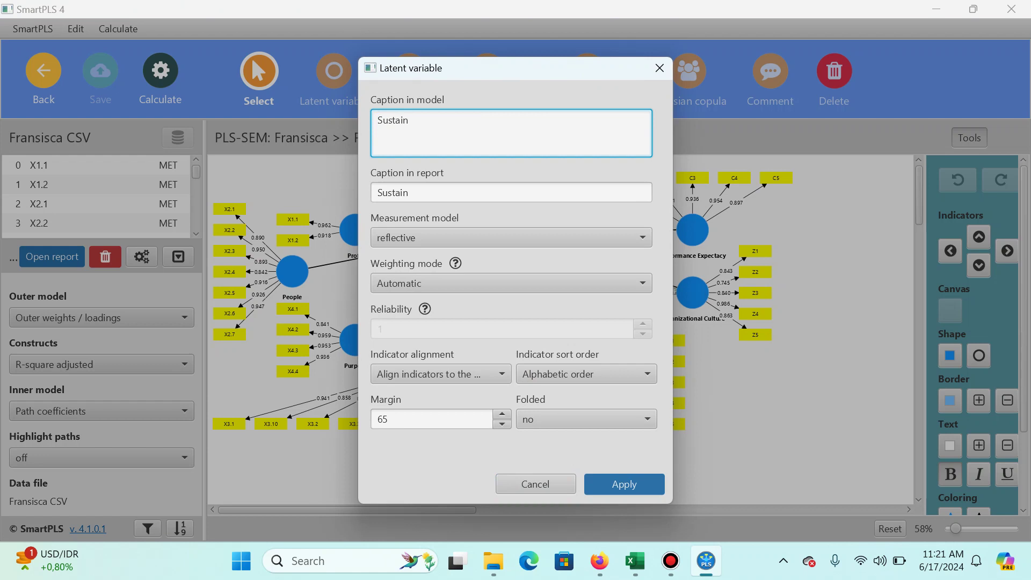
pyautogui.write('ability Performance')
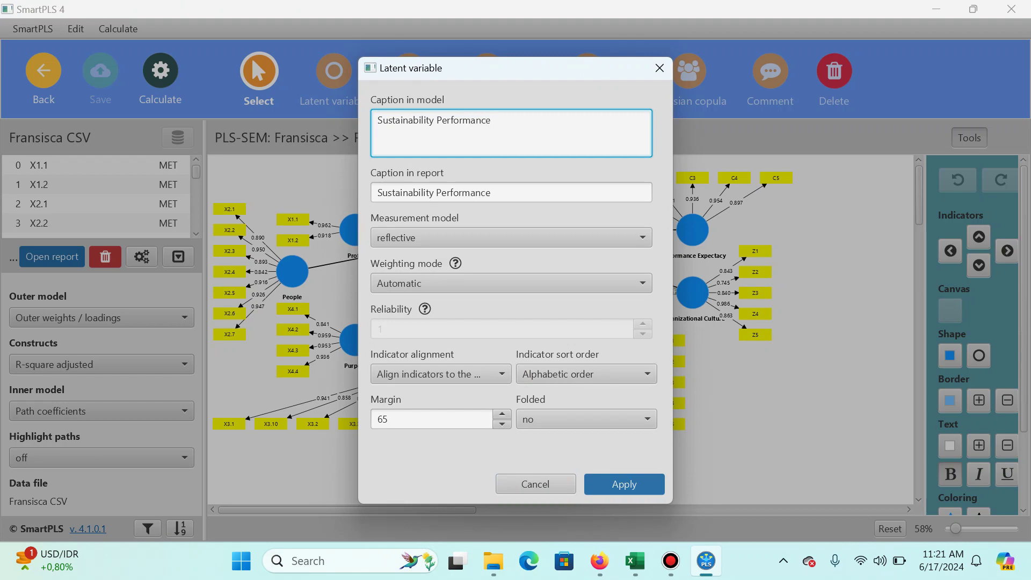
pyautogui.click(624, 483)
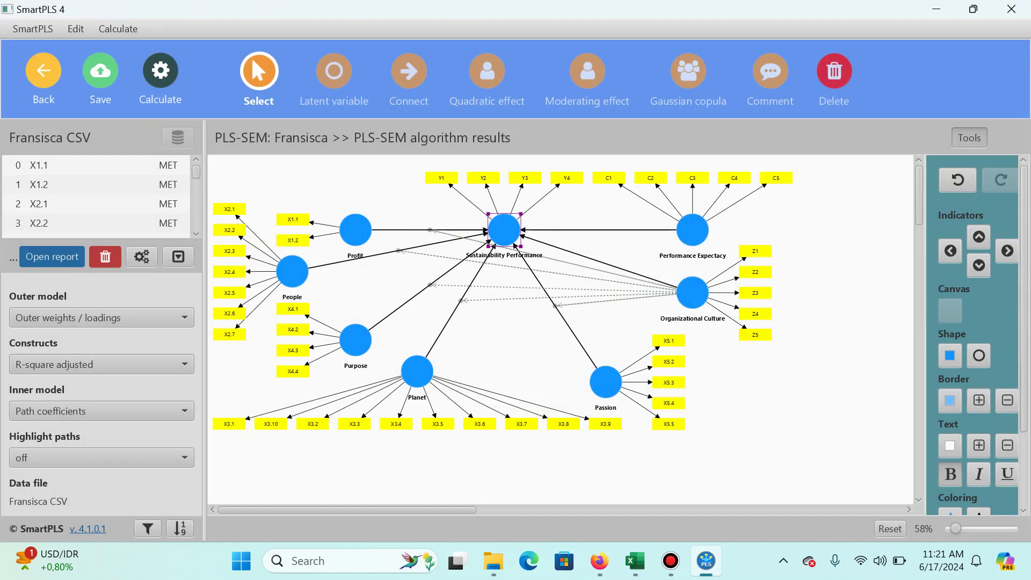
pyautogui.click(243, 379)
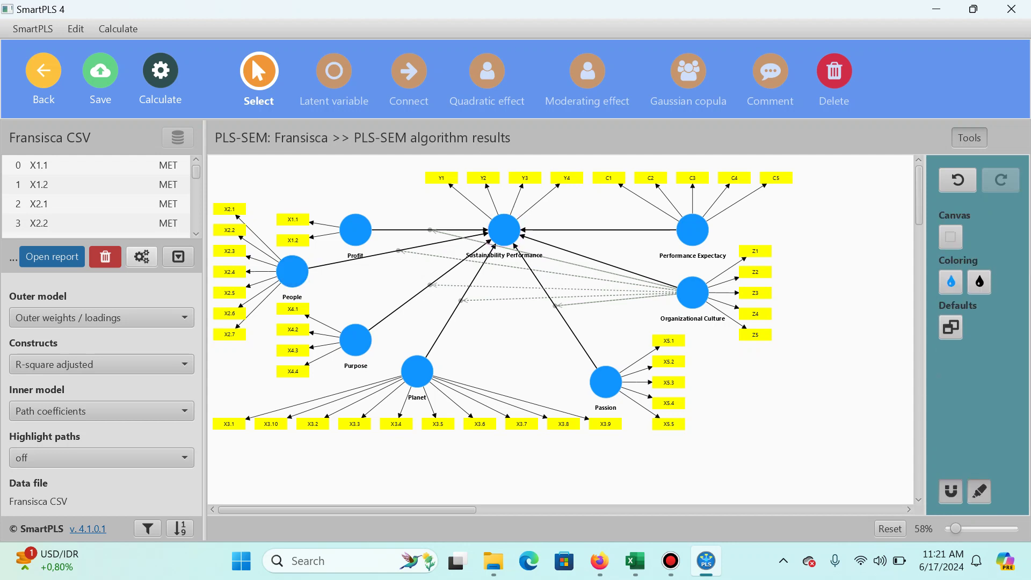
pyautogui.click(105, 257)
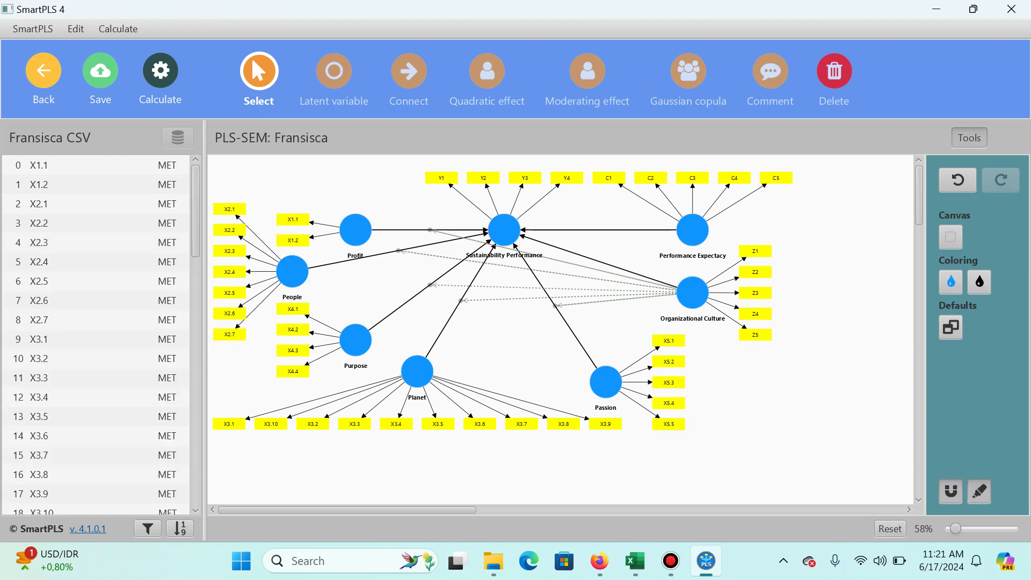
pyautogui.click(101, 71)
# Step: Run bootstrapping with 5000 subsamples, the percentile bootstrap method and a two-tailed test at the 0.05 significance level
pyautogui.click(161, 71)
pyautogui.click(225, 133)
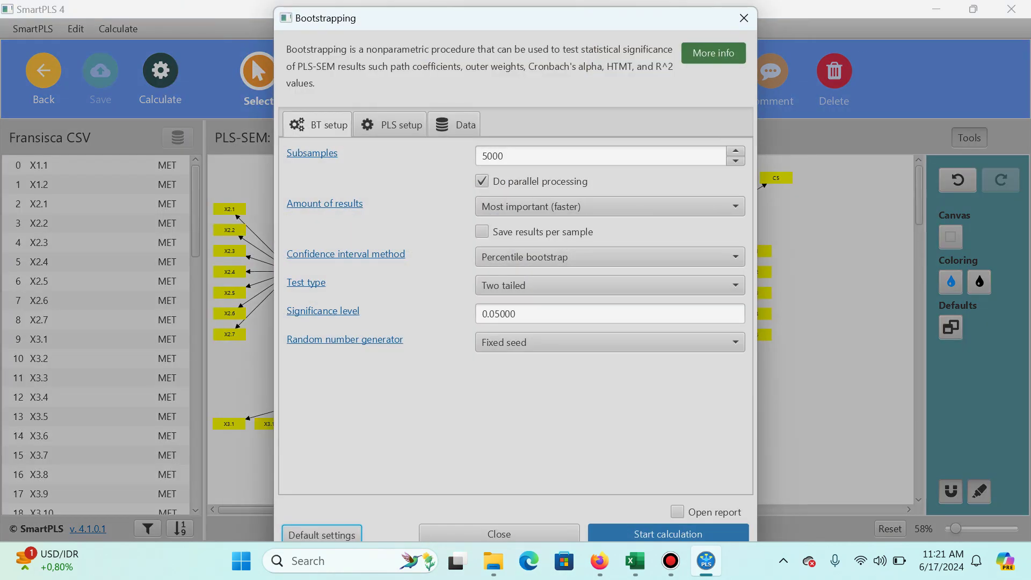
pyautogui.press('Return')
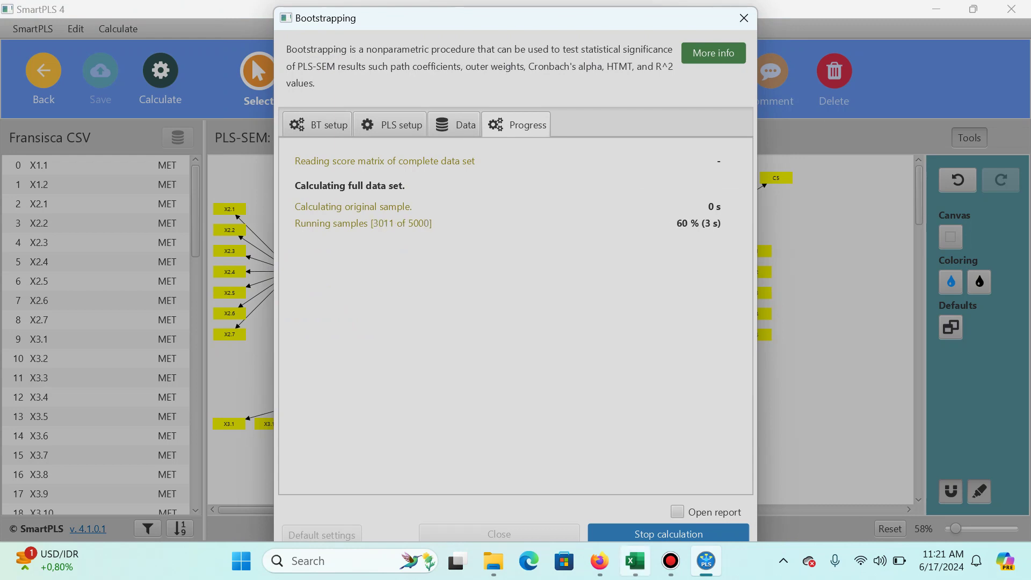
# Step: Switch to the Paper - 17 Juni 2024 workbook in Excel, add a new sheet after Hasil and start renaming it
pyautogui.click(635, 560)
pyautogui.click(293, 511)
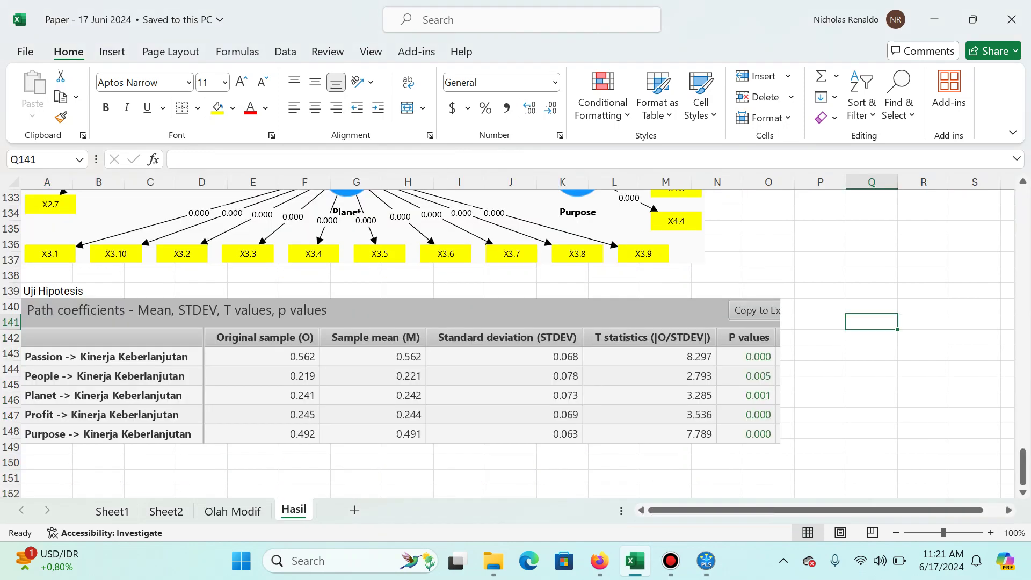
pyautogui.click(355, 510)
pyautogui.doubleClick(339, 510)
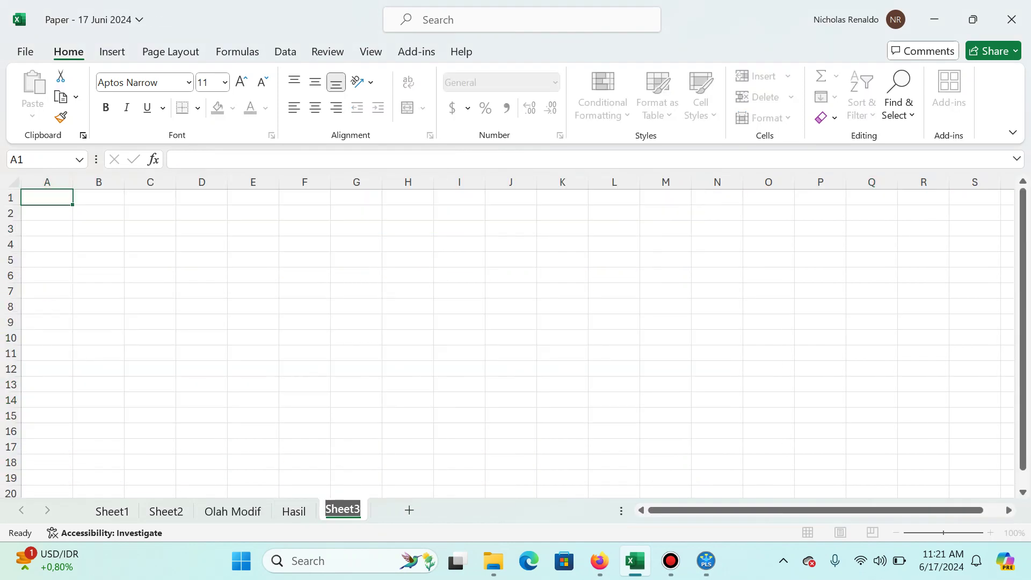
# Step: Rename the new worksheet as Hasil Moderasi and switch to SmartPLS
pyautogui.write('Hasil Moderasi')
pyautogui.press('Return')
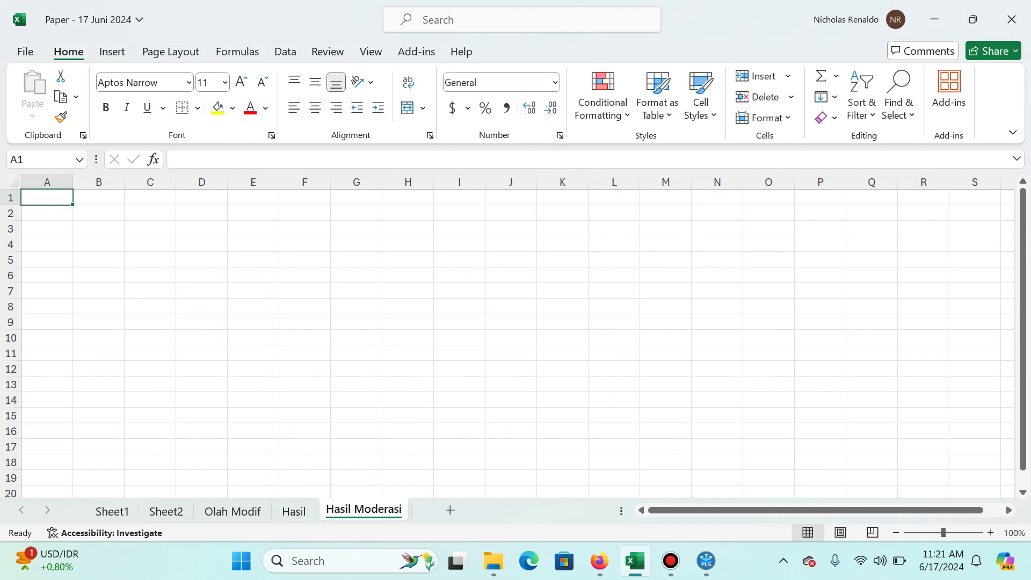
pyautogui.hotkey('alt', 'Tab')
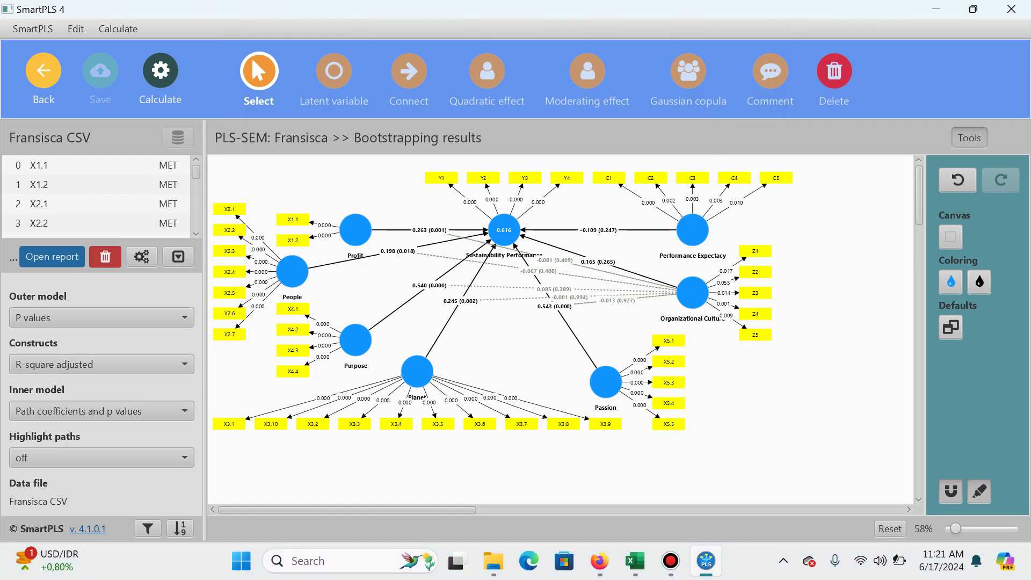
# Step: In Windows power settings, apply the energy recommendations for Dark Mode, sleep and screen-off after 3 minutes, and contrast and brightness optimization
pyautogui.click(870, 498)
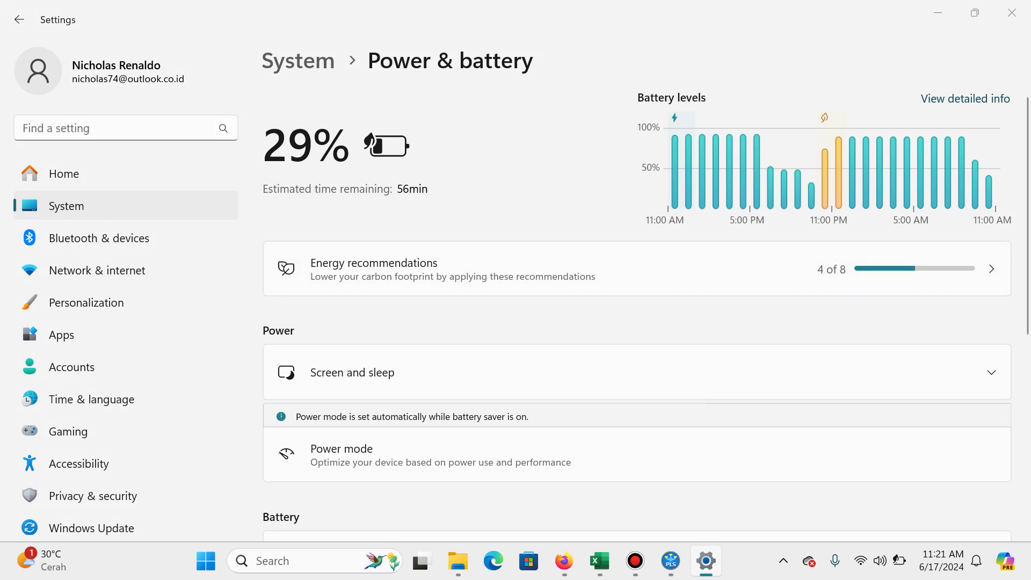
pyautogui.hotkey('alt', 'Tab')
pyautogui.hotkey('alt', 'Tab')
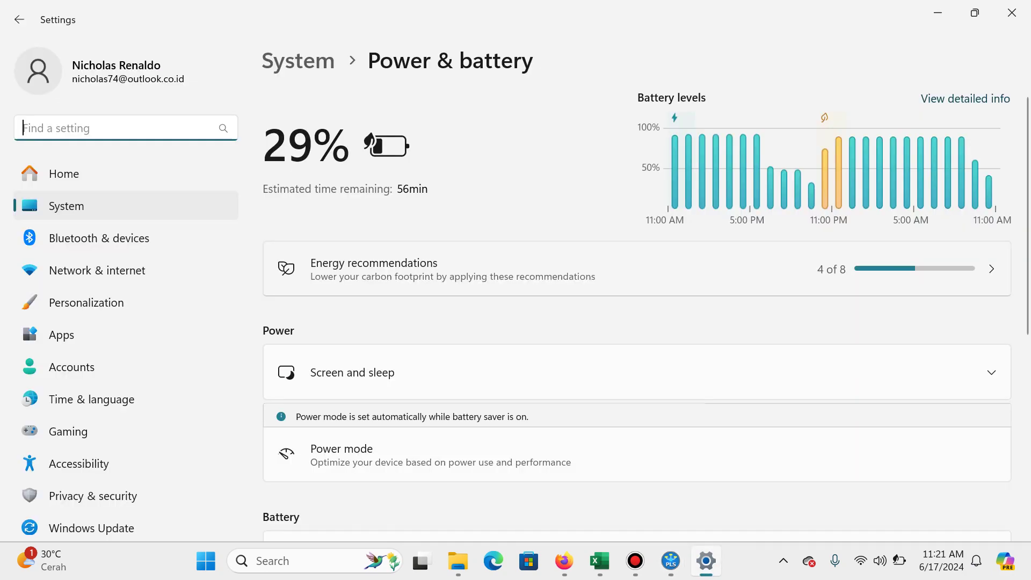
pyautogui.click(636, 277)
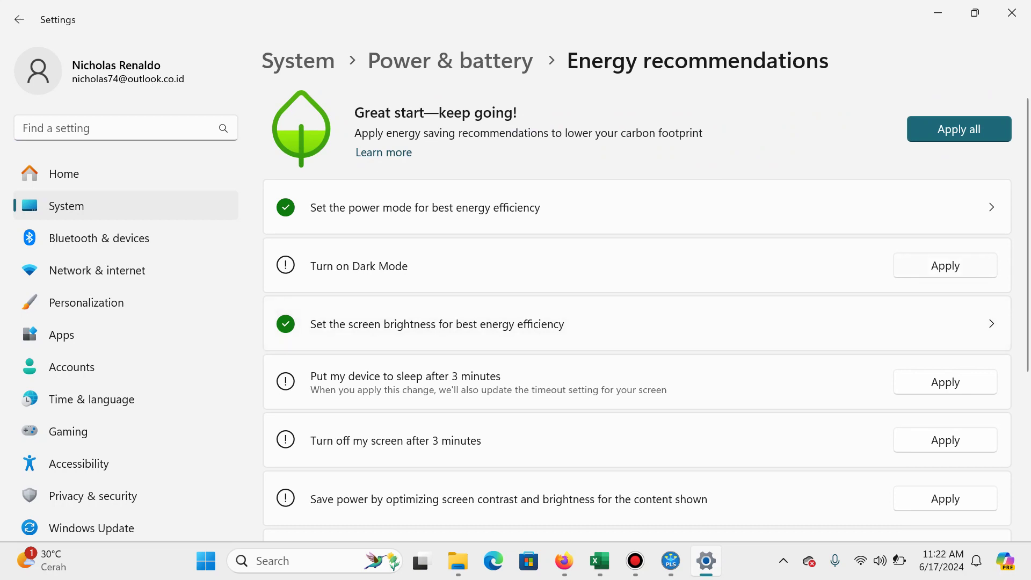
pyautogui.click(945, 266)
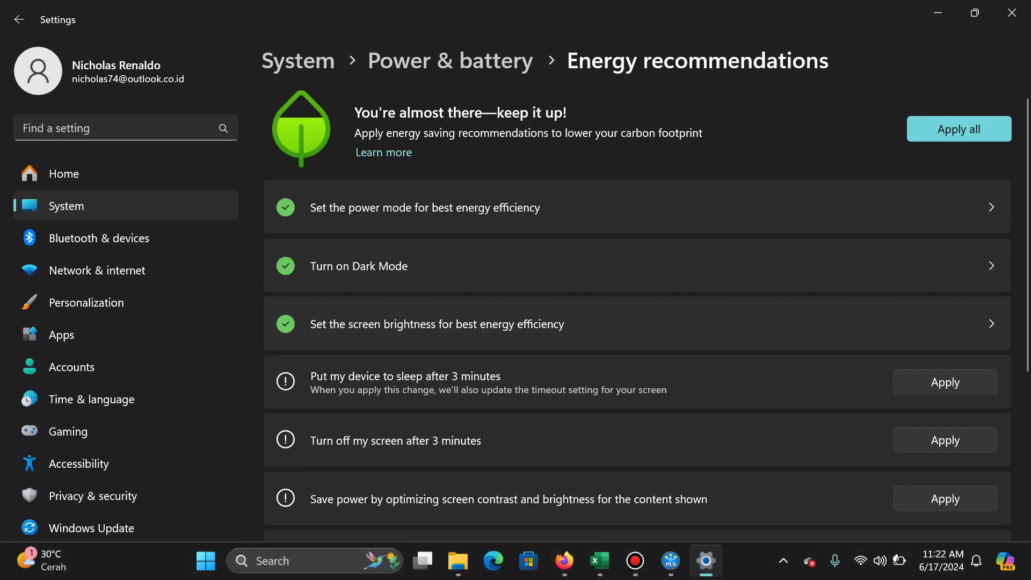
pyautogui.scroll(-2, 639, 307)
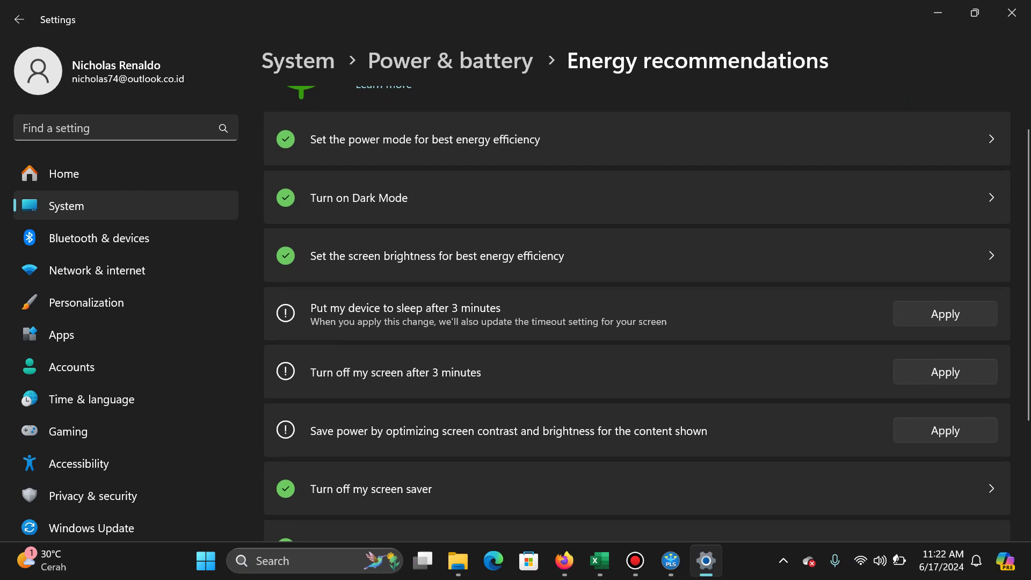
pyautogui.click(945, 314)
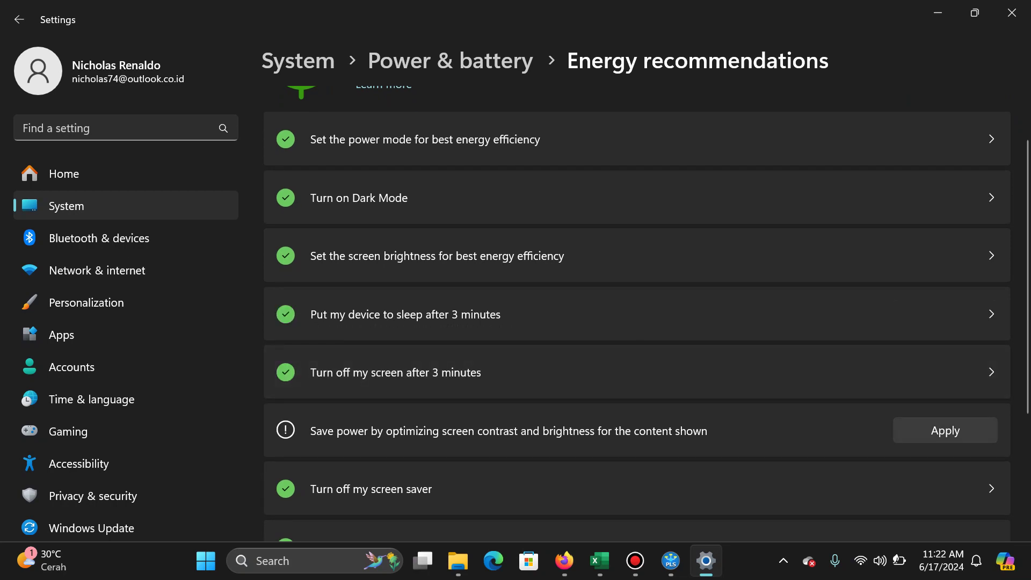
pyautogui.click(945, 430)
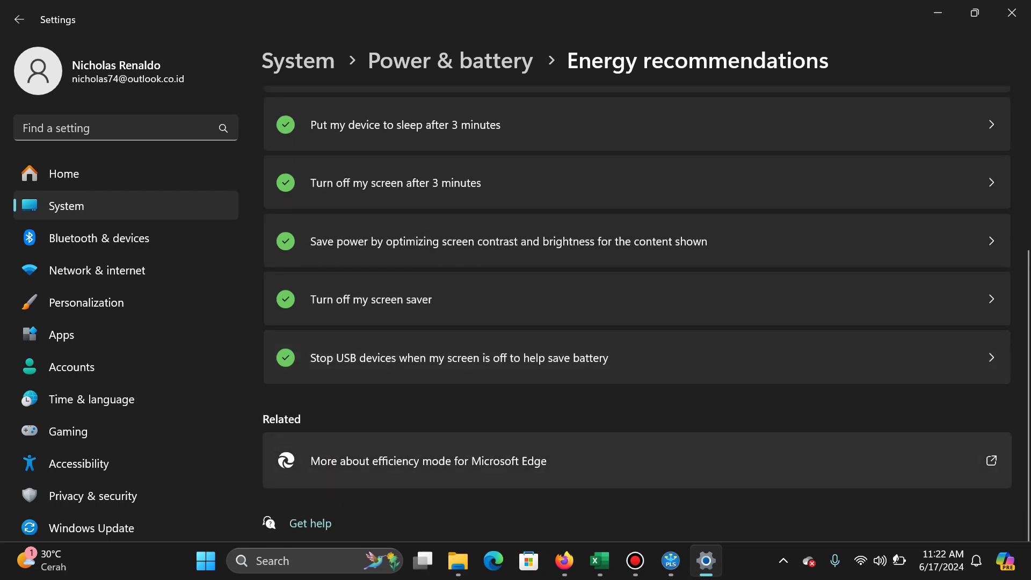
pyautogui.scroll(-1, 638, 317)
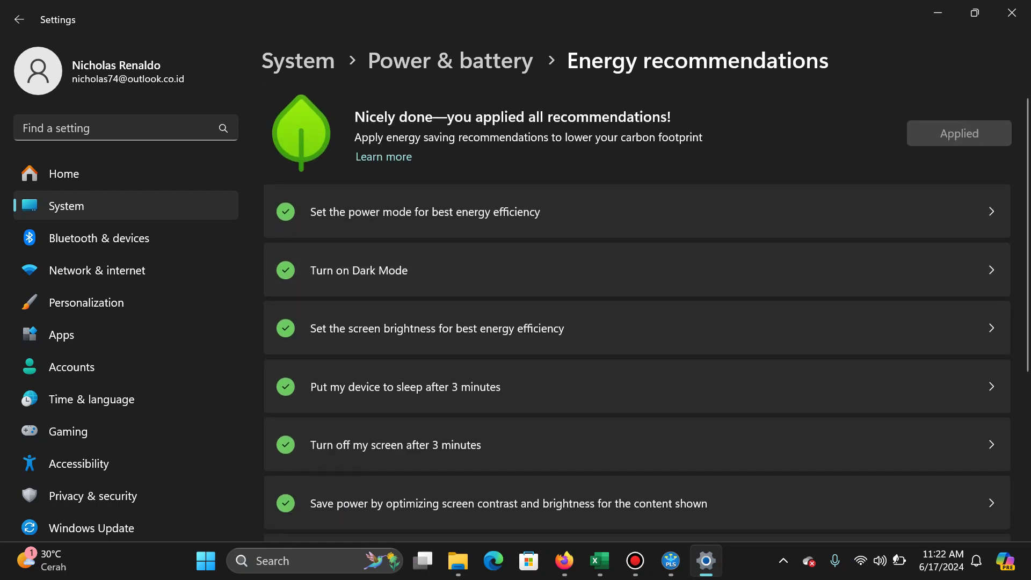
# Step: Examine the screen and sleep timeouts and the battery saver options in the power and battery settings
pyautogui.click(450, 61)
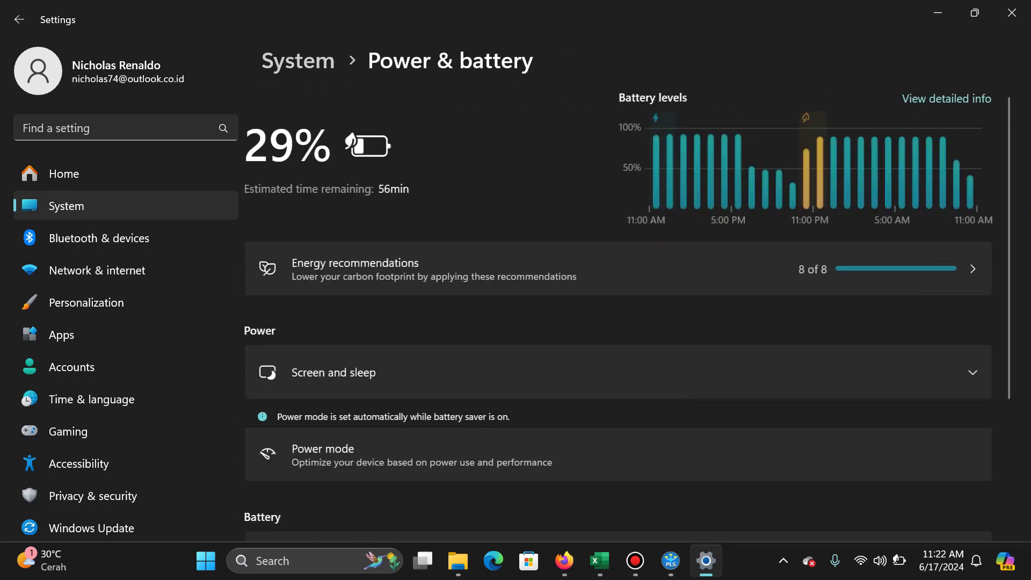
pyautogui.scroll(-3, 636, 268)
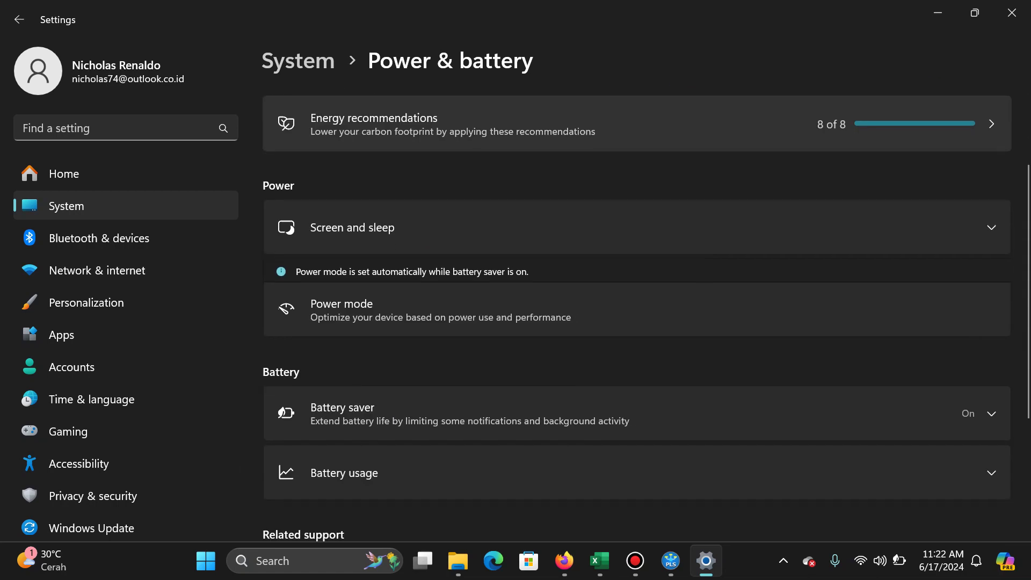
pyautogui.click(637, 227)
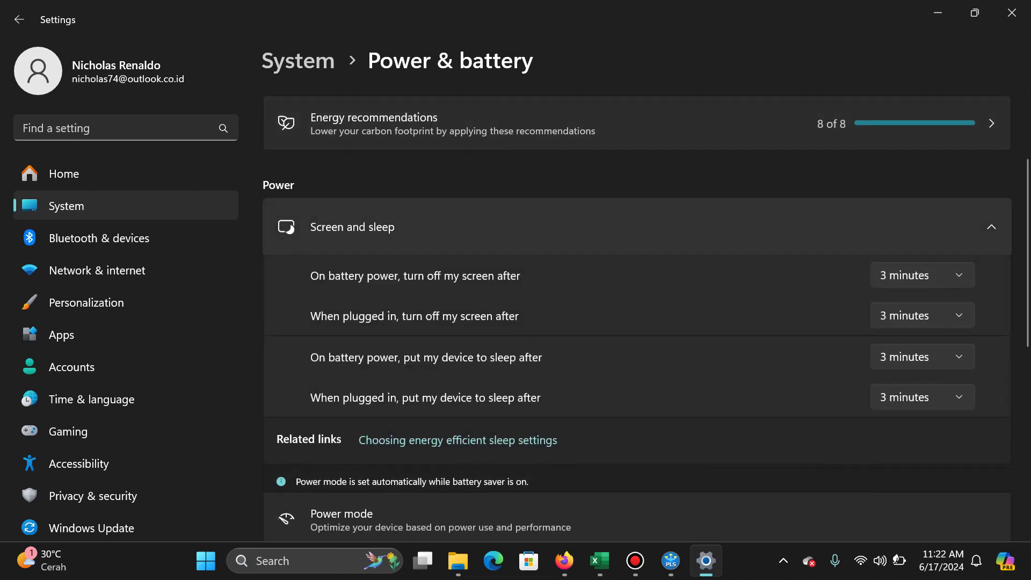
pyautogui.click(637, 226)
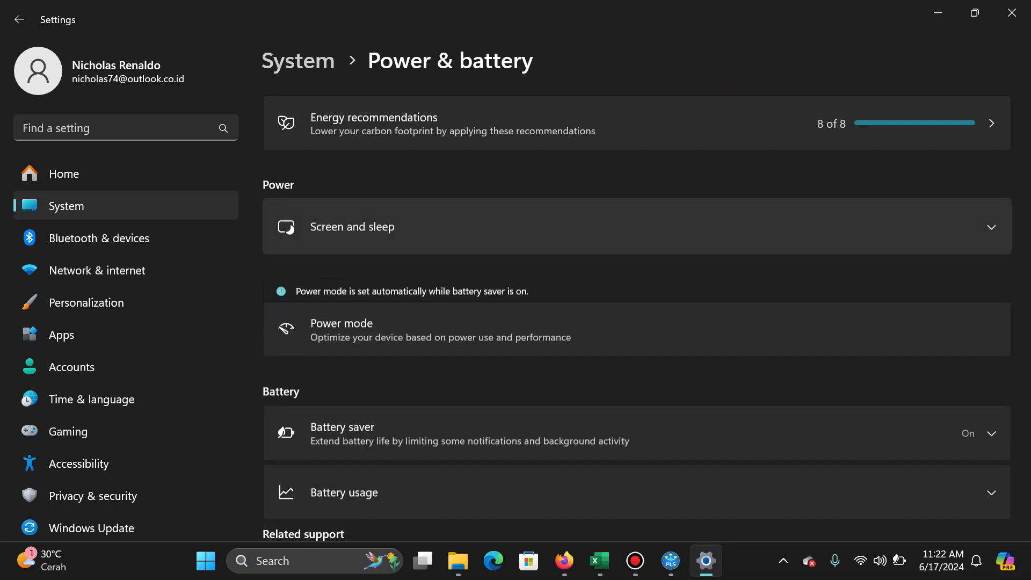
pyautogui.scroll(-2, 637, 227)
pyautogui.scroll(-2, 637, 317)
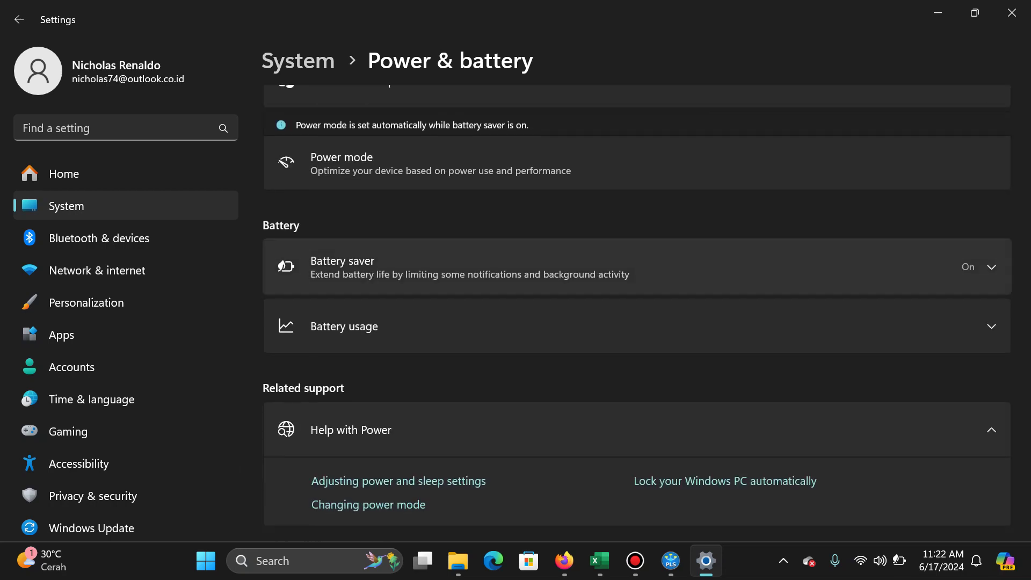
pyautogui.click(637, 267)
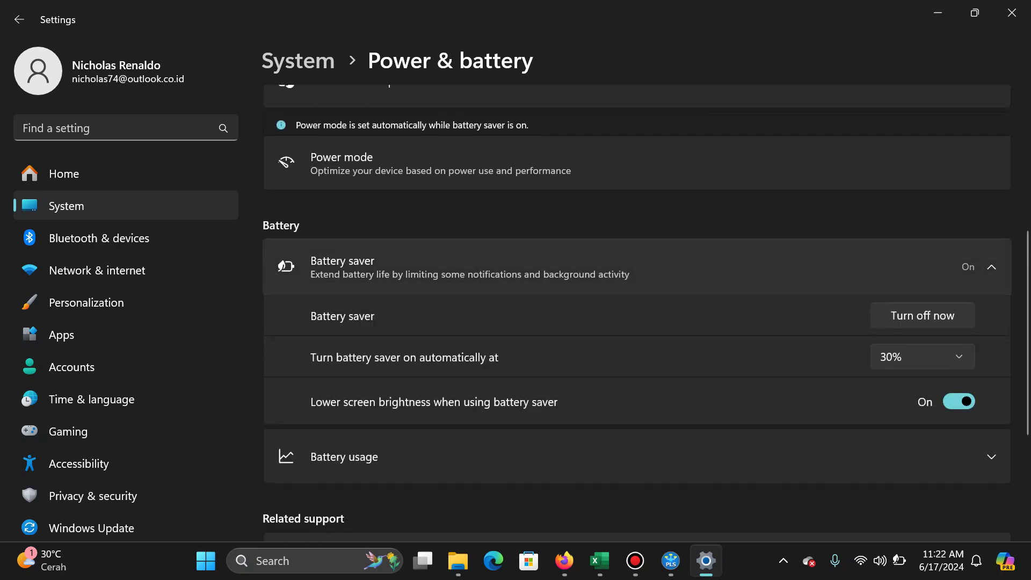
pyautogui.scroll(-5, 637, 309)
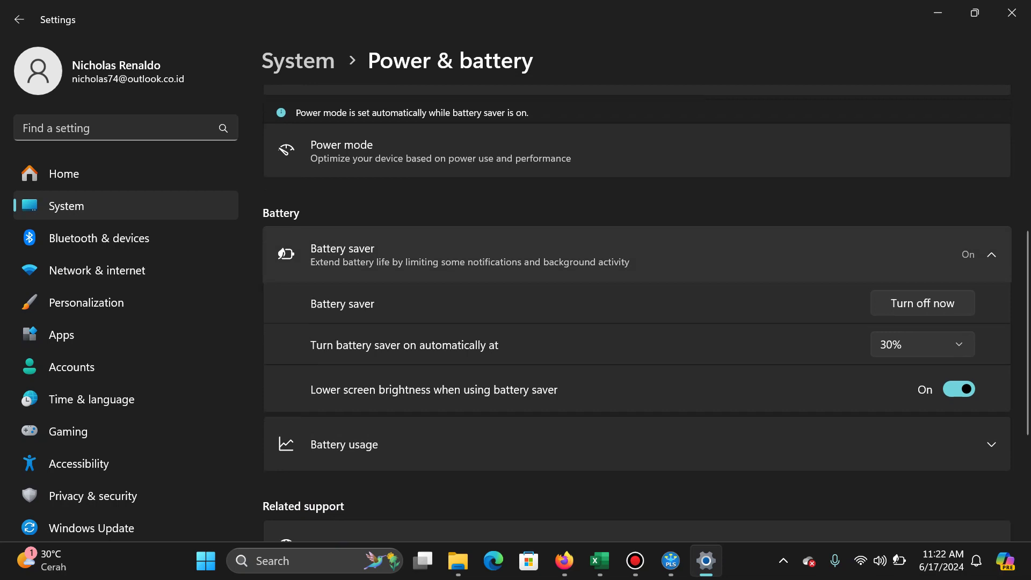
pyautogui.scroll(10, 637, 309)
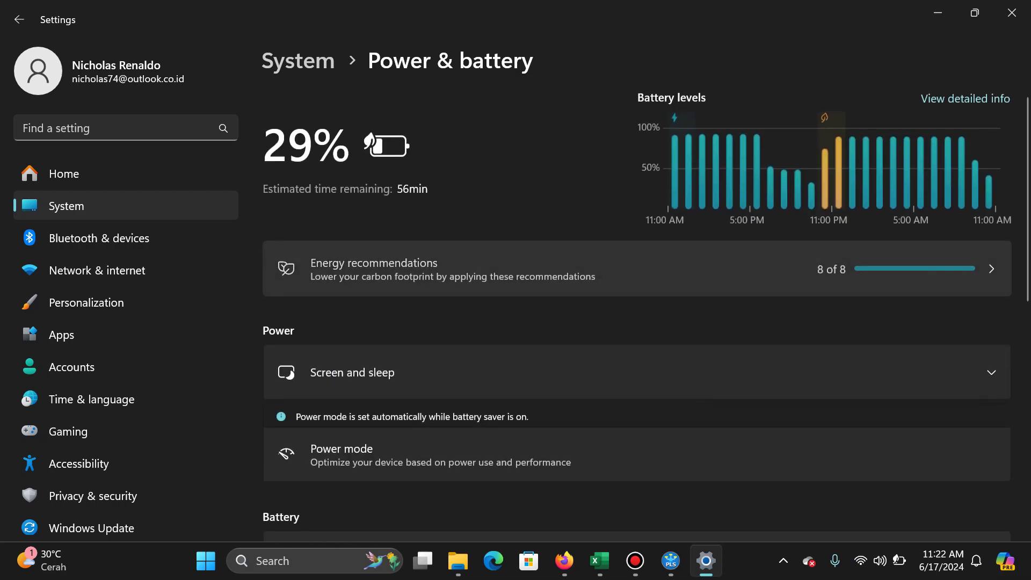
# Step: Open the personalization colour settings from the Dark Mode energy recommendation
pyautogui.click(637, 279)
pyautogui.scroll(-2, 637, 279)
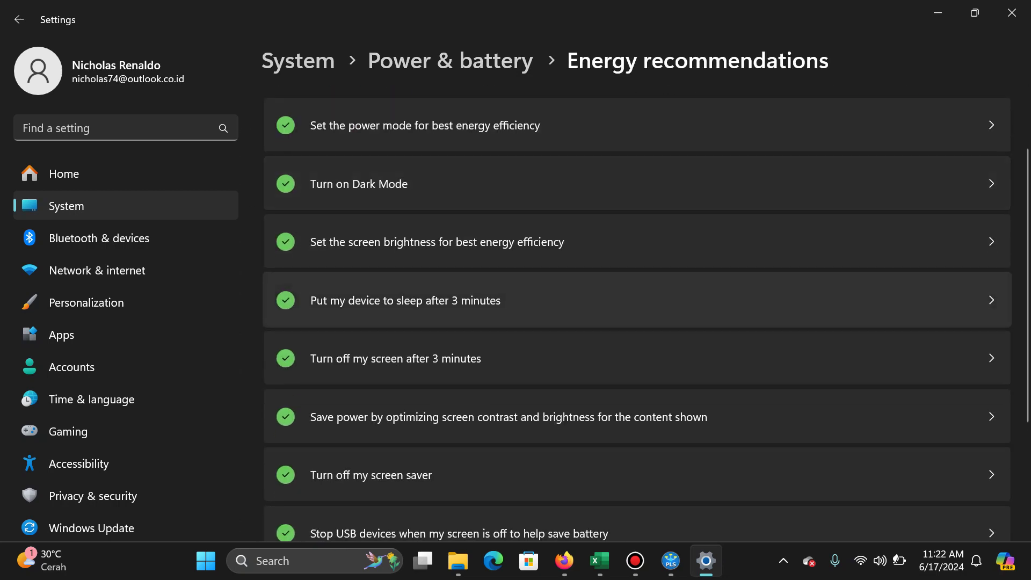
pyautogui.click(637, 184)
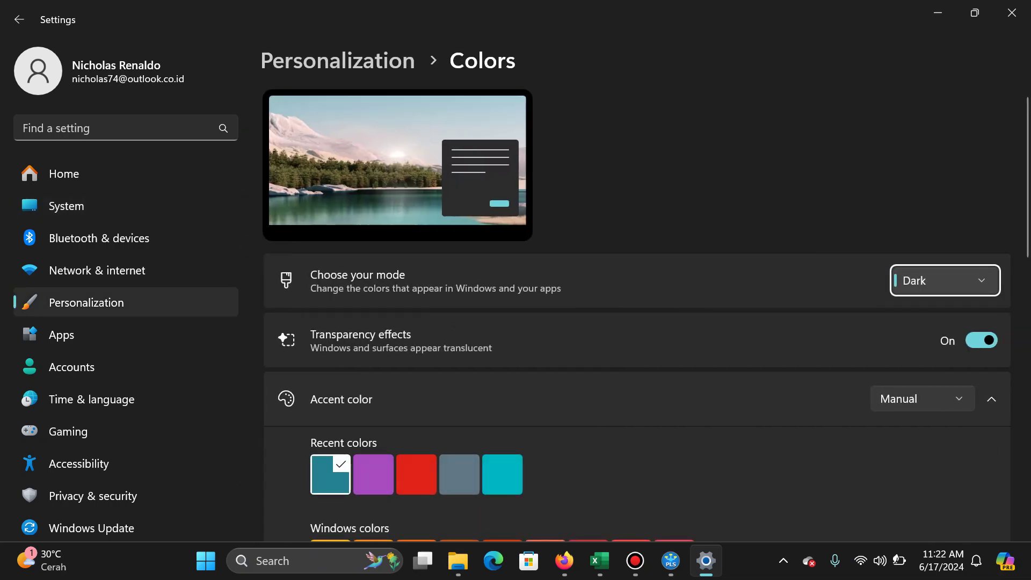
pyautogui.scroll(-2, 459, 370)
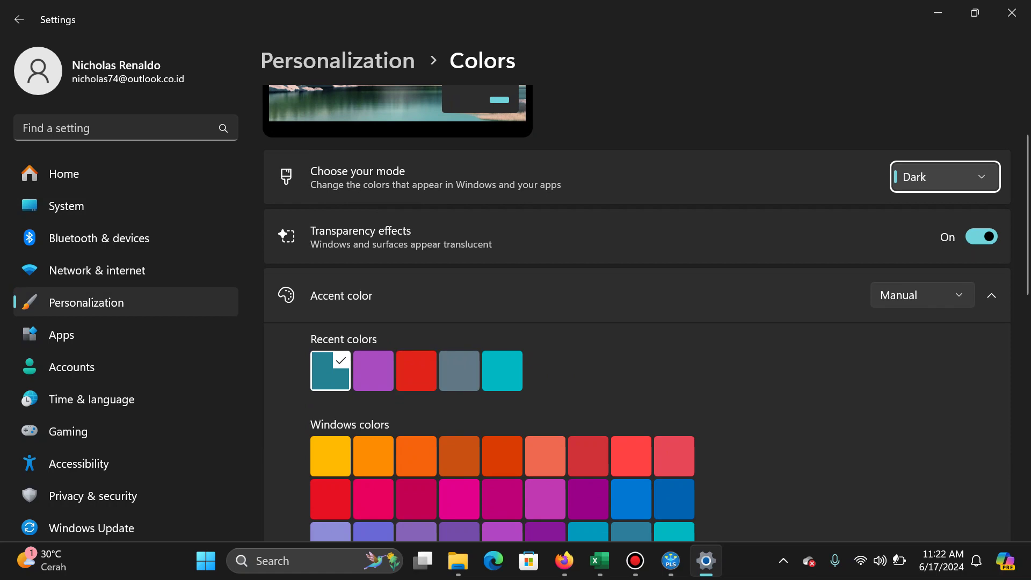
# Step: Try the Purple accent colour and restore the previous teal accent
pyautogui.click(373, 371)
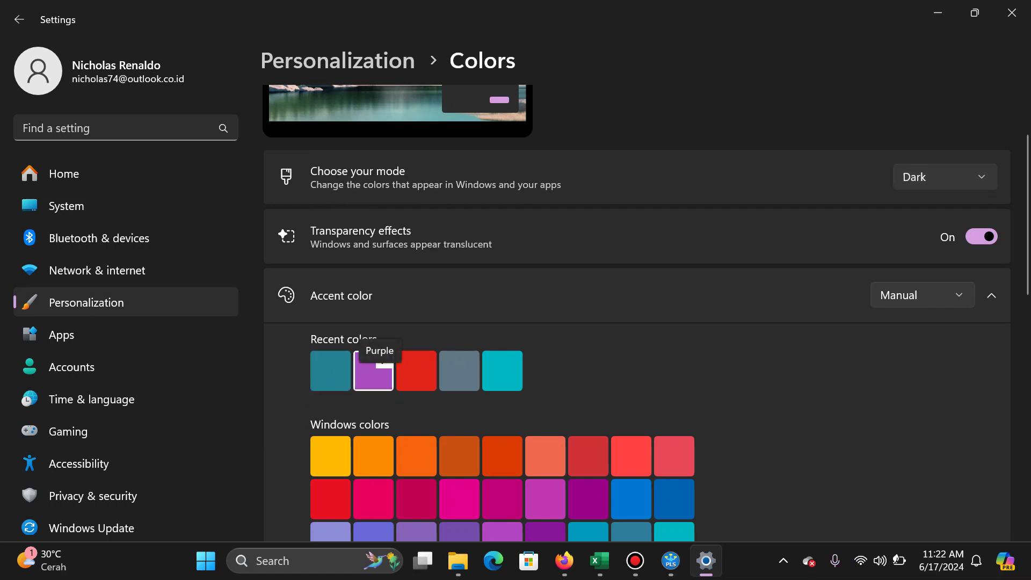
pyautogui.click(330, 371)
pyautogui.scroll(-3, 330, 371)
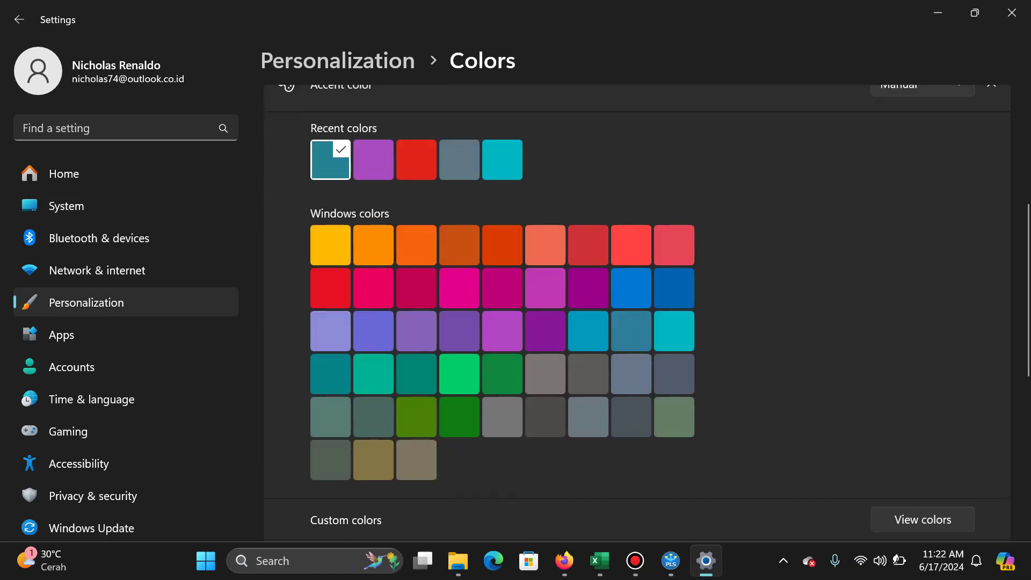
pyautogui.scroll(5, 330, 268)
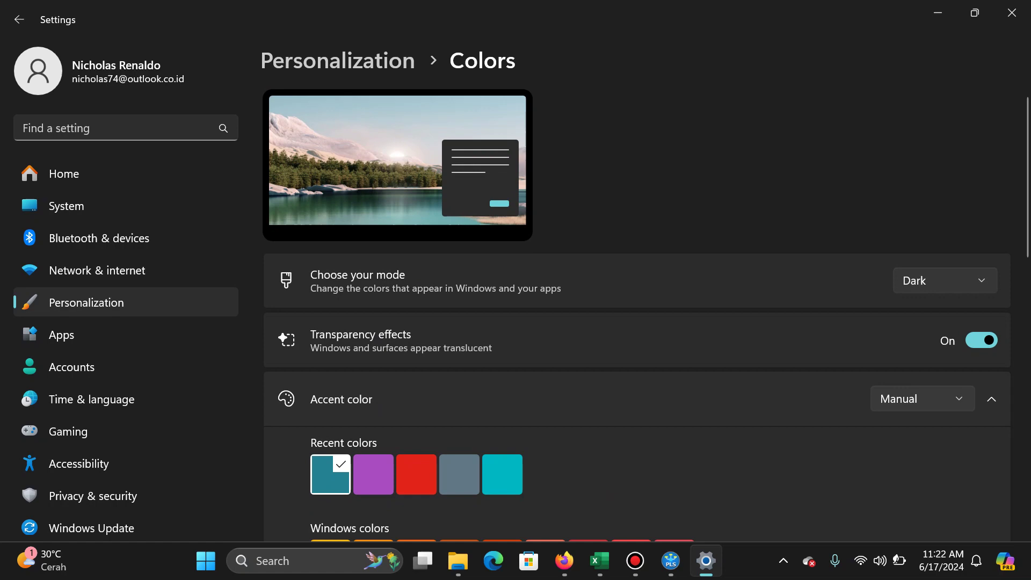
# Step: Set the Windows colour mode to Light and close the Settings window
pyautogui.click(945, 281)
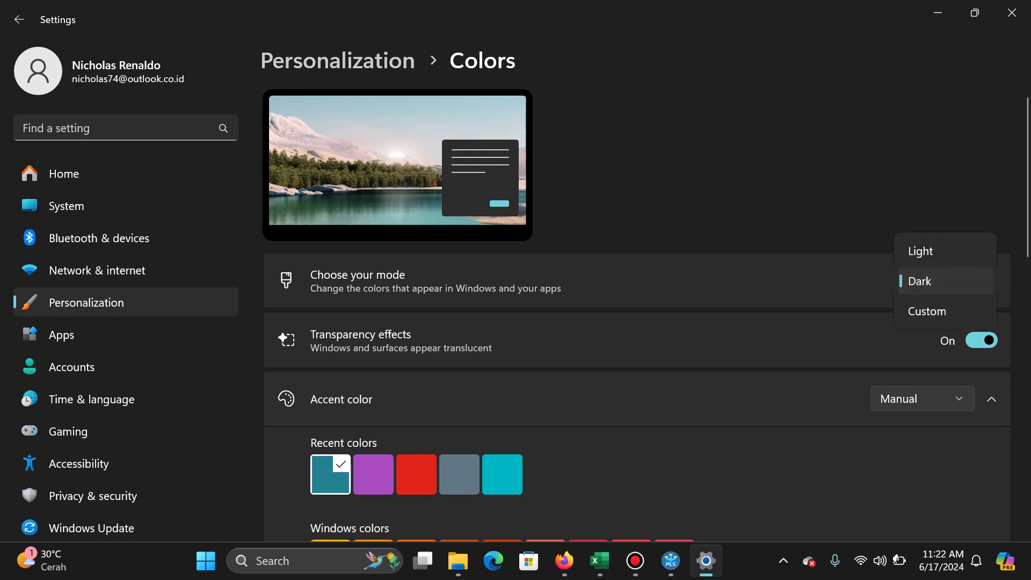
pyautogui.click(945, 251)
pyautogui.click(920, 251)
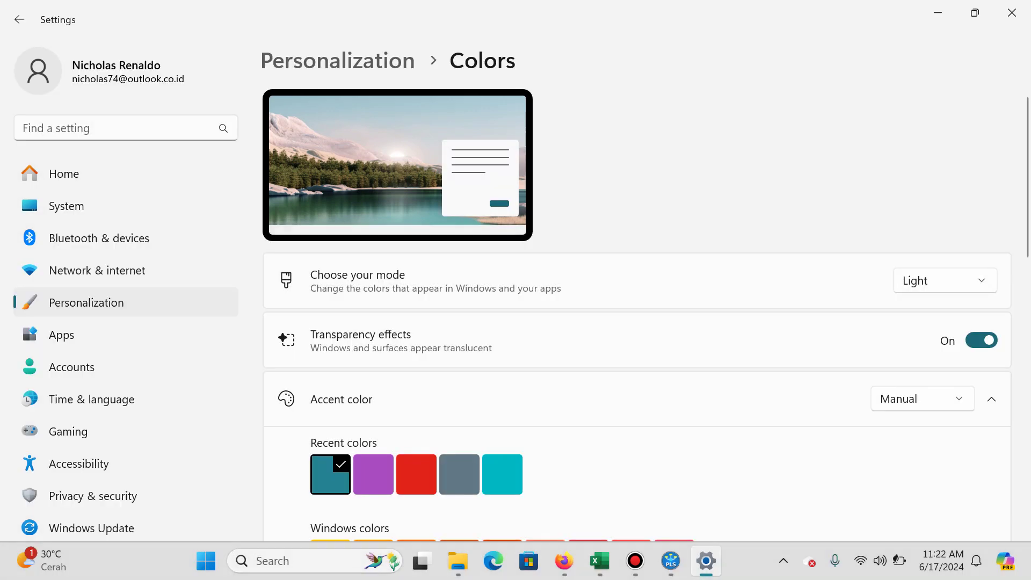
pyautogui.click(1011, 13)
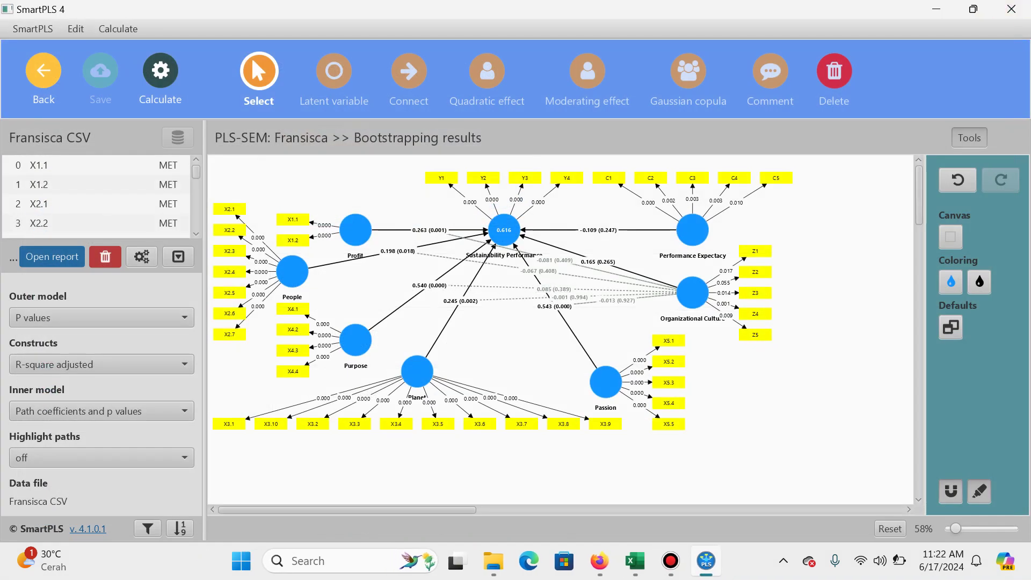
# Step: Enlarge the path model view to 67% and save the model
pyautogui.moveTo(955, 529); pyautogui.dragTo(958, 529)
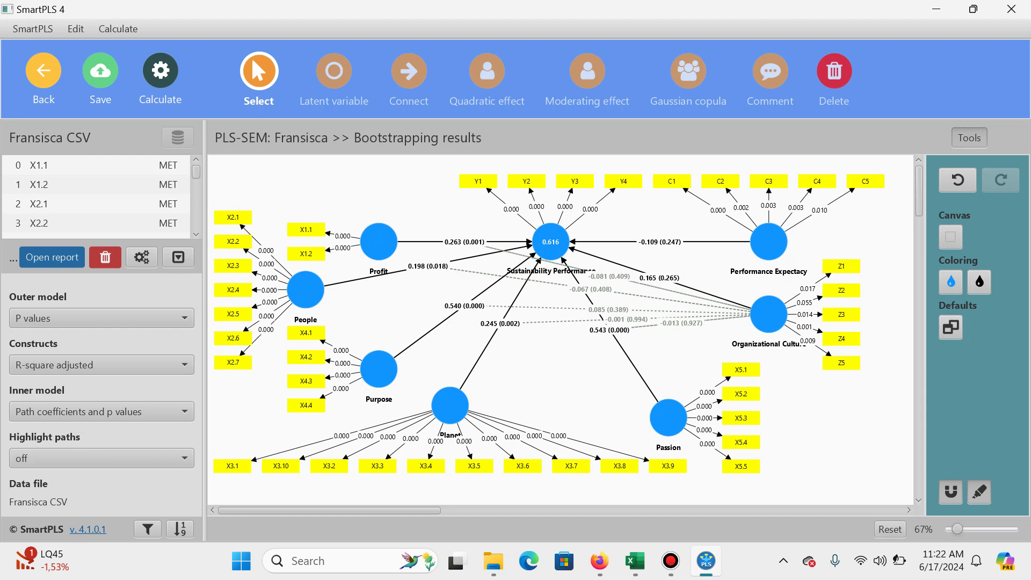
pyautogui.hotkey('ctrl', 's')
pyautogui.click(156, 76)
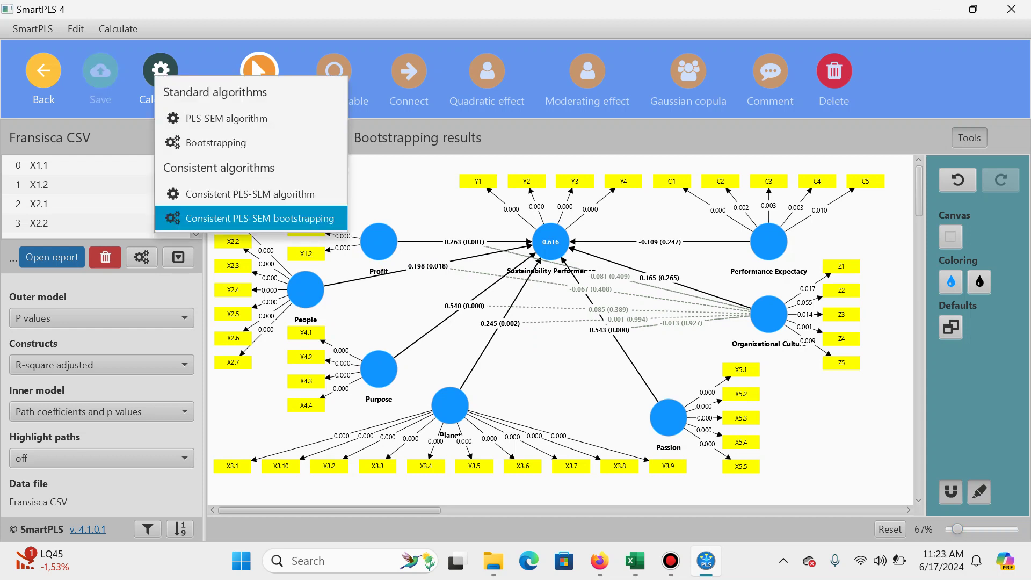
pyautogui.click(52, 257)
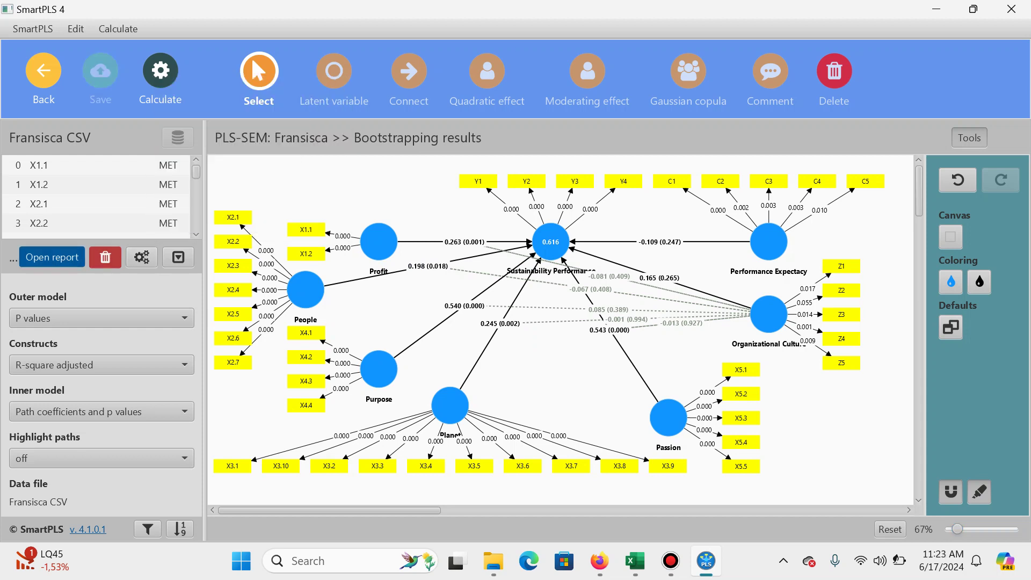
# Step: Open the bootstrapping report, examine the T statistics and p values of the path coefficients, and return to the model
pyautogui.doubleClick(52, 258)
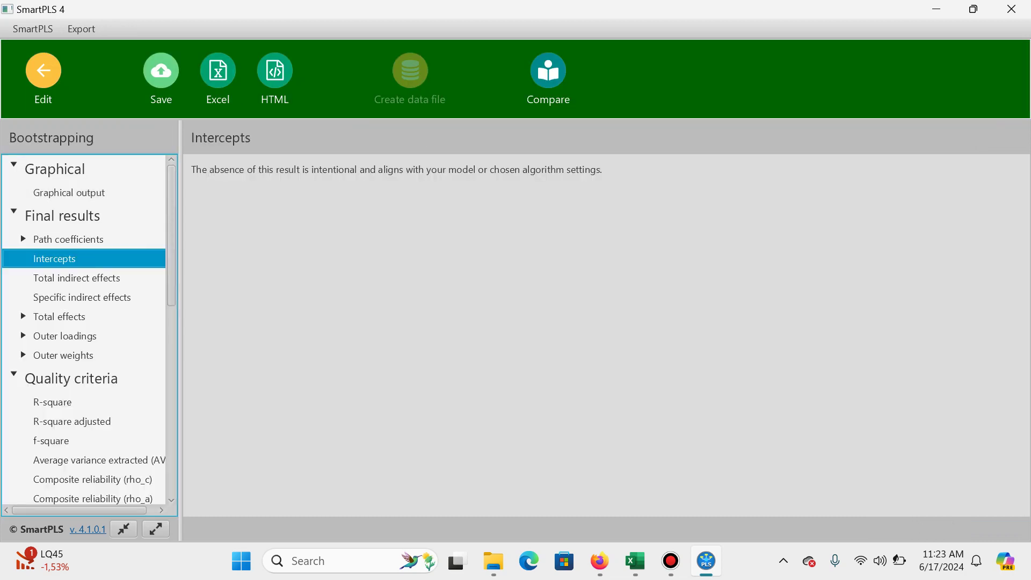
pyautogui.click(68, 239)
pyautogui.hscroll(3, 775, 335)
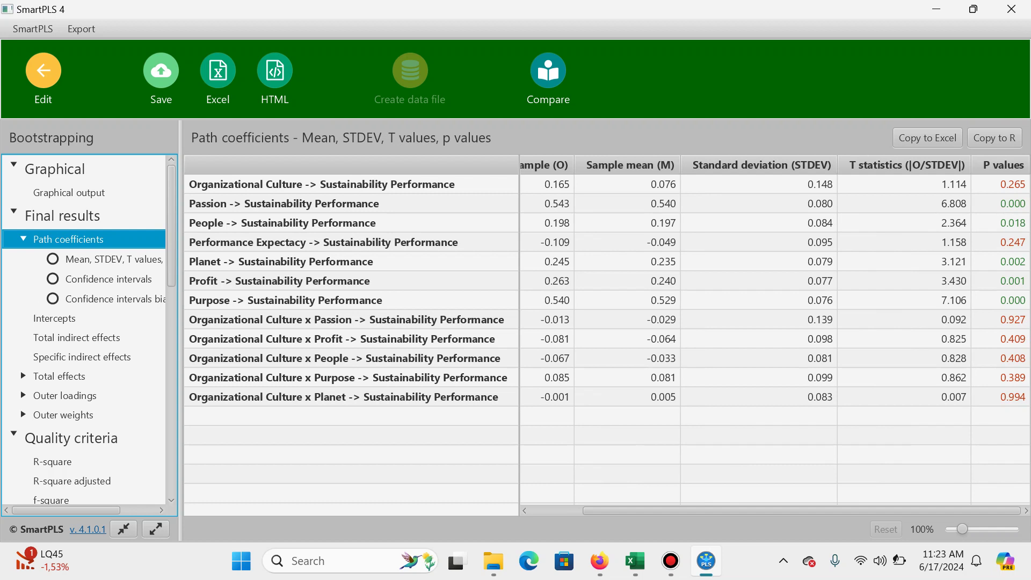
pyautogui.hscroll(-2, 775, 335)
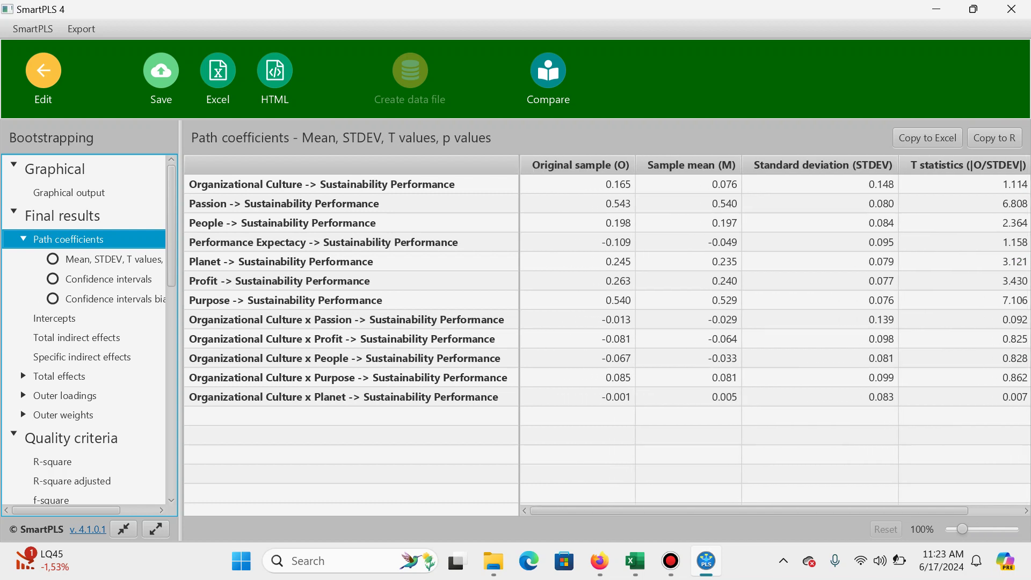
pyautogui.hscroll(2, 775, 335)
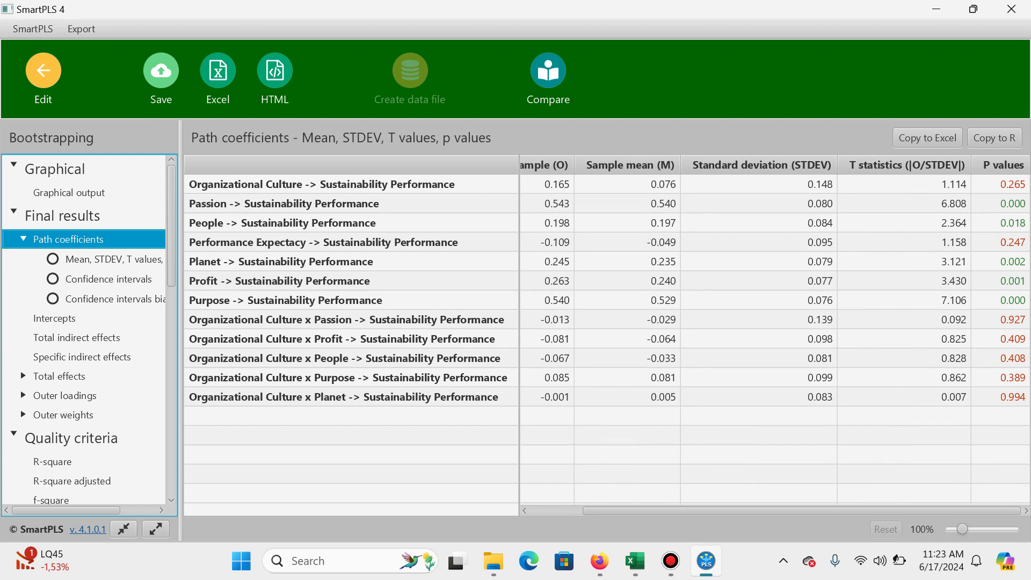
pyautogui.click(43, 70)
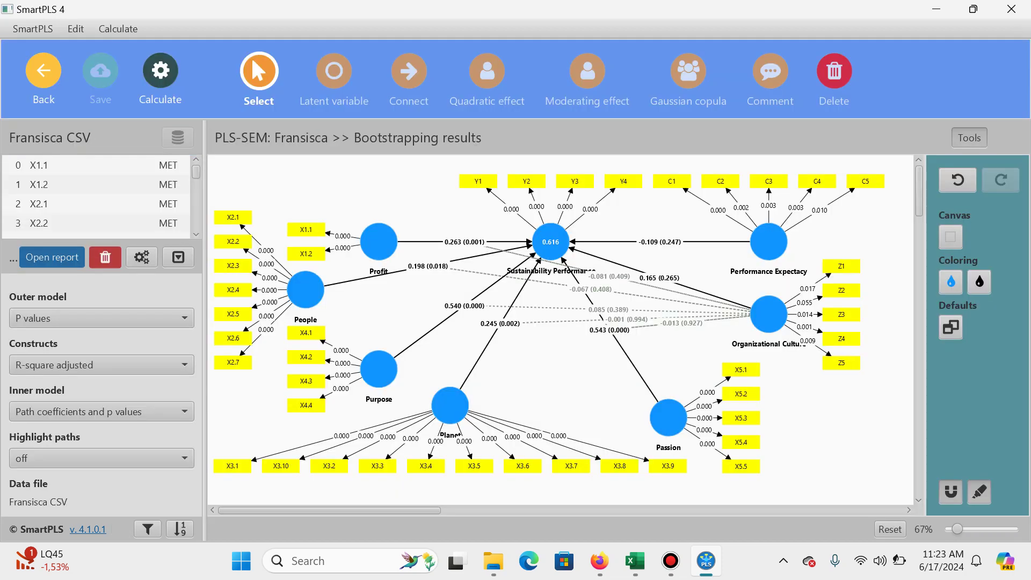
# Step: Calculate the PLS-SEM algorithm for the Fransisca model with the Path weighting scheme and Standardized results, and open its report
pyautogui.click(154, 69)
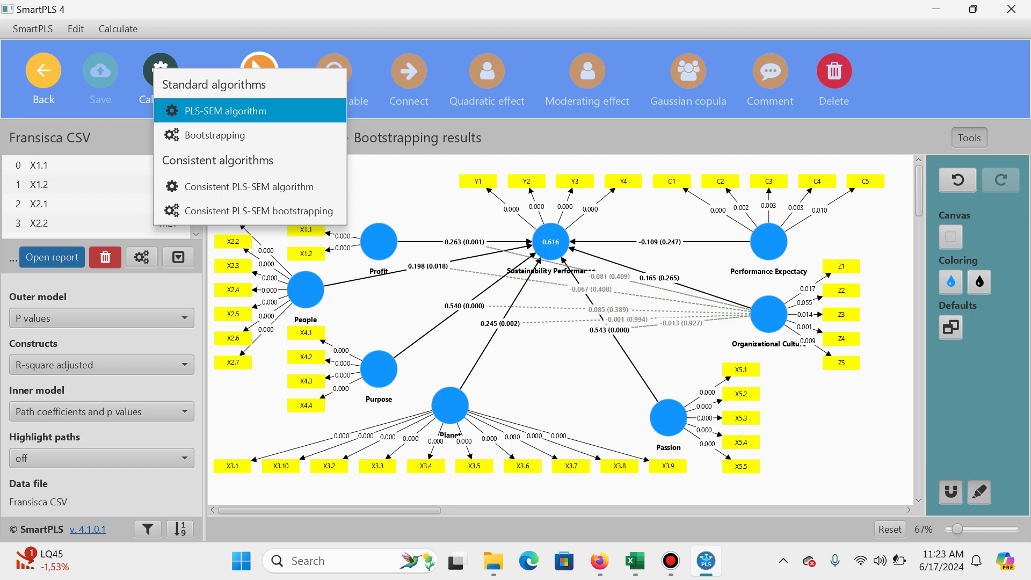
pyautogui.click(214, 110)
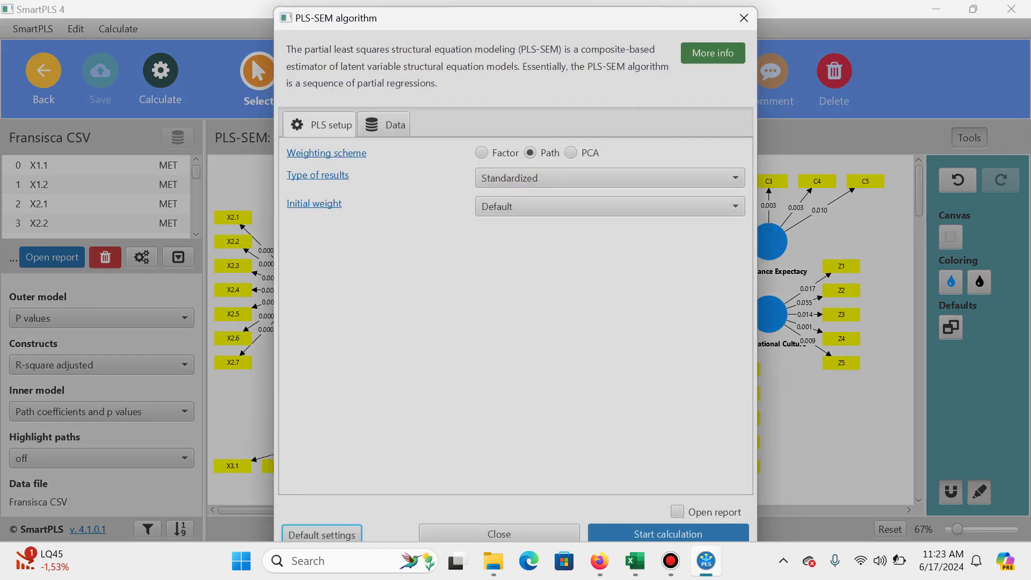
pyautogui.click(668, 533)
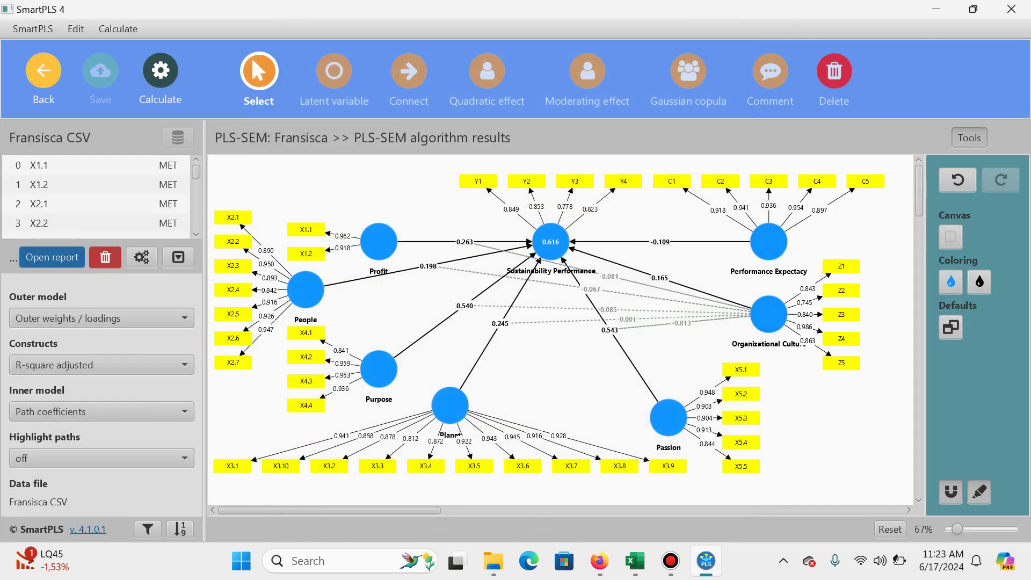
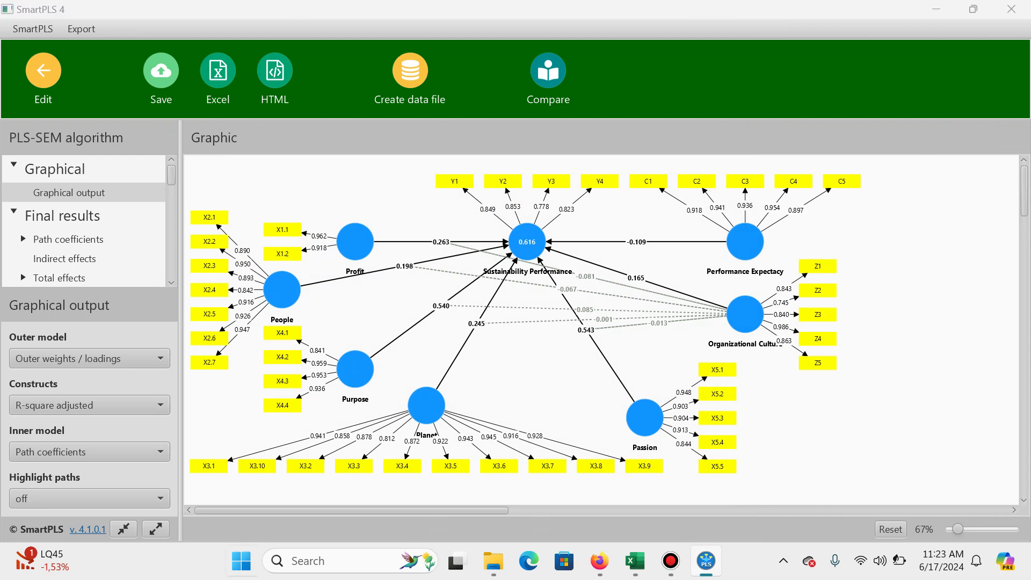
# Step: Capture the whole path model graphic from the report with Snipping Tool
pyautogui.press('super')
pyautogui.write('snip')
pyautogui.press('Return')
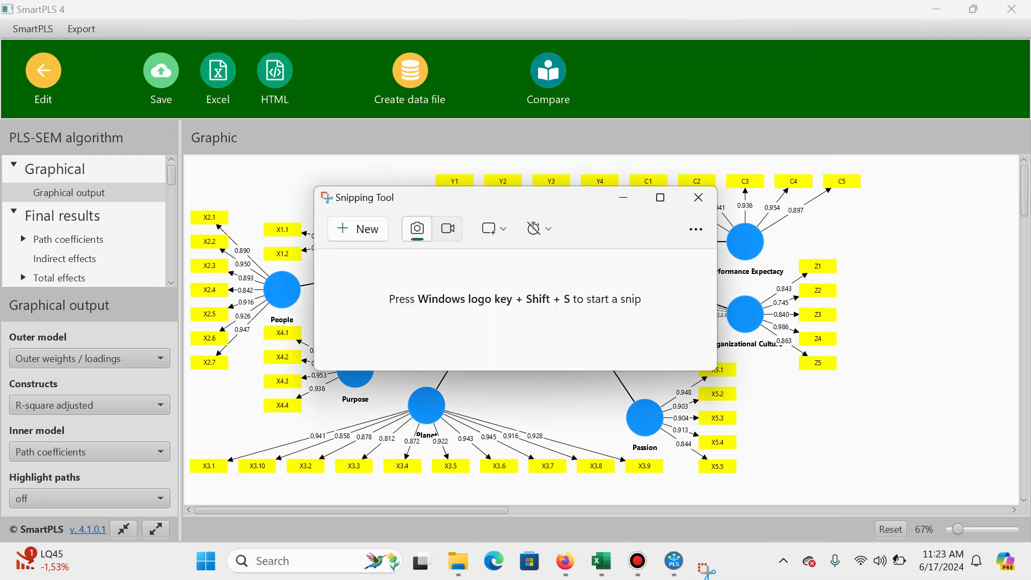
pyautogui.click(357, 228)
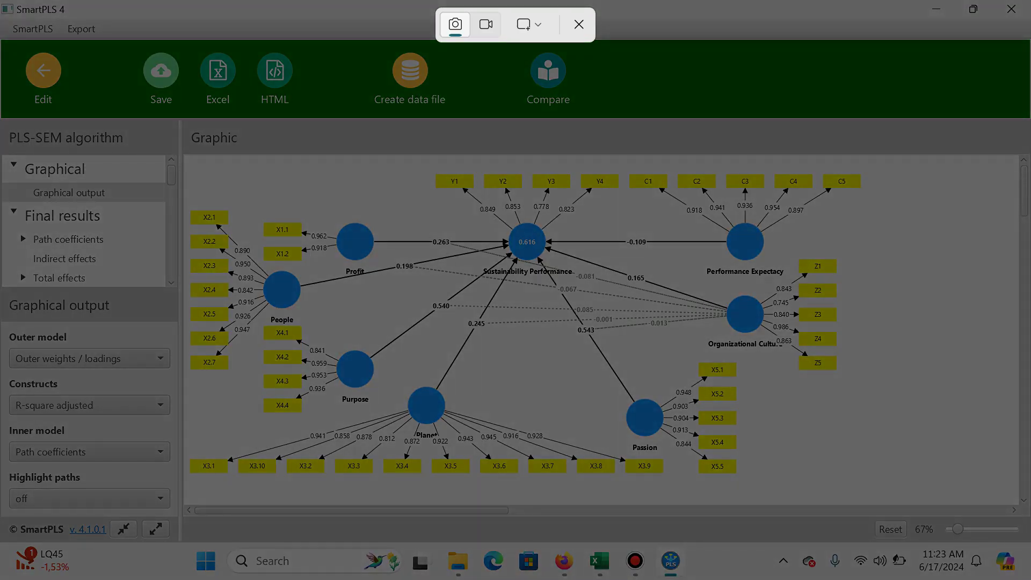
pyautogui.moveTo(184, 157); pyautogui.dragTo(867, 482)
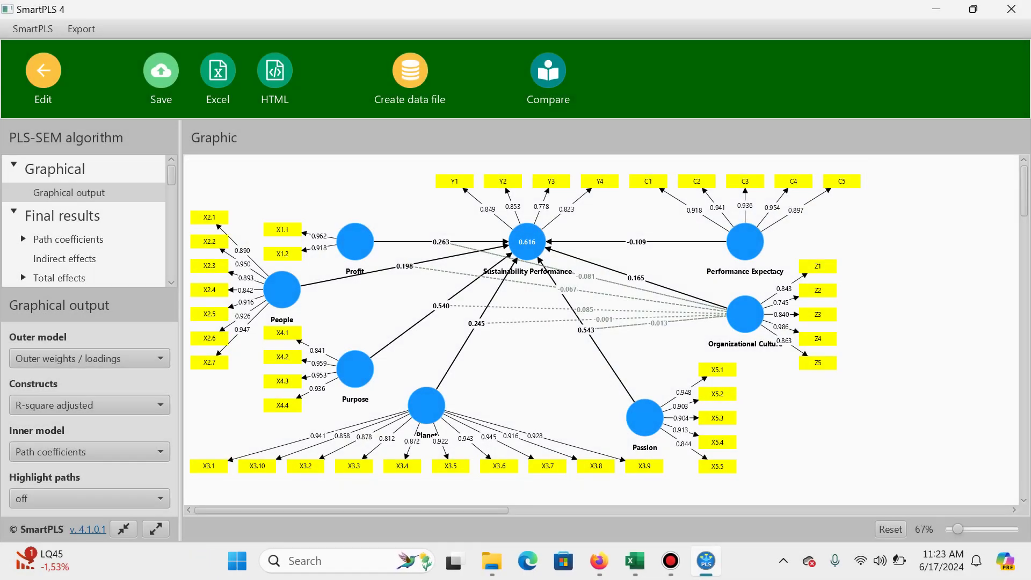
# Step: In Excel's Hasil Moderasi sheet, enter Model Algorithm in A1 and paste the model capture at A2, finishing with cell A24 selected
pyautogui.click(599, 560)
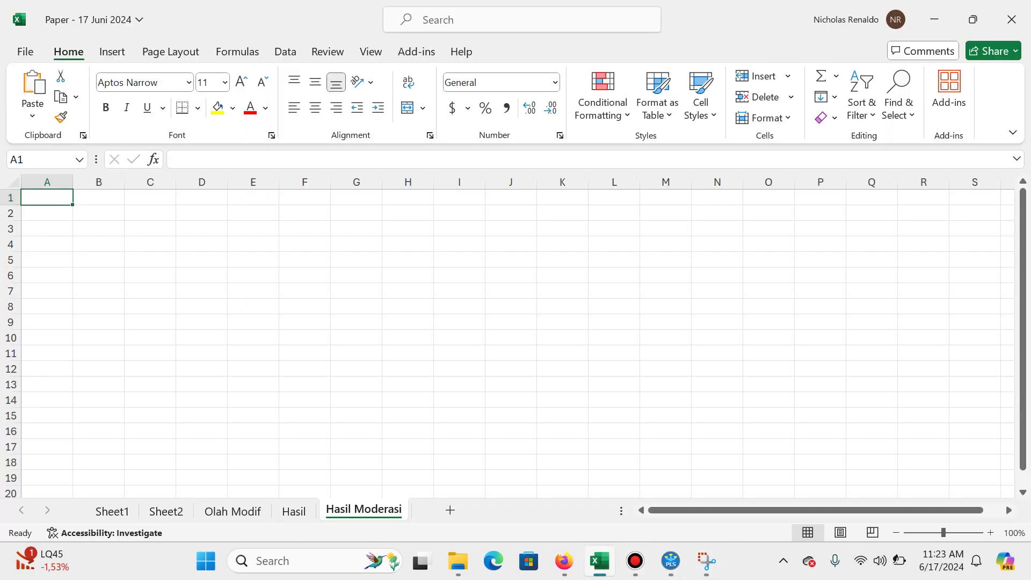
pyautogui.write('Model Al')
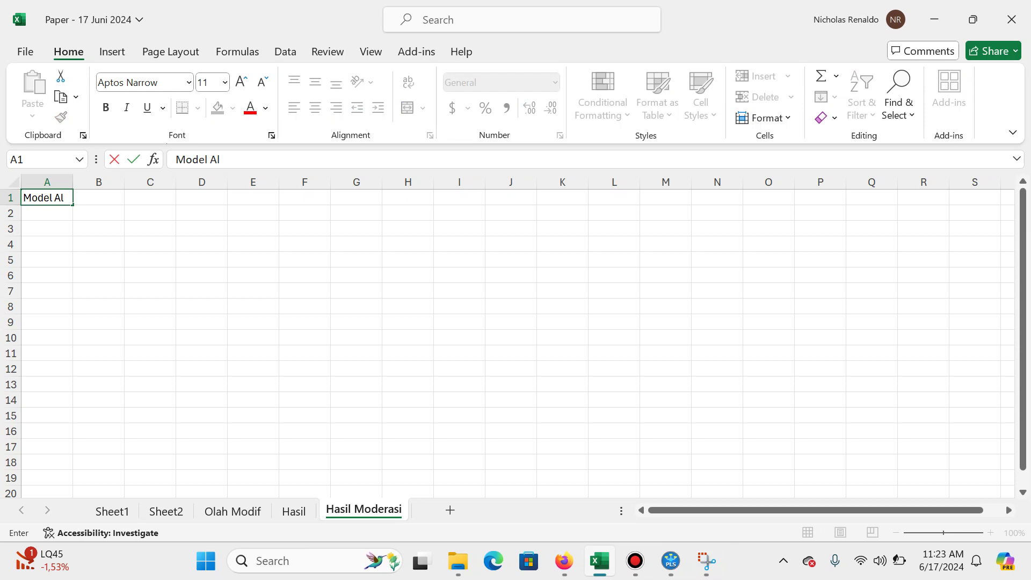
pyautogui.write('gorithm')
pyautogui.press('Return')
pyautogui.hotkey('ctrl', 'v')
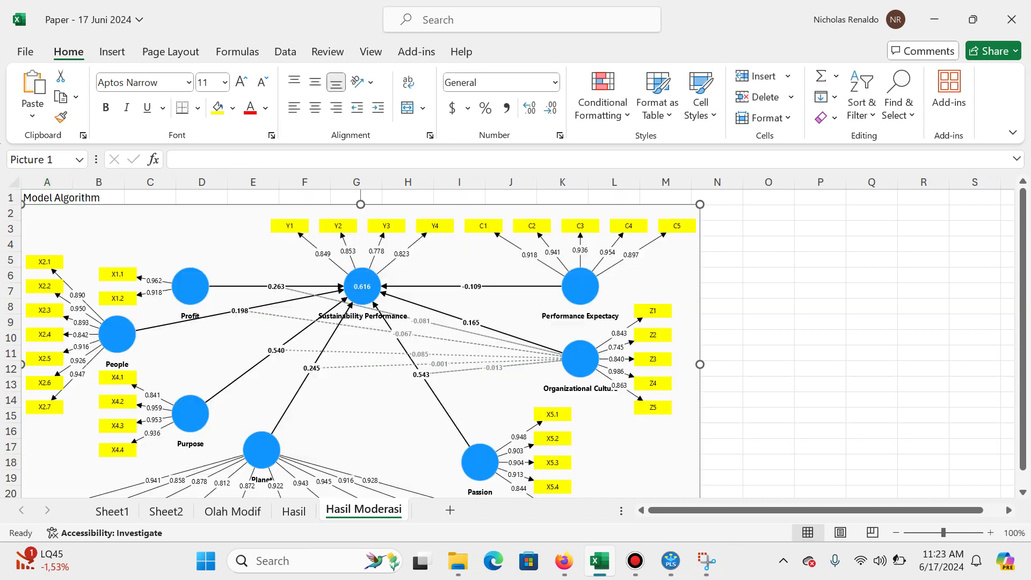
pyautogui.scroll(-6, 515, 343)
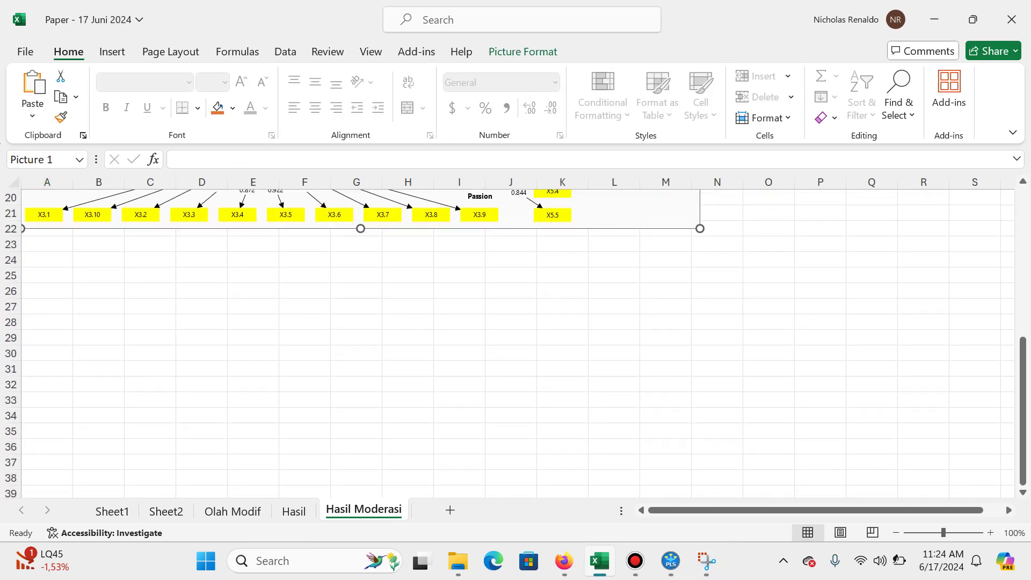
pyautogui.click(47, 260)
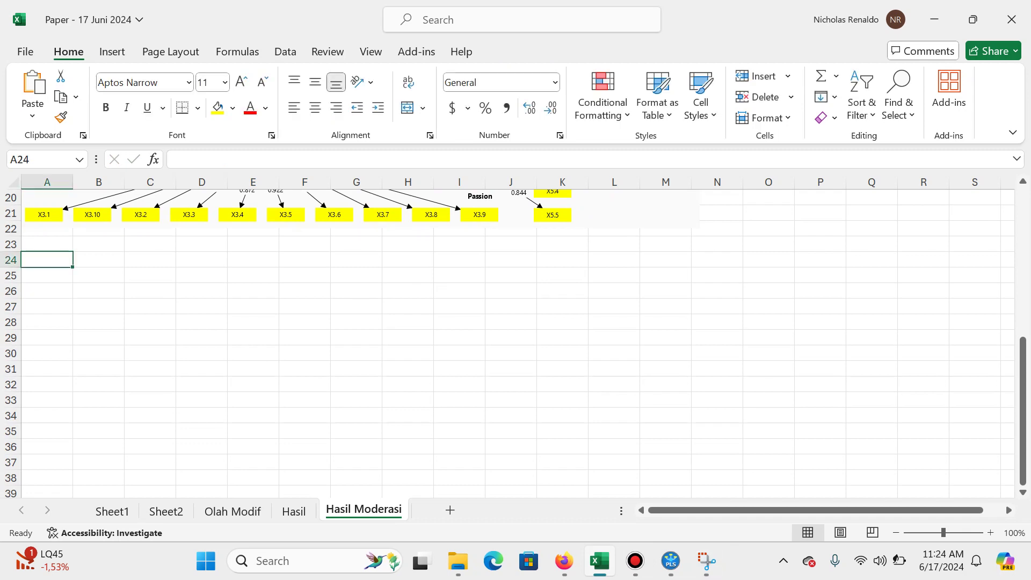
# Step: Switch back to SmartPLS and open the Outer loadings matrix in the PLS-SEM algorithm report
pyautogui.hotkey('alt', 'Tab')
pyautogui.hotkey('alt', 'Tab')
pyautogui.press('Tab')
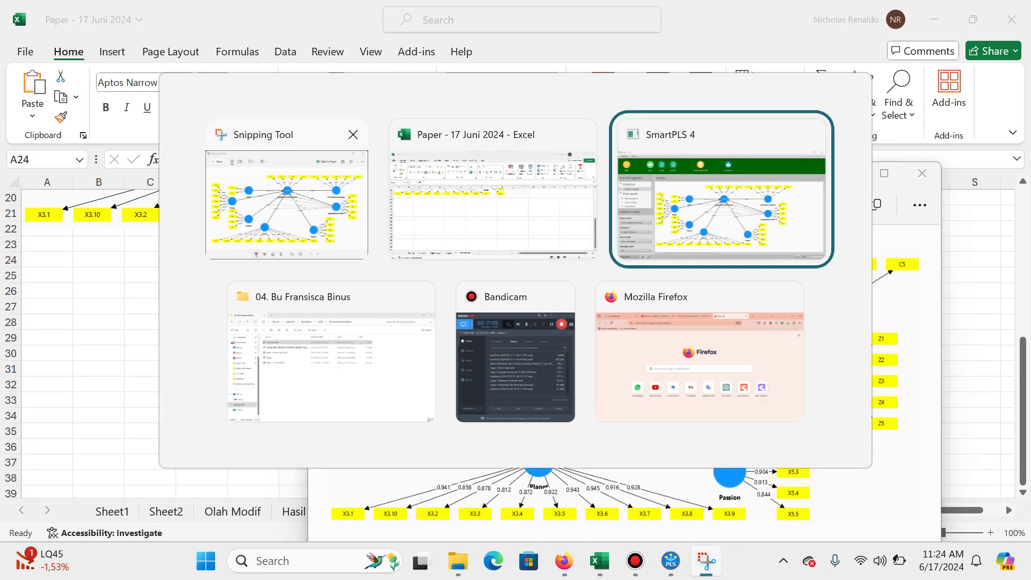
pyautogui.click(68, 240)
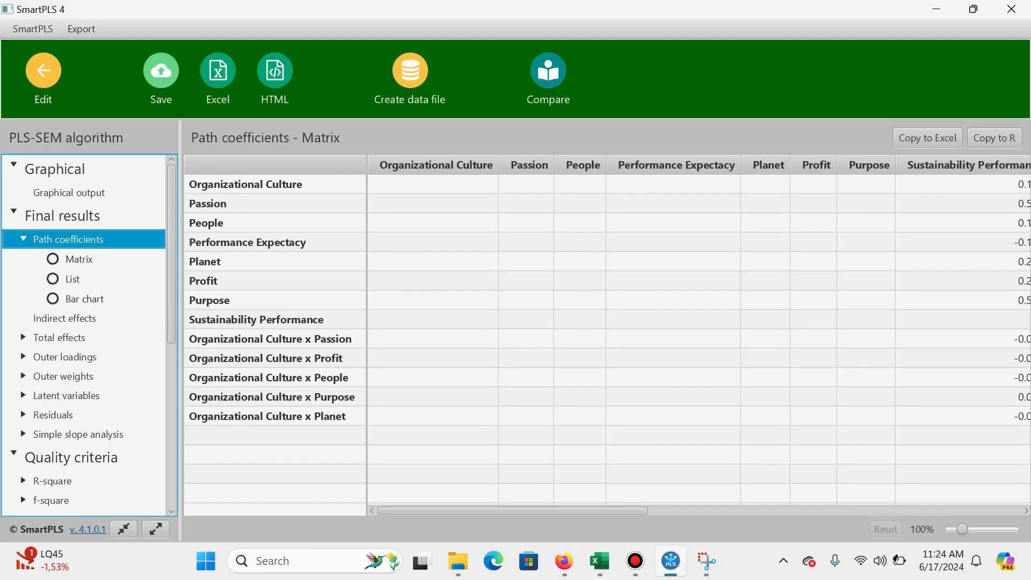
pyautogui.scroll(-3, 84, 333)
pyautogui.click(65, 290)
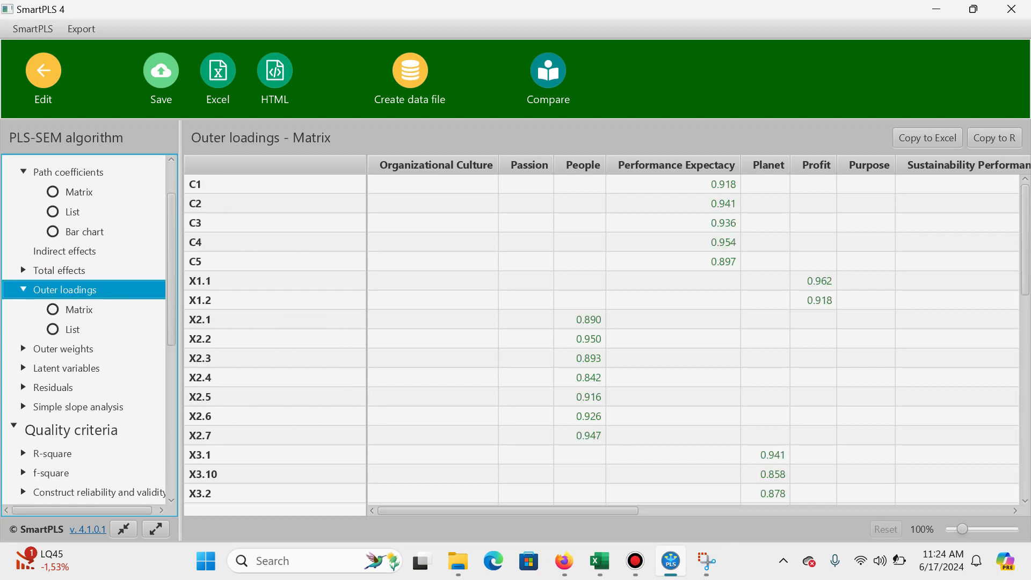
# Step: Reduce the outer loadings matrix view to 95% so the columns through Sustainability Performance fit
pyautogui.moveTo(961, 529); pyautogui.dragTo(951, 530)
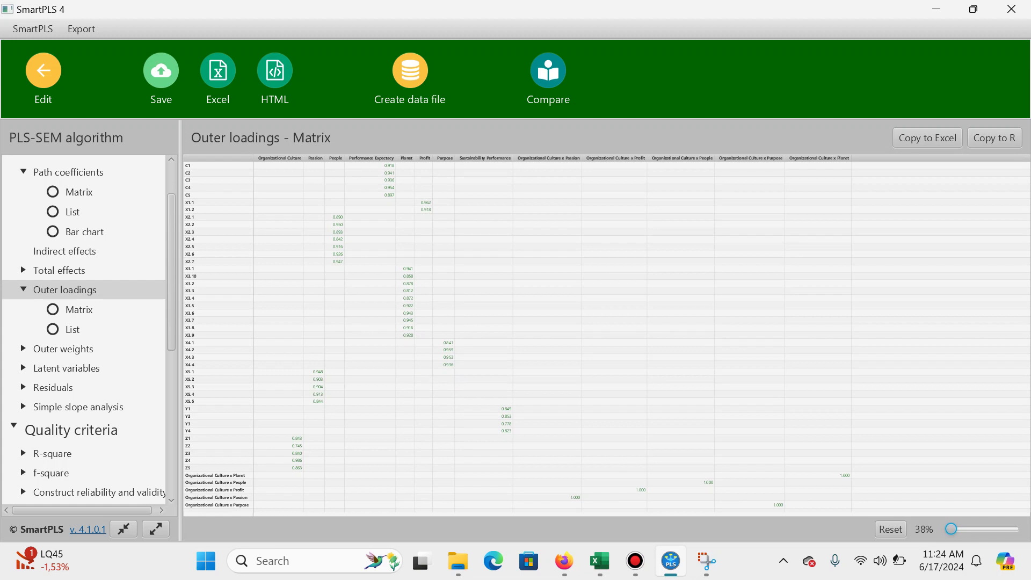
pyautogui.moveTo(951, 530); pyautogui.dragTo(958, 529)
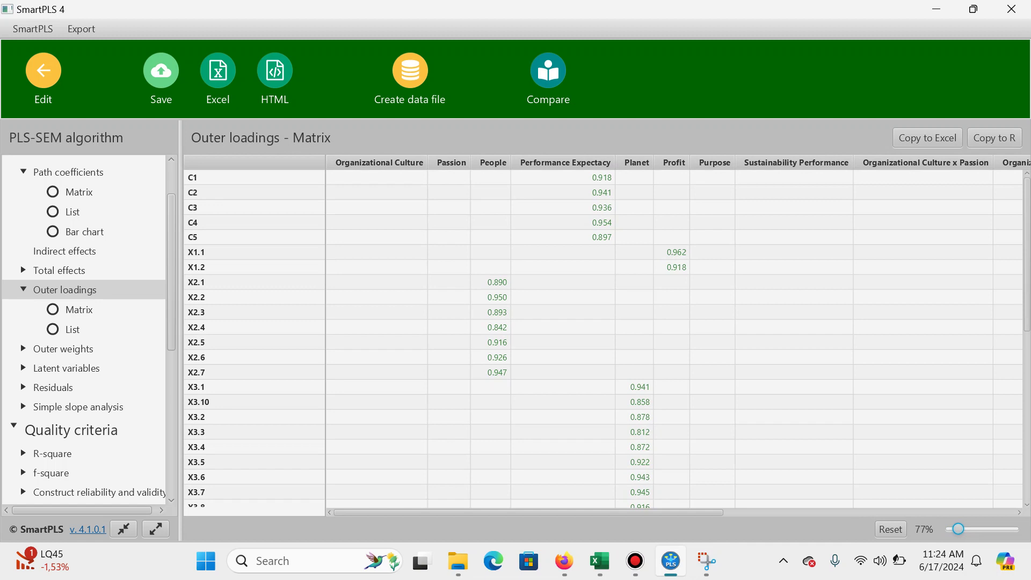
pyautogui.click(891, 530)
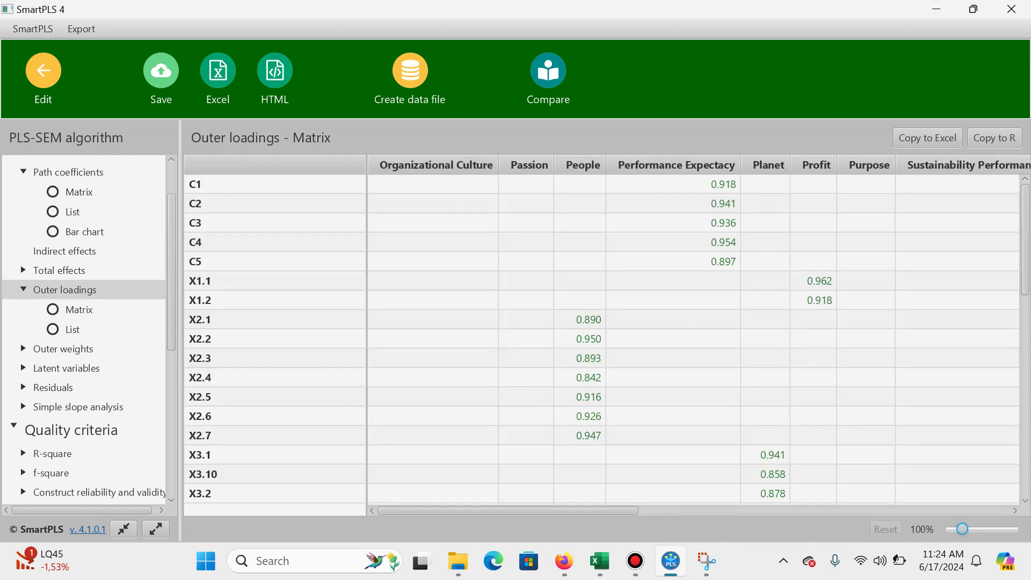
pyautogui.moveTo(962, 530); pyautogui.dragTo(961, 530)
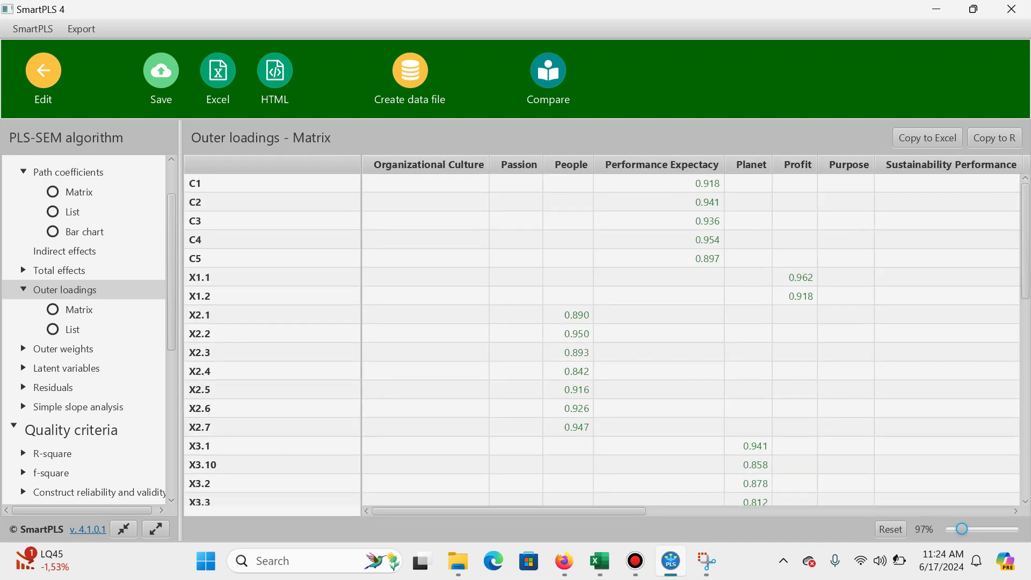
pyautogui.moveTo(961, 529); pyautogui.dragTo(962, 529)
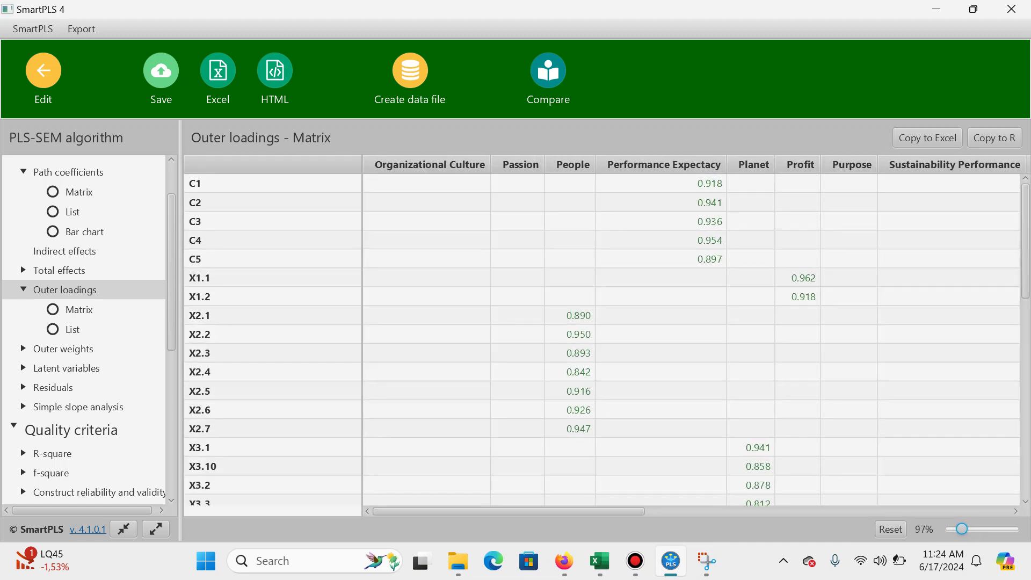
pyautogui.scroll(-10, 607, 338)
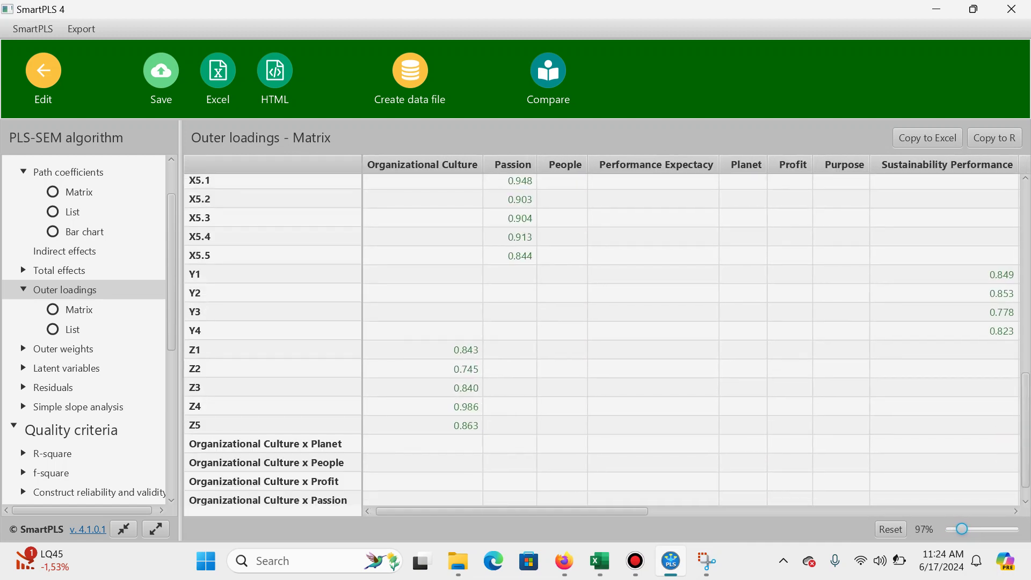
pyautogui.hscroll(-1, 607, 339)
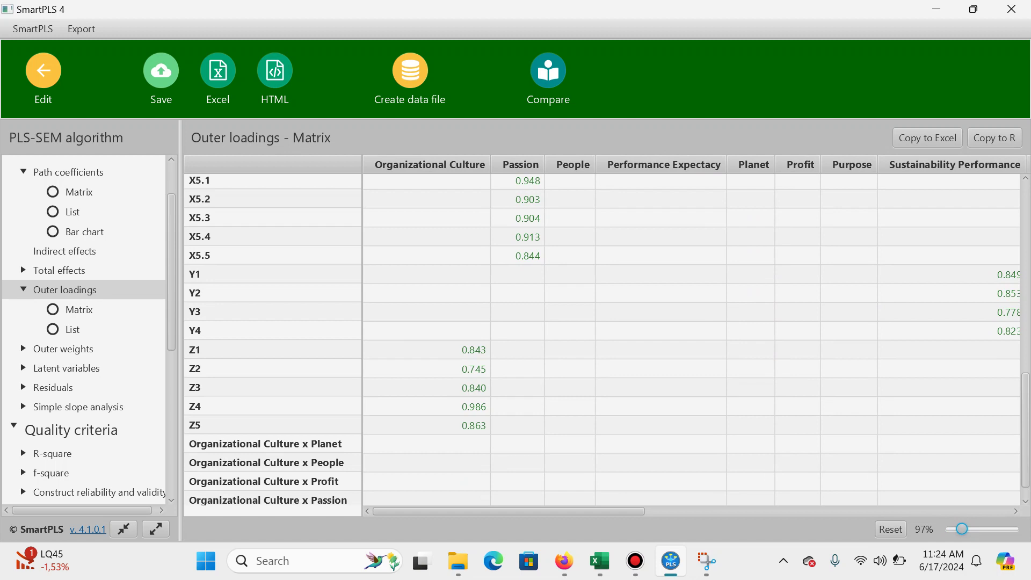
pyautogui.moveTo(962, 529); pyautogui.dragTo(962, 529)
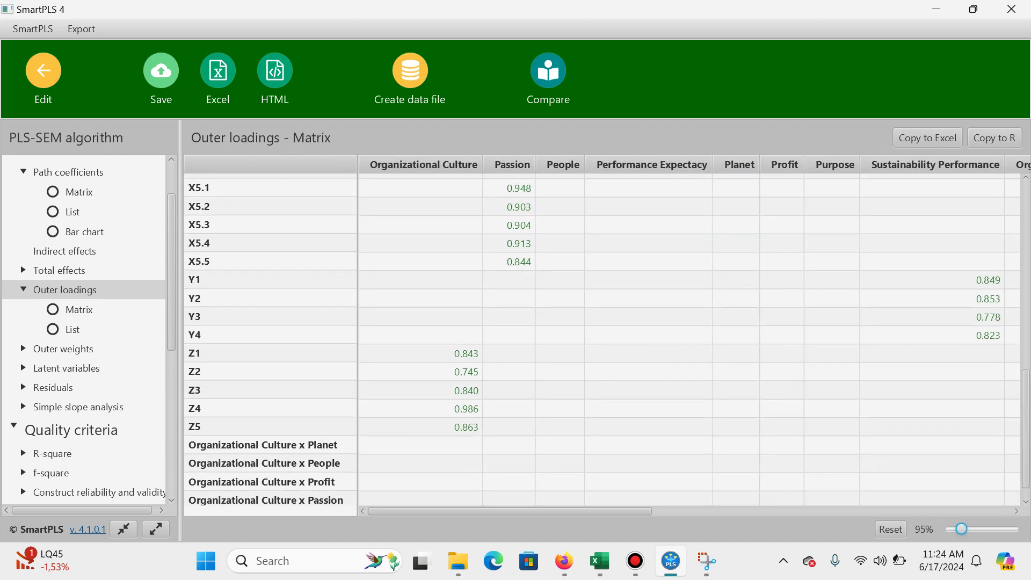
# Step: Capture the first part of the outer loadings matrix, rows C1 to X3.3, with Snipping Tool
pyautogui.scroll(5, 606, 338)
pyautogui.click(206, 561)
pyautogui.write('snip')
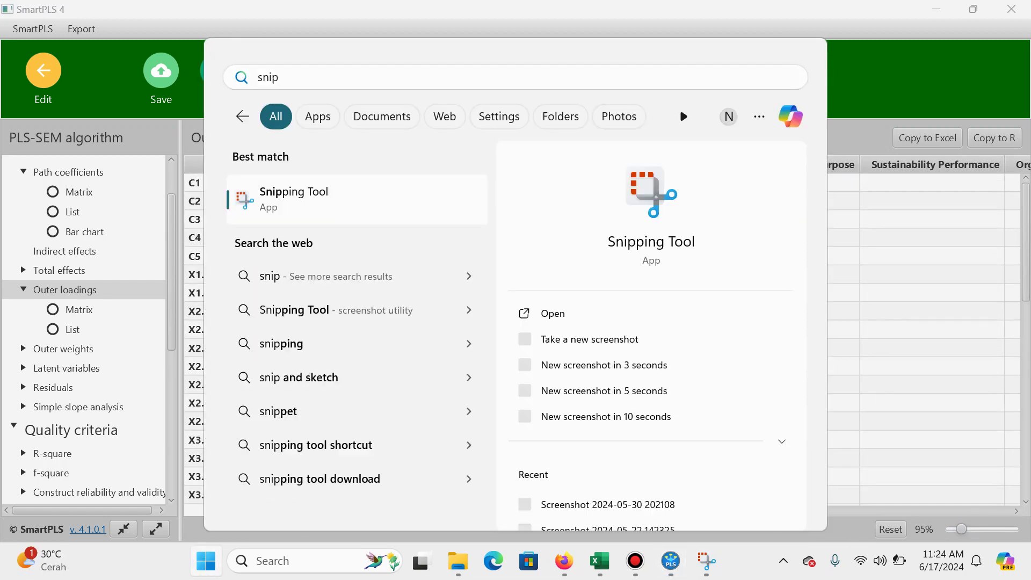
pyautogui.press('Return')
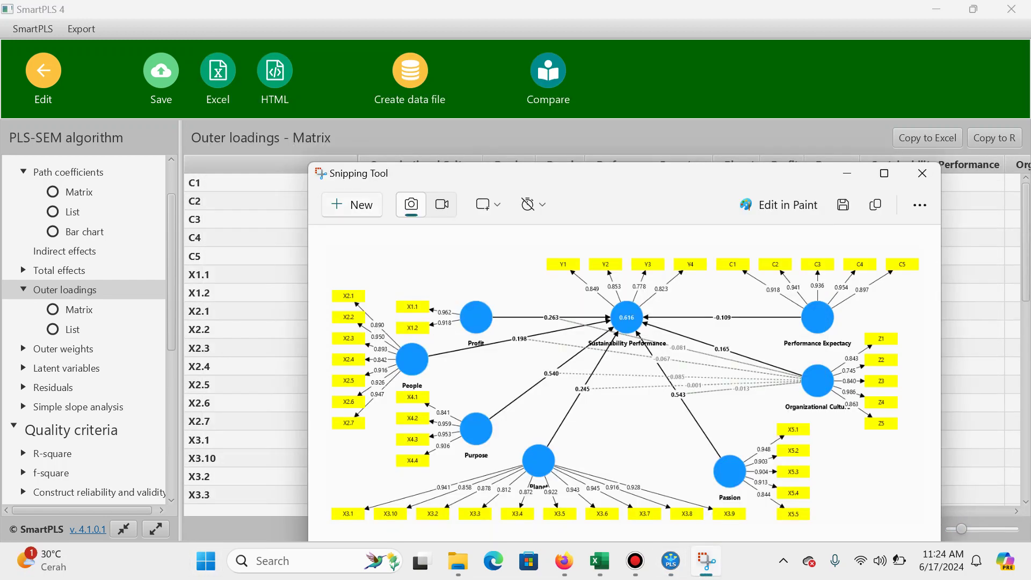
pyautogui.click(352, 205)
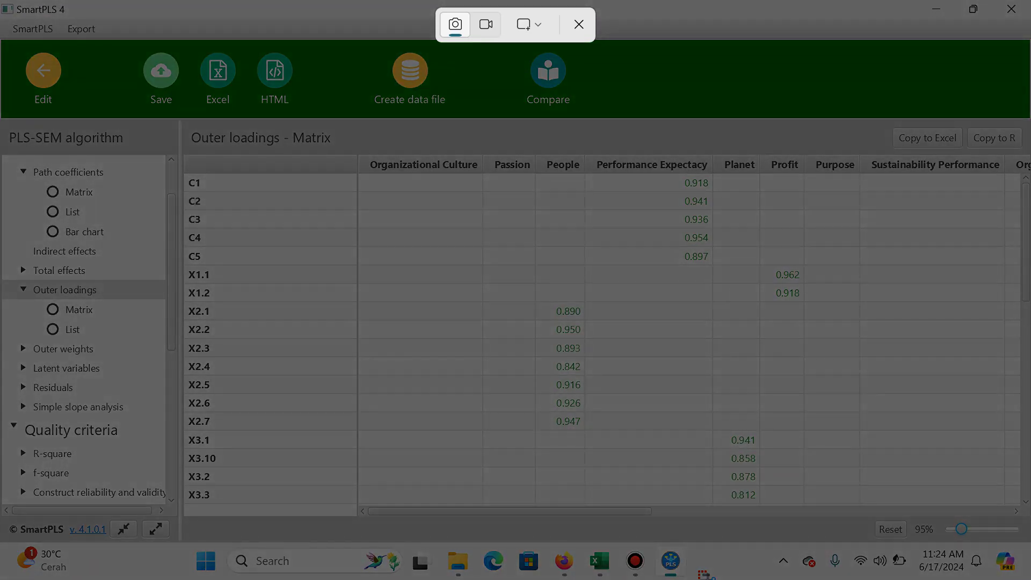
pyautogui.moveTo(182, 127); pyautogui.dragTo(1018, 519)
# Step: In Excel, enter the heading Outer loadings in A24 and paste the matrix capture at A25, finishing with cell A51 selected
pyautogui.hotkey('alt', 'Tab')
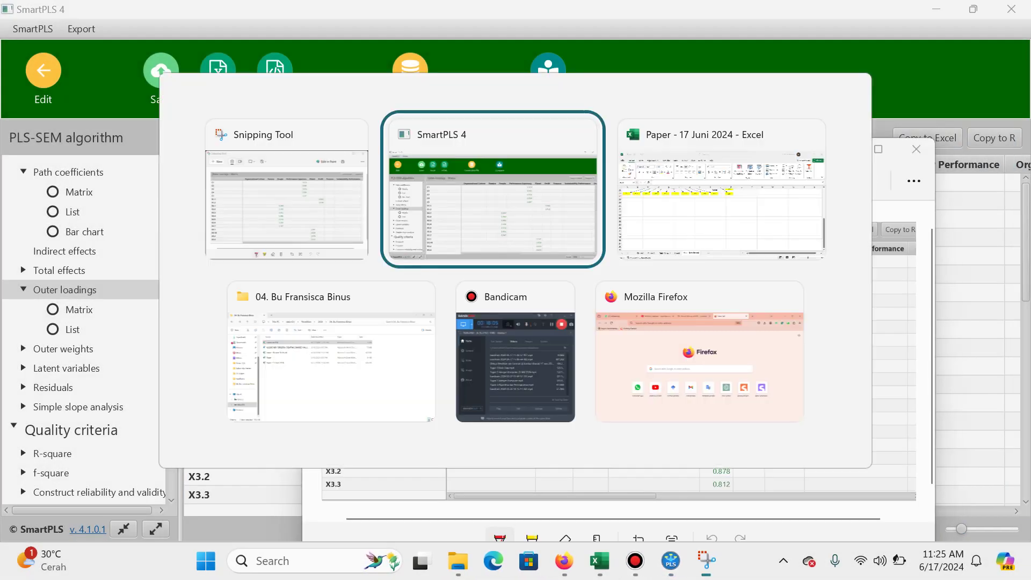
pyautogui.write('Outer')
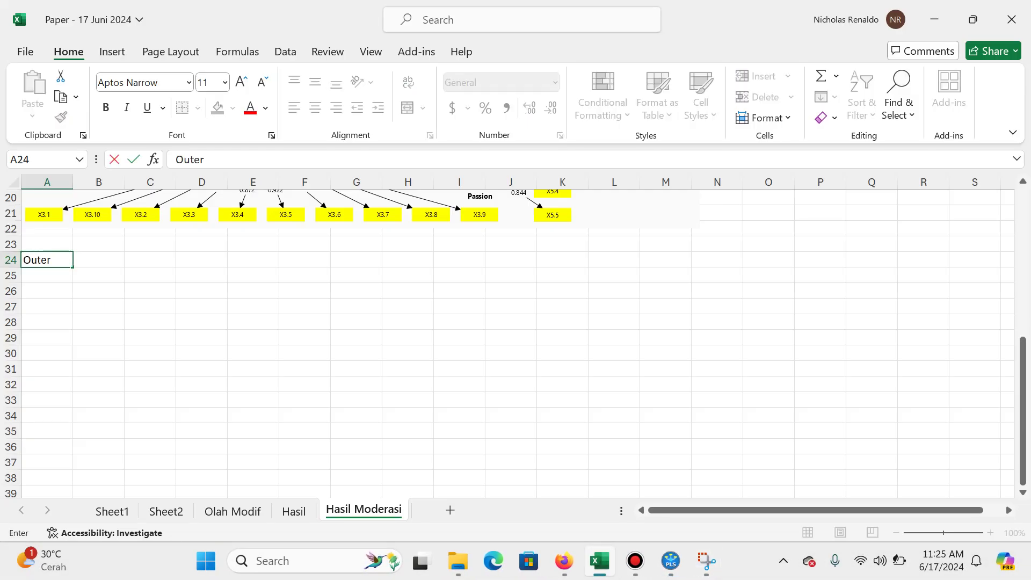
pyautogui.write(' loadings')
pyautogui.press('Return')
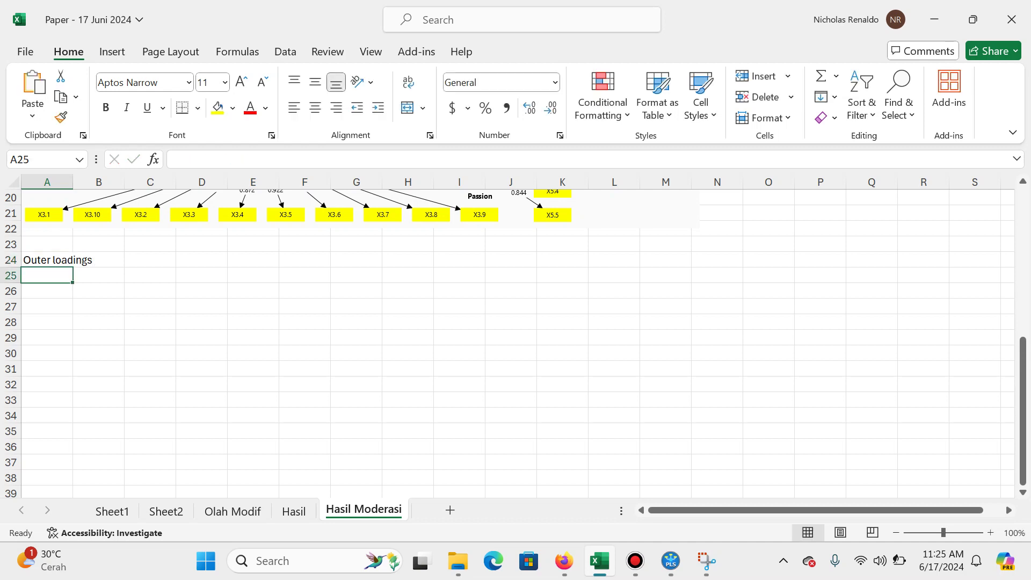
pyautogui.hotkey('ctrl', 'v')
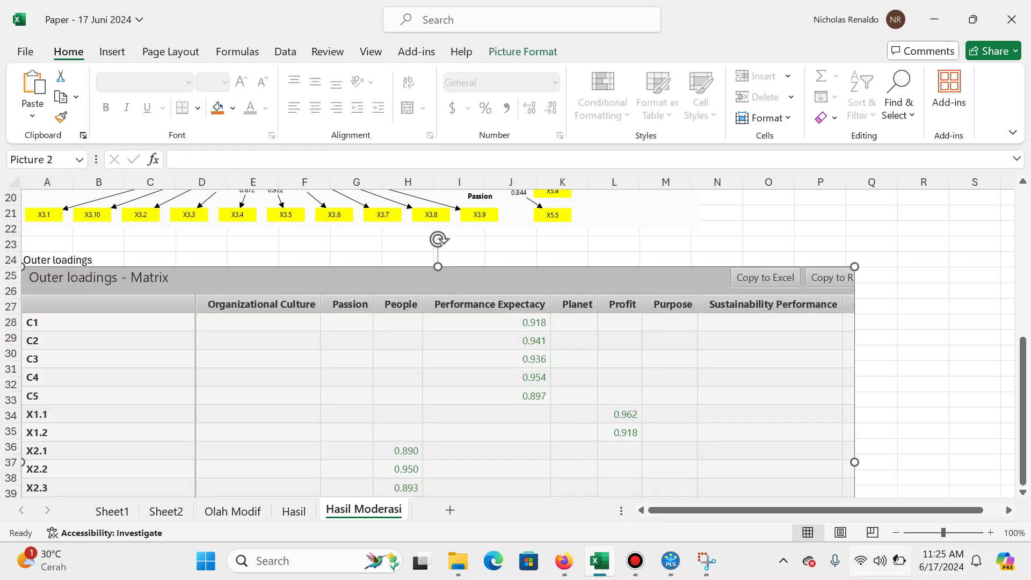
pyautogui.scroll(-7, 516, 344)
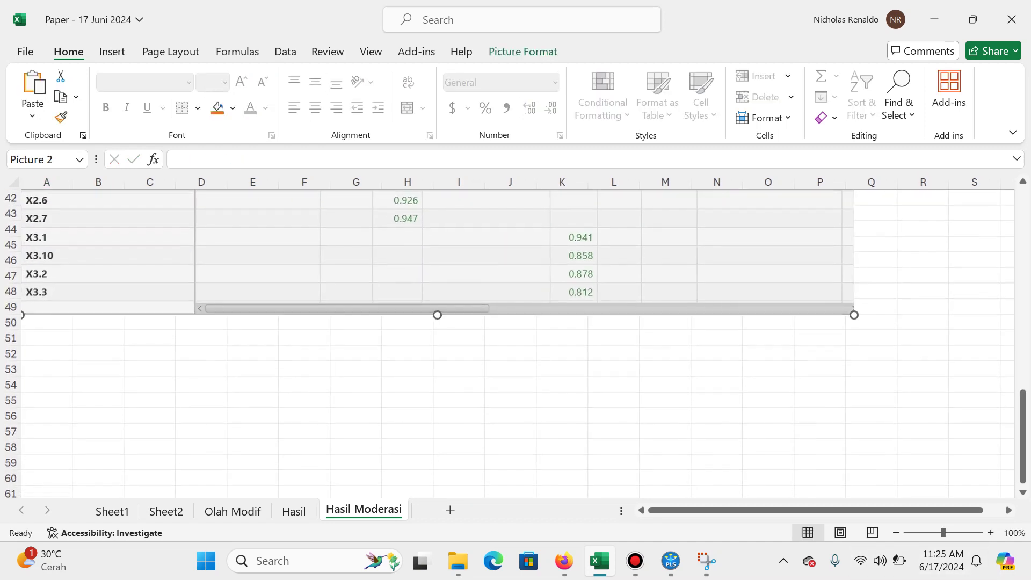
pyautogui.click(47, 338)
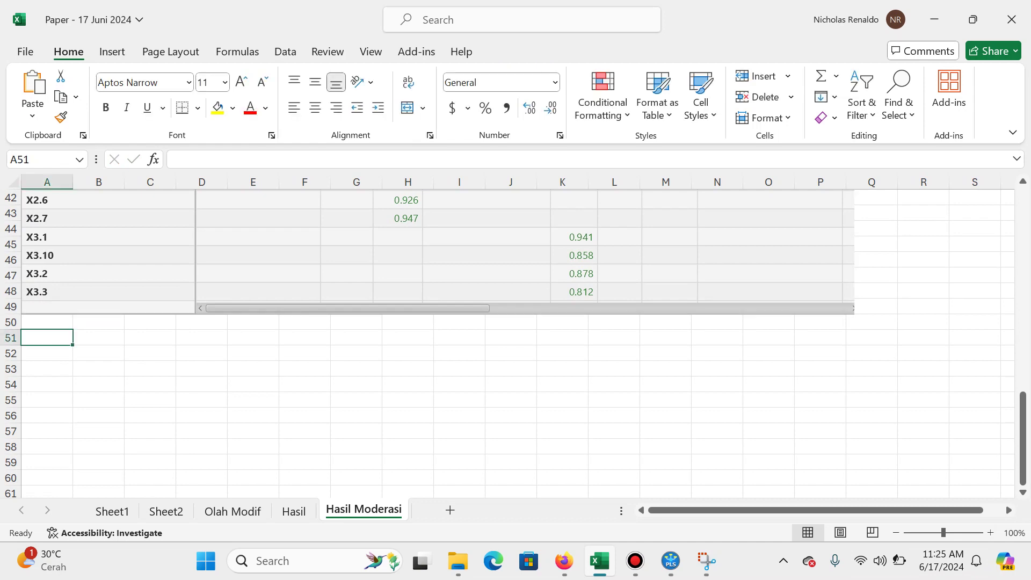
# Step: Switch to SmartPLS and capture the second part of the outer loadings matrix, rows X2.7 to X5.3, with Snipping Tool
pyautogui.hotkey('alt', 'Tab')
pyautogui.hotkey('alt', 'Tab')
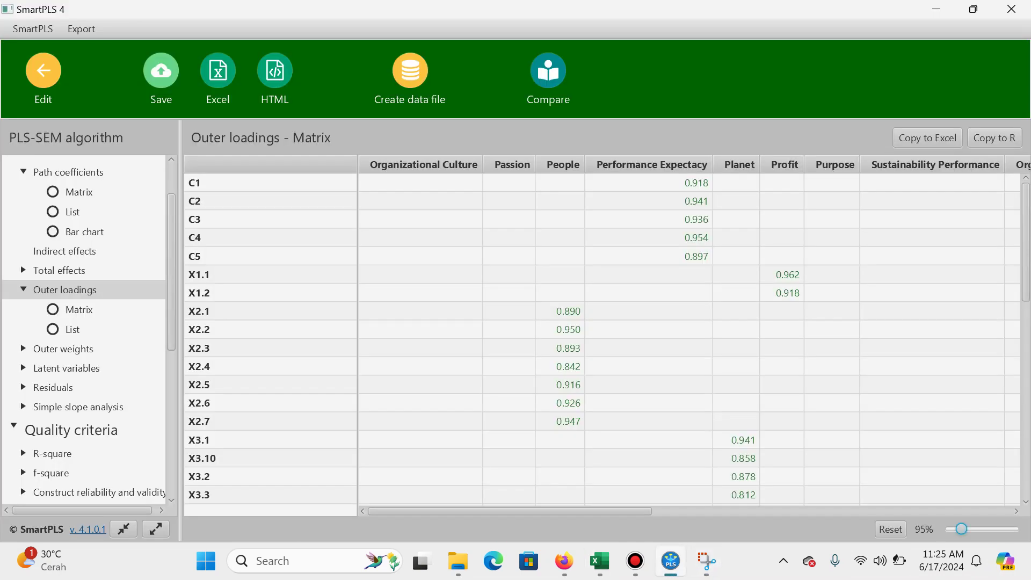
pyautogui.scroll(-5, 601, 338)
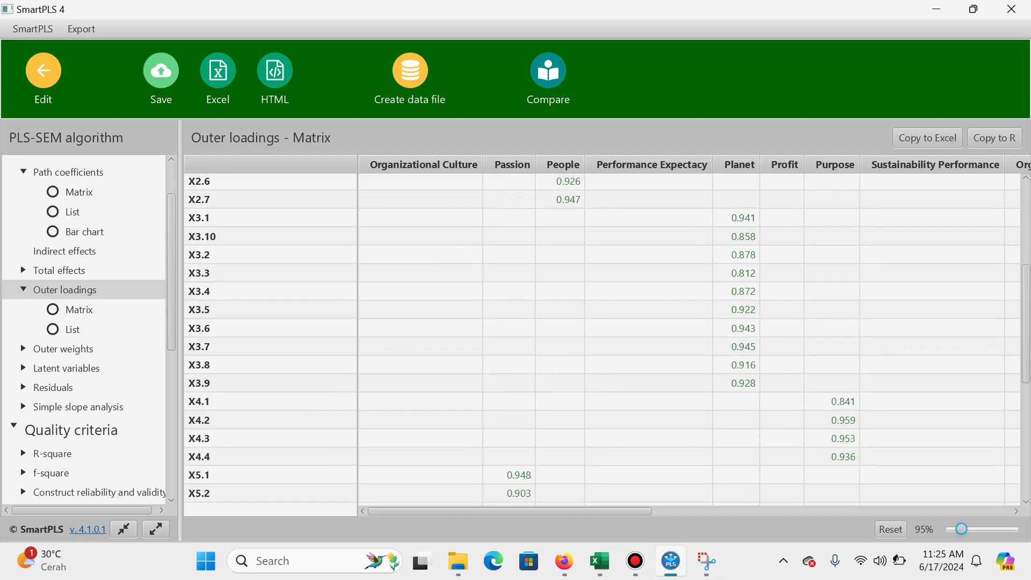
pyautogui.scroll(-5, 602, 338)
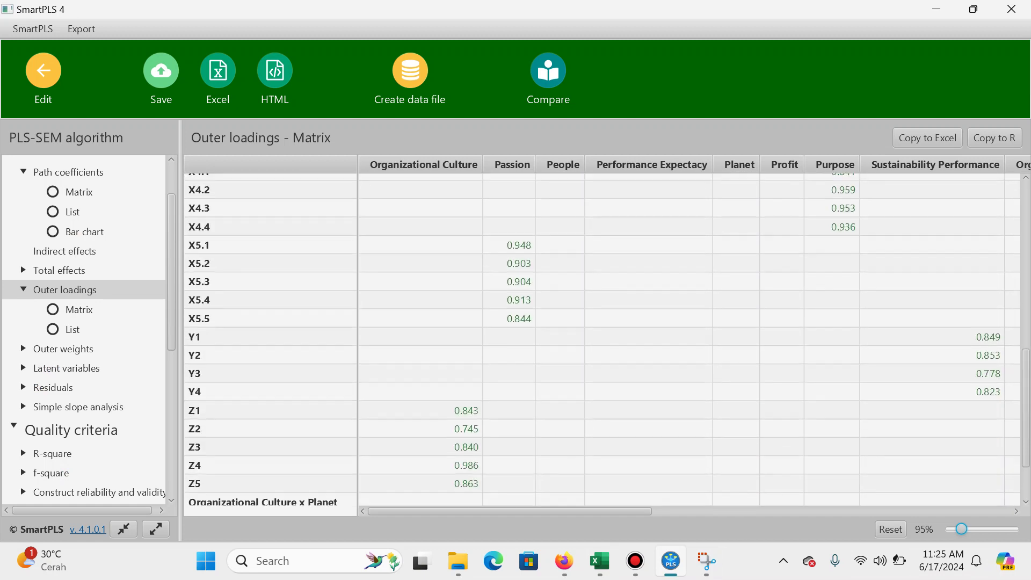
pyautogui.scroll(3, 601, 338)
pyautogui.scroll(3, 601, 339)
pyautogui.scroll(-1, 601, 338)
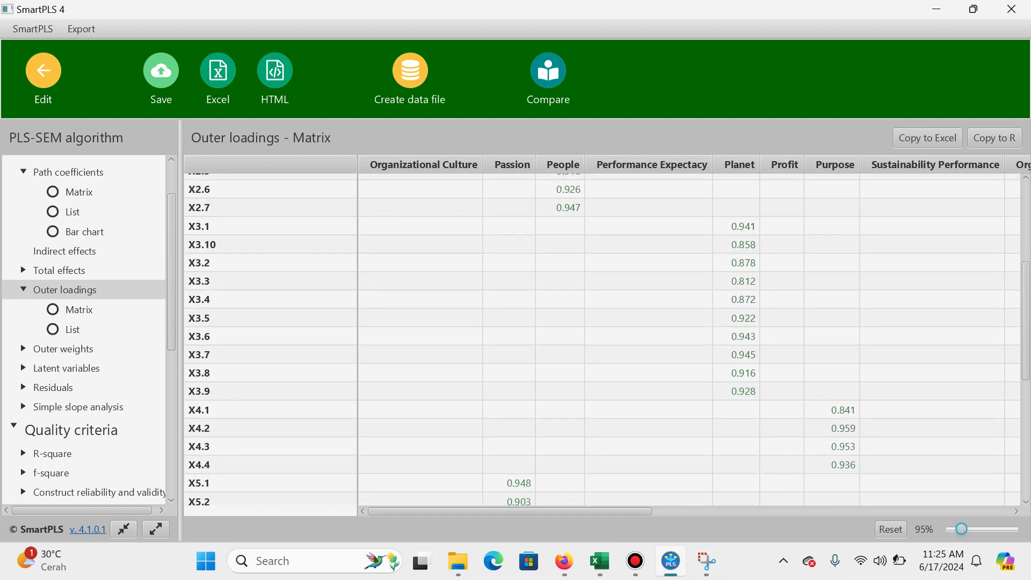
pyautogui.scroll(4, 602, 338)
pyautogui.scroll(-5, 601, 339)
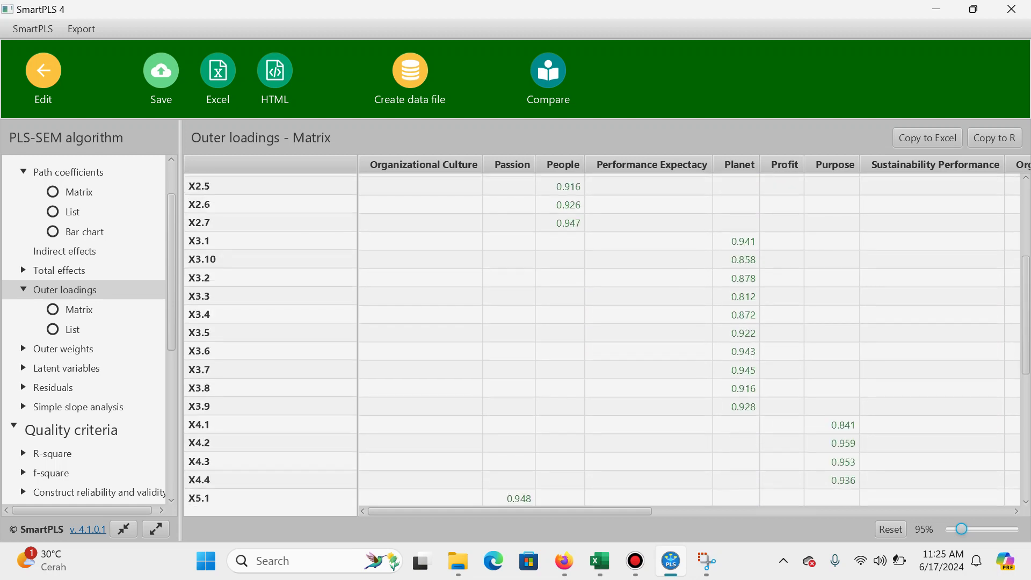
pyautogui.scroll(1, 601, 338)
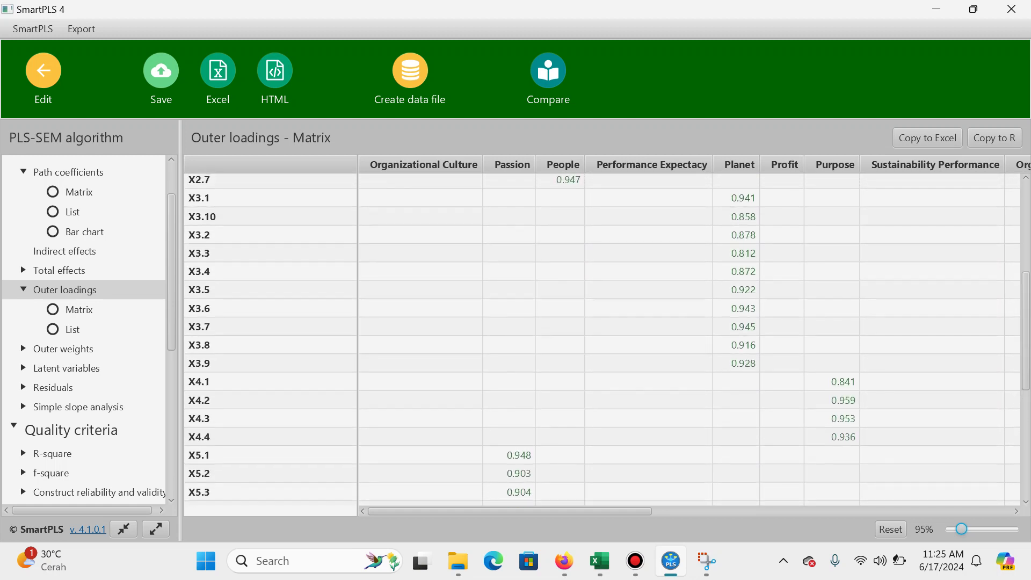
pyautogui.press('super')
pyautogui.write('snip')
pyautogui.press('Return')
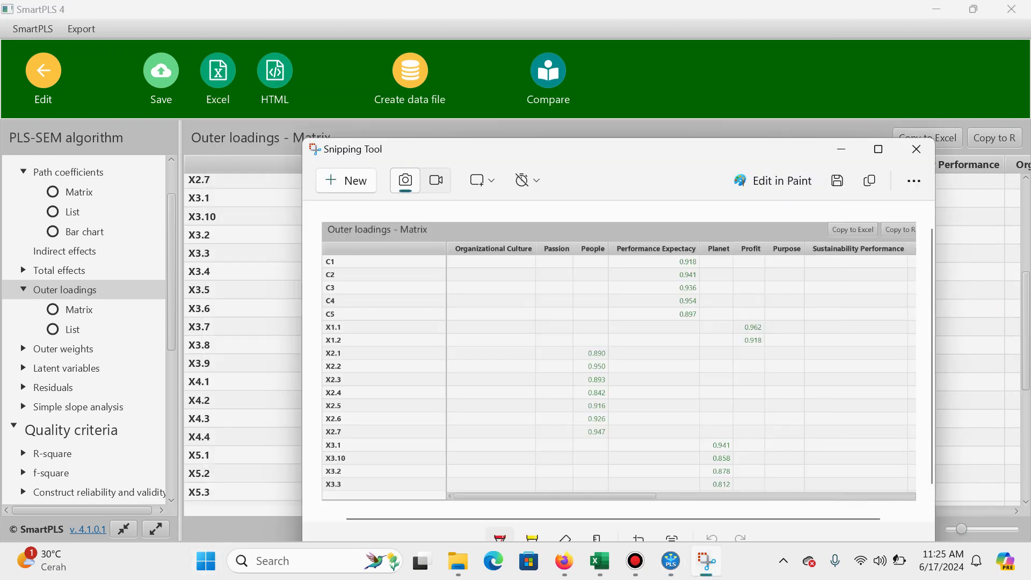
pyautogui.click(346, 181)
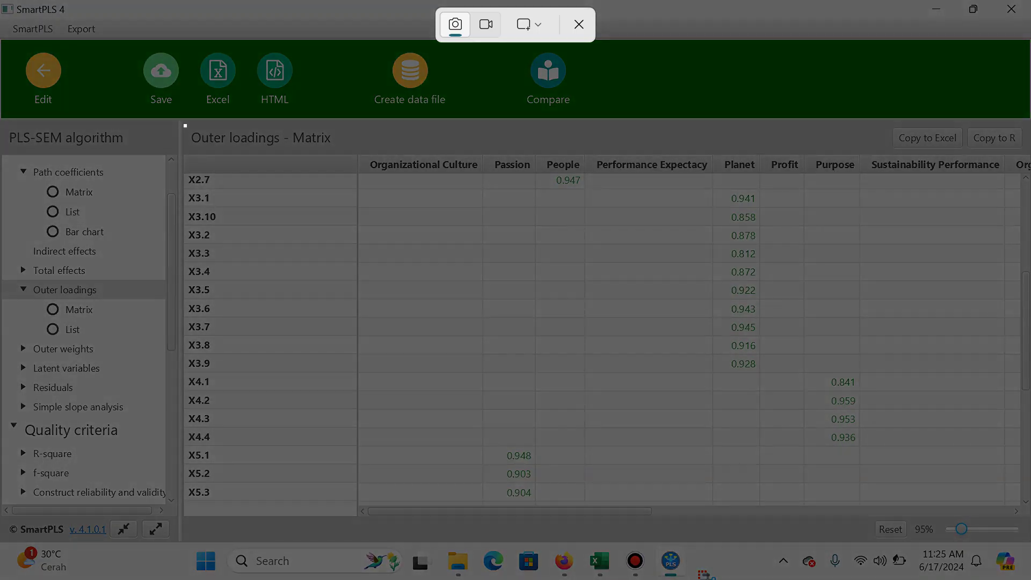
pyautogui.moveTo(185, 126); pyautogui.dragTo(1015, 519)
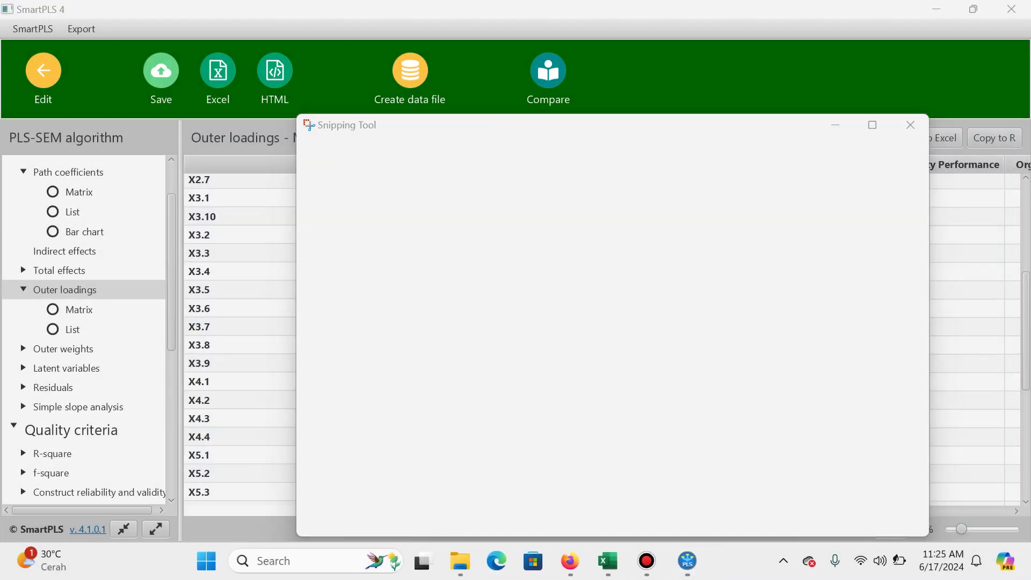
# Step: In Excel, paste the second matrix capture at A51 in Hasil Moderasi and select cell A78 below it
pyautogui.hotkey('alt', 'Tab')
pyautogui.hotkey('alt', 'Tab')
pyautogui.hotkey('ctrl', 'v')
pyautogui.scroll(-6, 516, 344)
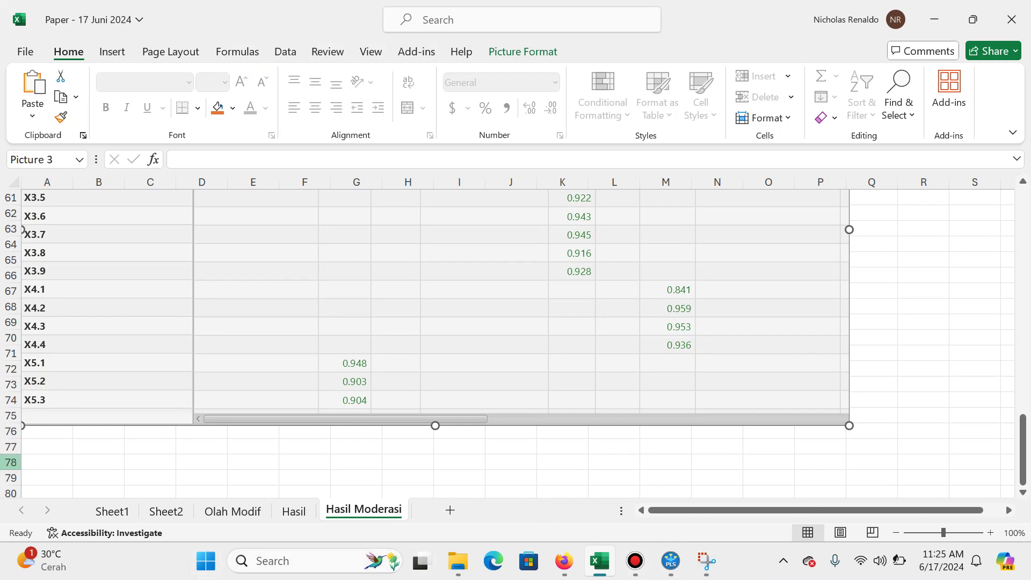
pyautogui.scroll(-2, 516, 344)
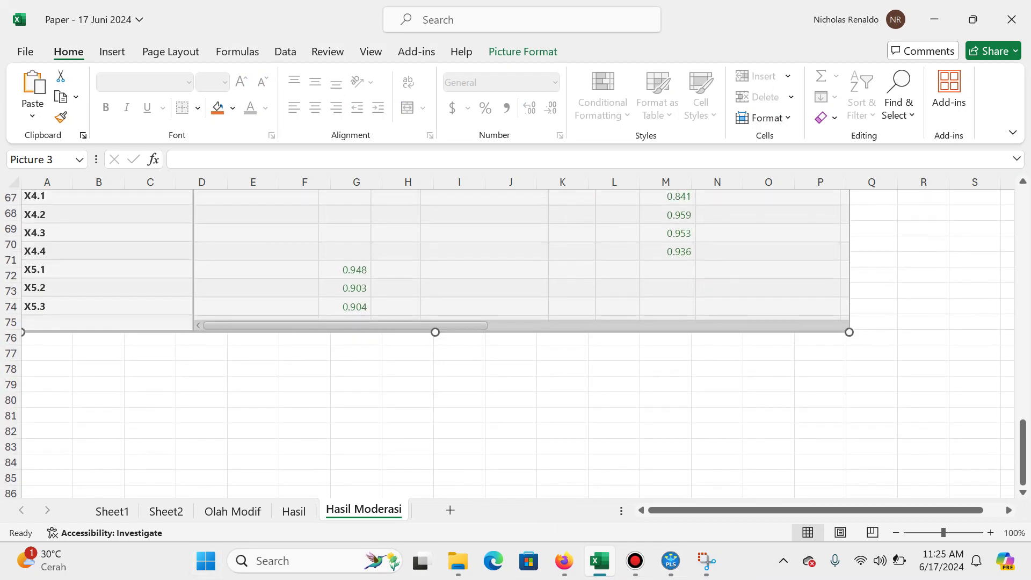
pyautogui.click(47, 369)
# Step: Return to SmartPLS and capture the outer loadings matrix rows X4.1 to Z5 with Snipping Tool
pyautogui.hotkey('alt', 'Tab')
pyautogui.hotkey('alt', 'Tab')
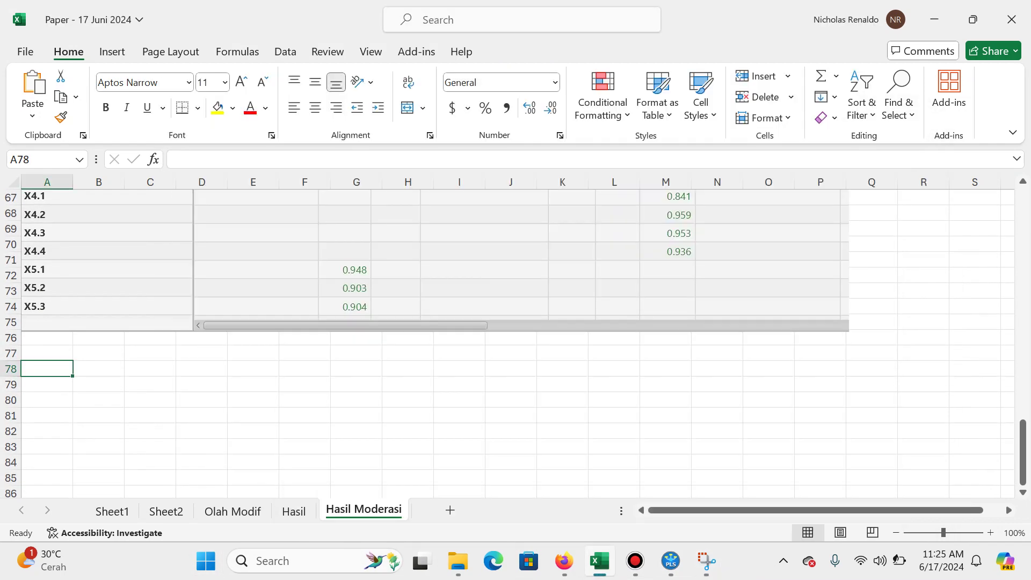
pyautogui.hotkey('alt', 'Tab')
pyautogui.hotkey('alt', 'Tab')
pyautogui.hotkey('alt', 'Tab')
pyautogui.scroll(1, 607, 344)
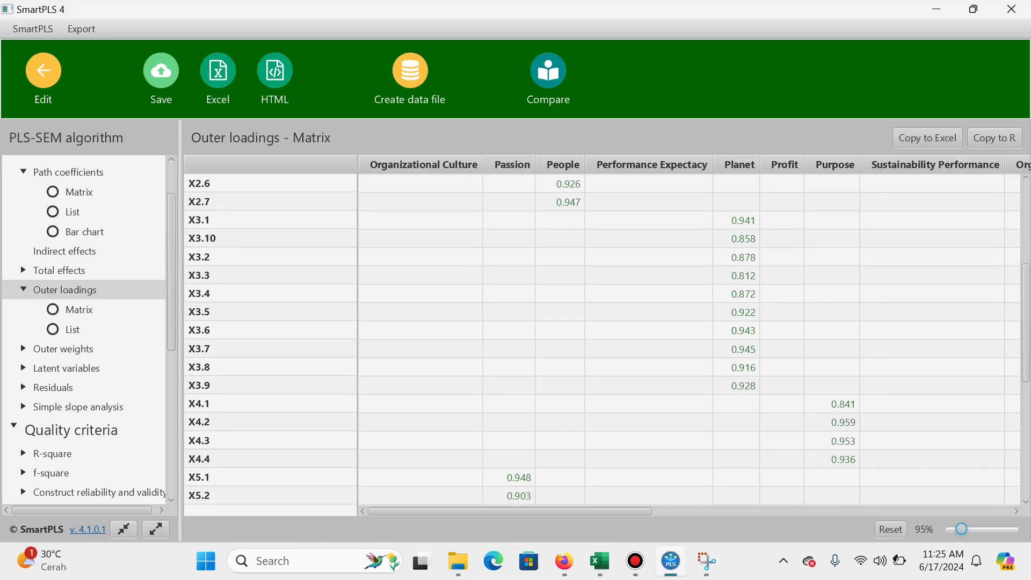
pyautogui.scroll(-1, 607, 344)
pyautogui.hotkey('alt', 'Tab')
pyautogui.hotkey('alt', 'Tab')
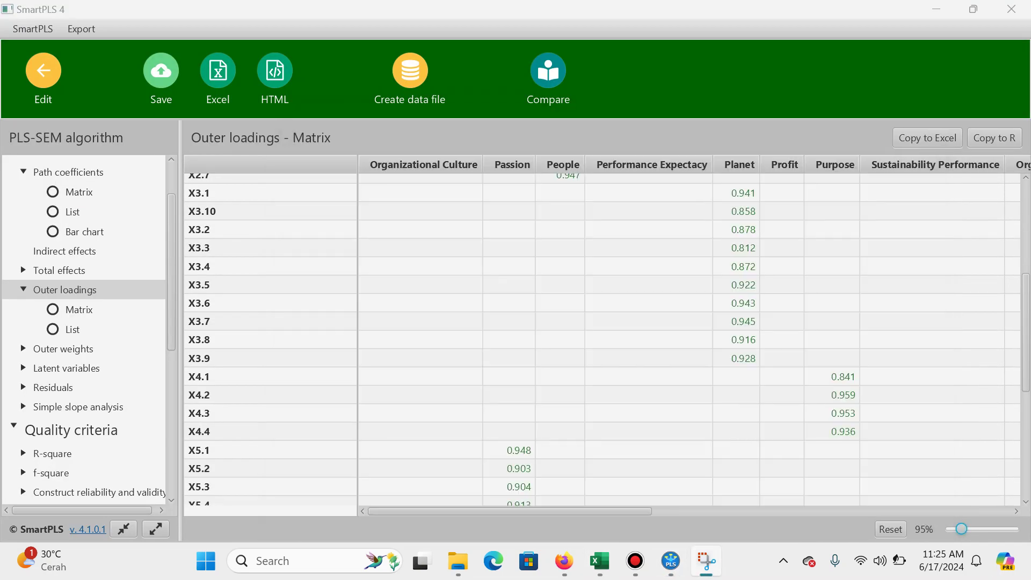
pyautogui.scroll(-1, 602, 338)
pyautogui.scroll(-12, 601, 338)
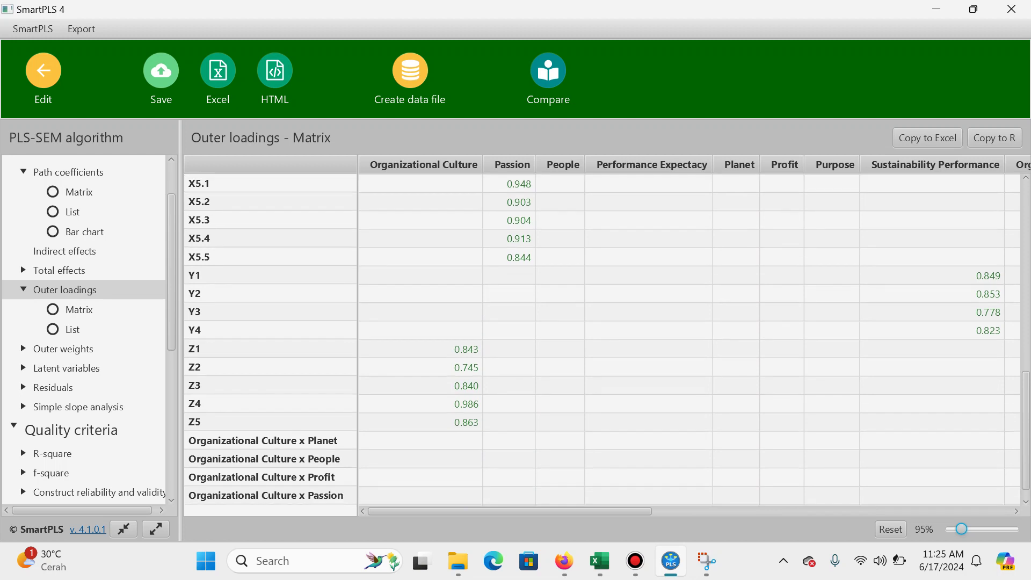
pyautogui.scroll(2, 602, 339)
pyautogui.scroll(-3, 607, 338)
pyautogui.scroll(5, 607, 339)
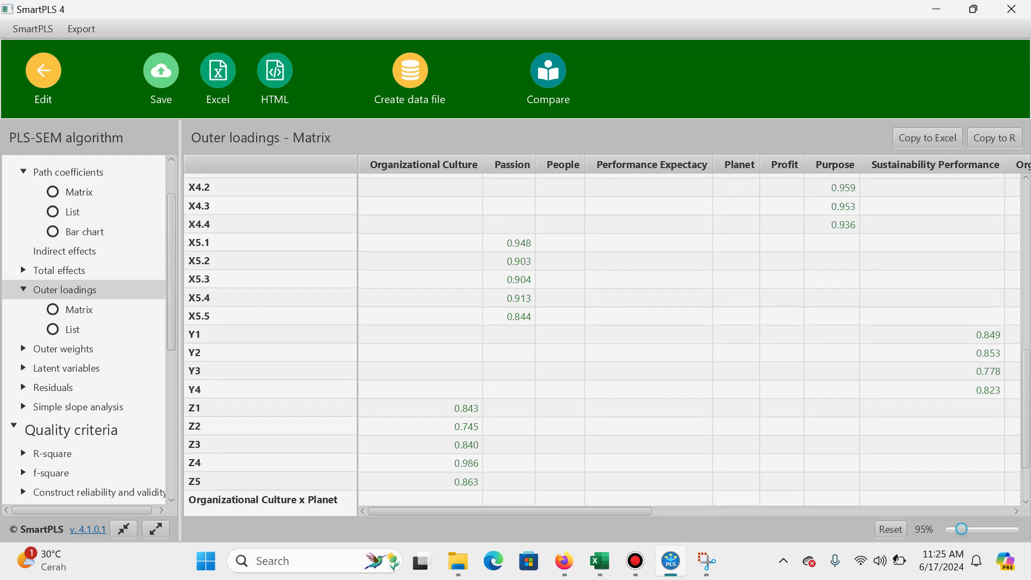
pyautogui.press('super')
pyautogui.write('snip')
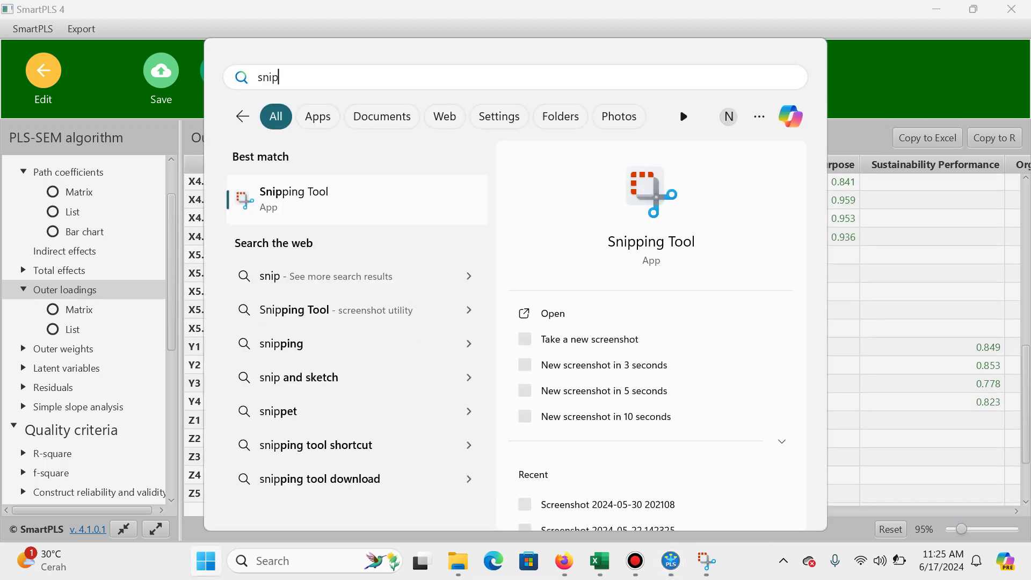
pyautogui.press('Return')
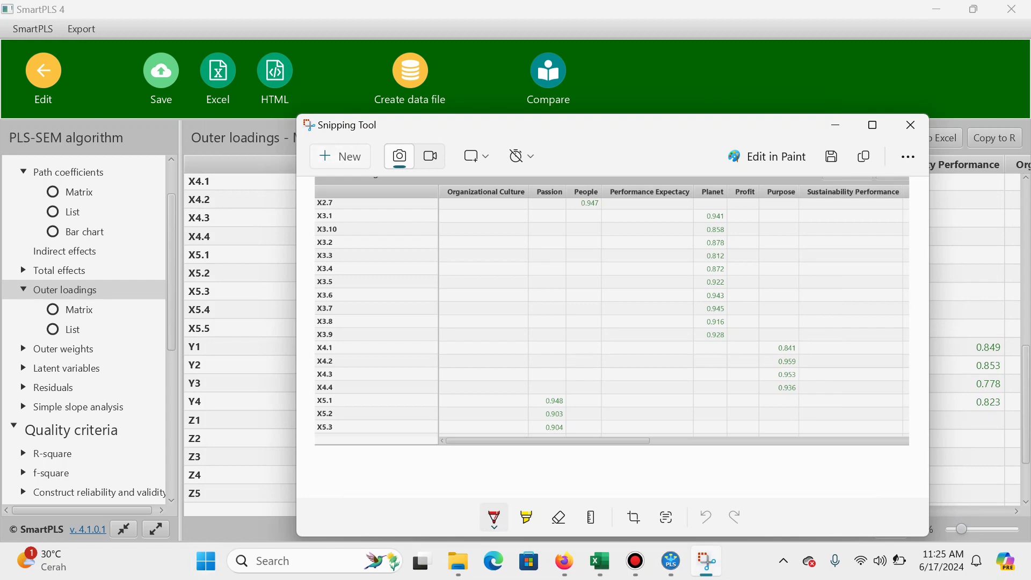
pyautogui.click(339, 156)
pyautogui.moveTo(186, 125); pyautogui.dragTo(1010, 521)
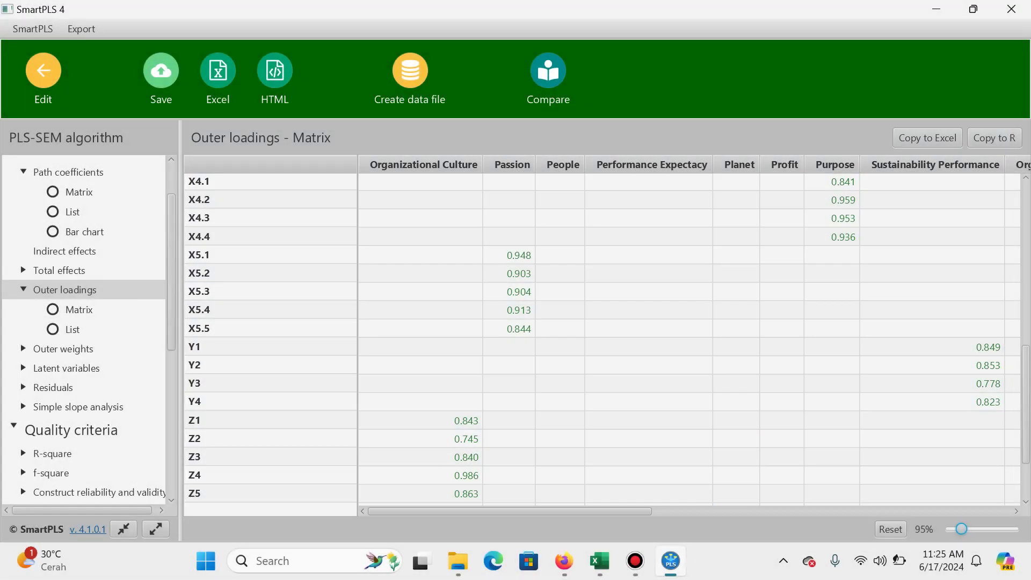
# Step: Switch to Excel and paste the capture of matrix rows X4.1 to Z5 at A78 in Hasil Moderasi
pyautogui.hotkey('alt', 'Tab')
pyautogui.hotkey('alt', 'Tab')
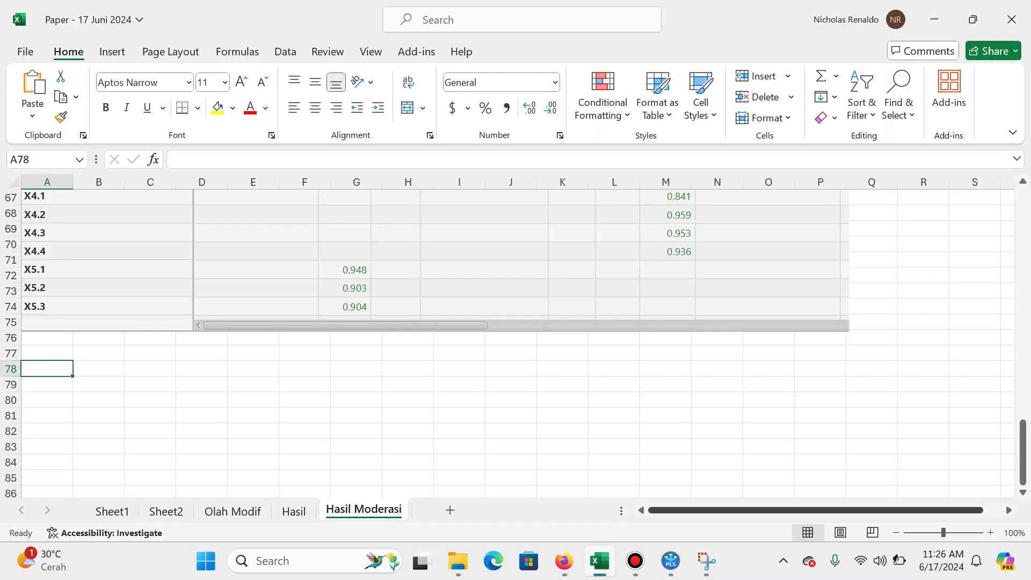
pyautogui.hotkey('ctrl', 'v')
# Step: Switch back to SmartPLS, open the Outer loadings list and examine the loadings from C1 to the Organizational Culture interaction terms
pyautogui.hotkey('alt', 'Tab')
pyautogui.hotkey('alt', 'Tab')
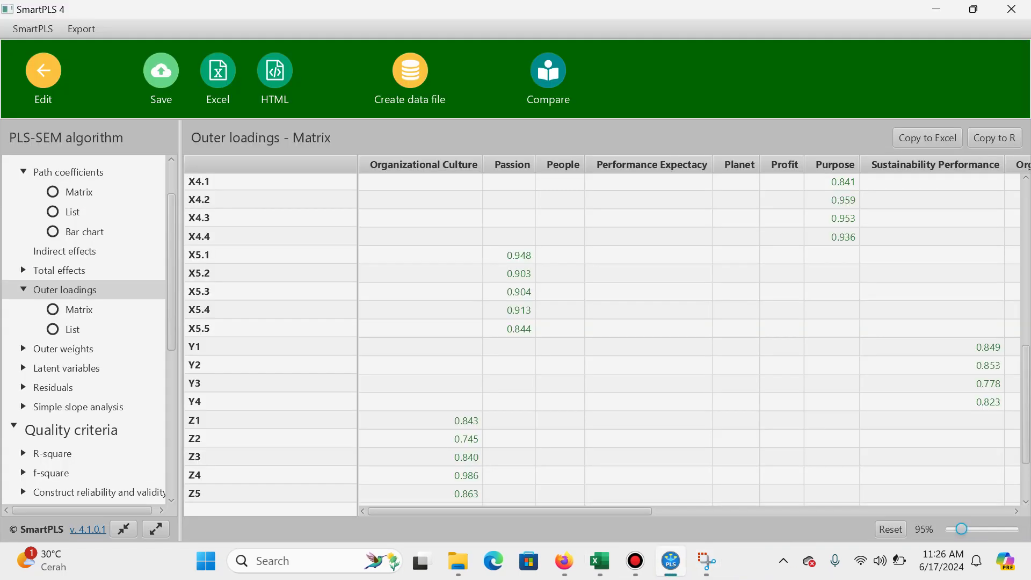
pyautogui.click(72, 329)
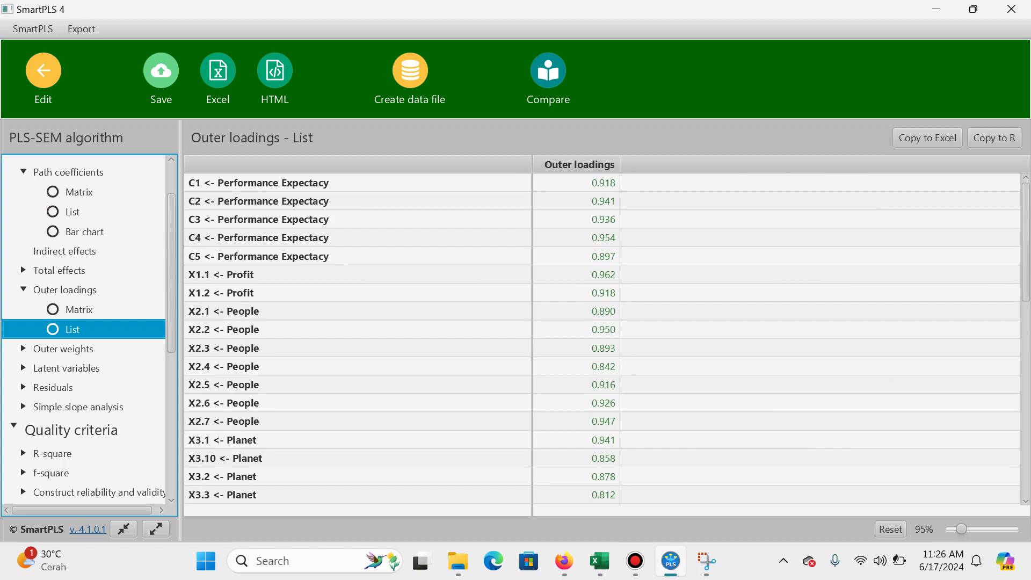
pyautogui.scroll(-10, 602, 338)
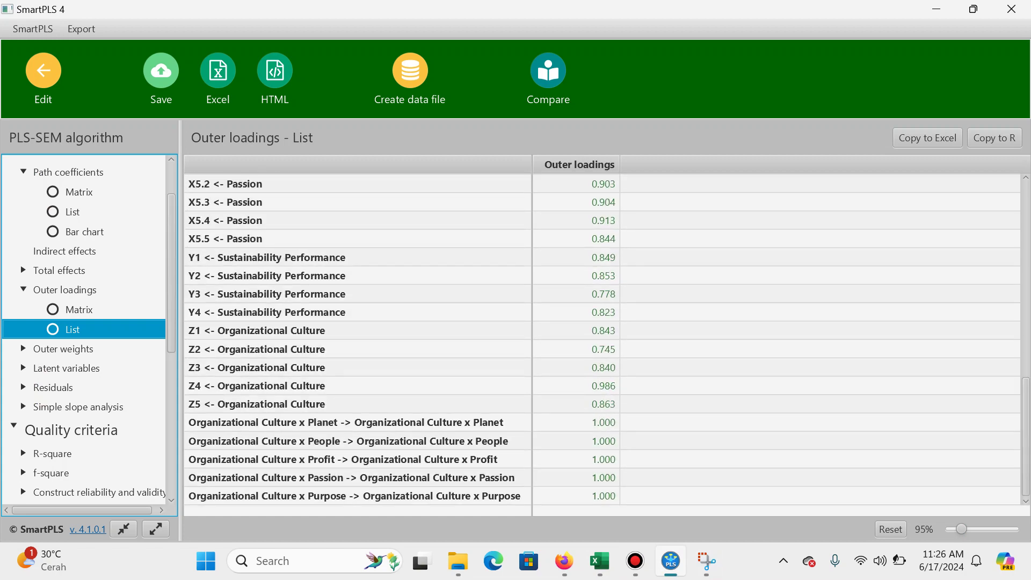
pyautogui.scroll(10, 602, 338)
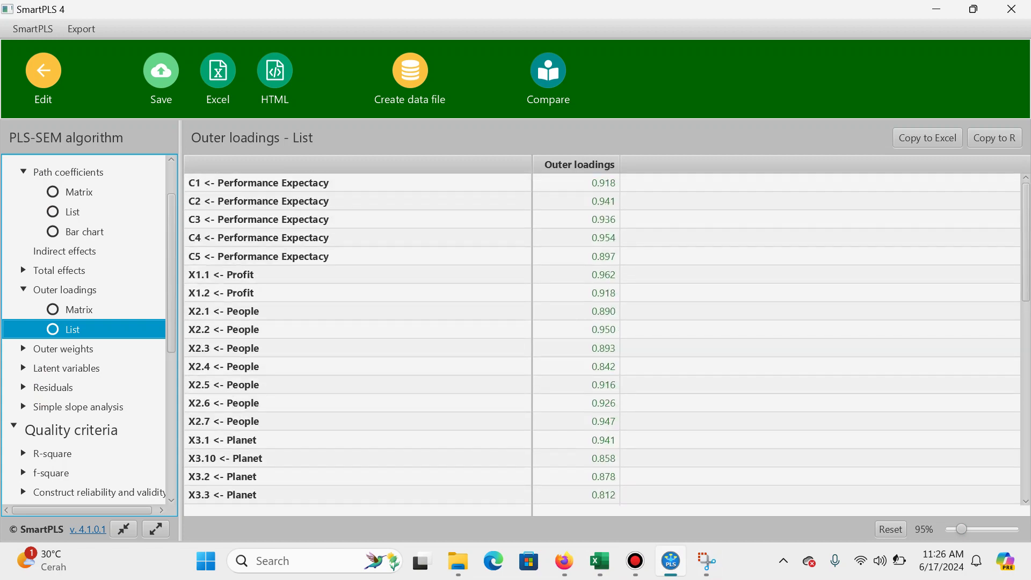
pyautogui.scroll(-10, 602, 338)
pyautogui.scroll(9, 601, 338)
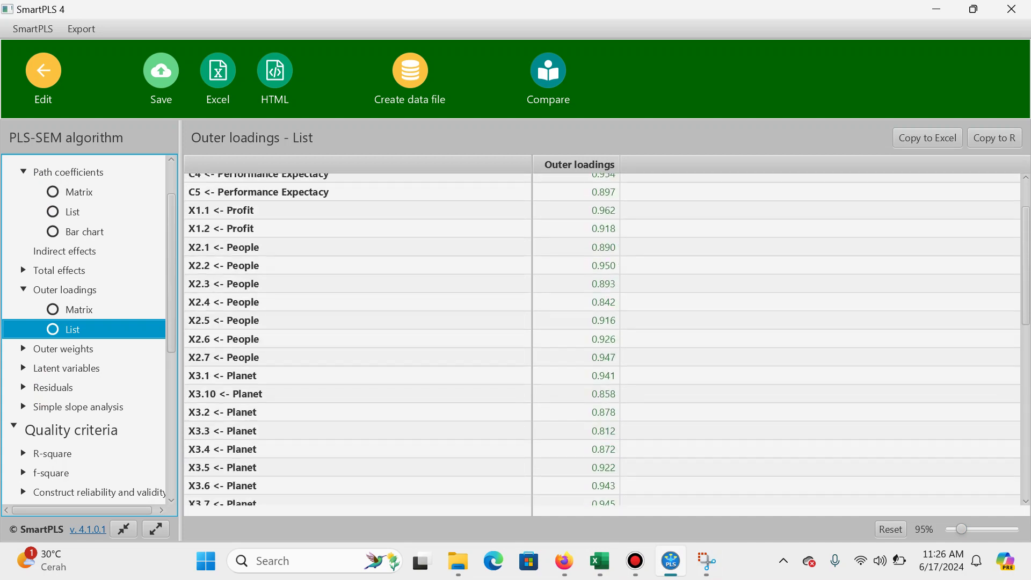
pyautogui.scroll(1, 602, 338)
pyautogui.scroll(-10, 601, 339)
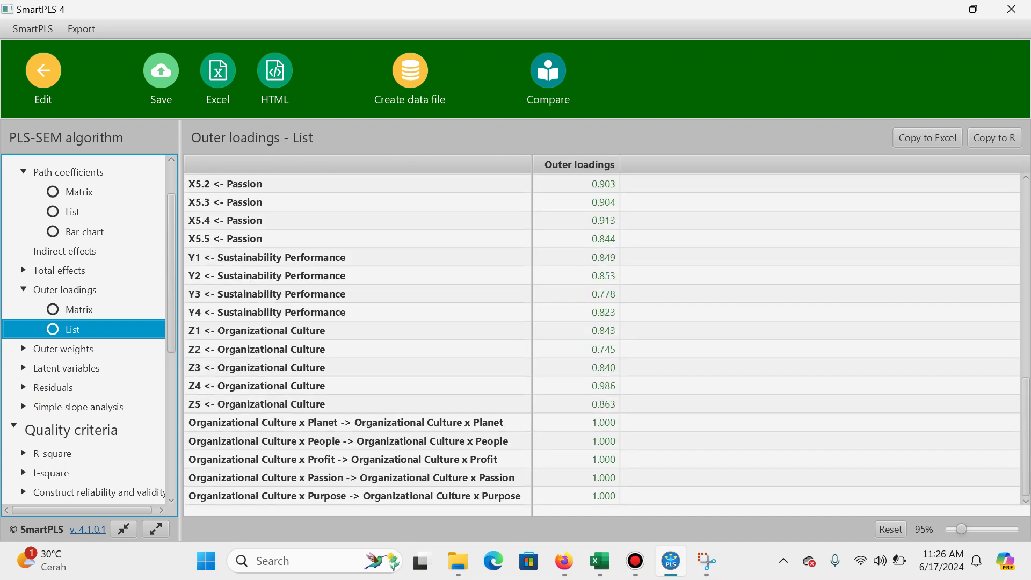
pyautogui.scroll(10, 601, 339)
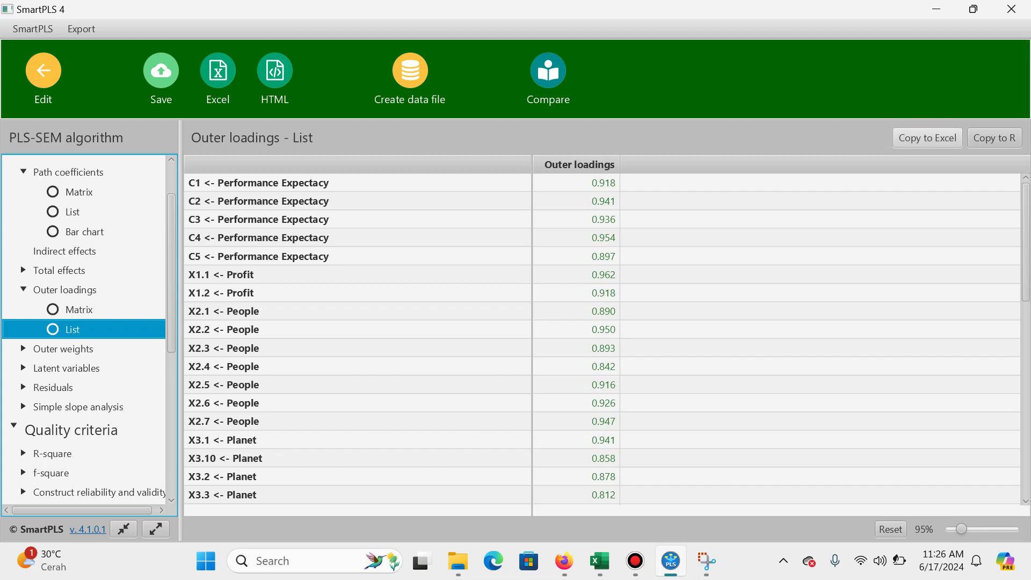
# Step: Copy the outer loadings list in the format for Excel
pyautogui.click(928, 138)
pyautogui.click(608, 356)
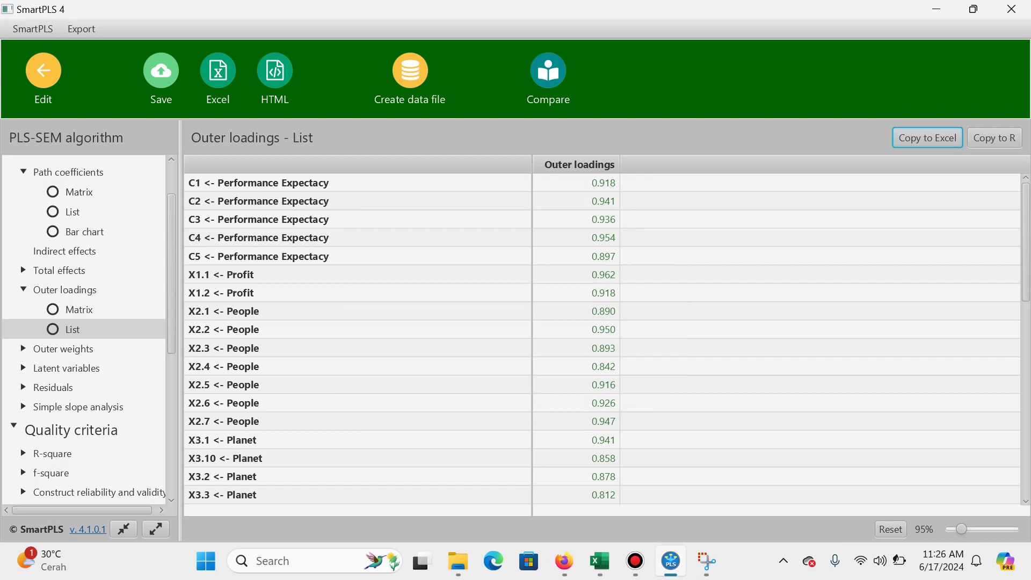
pyautogui.scroll(-10, 601, 338)
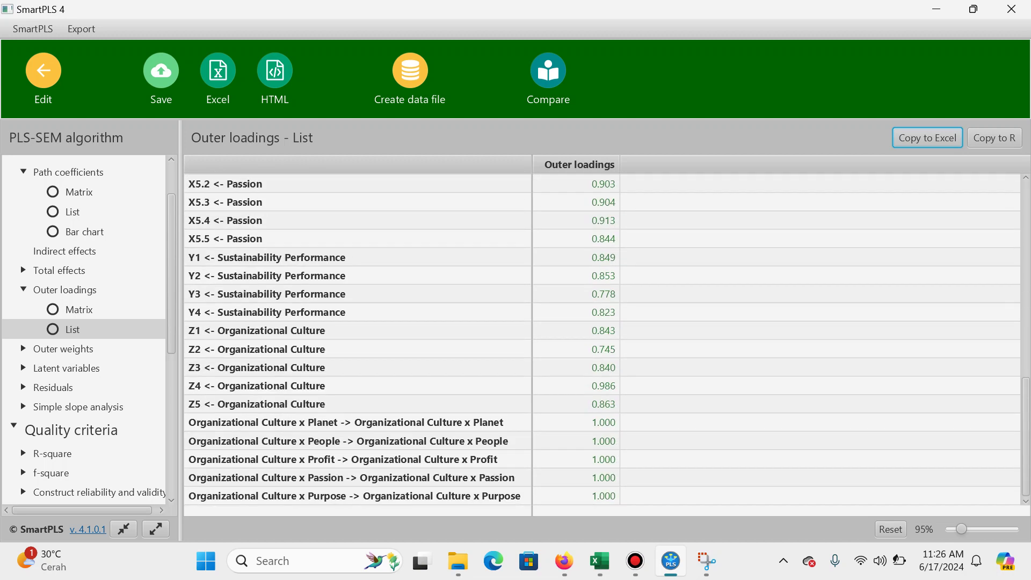
# Step: Open the R-square overview under Quality criteria and reset the table zoom to 100%
pyautogui.scroll(-4, 86, 327)
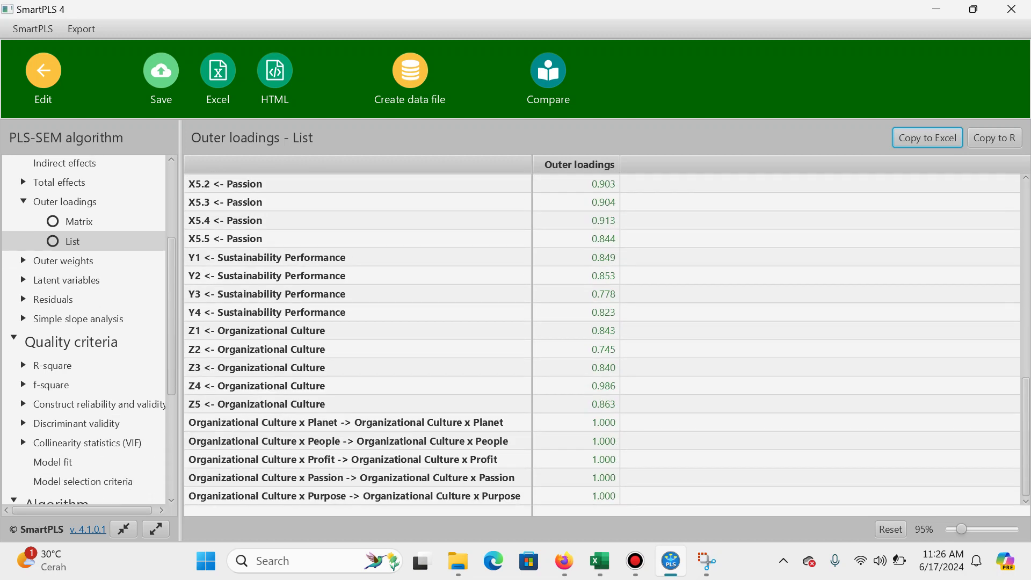
pyautogui.click(53, 366)
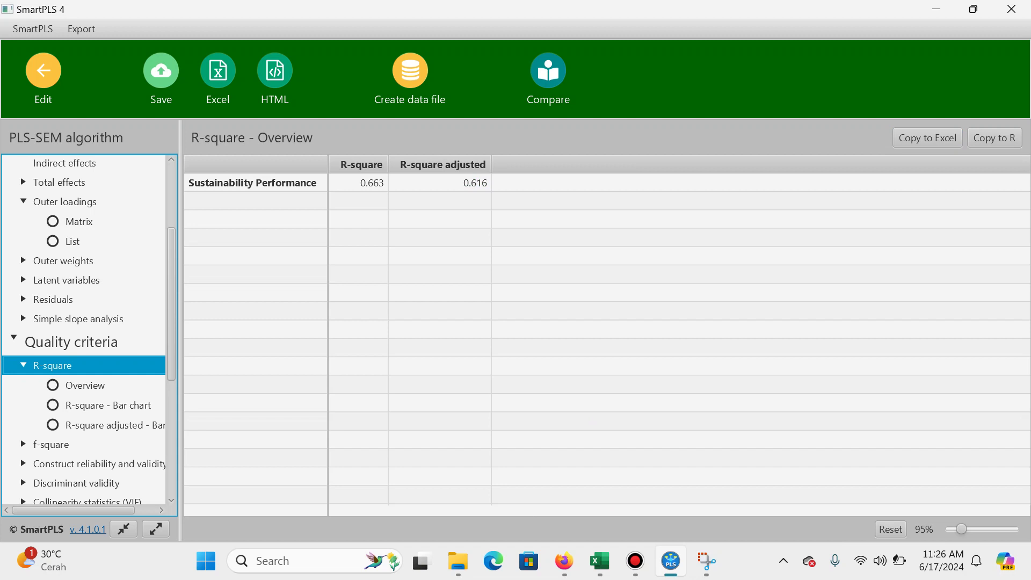
pyautogui.press('super')
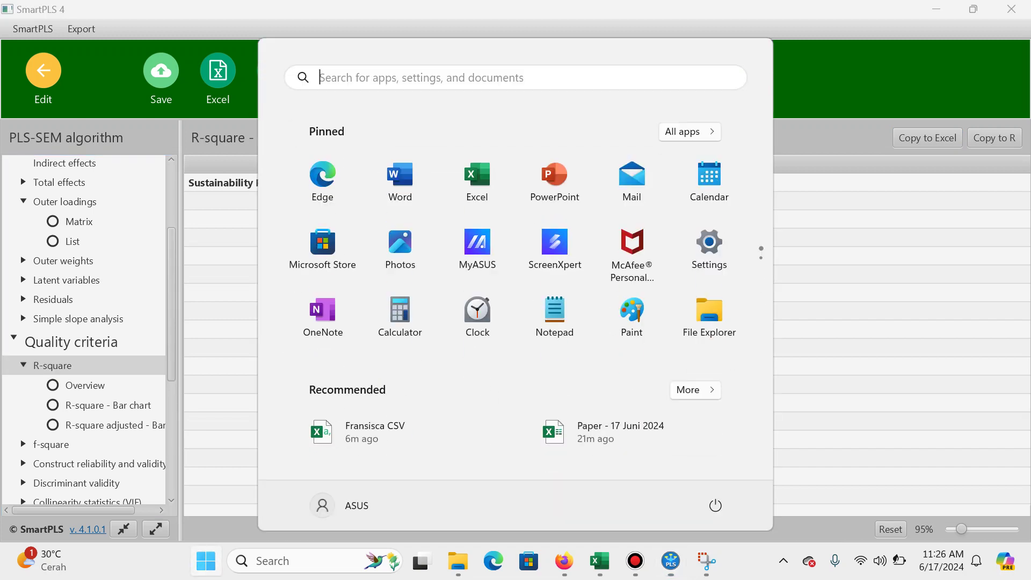
pyautogui.write('snip')
pyautogui.press('Return')
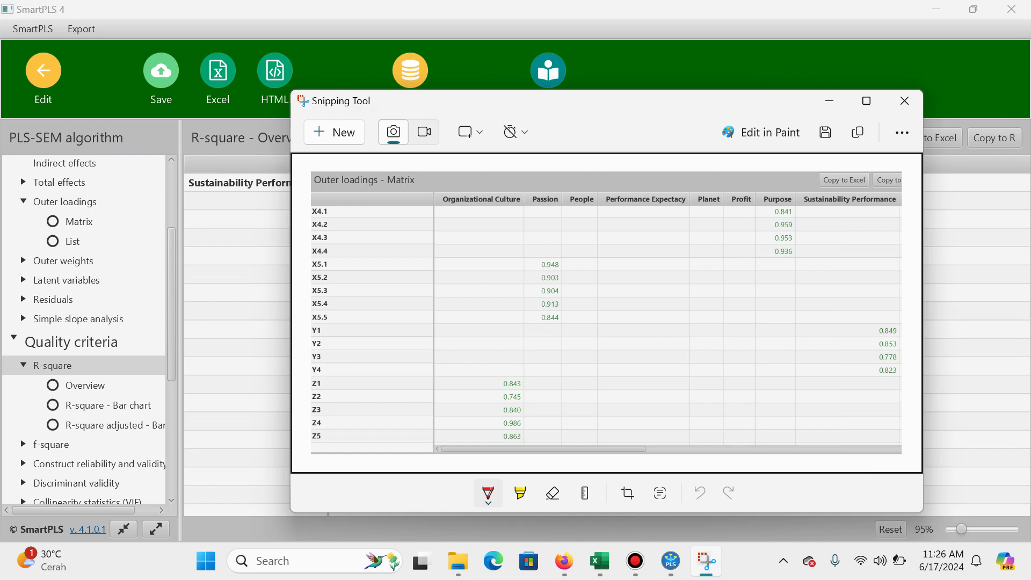
pyautogui.hotkey('ctrl', 'n')
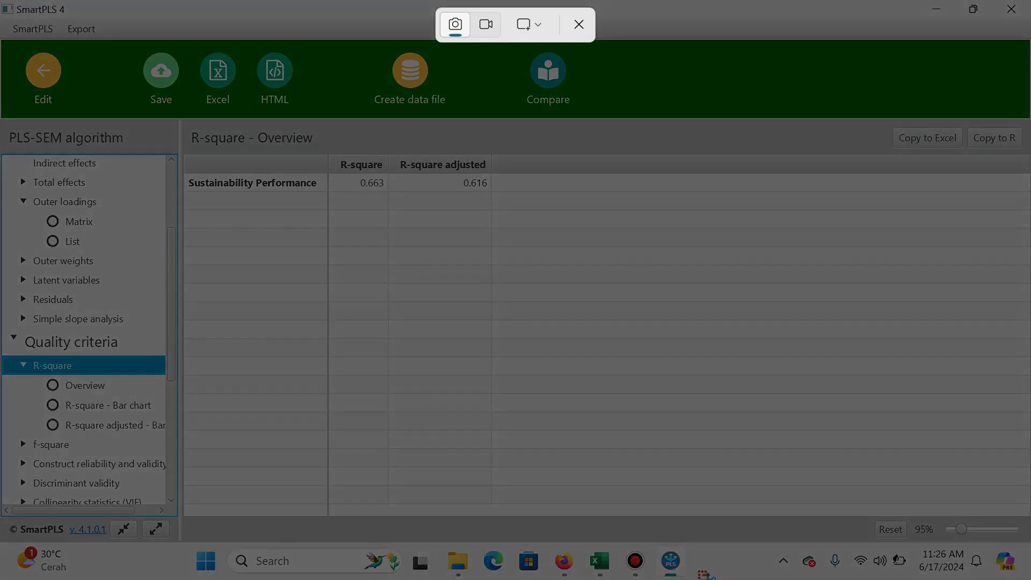
pyautogui.press('Escape')
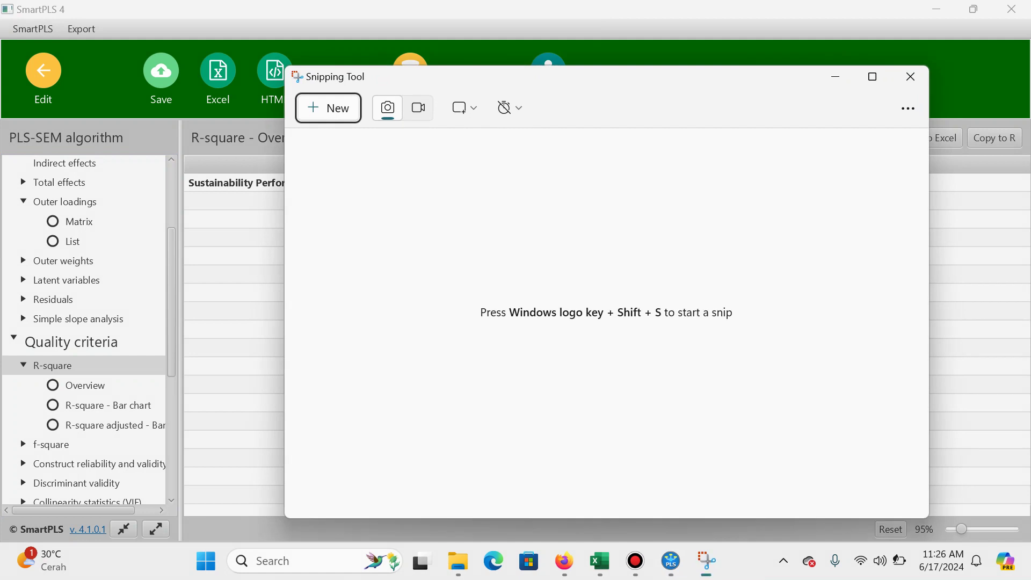
pyautogui.click(890, 530)
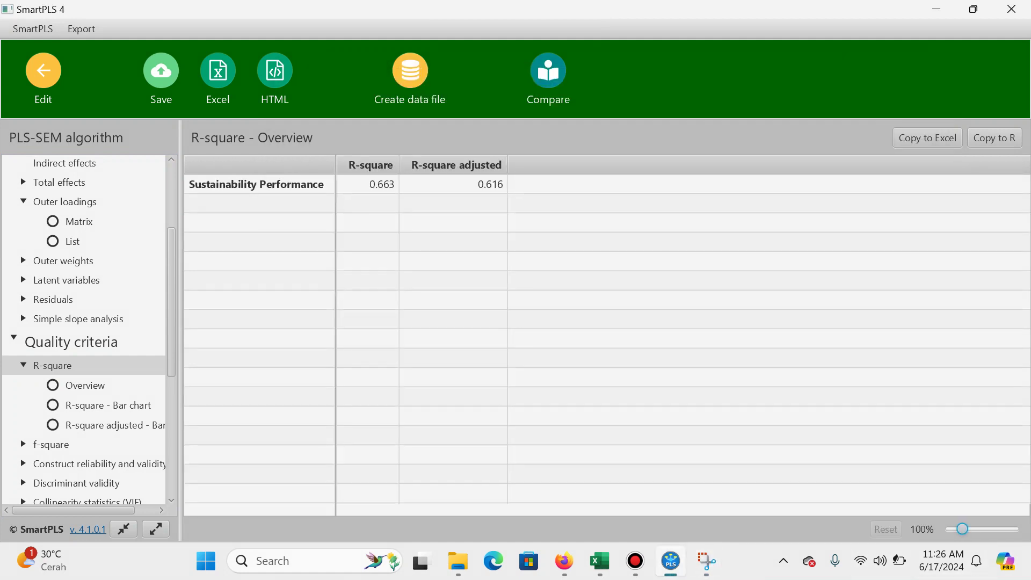
# Step: Capture the R-square overview table, including its title, with Snipping Tool
pyautogui.hotkey('alt', 'Tab')
pyautogui.hotkey('ctrl', 'n')
pyautogui.moveTo(184, 125); pyautogui.dragTo(513, 204)
# Step: Switch to Excel and enter the heading Uji Koefisien Determinasi in A105 of Hasil Moderasi
pyautogui.hotkey('alt', 'Tab')
pyautogui.press('Tab')
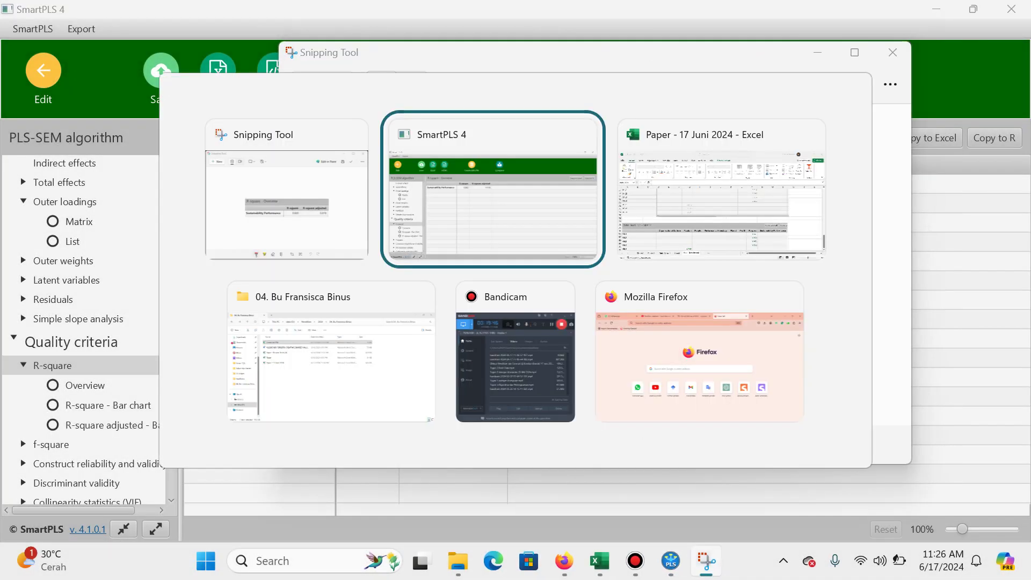
pyautogui.scroll(-6, 515, 344)
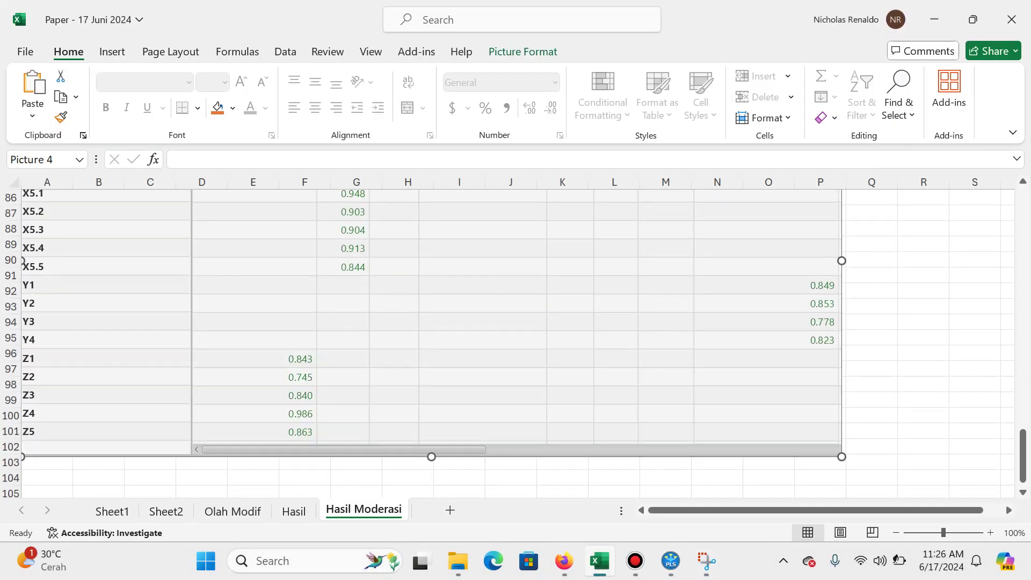
pyautogui.scroll(-6, 515, 344)
pyautogui.scroll(3, 515, 344)
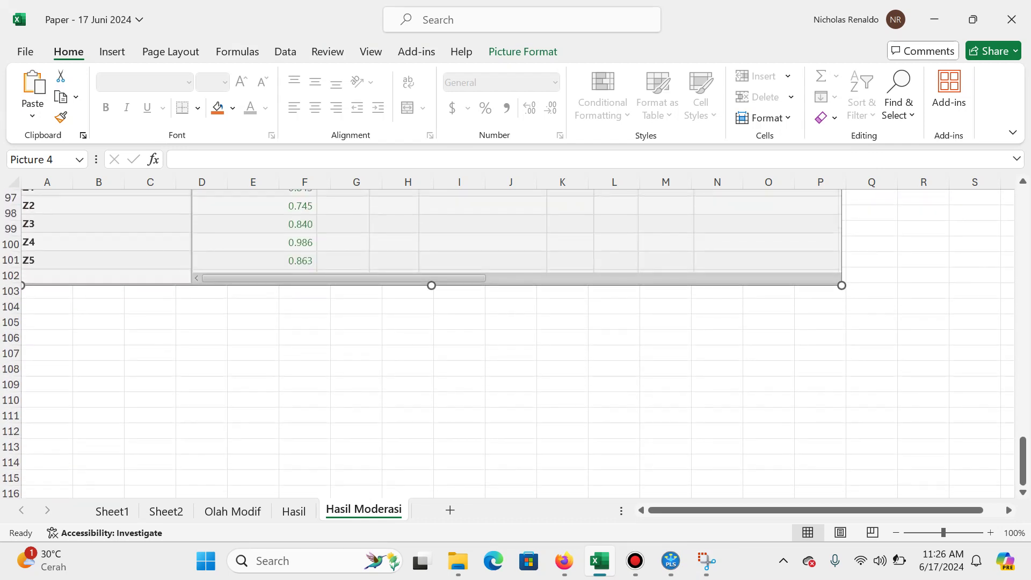
pyautogui.click(47, 322)
pyautogui.write('Uji')
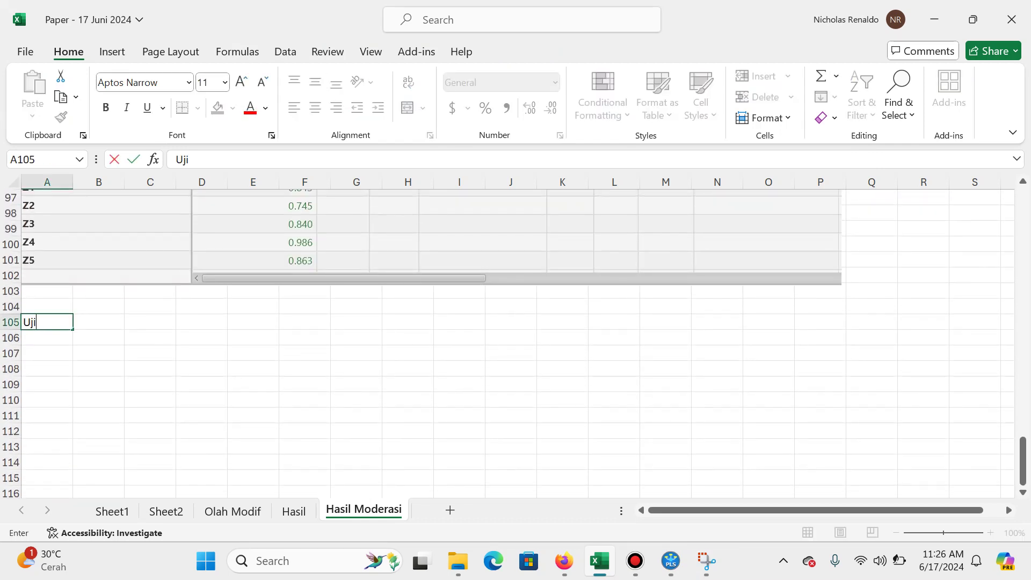
pyautogui.write(' Koefisien Determinasi')
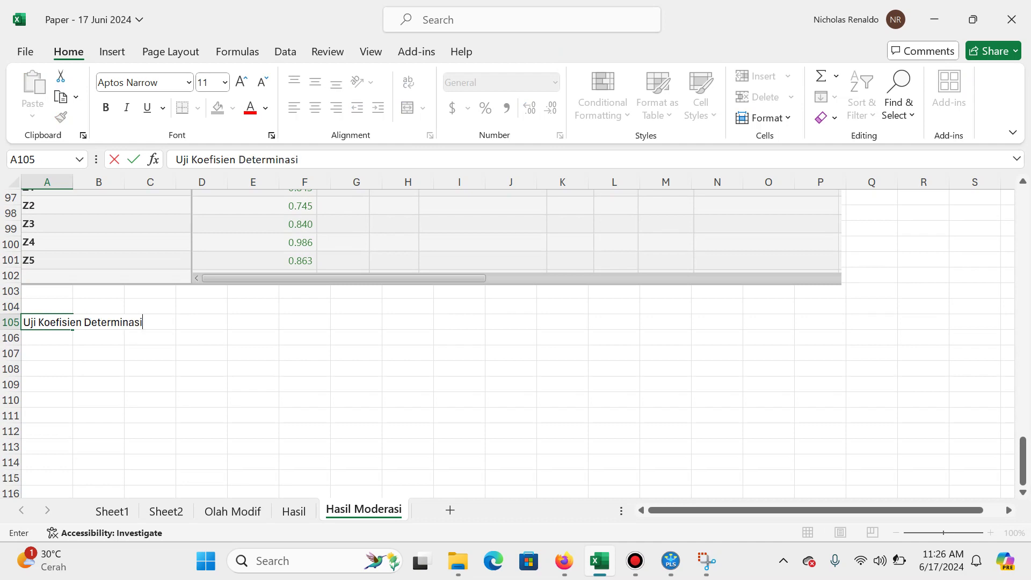
pyautogui.press('Return')
# Step: Paste the R-square capture at A106 under the heading and select A114 below it
pyautogui.hotkey('ctrl', 'v')
pyautogui.scroll(-3, 517, 343)
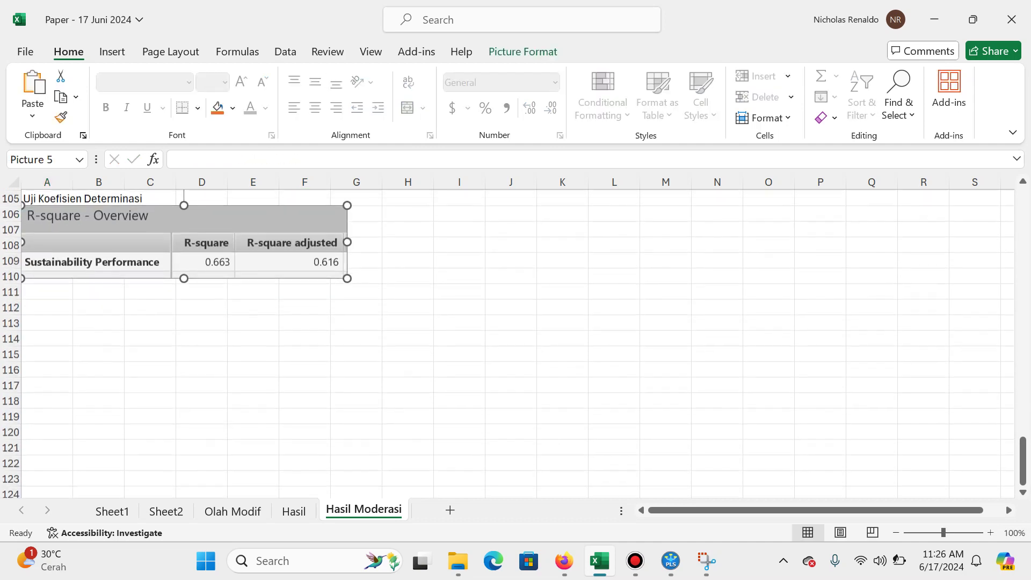
pyautogui.click(47, 307)
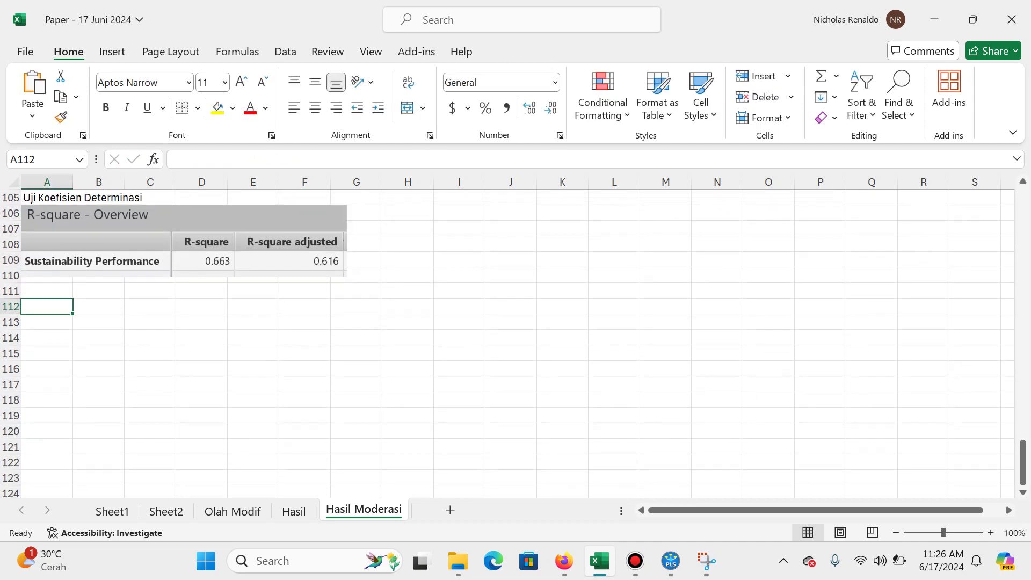
pyautogui.press('Down')
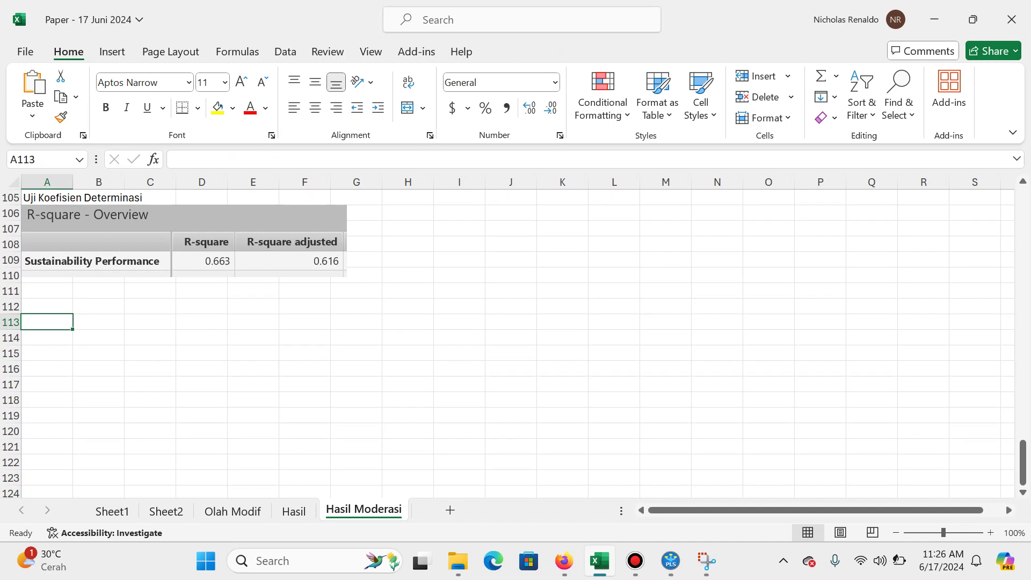
pyautogui.press('Down')
# Step: Switch back to SmartPLS, view the f-square matrix up to Sustainability Performance, and open the f-square list
pyautogui.hotkey('alt', 'Tab')
pyautogui.hotkey('alt', 'Tab')
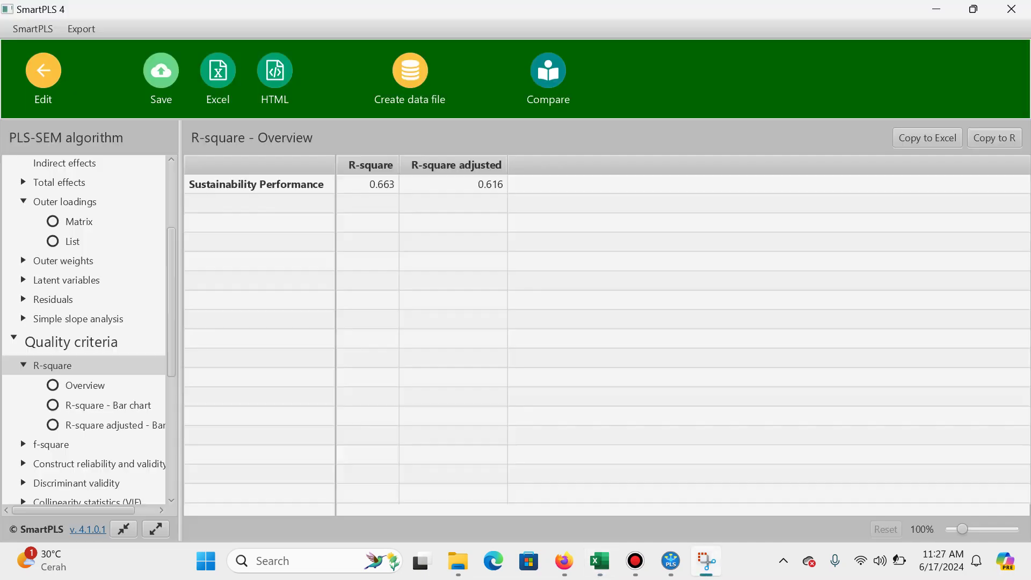
pyautogui.scroll(-3, 86, 331)
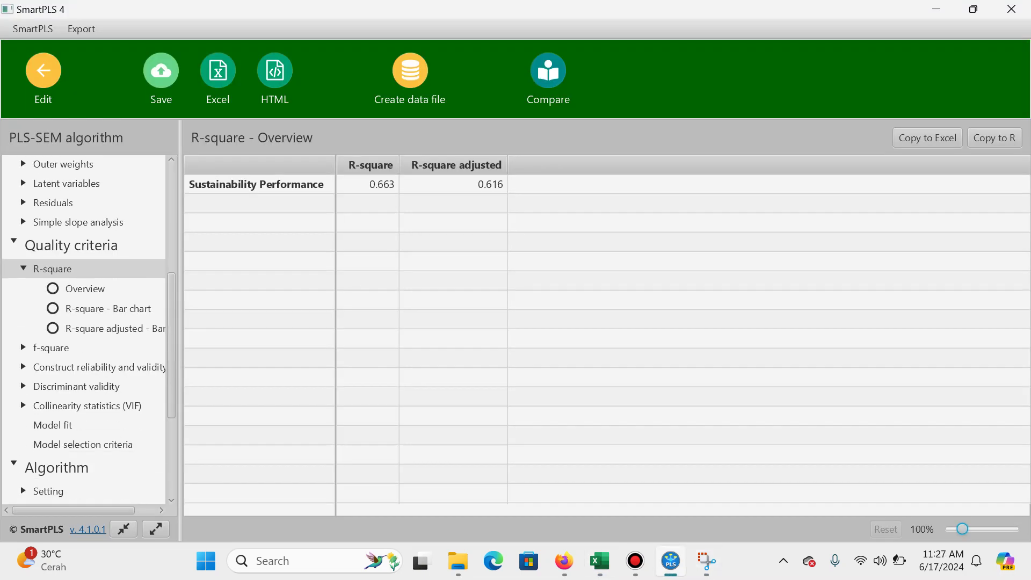
pyautogui.click(51, 348)
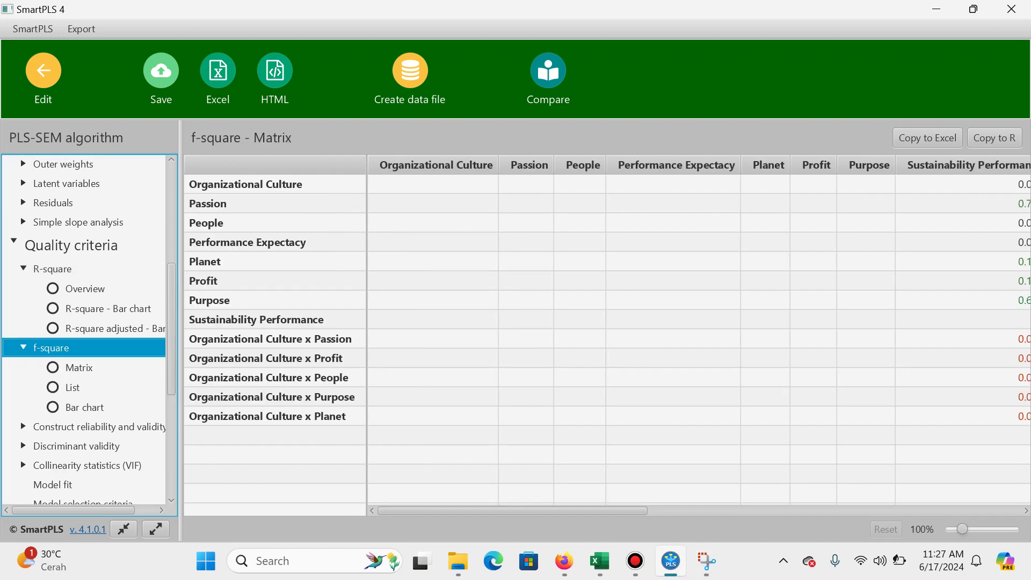
pyautogui.hscroll(6, 698, 332)
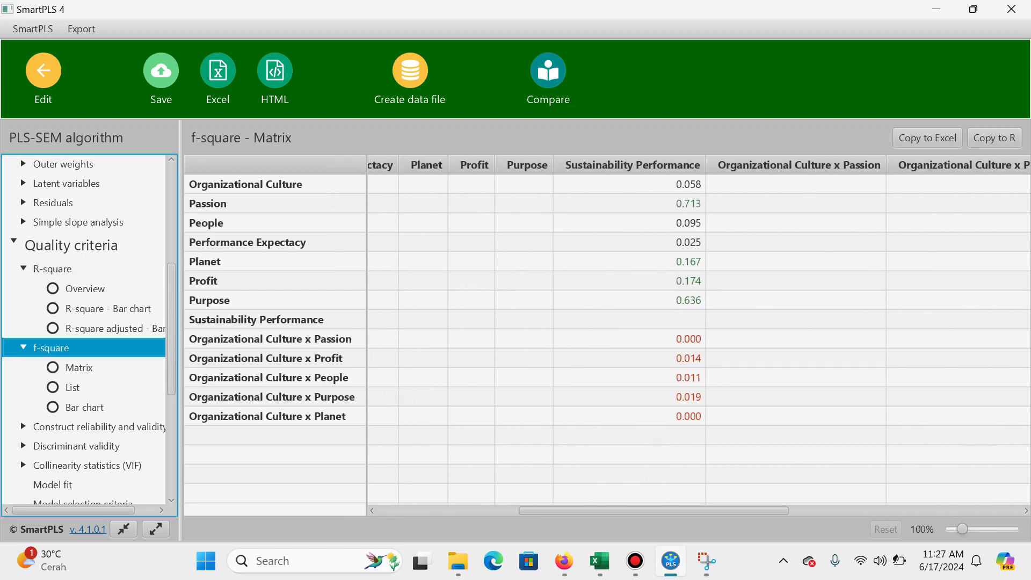
pyautogui.click(72, 388)
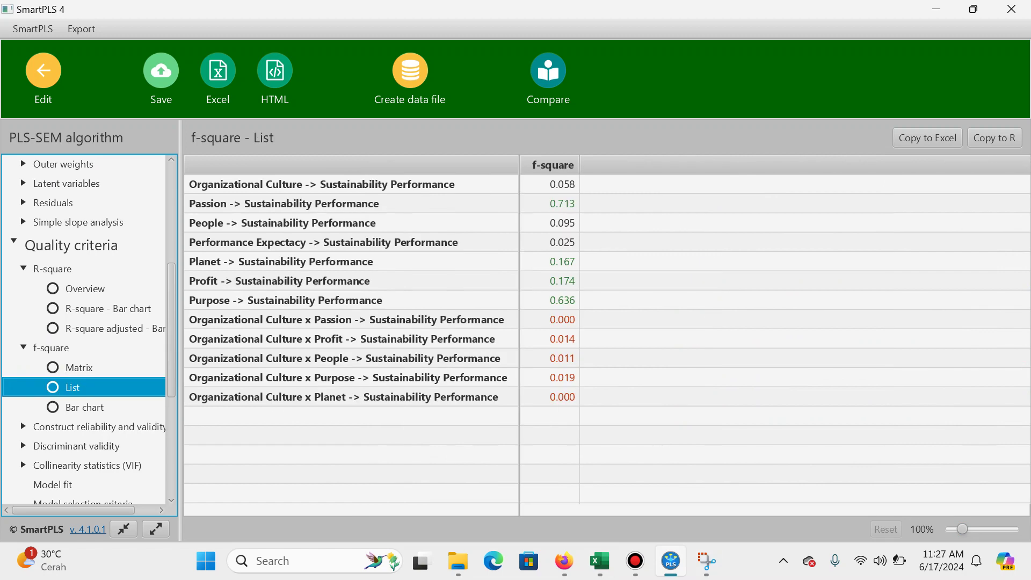
# Step: Capture the full f-square list, from its title to Organizational Culture x Planet, with Snipping Tool
pyautogui.press('super')
pyautogui.write('snip')
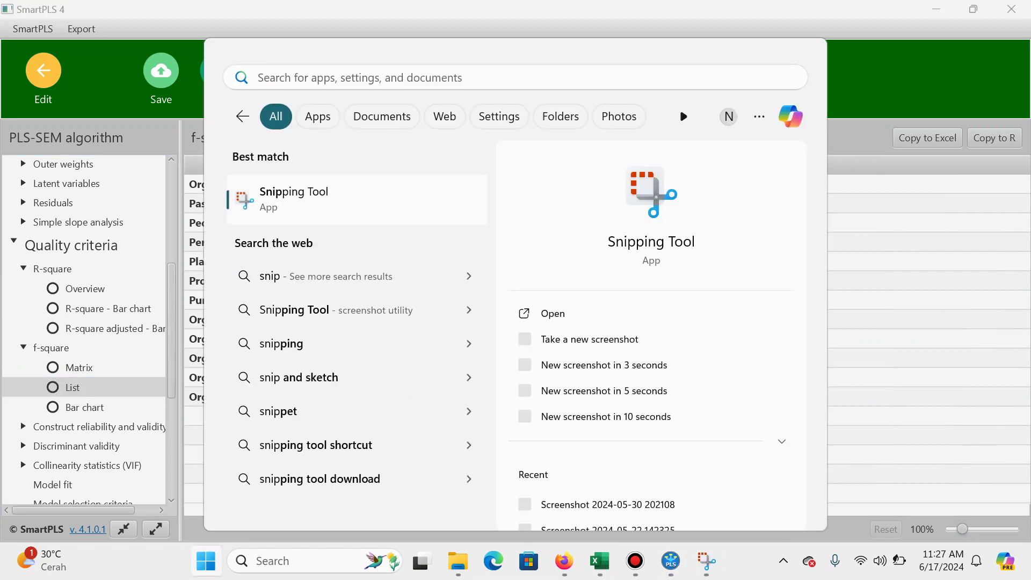
pyautogui.press('Return')
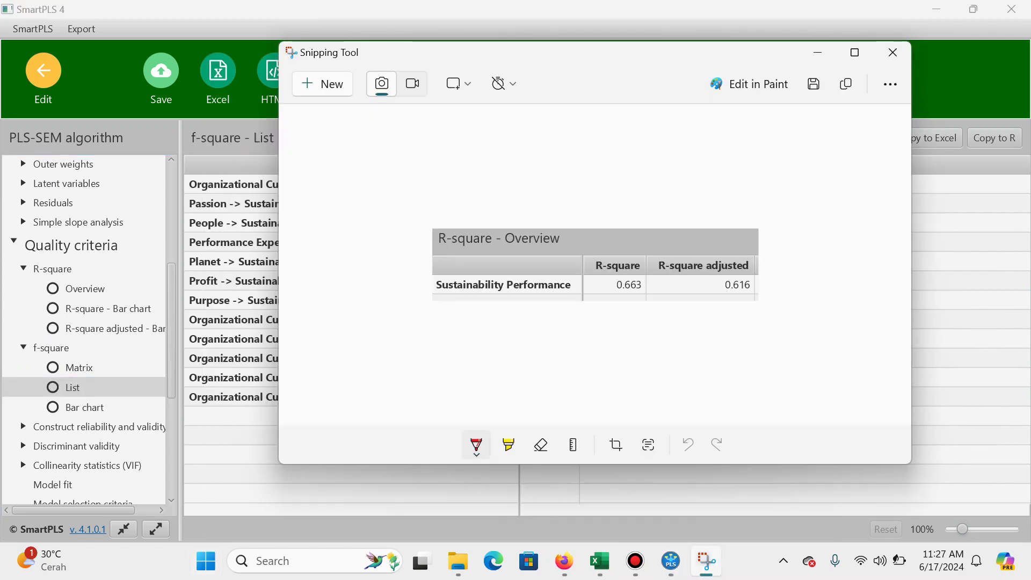
pyautogui.click(322, 84)
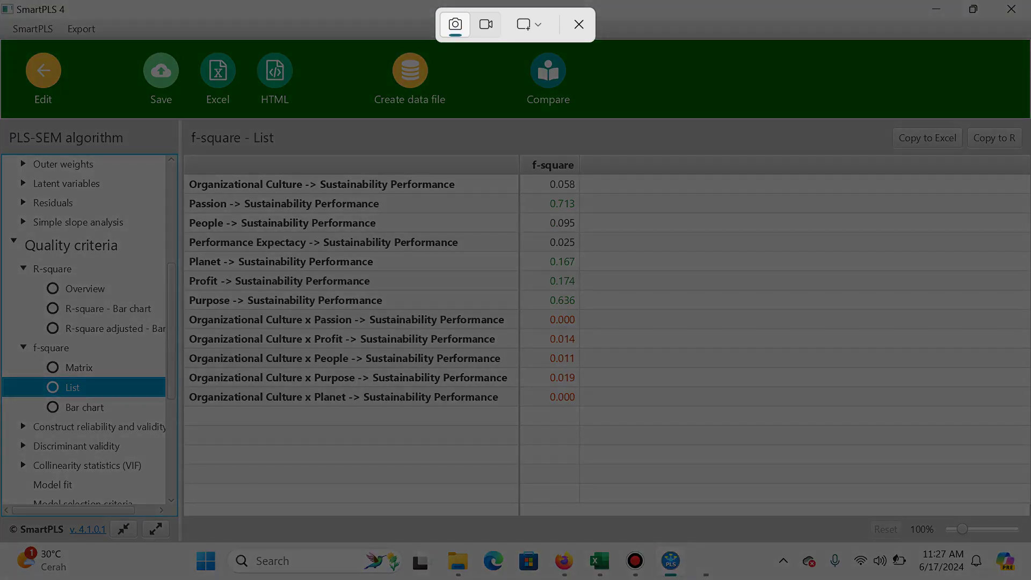
pyautogui.moveTo(184, 125); pyautogui.dragTo(585, 417)
# Step: Switch to Excel, enter the heading Uji f-square in A114 and paste the f-square capture at A115
pyautogui.hotkey('alt', 'Tab')
pyautogui.hotkey('alt', 'Tab')
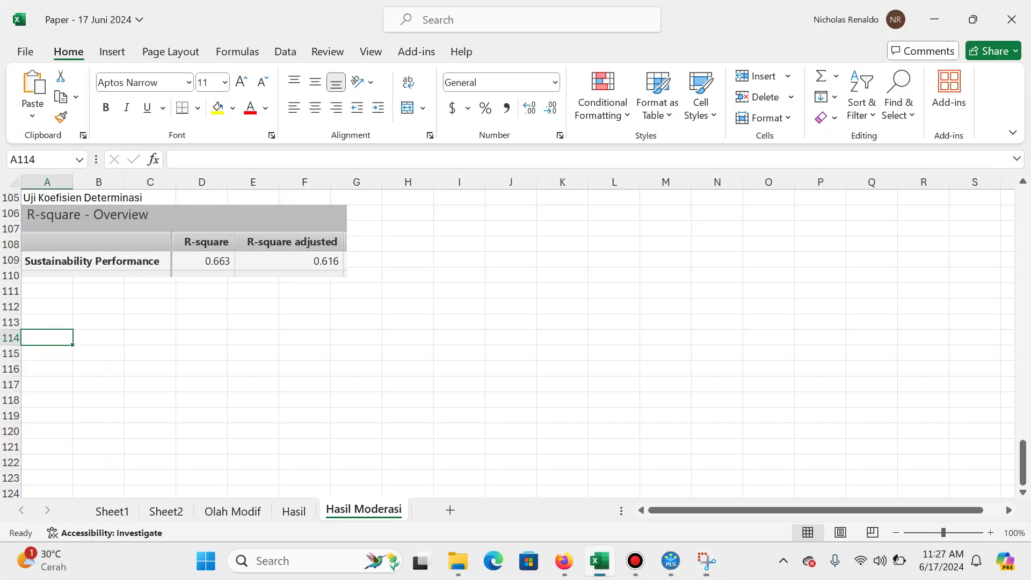
pyautogui.write('Uji f-square')
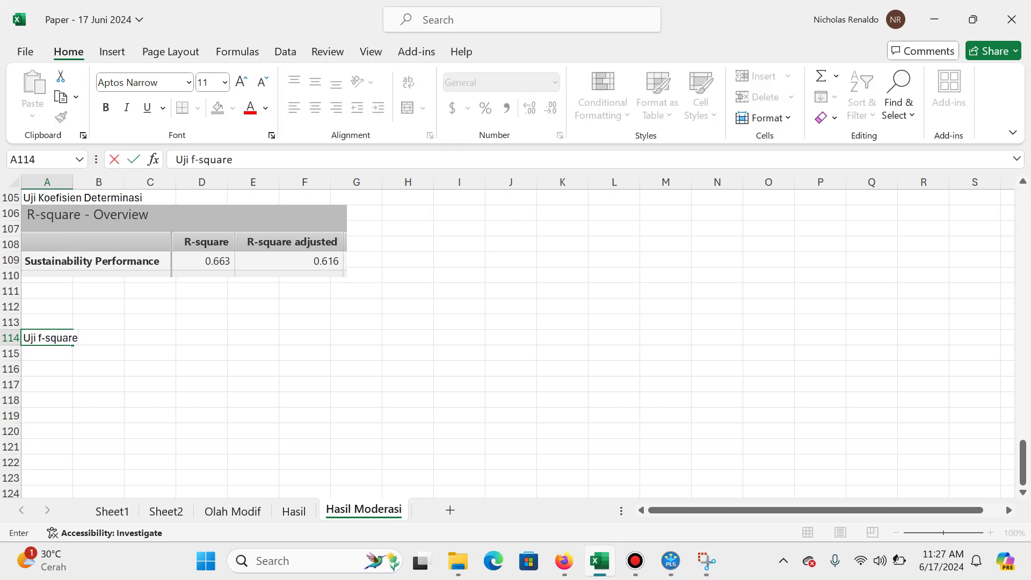
pyautogui.press('Return')
pyautogui.hotkey('ctrl', 'v')
pyautogui.scroll(-5, 215, 322)
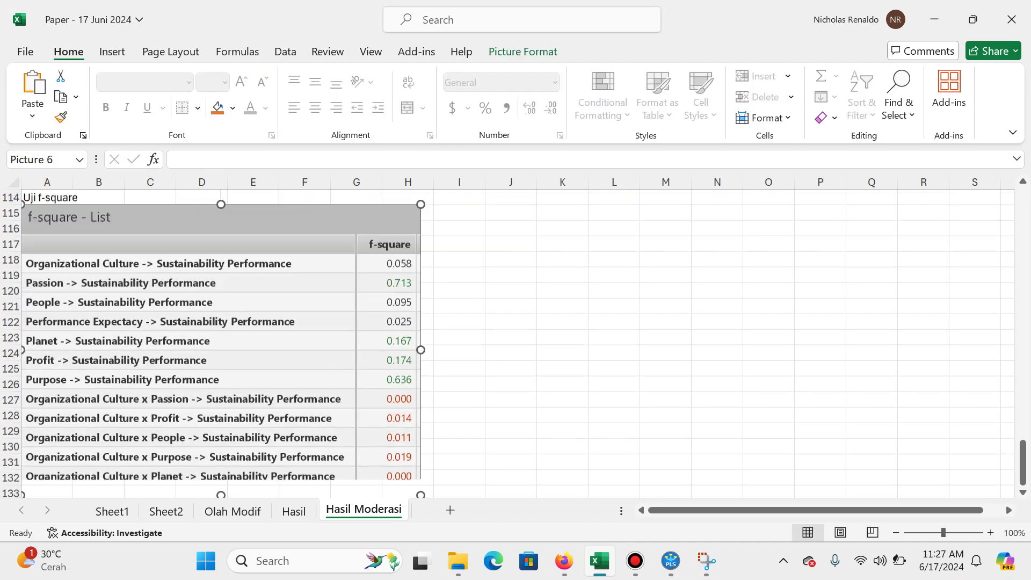
pyautogui.scroll(-4, 510, 343)
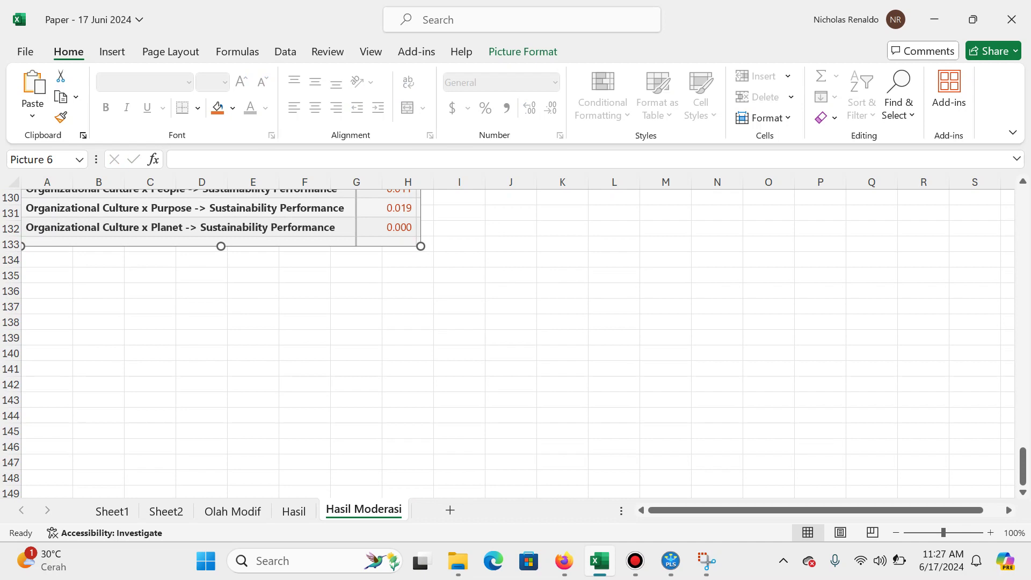
# Step: Select cell A135 below the pasted f-square capture
pyautogui.click(47, 275)
pyautogui.click(48, 291)
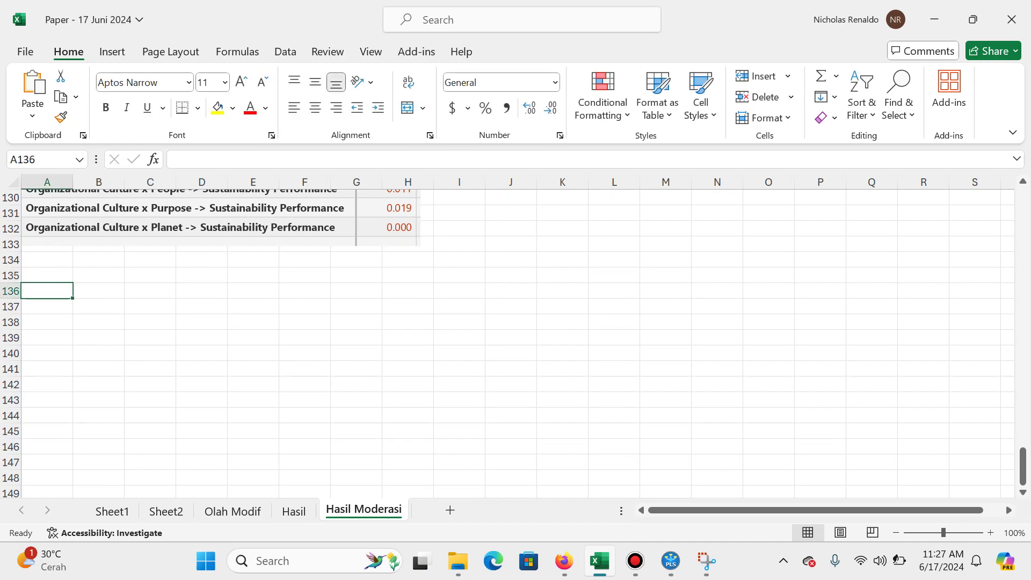
pyautogui.click(47, 275)
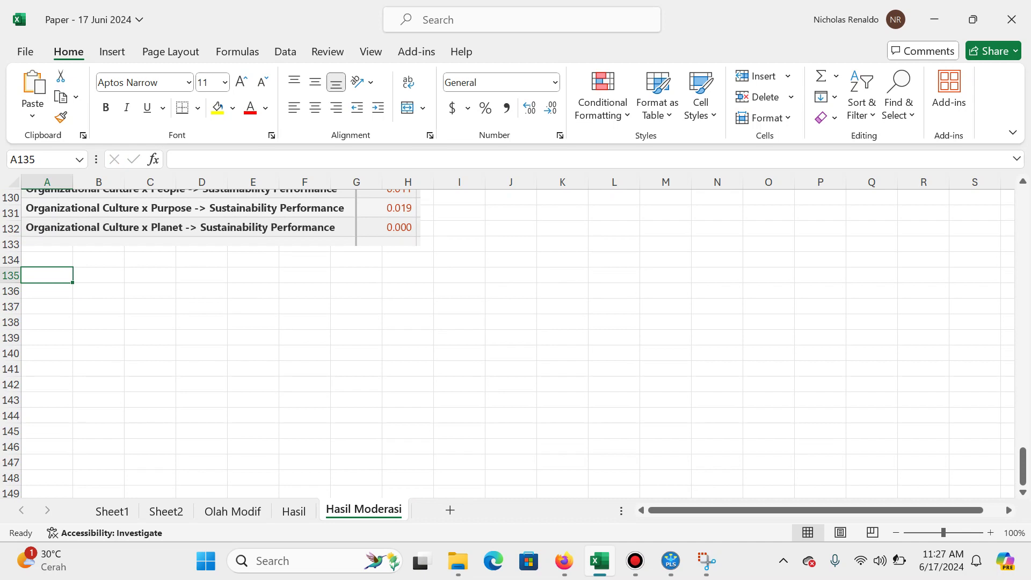
pyautogui.press('Up')
pyautogui.press('Up')
pyautogui.press('Up')
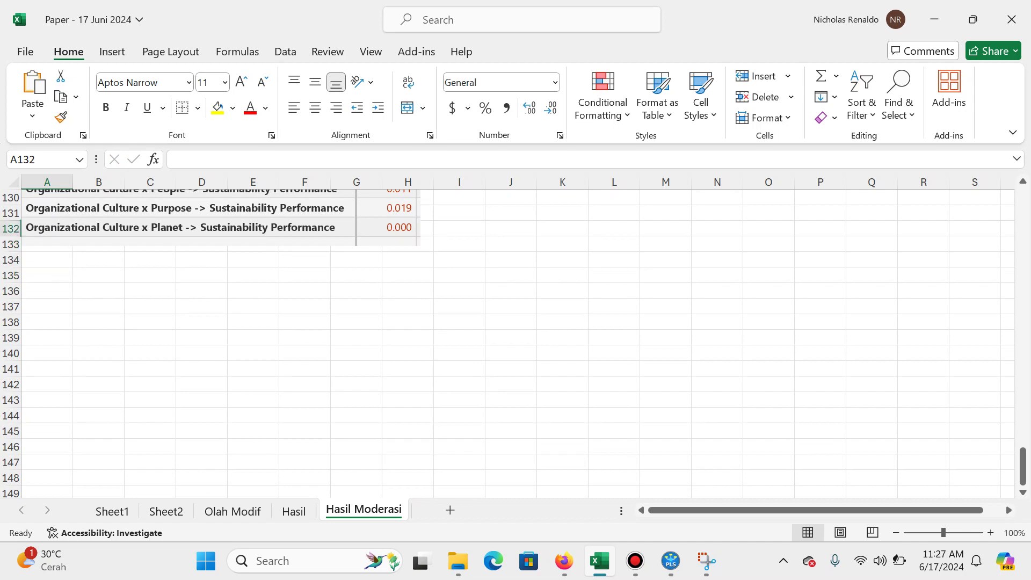
pyautogui.press('Down')
pyautogui.press('Down')
pyautogui.press('Down')
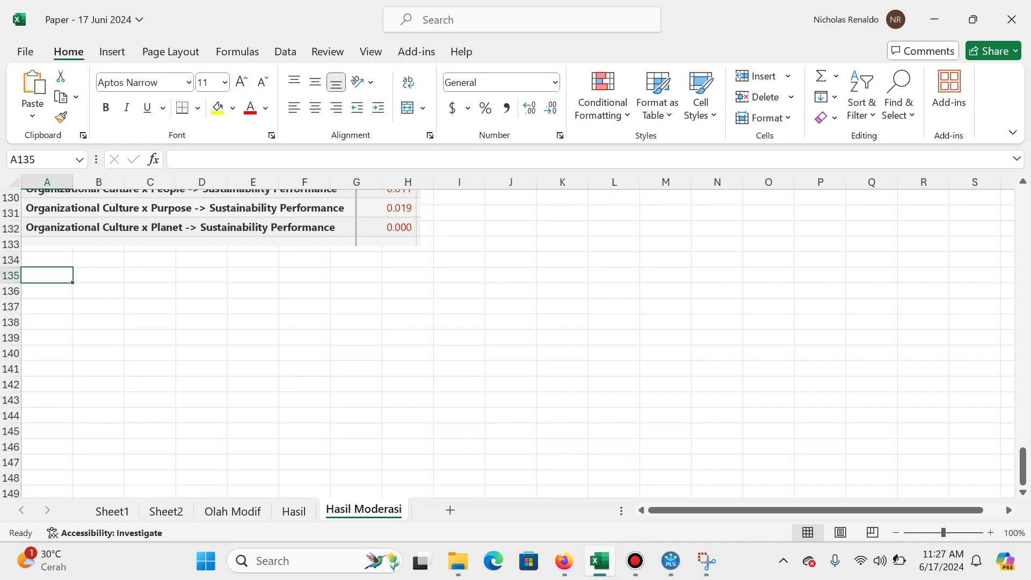
# Step: Return to SmartPLS and open the Construct reliability and validity overview
pyautogui.hotkey('alt', 'Tab')
pyautogui.hotkey('alt', 'Tab')
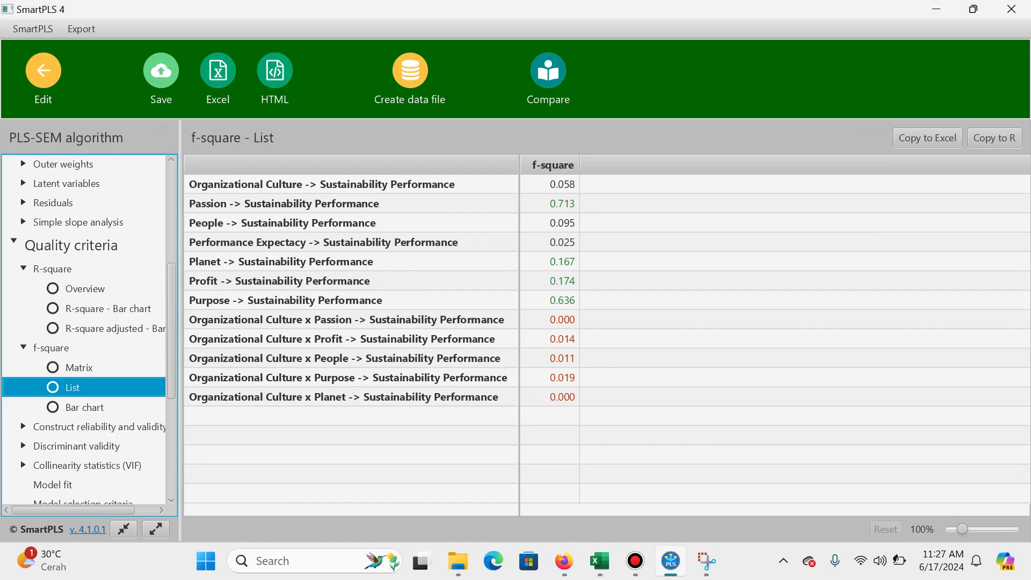
pyautogui.click(99, 427)
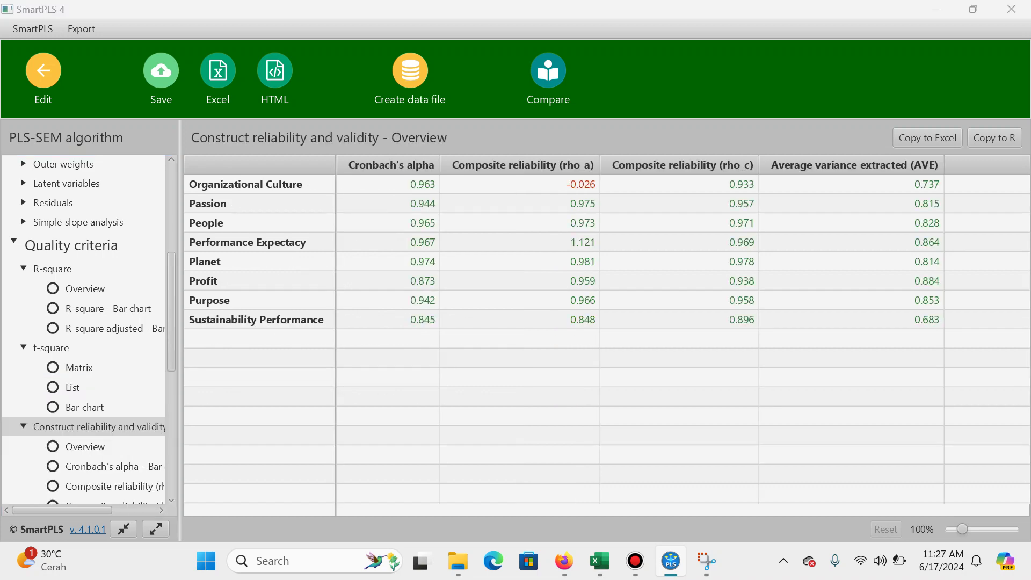
# Step: Capture the Construct reliability and validity overview, from its title to Sustainability Performance, with Snipping Tool
pyautogui.press('super')
pyautogui.write('snip')
pyautogui.press('Return')
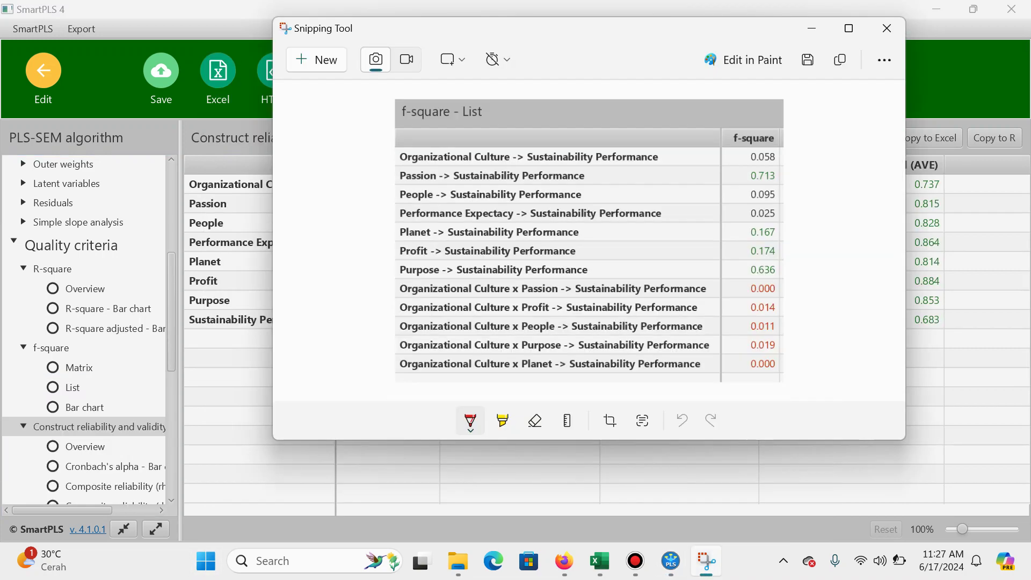
pyautogui.click(317, 60)
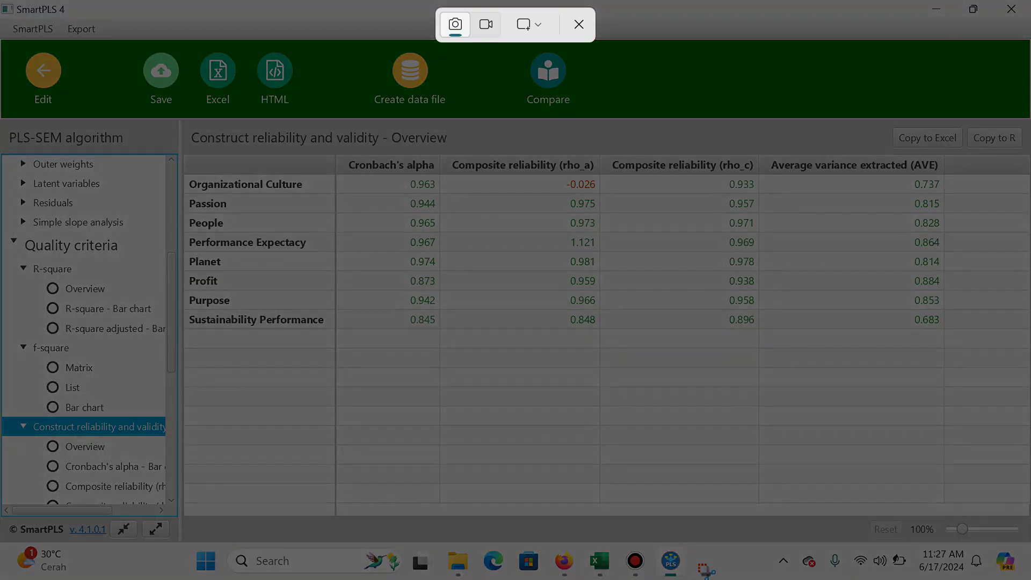
pyautogui.moveTo(183, 128); pyautogui.dragTo(951, 333)
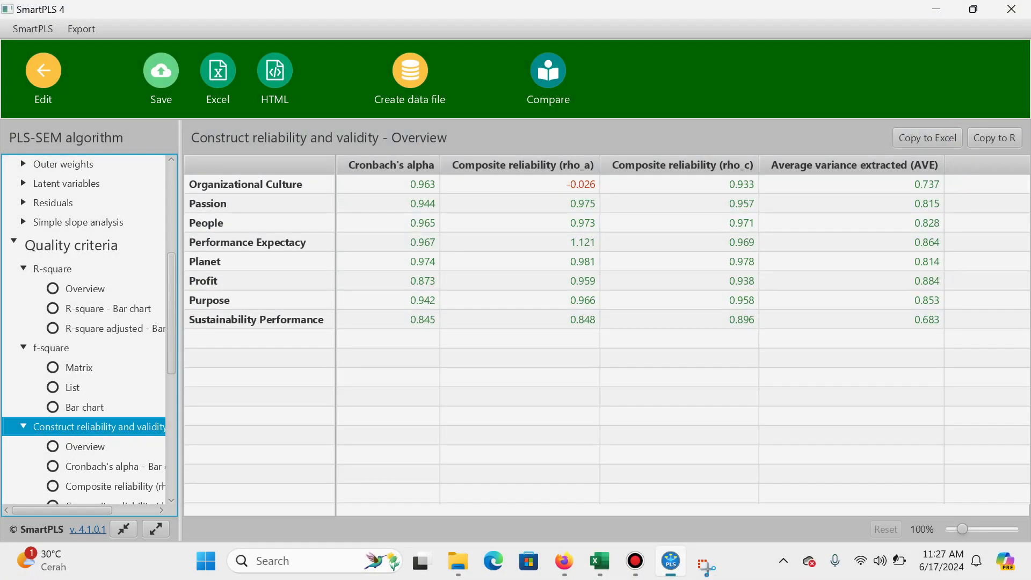
# Step: Switch to Excel, enter the heading Construct Reliability and Validity in A135 and paste the reliability capture at A136
pyautogui.hotkey('alt', 'Tab')
pyautogui.press('Tab')
pyautogui.hotkey('alt', 'Tab')
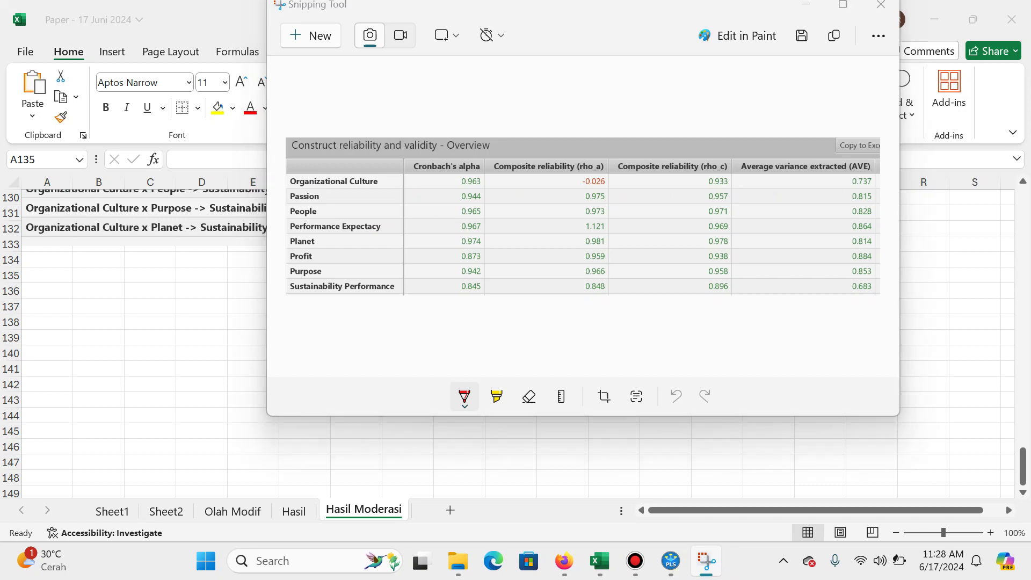
pyautogui.hotkey('alt', 'Tab')
pyautogui.press('Tab')
pyautogui.hotkey('alt', 'Tab')
pyautogui.hotkey('alt', 'Tab')
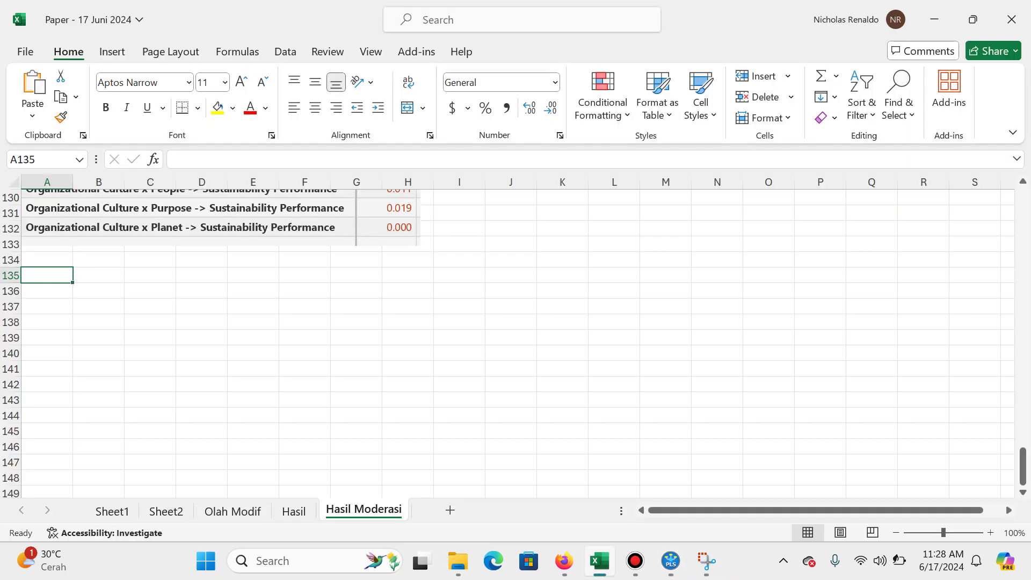
pyautogui.write('Con')
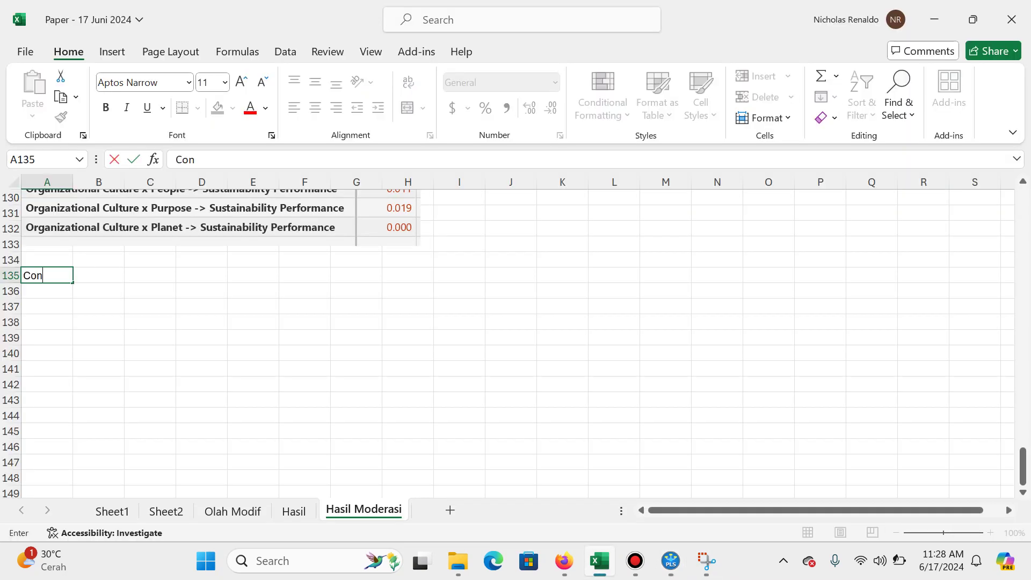
pyautogui.write('struct Rel')
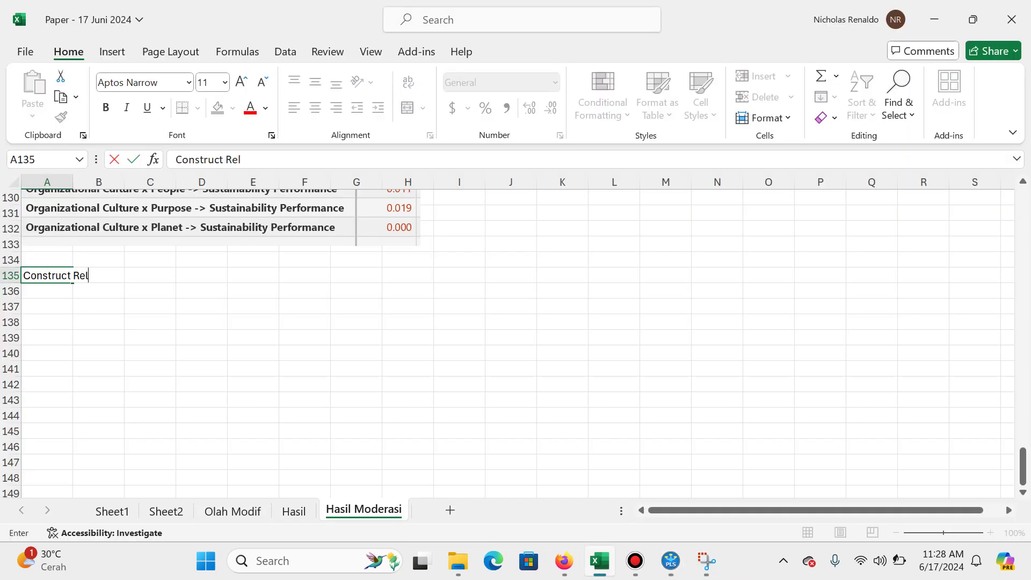
pyautogui.write('iability and Validity')
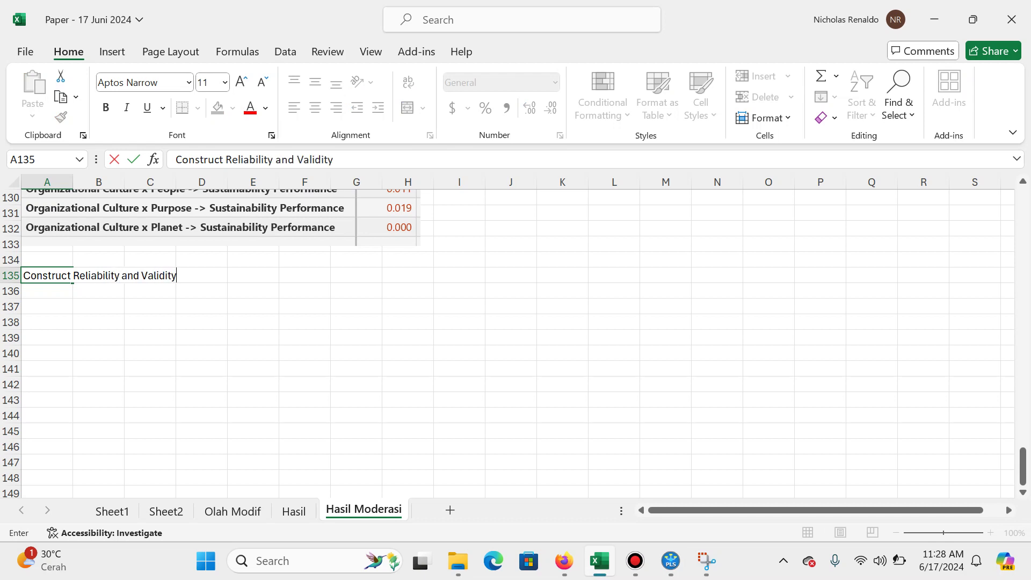
pyautogui.press('Return')
pyautogui.hotkey('ctrl', 'v')
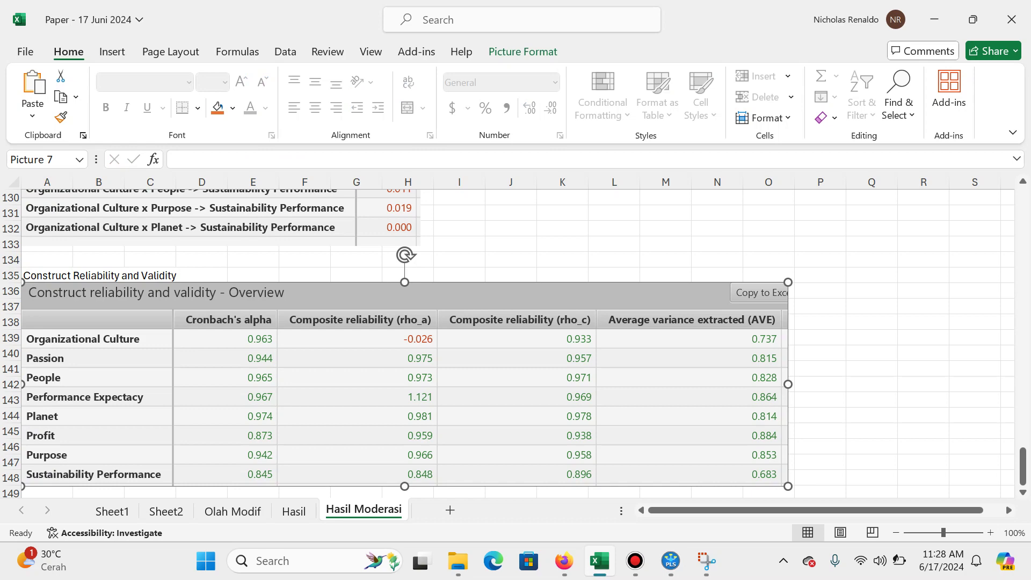
pyautogui.click(820, 291)
# Step: Review the pasted results in Hasil Moderasi from the top of the sheet down to the construct reliability capture
pyautogui.hotkey('ctrl', 'Home')
pyautogui.press('pagedown')
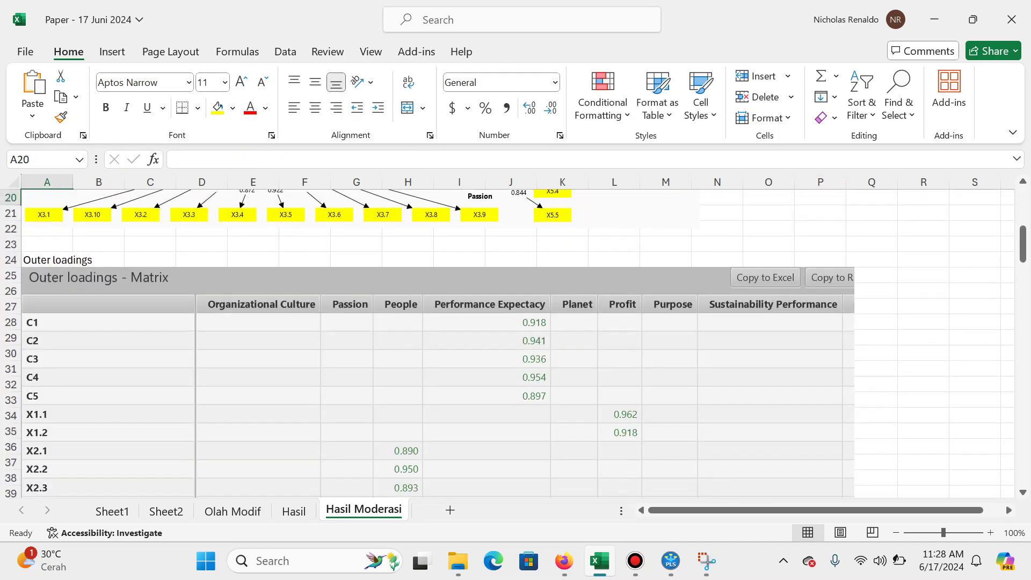
pyautogui.press('pagedown')
pyautogui.press('pagedown')
pyautogui.press('pagedown')
pyautogui.press('pagedown')
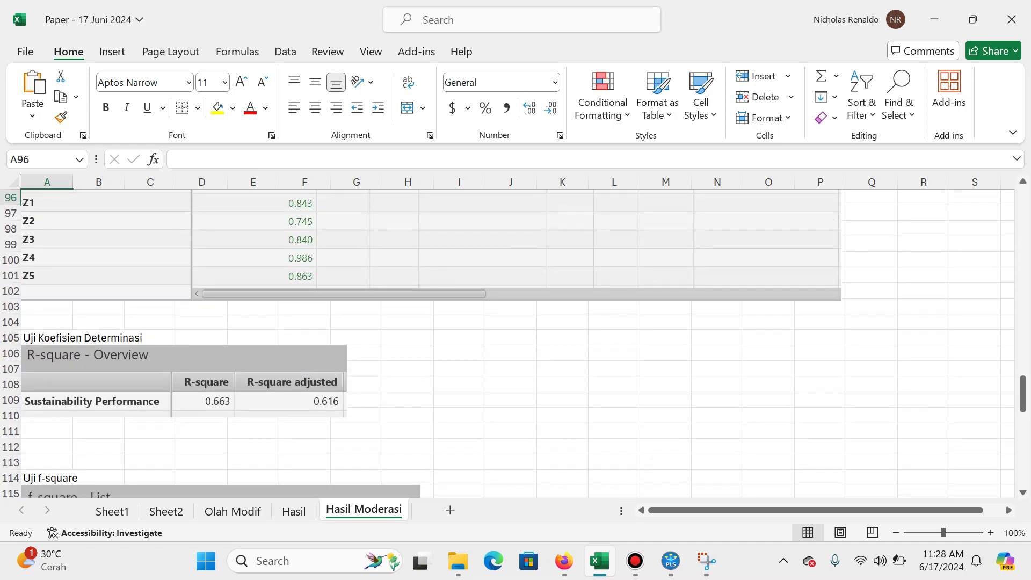
pyautogui.press('pagedown')
pyautogui.press('pagedown')
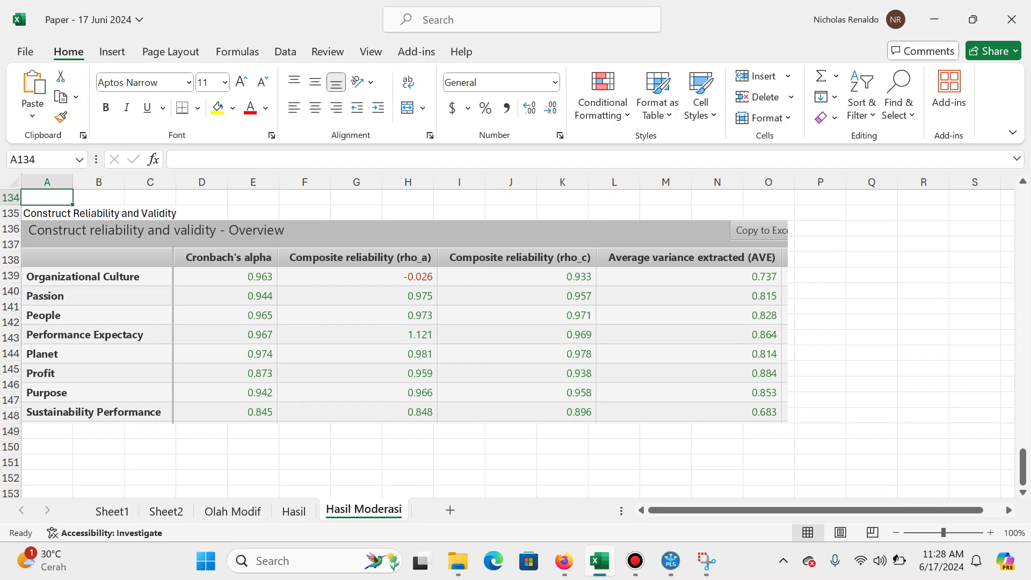
# Step: Enter the heading Discriminant Validity in A150, below the construct reliability capture
pyautogui.scroll(-2, 516, 344)
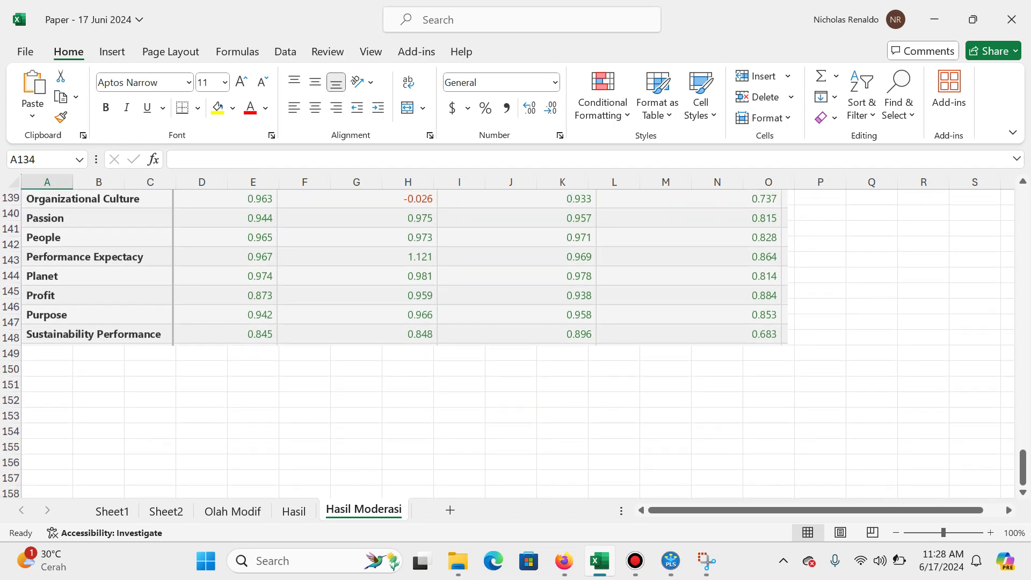
pyautogui.click(47, 369)
pyautogui.write('Discrimin')
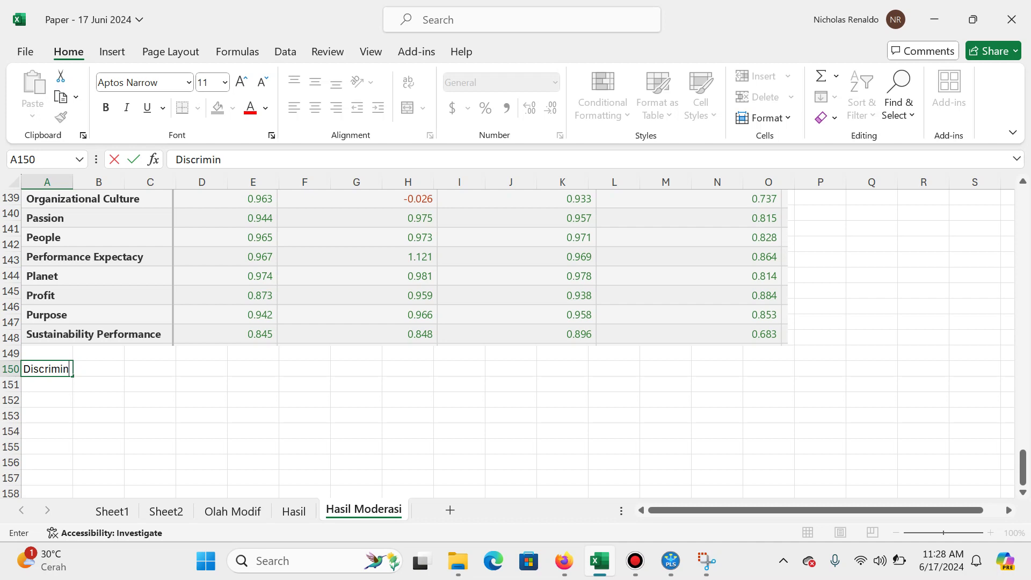
pyautogui.write('ant Validity')
pyautogui.press('Return')
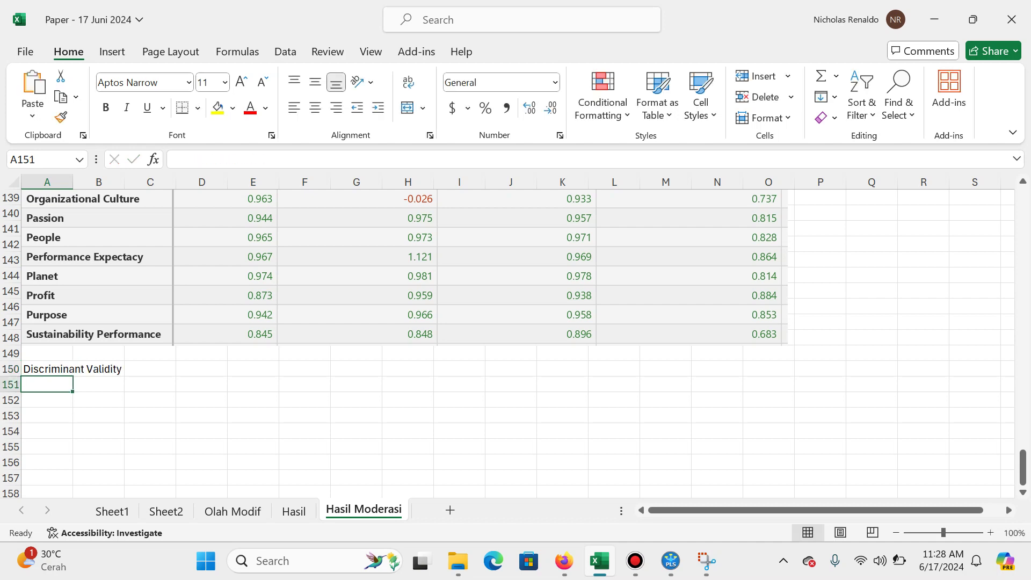
# Step: Return to SmartPLS and open the Fornell-Larcker criterion results under Discriminant validity
pyautogui.hotkey('alt', 'Tab')
pyautogui.scroll(-3, 86, 322)
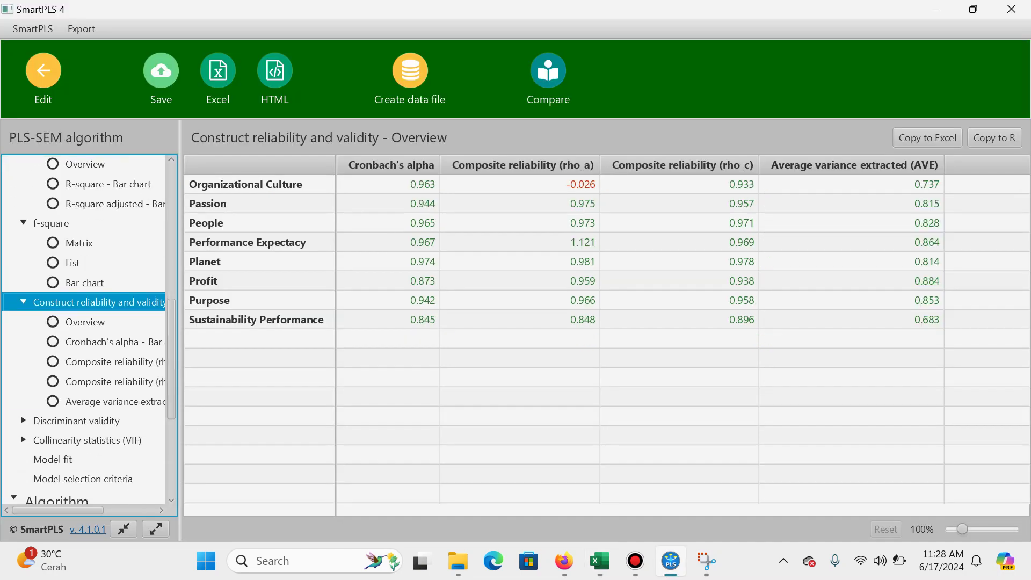
pyautogui.click(76, 421)
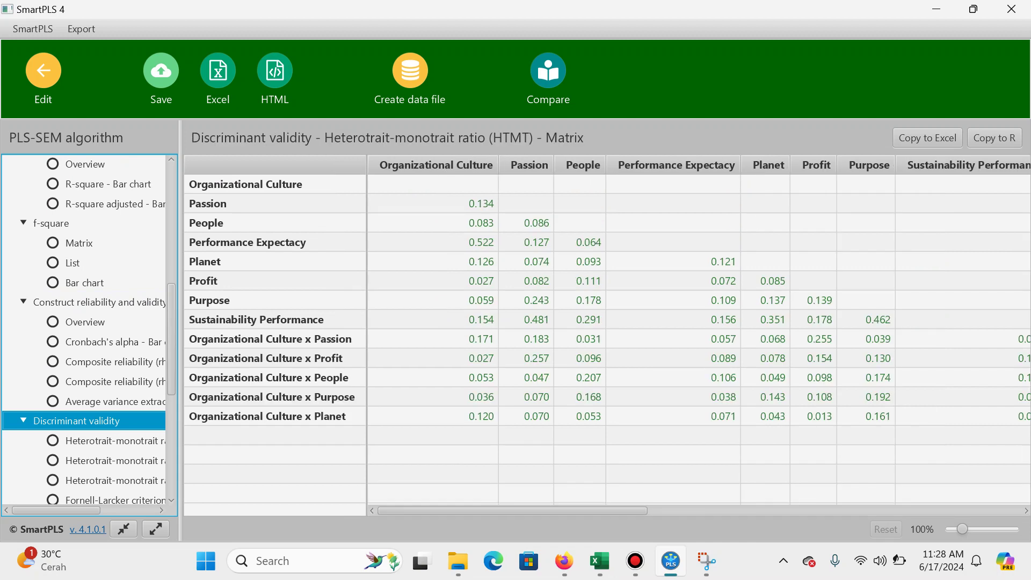
pyautogui.scroll(-2, 86, 328)
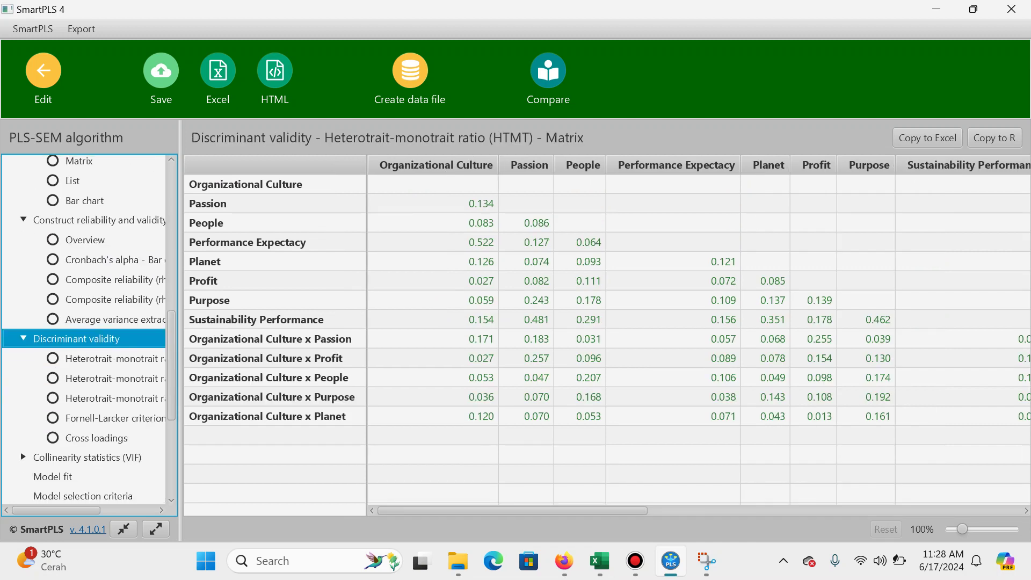
pyautogui.click(115, 418)
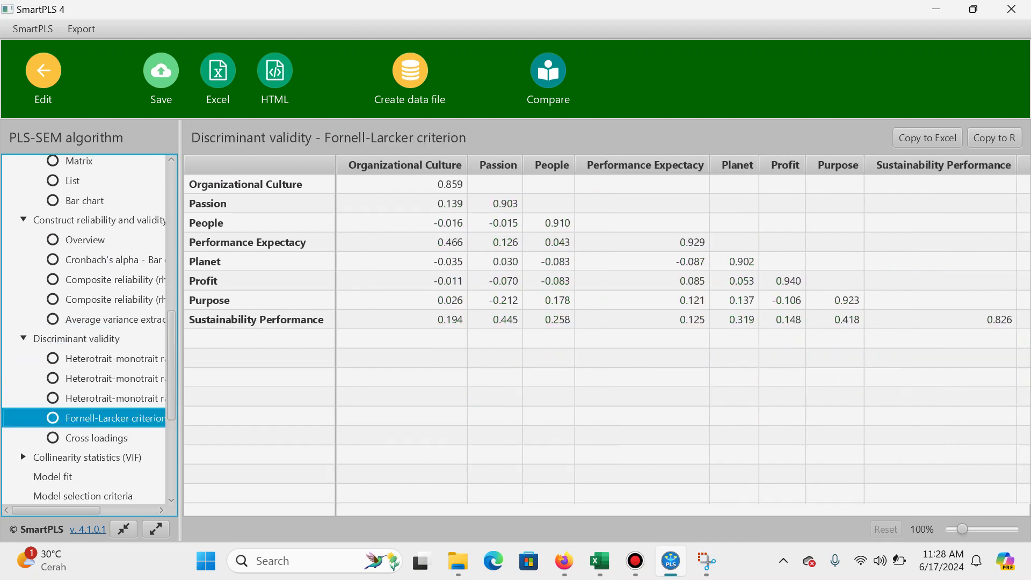
# Step: Capture the full Fornell-Larcker criterion table, including its title, with Snipping Tool
pyautogui.press('super')
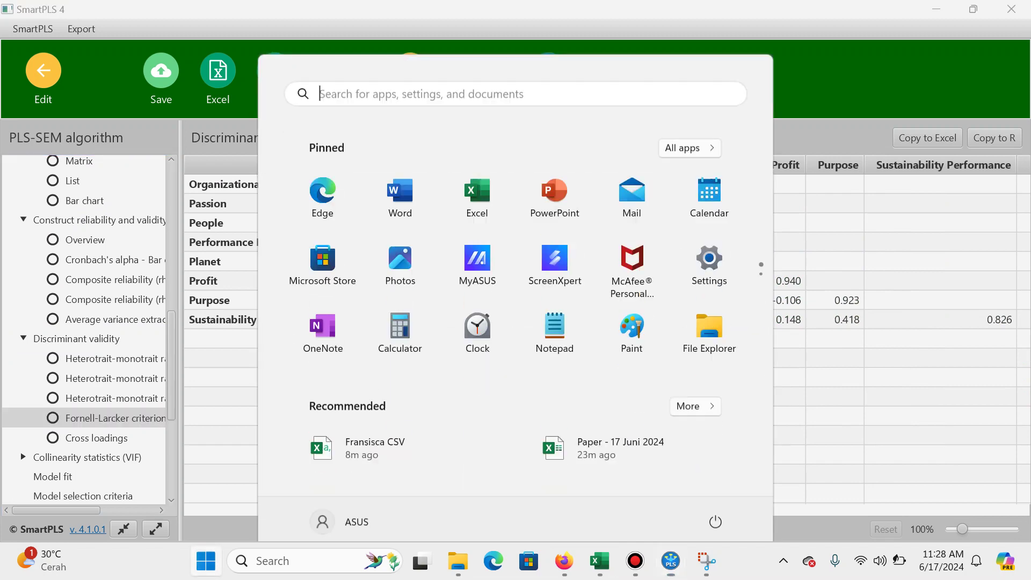
pyautogui.write('sni')
pyautogui.press('Return')
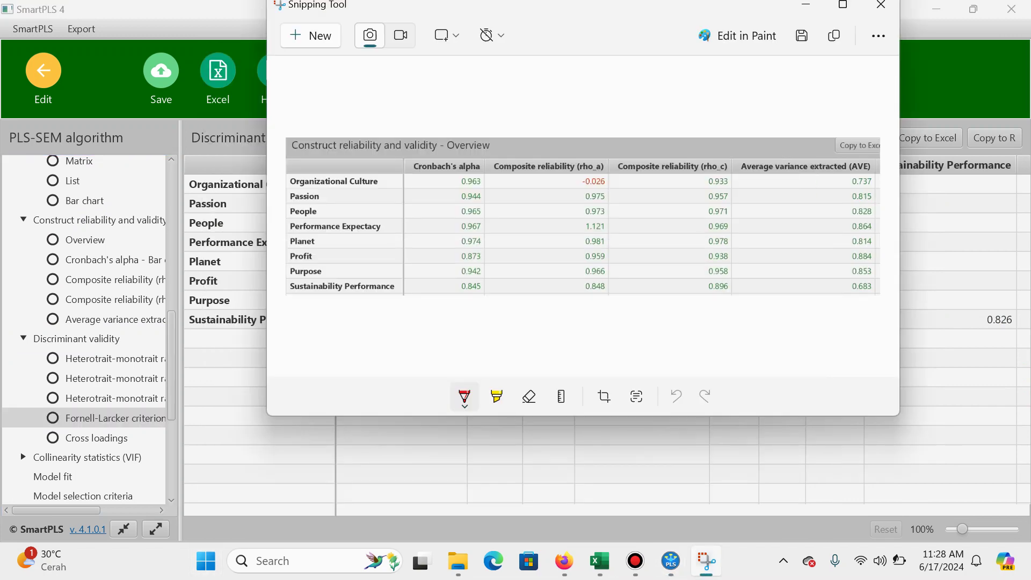
pyautogui.click(320, 36)
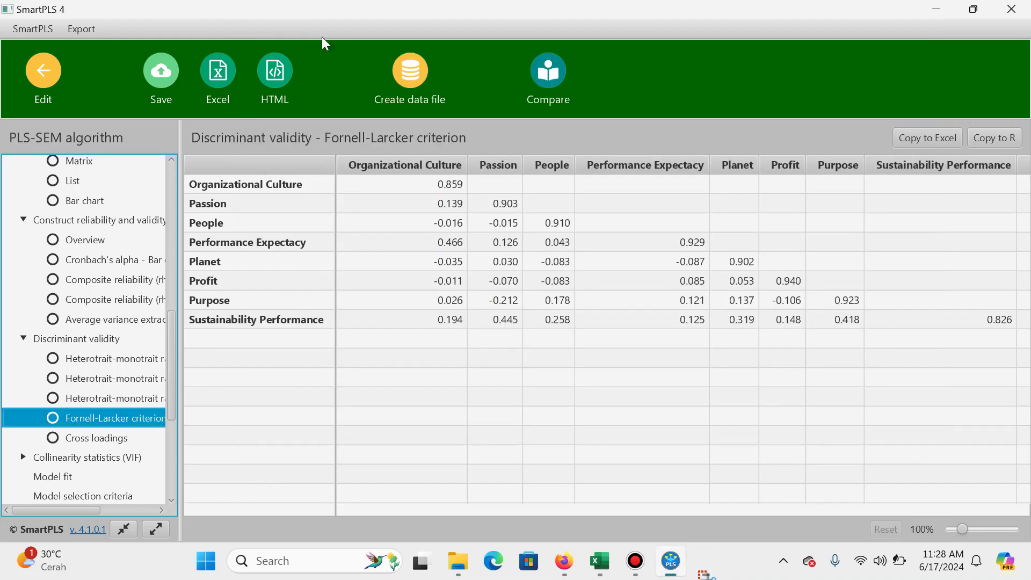
pyautogui.moveTo(185, 126); pyautogui.dragTo(1021, 335)
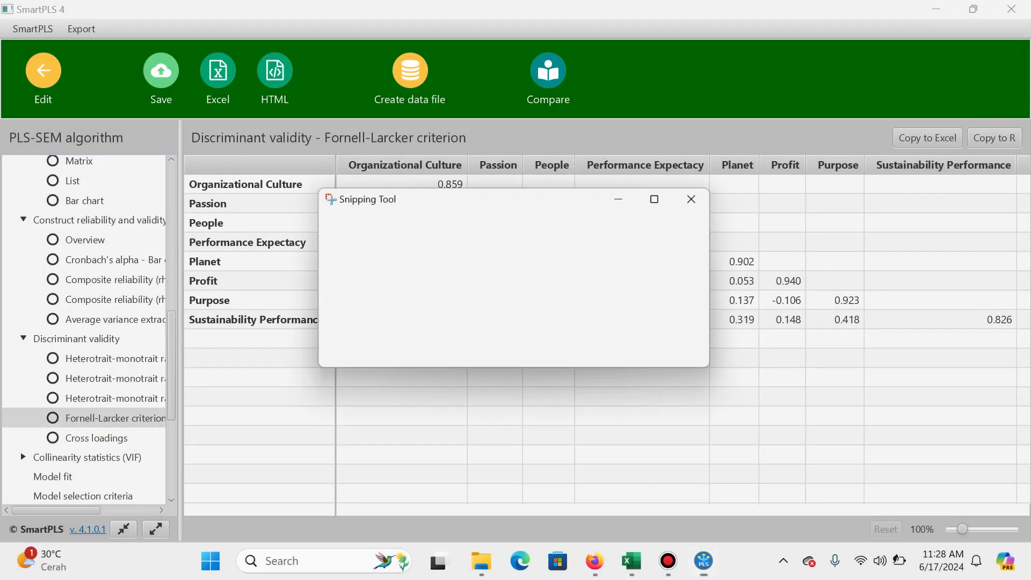
# Step: Switch to Excel and paste the Fornell-Larcker capture at A151, under the Discriminant Validity heading
pyautogui.hotkey('alt', 'Tab')
pyautogui.press('Tab')
pyautogui.hotkey('ctrl', 'v')
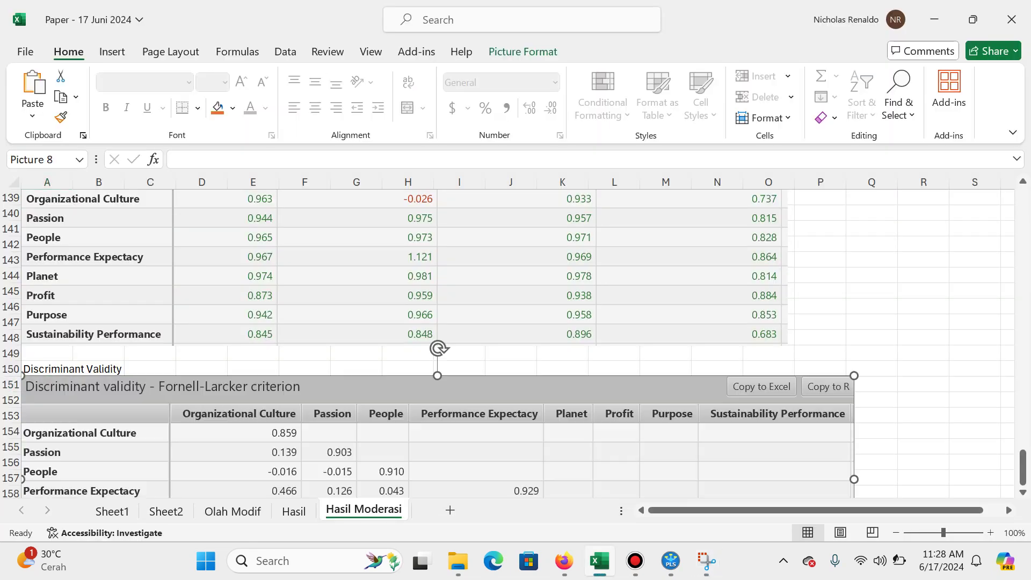
# Step: Select cell A165 below the pasted Fornell-Larcker capture
pyautogui.scroll(-5, 516, 343)
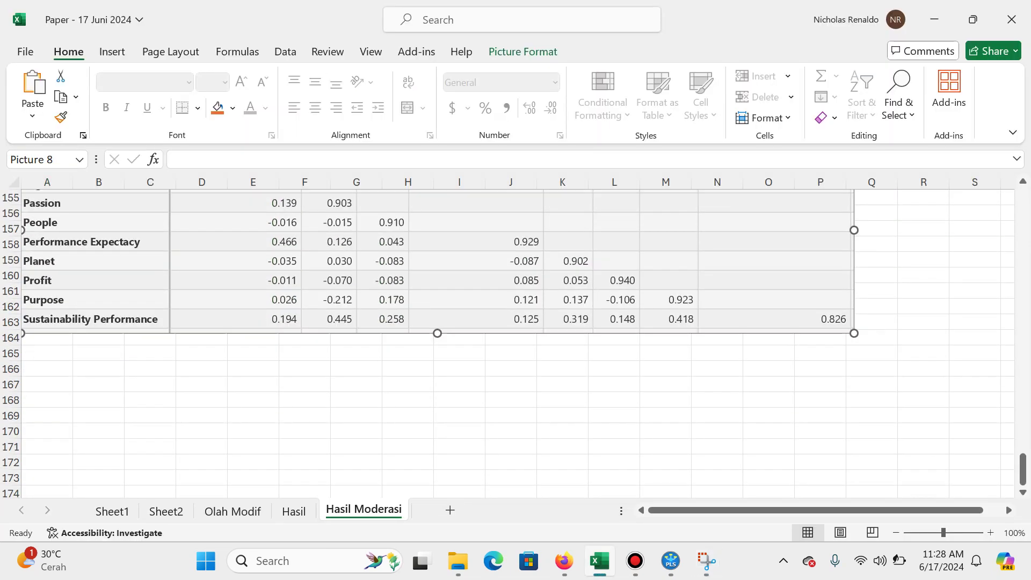
pyautogui.click(46, 353)
pyautogui.press('Down')
pyautogui.press('Down')
pyautogui.press('Down')
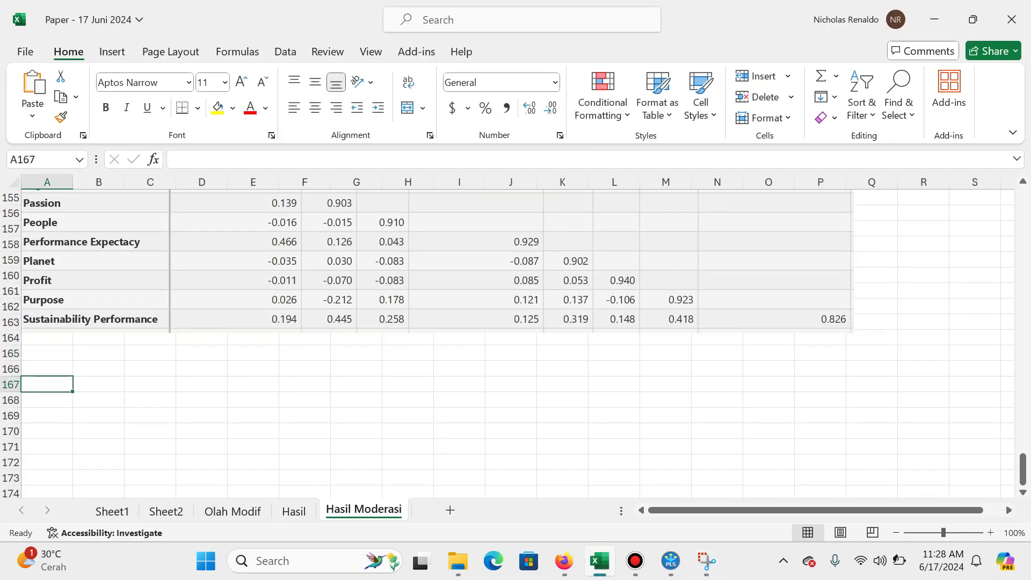
pyautogui.press('Up')
pyautogui.press('Up')
pyautogui.press('Up')
pyautogui.press('Up')
pyautogui.press('Up')
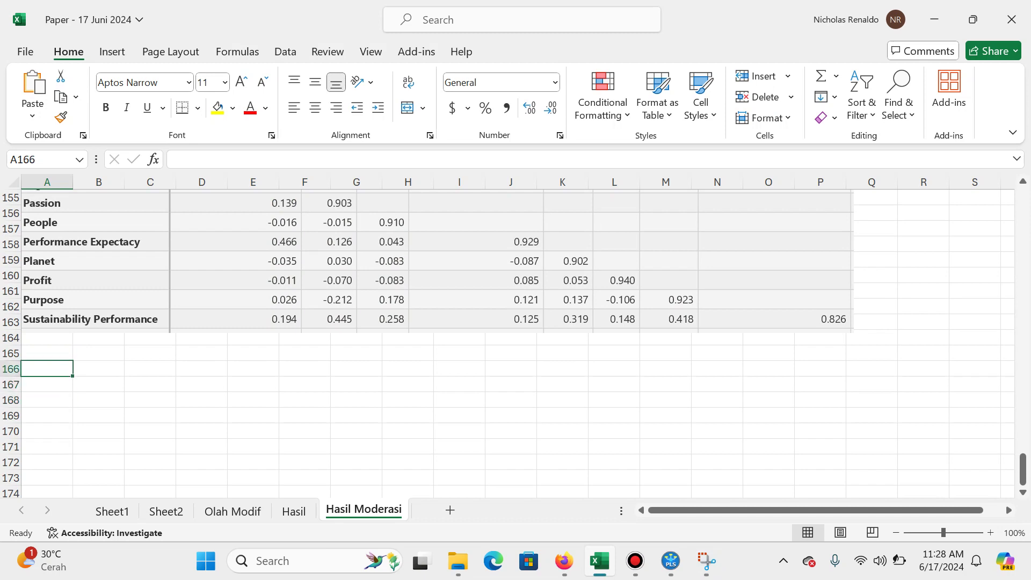
pyautogui.press('Down')
pyautogui.press('Down')
pyautogui.press('Down')
pyautogui.press('Up')
pyautogui.press('Up')
pyautogui.press('Up')
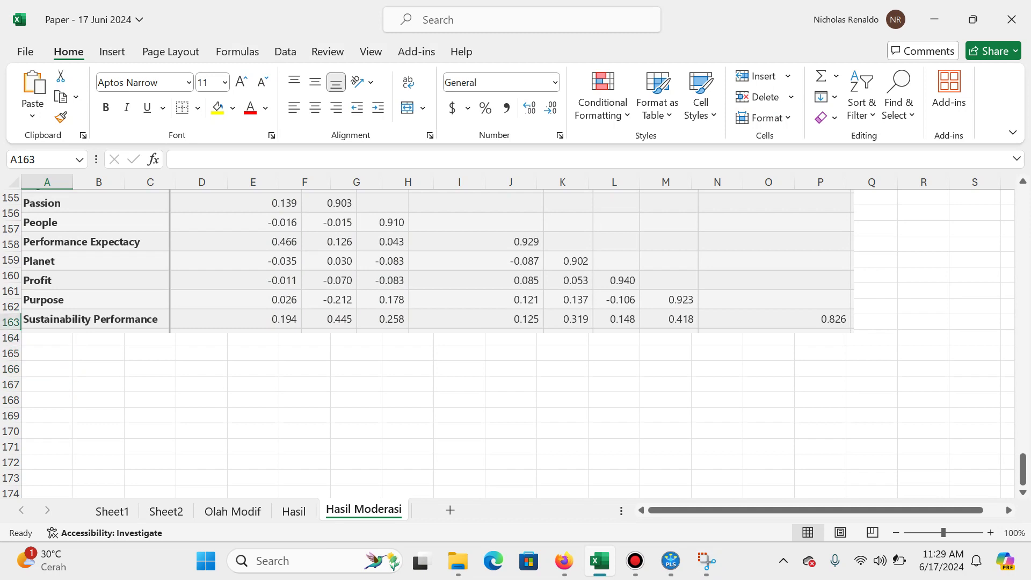
pyautogui.press('Up')
pyautogui.press('Down')
pyautogui.press('Down')
pyautogui.press('Down')
# Step: Return to SmartPLS and open the Inner model - List of the Collinearity statistics (VIF)
pyautogui.hotkey('alt', 'Tab')
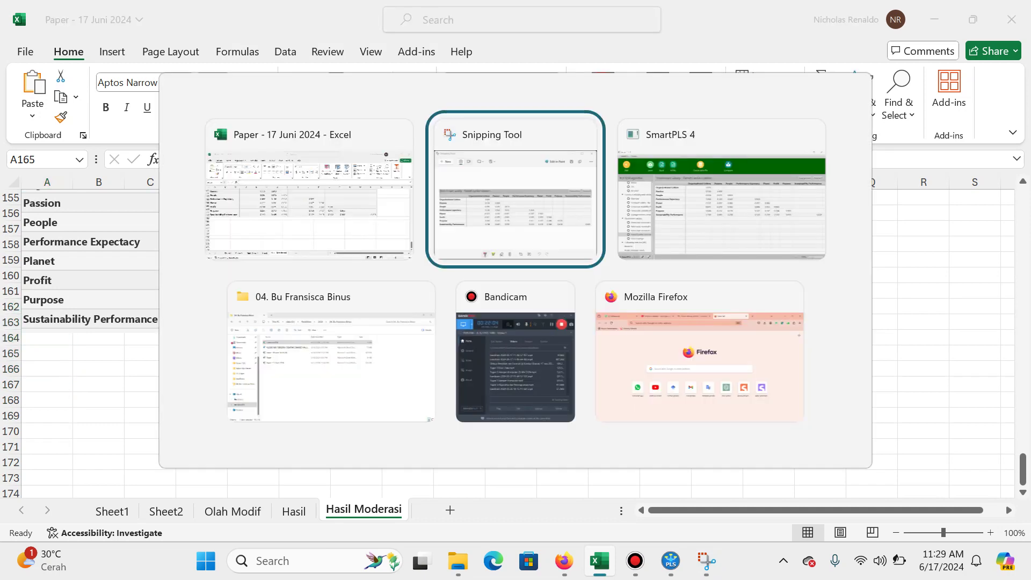
pyautogui.hotkey('alt', 'Tab')
pyautogui.scroll(-3, 86, 328)
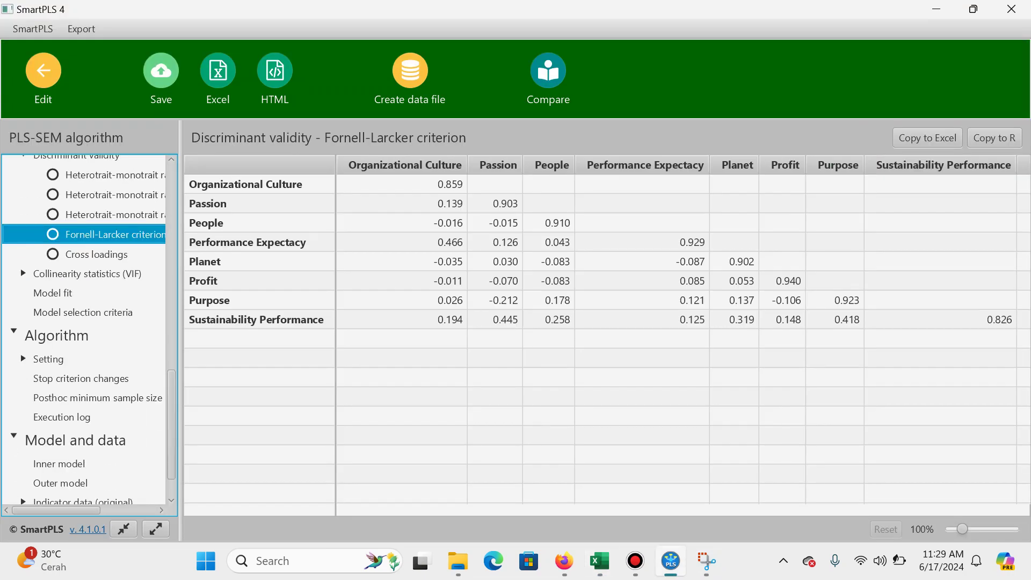
pyautogui.click(87, 274)
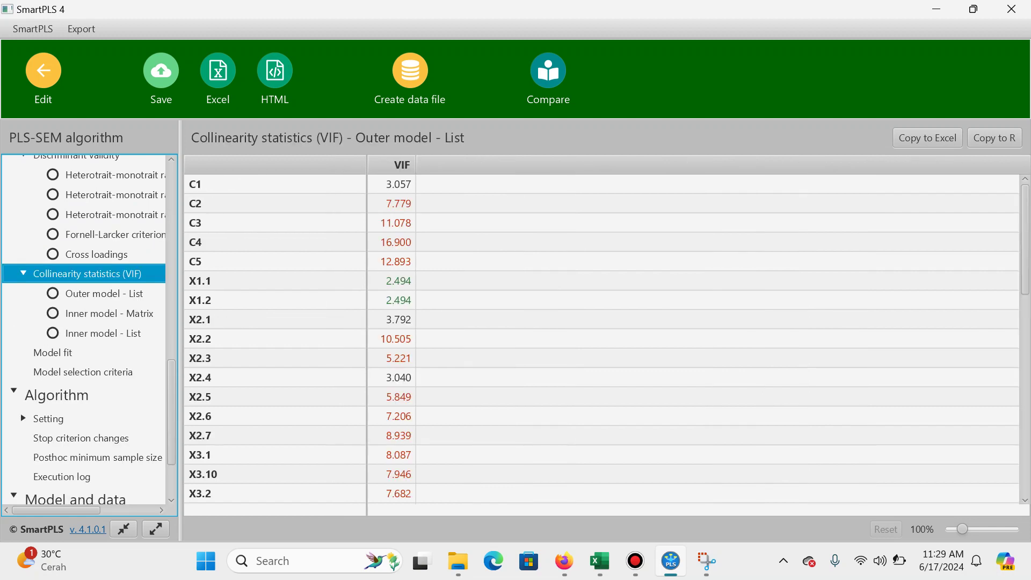
pyautogui.click(109, 313)
pyautogui.hscroll(10, 606, 322)
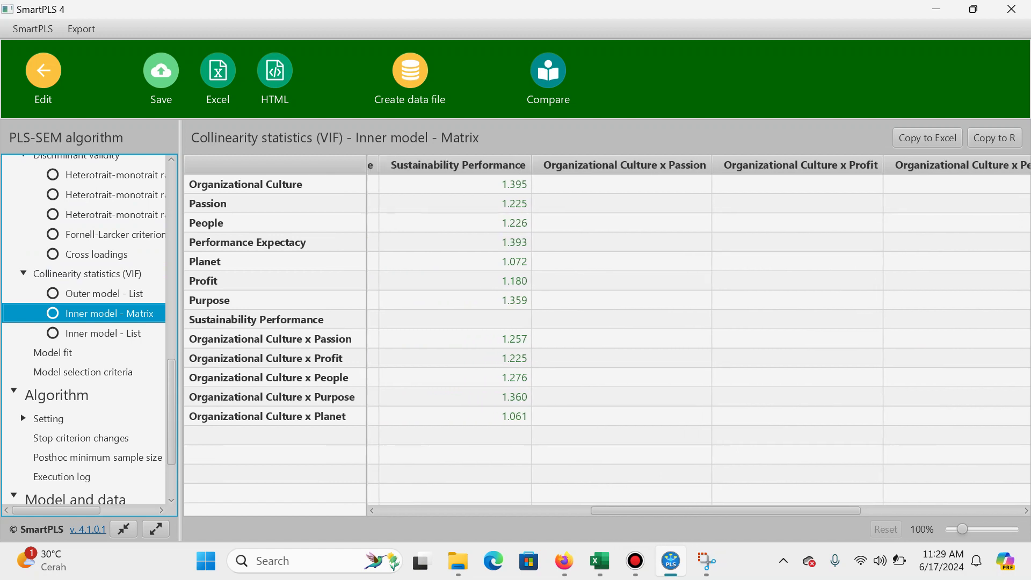
pyautogui.press('Down')
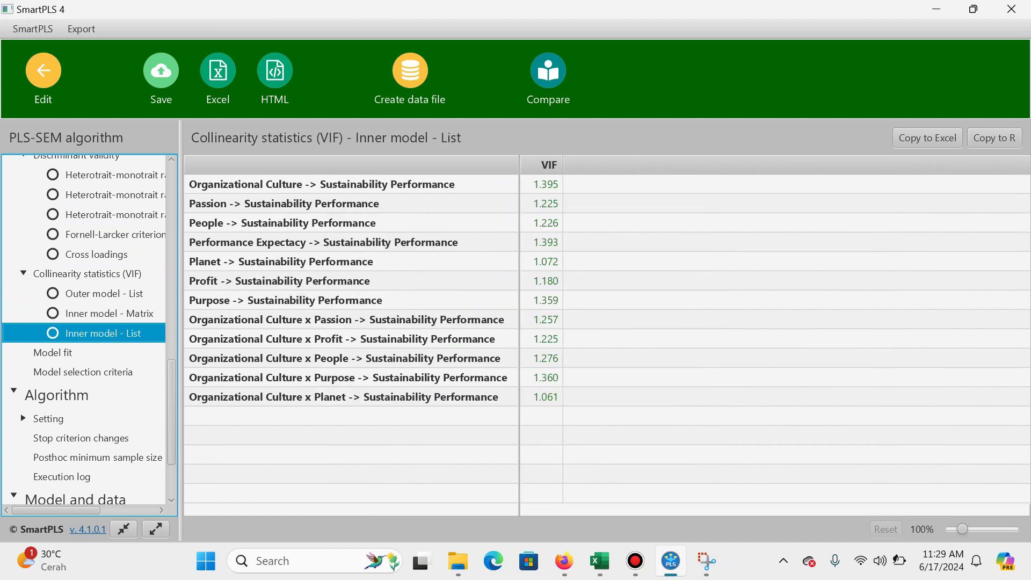
# Step: Capture the full Inner model - List VIF table, including its title, with Snipping Tool
pyautogui.press('super')
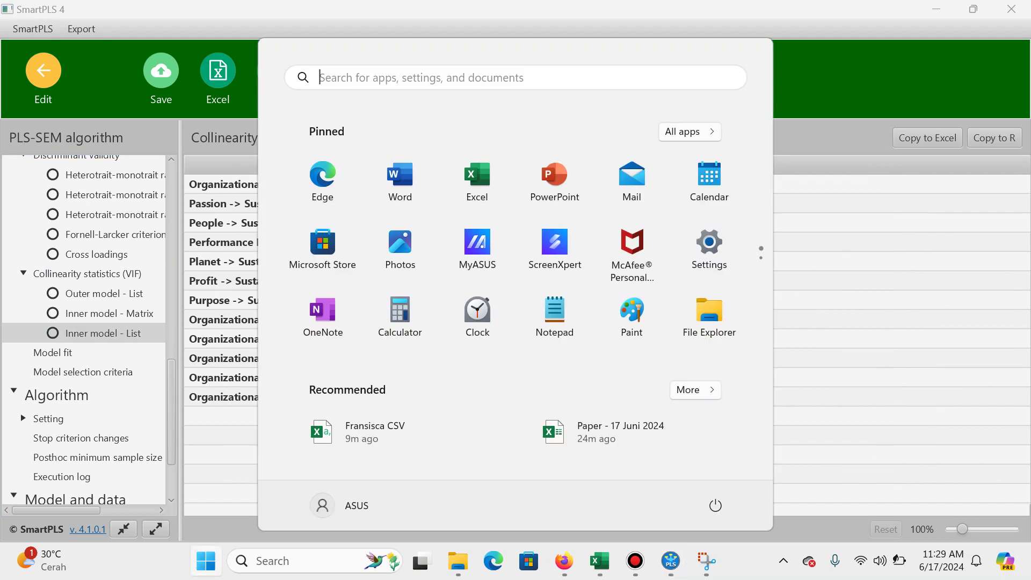
pyautogui.write('snip')
pyautogui.press('Return')
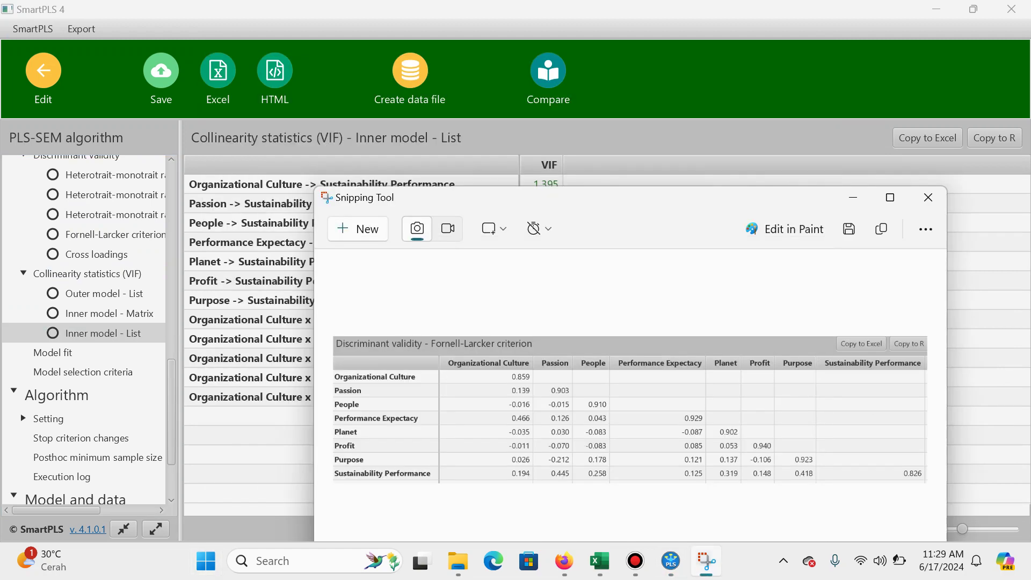
pyautogui.hotkey('ctrl', 'n')
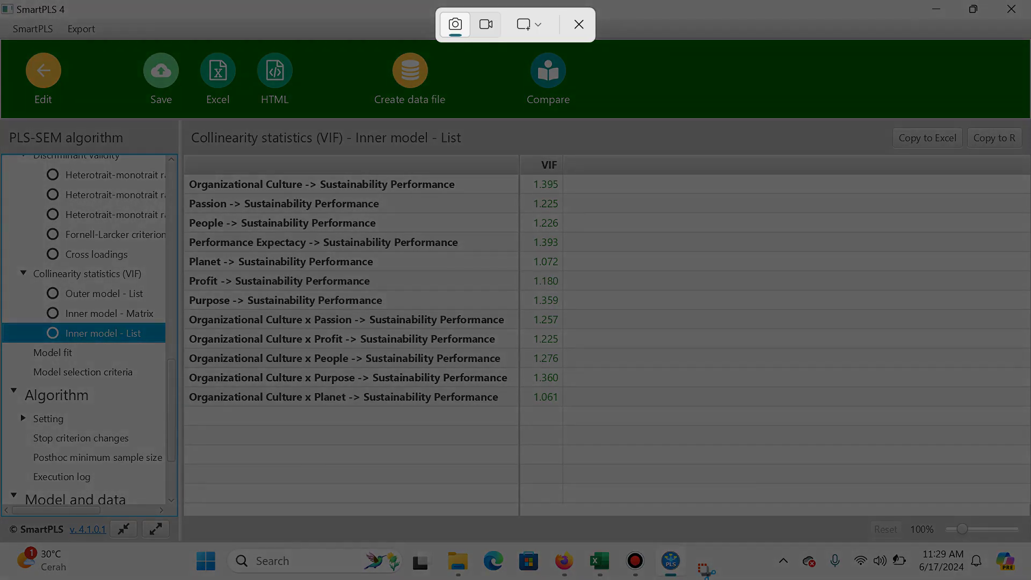
pyautogui.moveTo(183, 125); pyautogui.dragTo(568, 413)
# Step: Switch to Excel, enter the heading "Uji Multikolinieritas" in A165 and paste the VIF capture directly below it
pyautogui.hotkey('alt', 'Tab')
pyautogui.press('Tab')
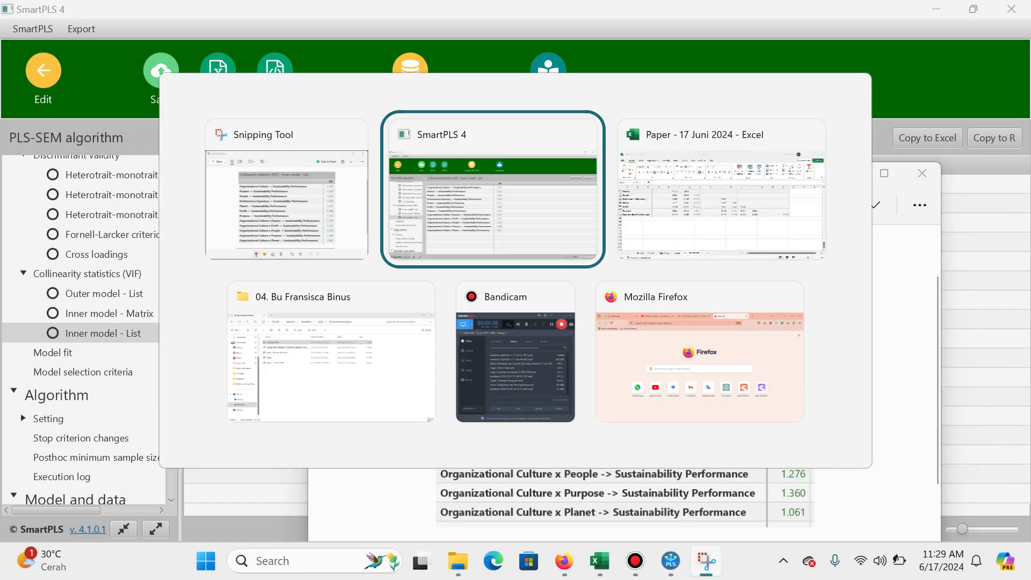
pyautogui.write('Uji Mul')
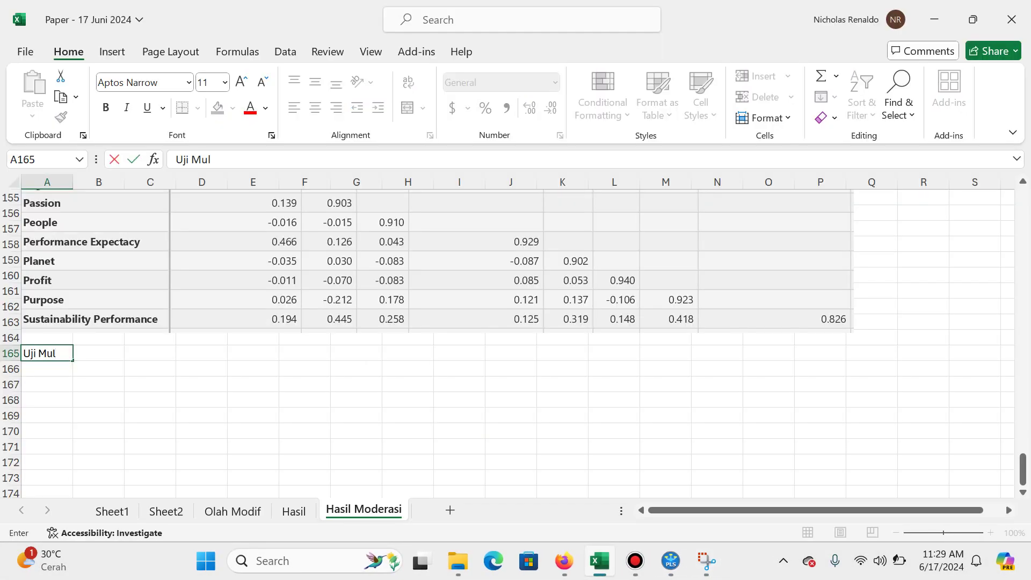
pyautogui.write('tikolinieritas')
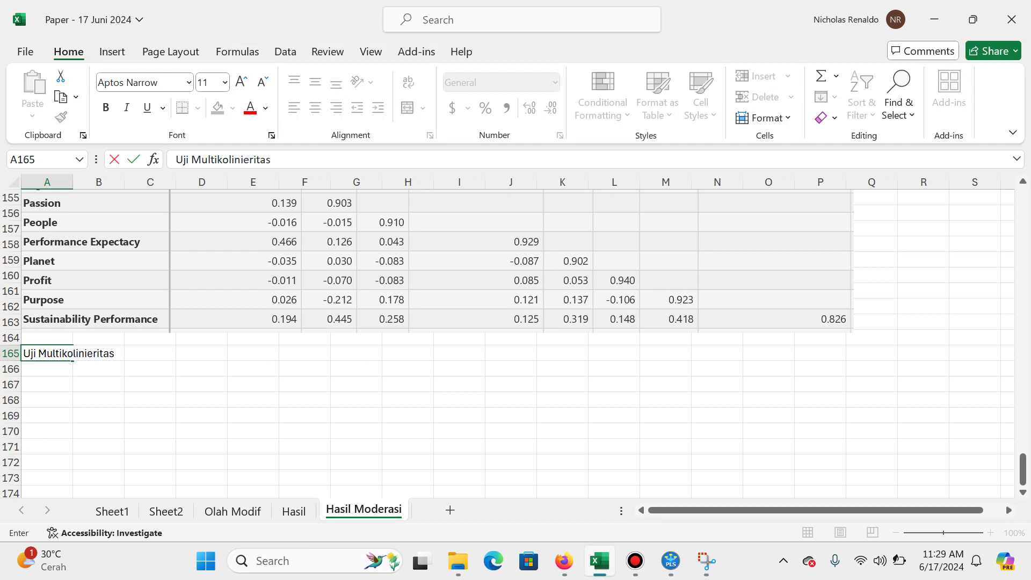
pyautogui.press('Return')
pyautogui.hotkey('ctrl', 'v')
pyautogui.scroll(-8, 516, 344)
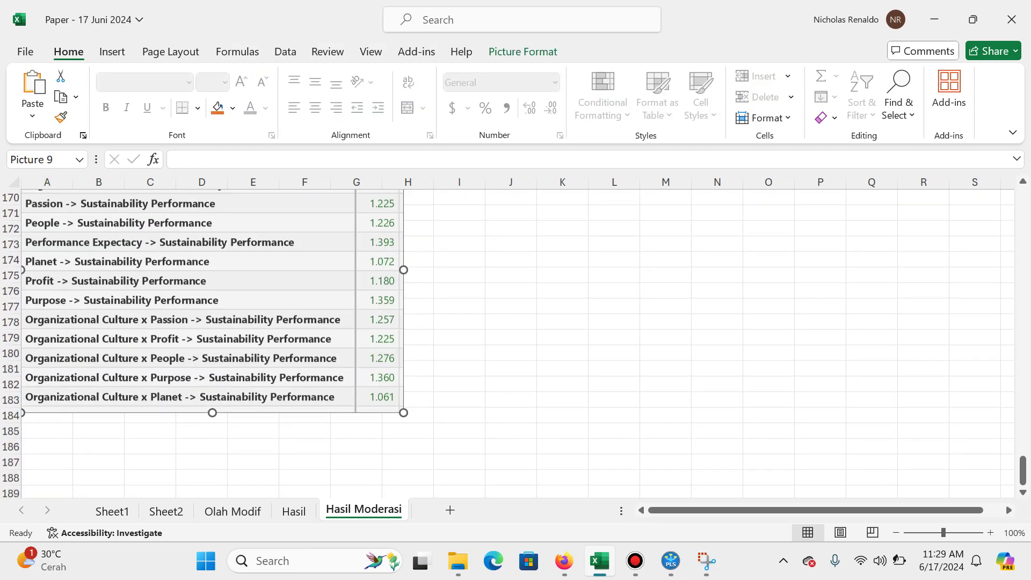
# Step: Select cell A186 below the pasted VIF capture
pyautogui.click(47, 307)
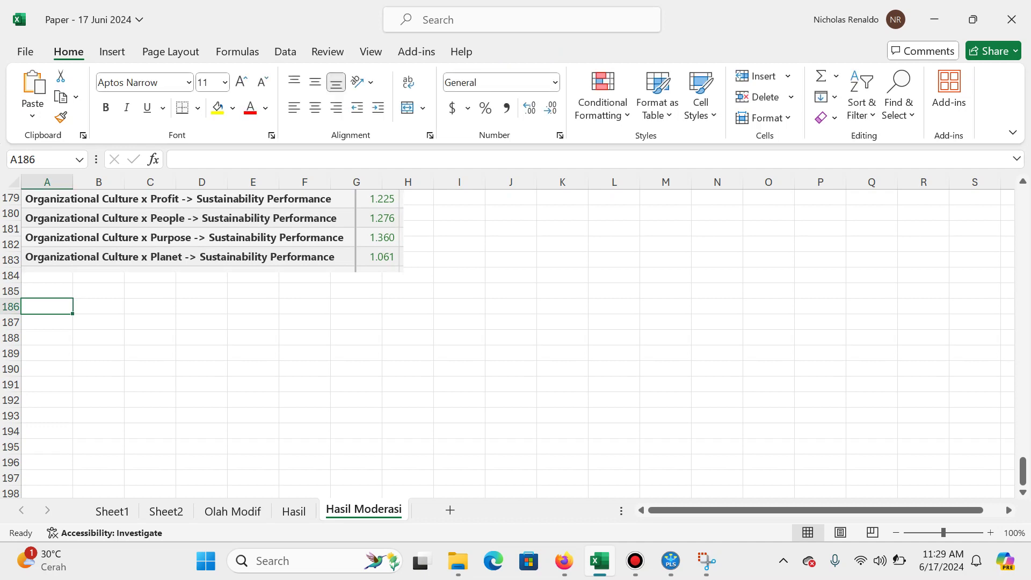
pyautogui.click(47, 277)
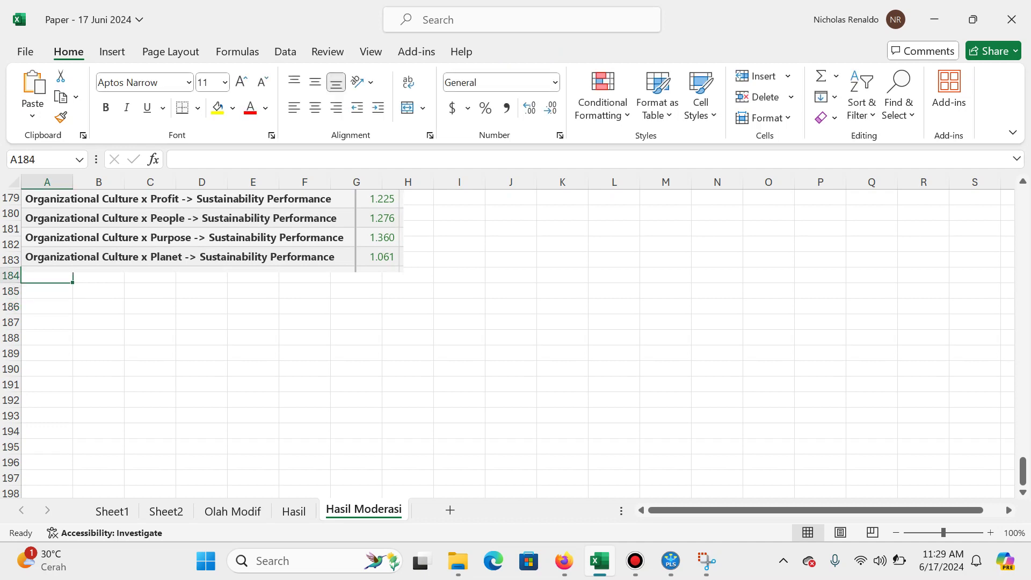
pyautogui.click(46, 291)
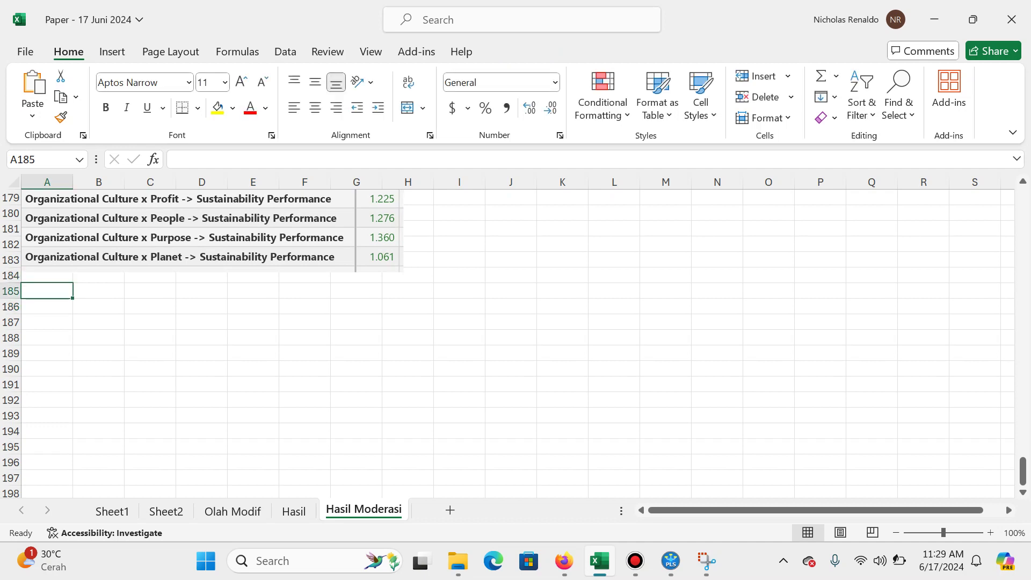
pyautogui.click(46, 307)
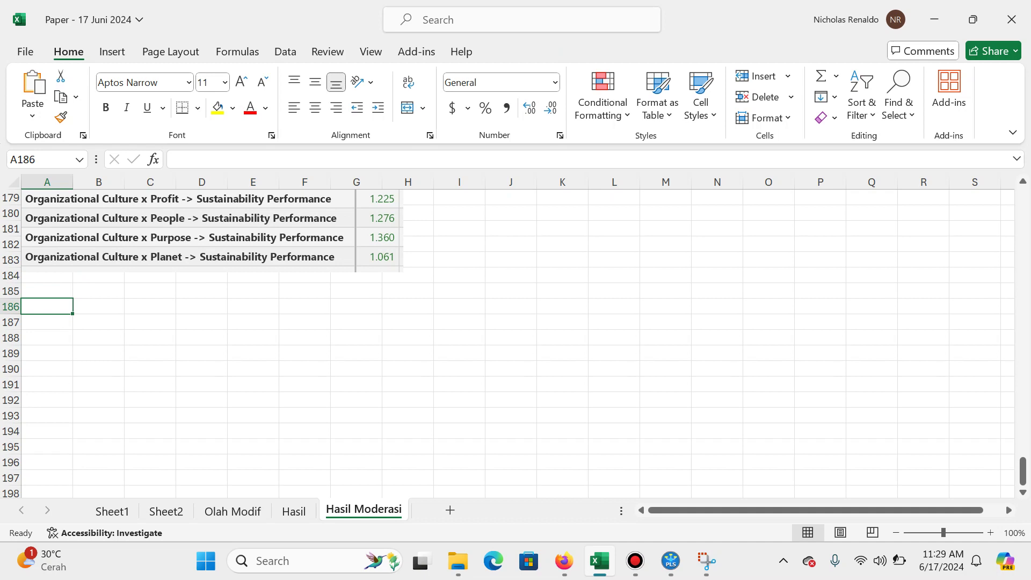
pyautogui.press('Up')
pyautogui.press('Up')
pyautogui.press('Up')
pyautogui.press('Up')
pyautogui.press('Up')
pyautogui.press('Up')
pyautogui.press('Down')
pyautogui.press('Down')
pyautogui.press('Down')
pyautogui.press('Down')
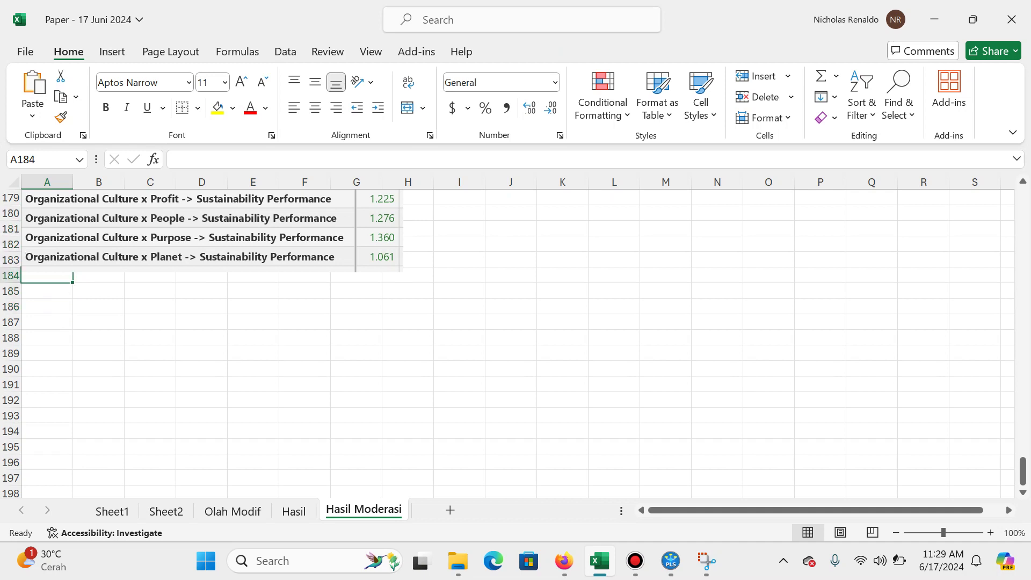
# Step: Return to SmartPLS, leave the PLS-SEM report and run Bootstrapping on the model with the current settings
pyautogui.hotkey('alt', 'Tab')
pyautogui.press('Tab')
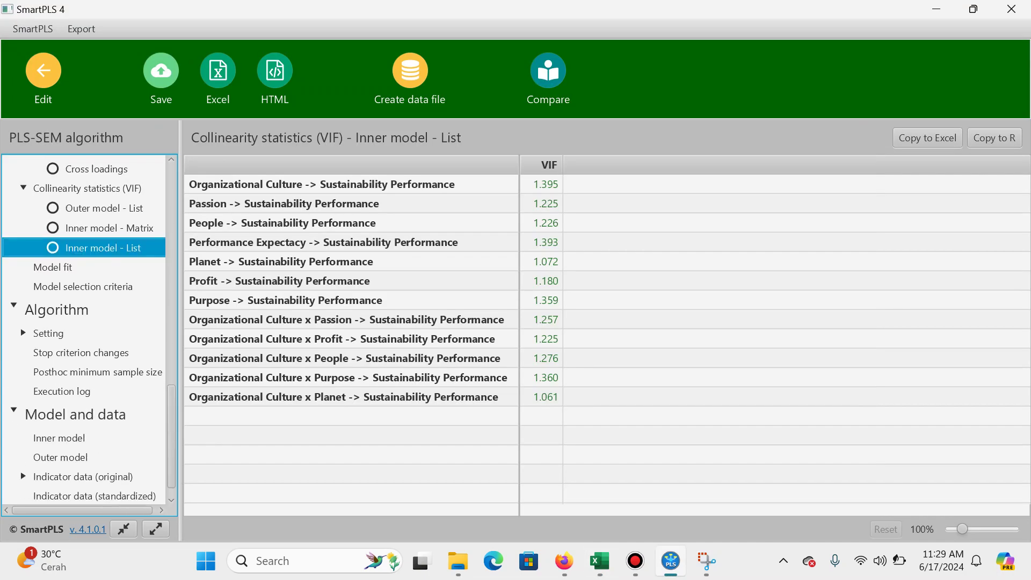
pyautogui.click(44, 71)
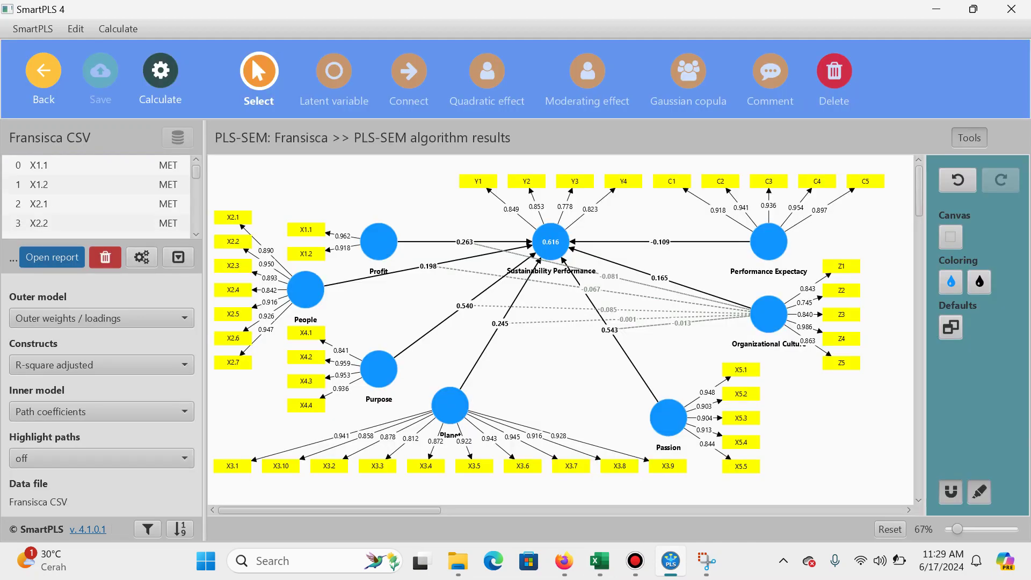
pyautogui.click(167, 74)
pyautogui.click(266, 139)
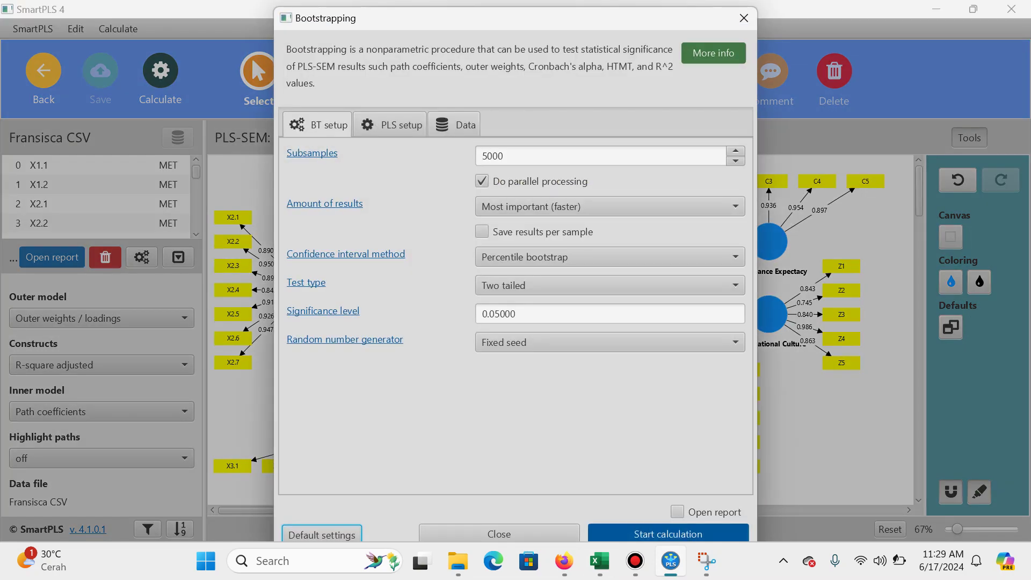
pyautogui.click(668, 534)
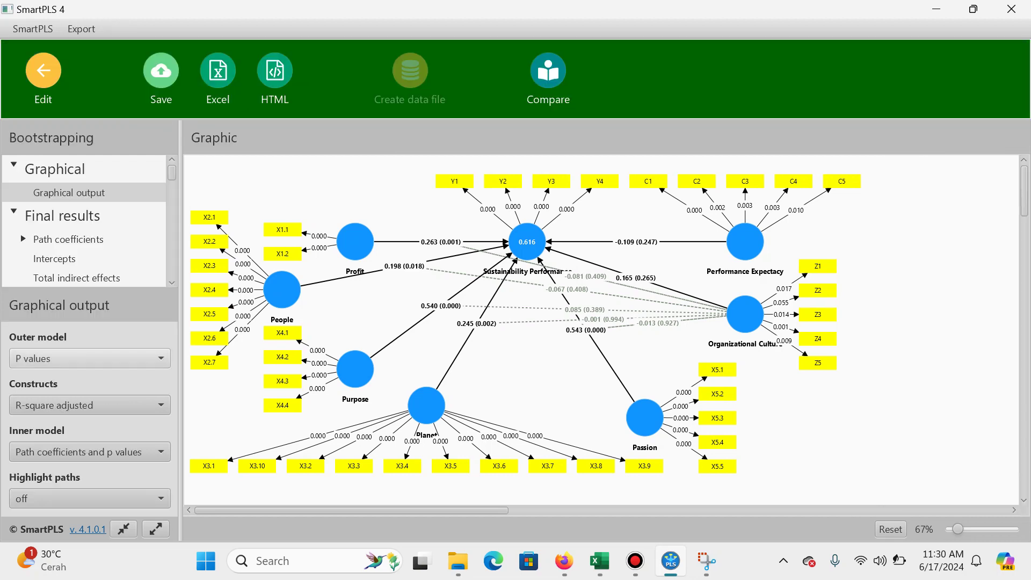
# Step: Capture the bootstrapping path diagram, with P values for the outer model and R-square adjusted for the constructs, using Snipping Tool
pyautogui.click(90, 358)
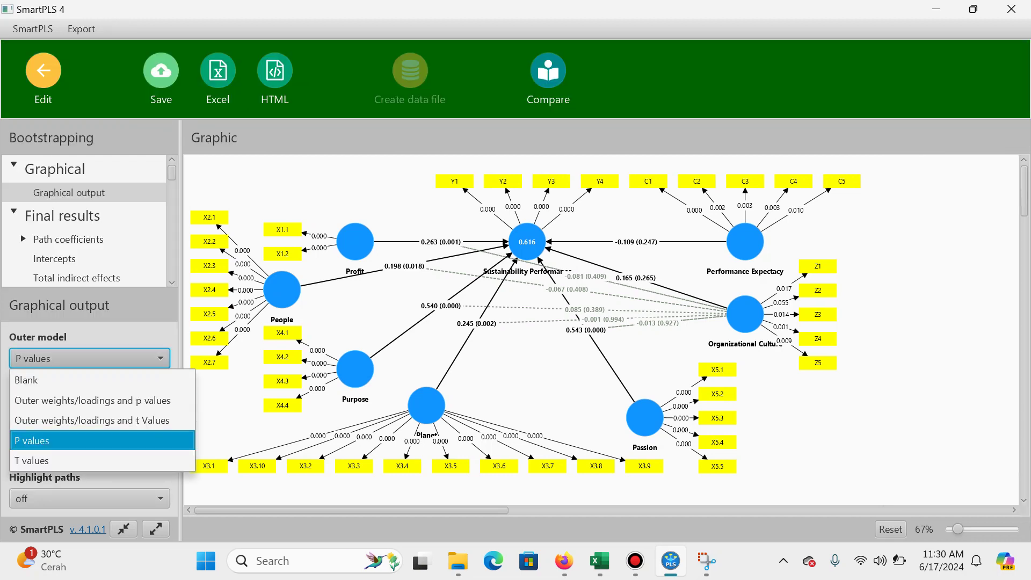
pyautogui.click(89, 440)
pyautogui.click(129, 406)
pyautogui.click(129, 406)
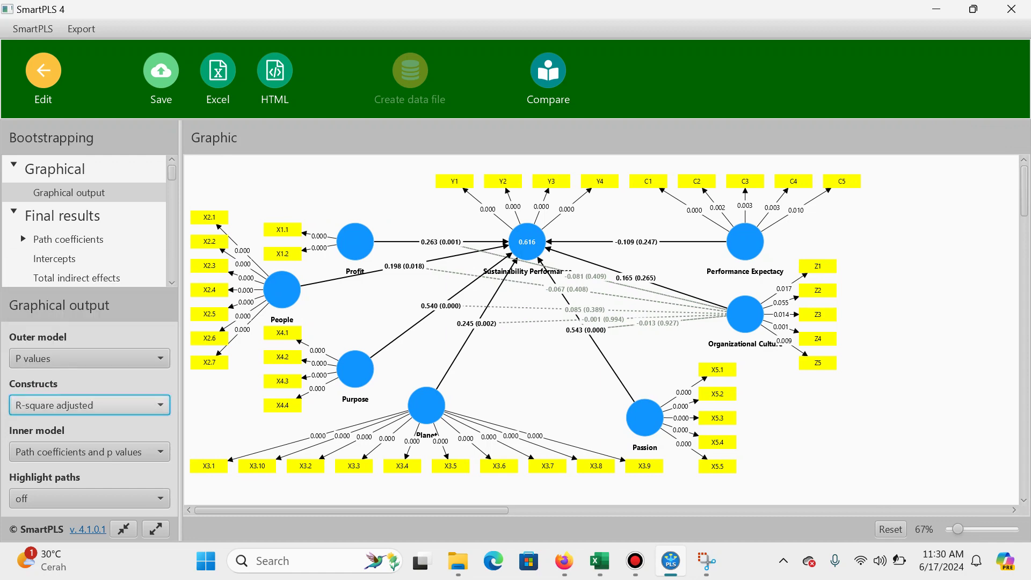
pyautogui.press('super')
pyautogui.write('snip')
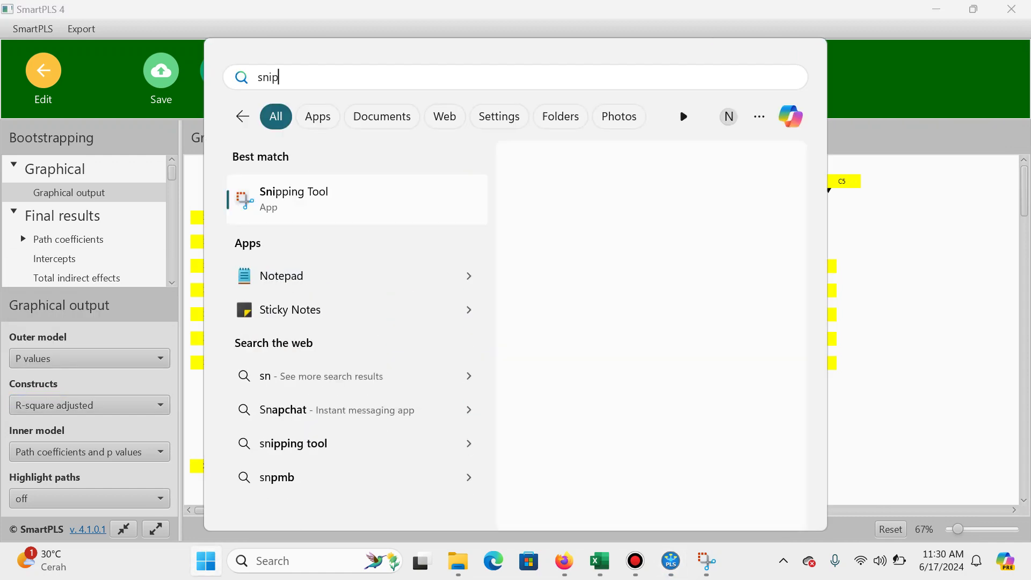
pyautogui.press('Return')
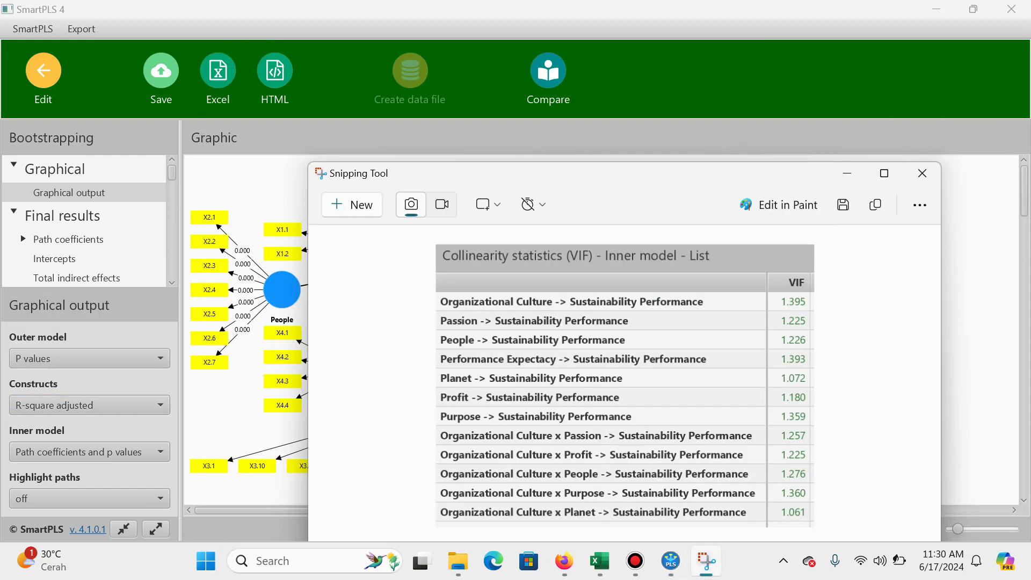
pyautogui.hotkey('ctrl', 'n')
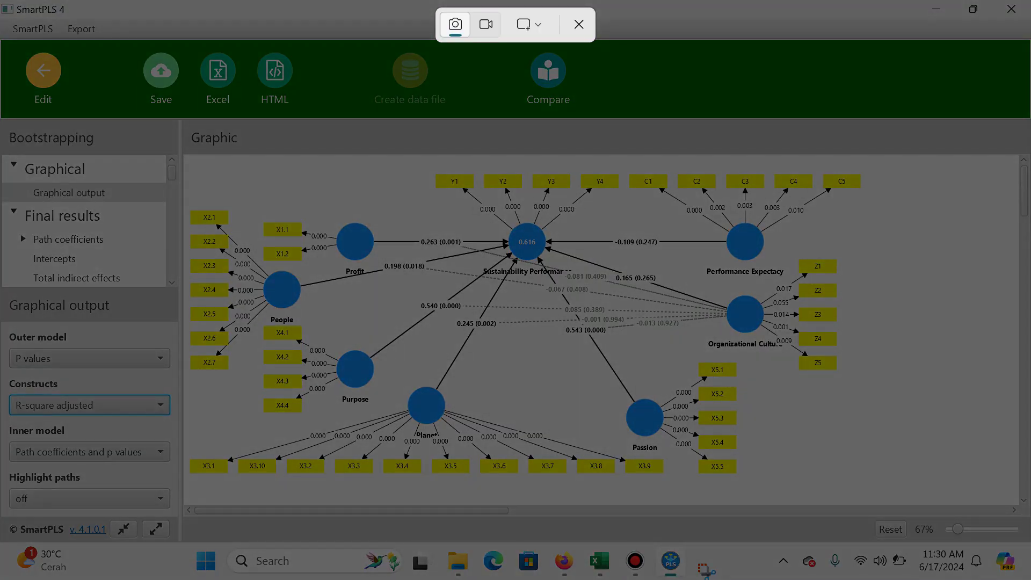
pyautogui.moveTo(184, 153); pyautogui.dragTo(866, 480)
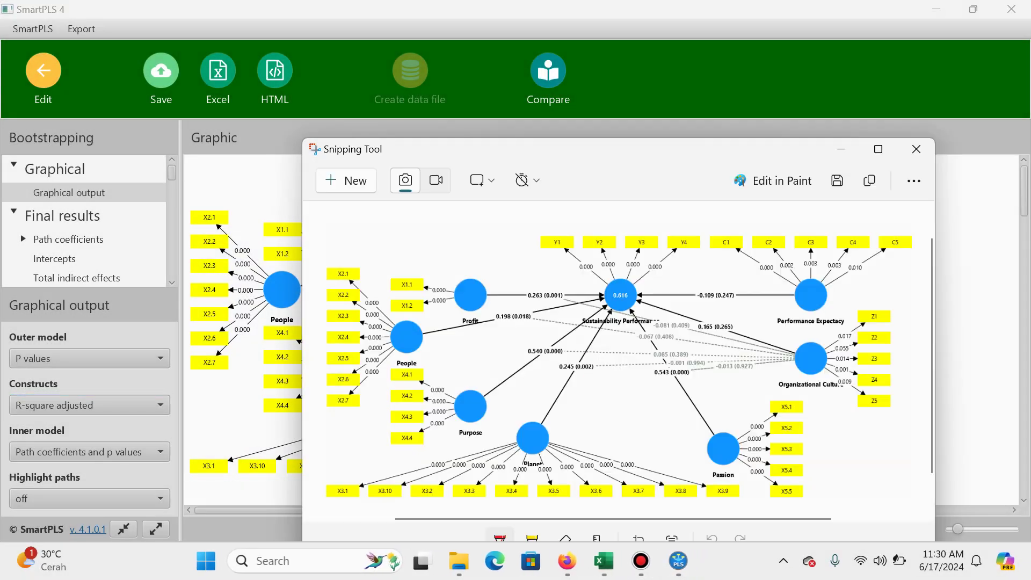
# Step: Switch to Excel, enter the heading "Model Algorithm" in A186 and paste the bootstrapping diagram capture below it
pyautogui.hotkey('alt', 'Tab')
pyautogui.hotkey('alt', 'Tab')
pyautogui.write('M')
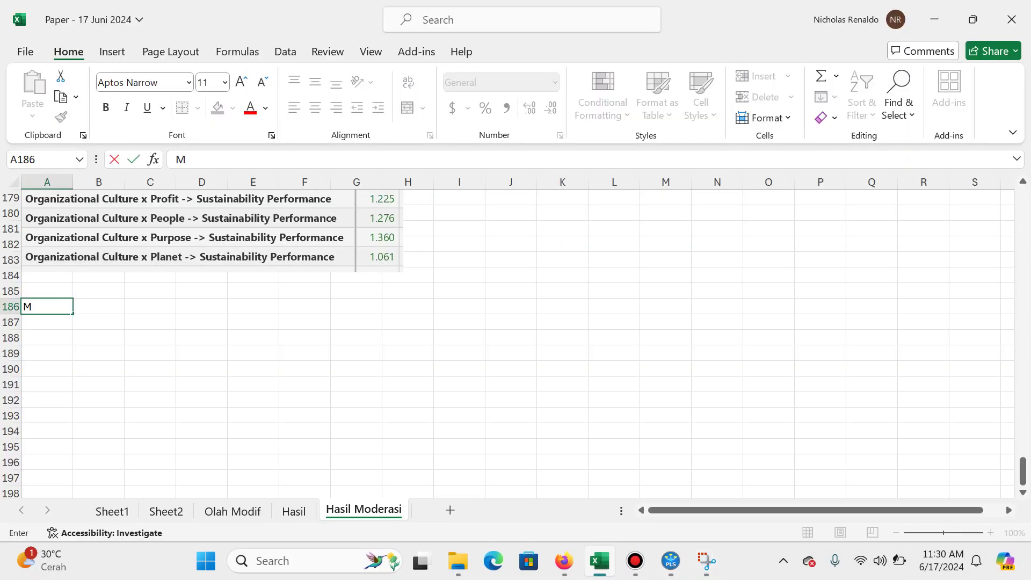
pyautogui.write('odel Algorithm')
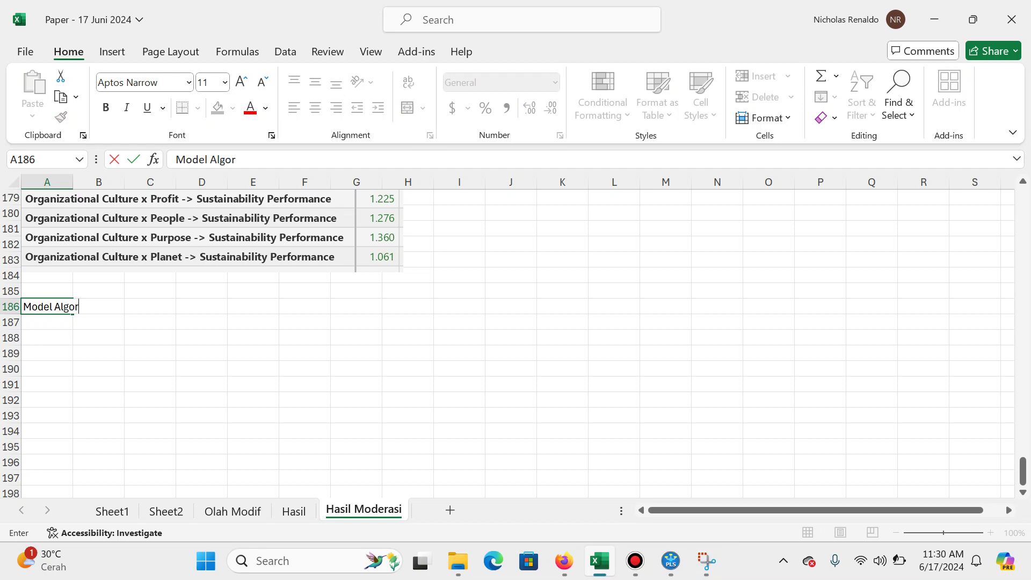
pyautogui.press('Return')
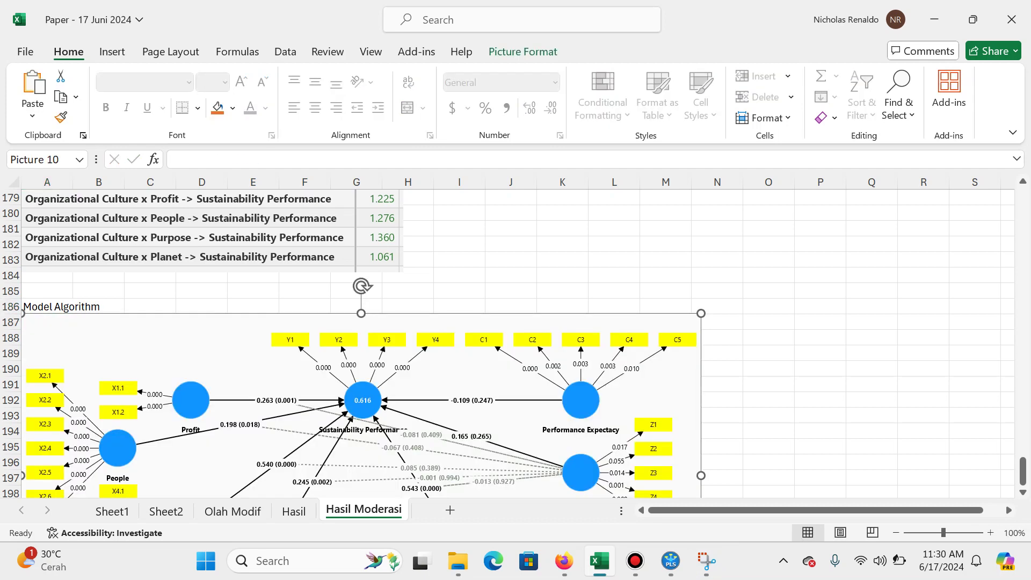
# Step: Change the heading in A186 to "Model Bootstrapping"
pyautogui.press('Escape')
pyautogui.press('Up')
pyautogui.press('F2')
pyautogui.press('F2')
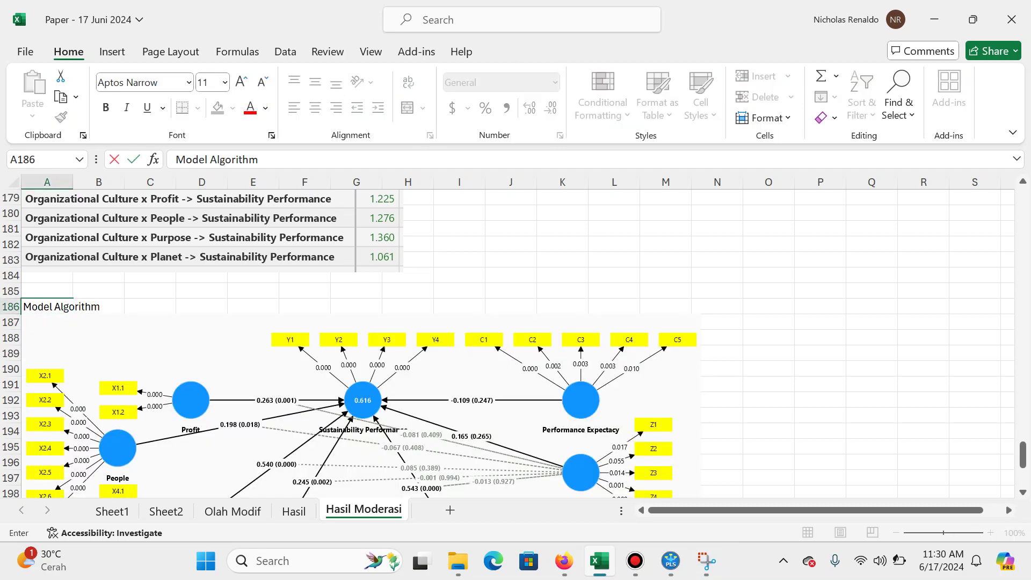
pyautogui.press('Escape')
pyautogui.press('F2')
pyautogui.hotkey('ctrl', 'shift', 'Left')
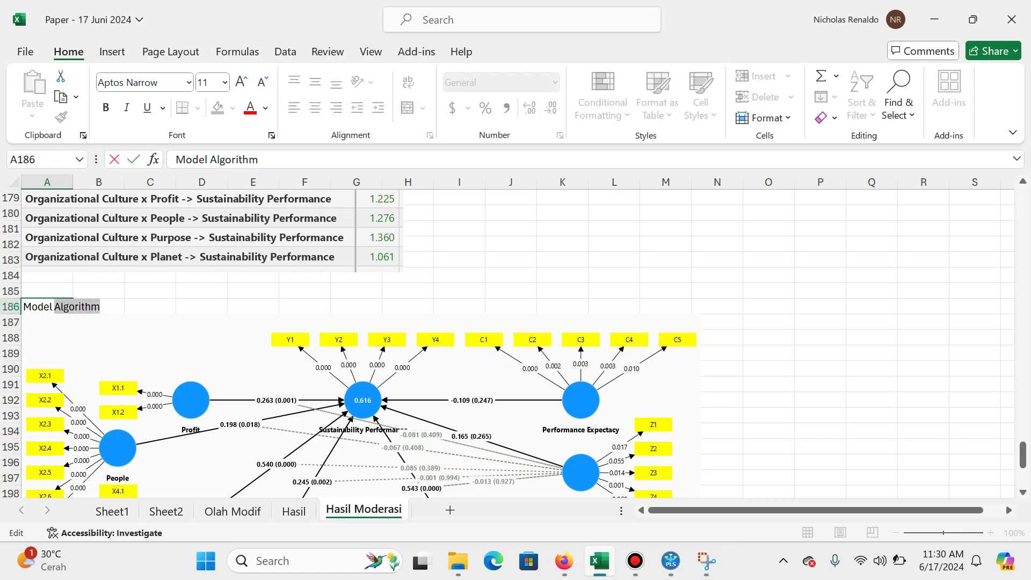
pyautogui.write('Bootstrapping')
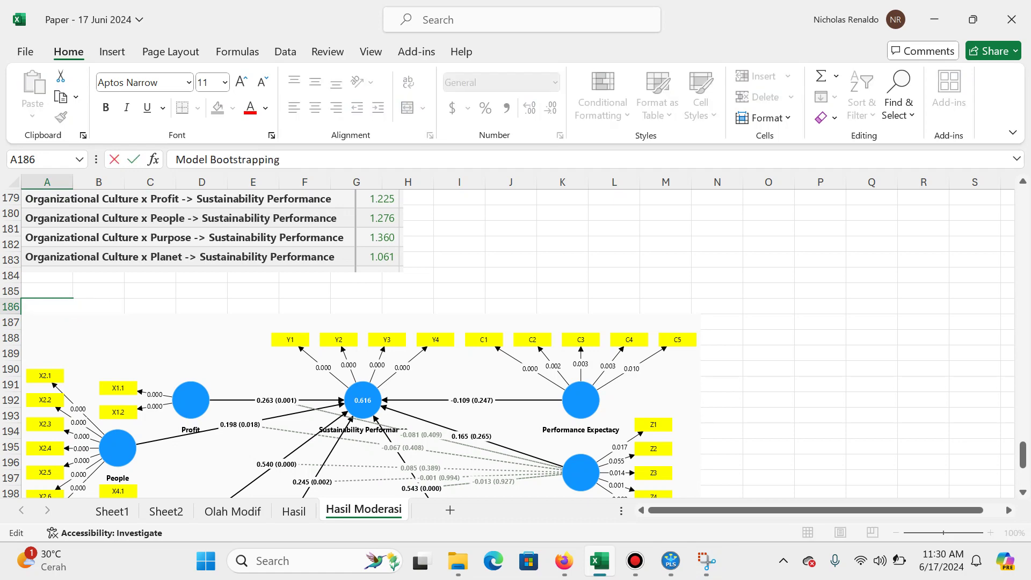
pyautogui.press('Return')
# Step: Select cell A210 below the pasted bootstrapping diagram
pyautogui.press('pagedown')
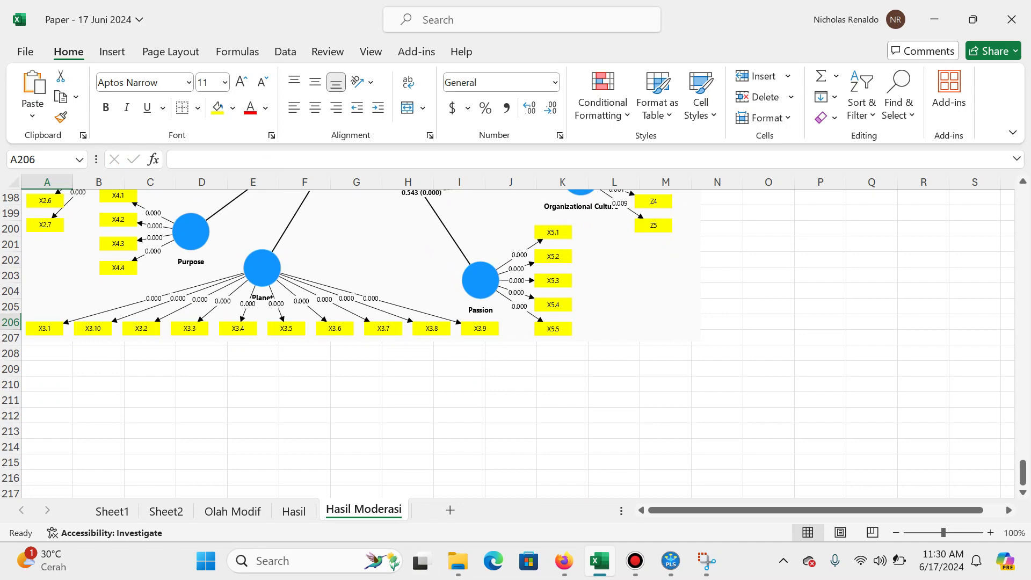
pyautogui.click(98, 369)
pyautogui.press('Left')
pyautogui.press('Down')
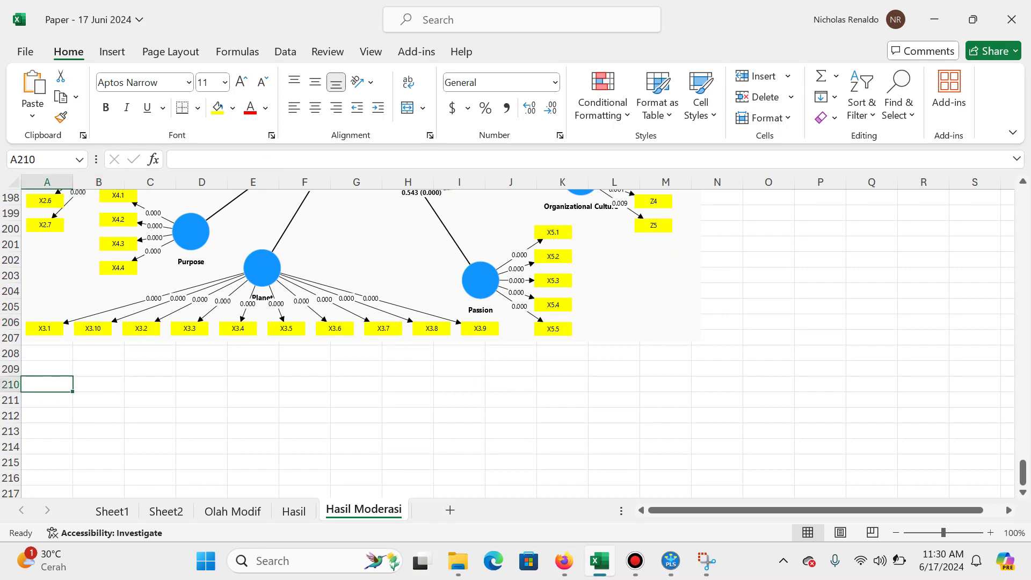
# Step: Return to SmartPLS and open the Path coefficients results of the Bootstrapping report
pyautogui.hotkey('alt', 'Tab')
pyautogui.hotkey('alt', 'Tab')
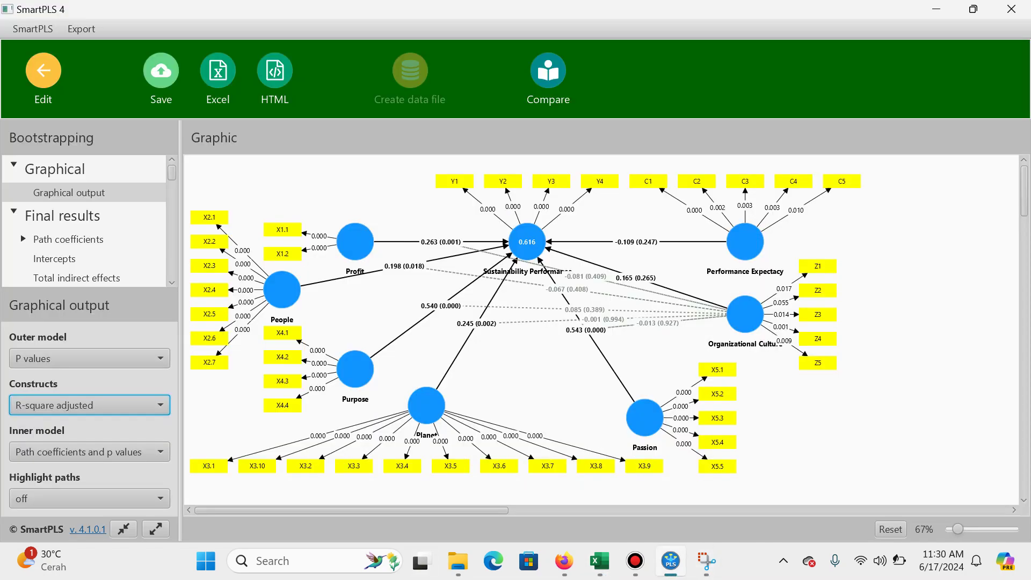
pyautogui.scroll(-2, 84, 220)
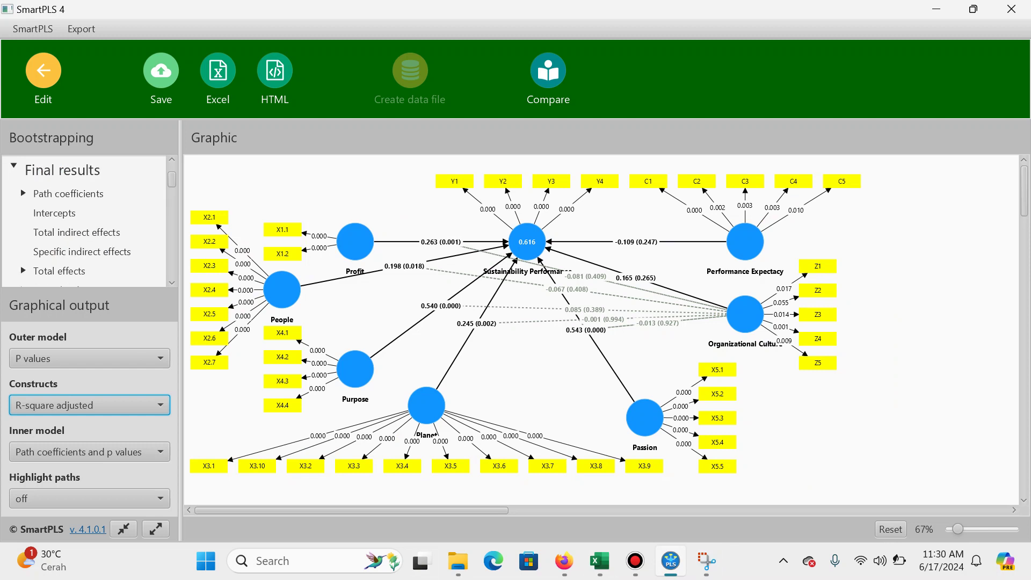
pyautogui.click(68, 194)
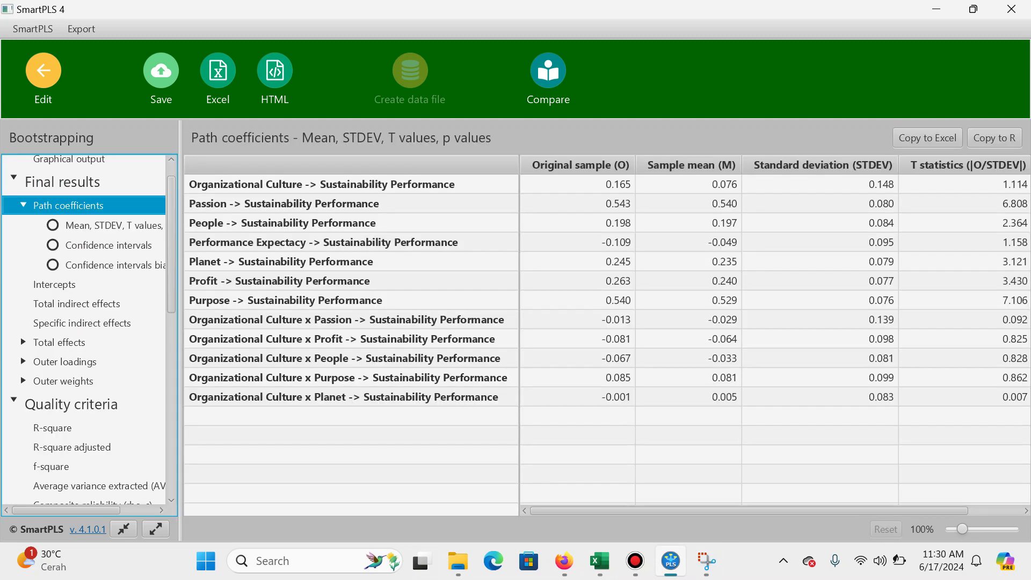
# Step: Capture the full bootstrapping Path coefficients table, including the P values column, with the Snipping Tool
pyautogui.moveTo(962, 529); pyautogui.dragTo(960, 530)
pyautogui.press('super')
pyautogui.write('snip')
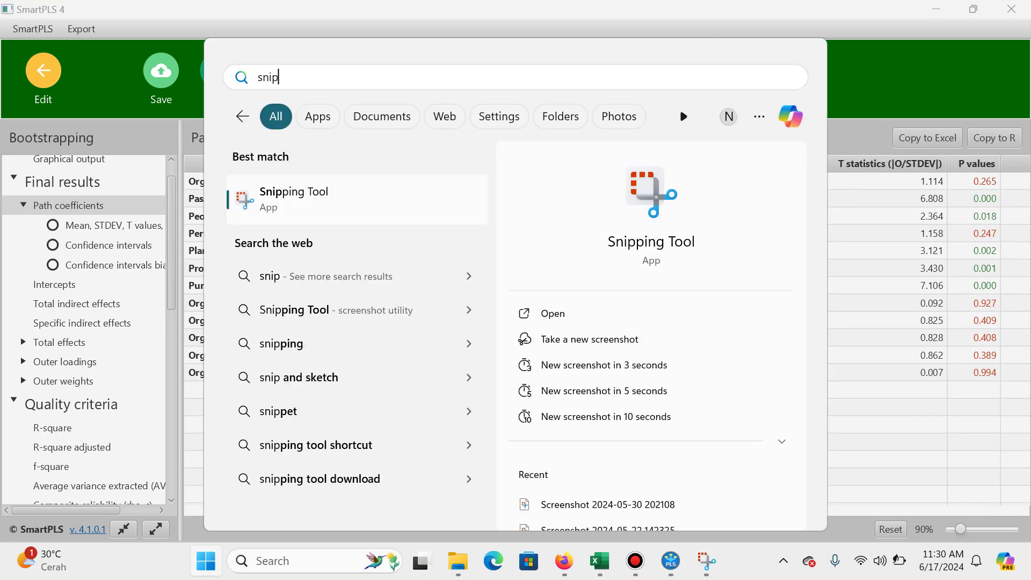
pyautogui.press('Return')
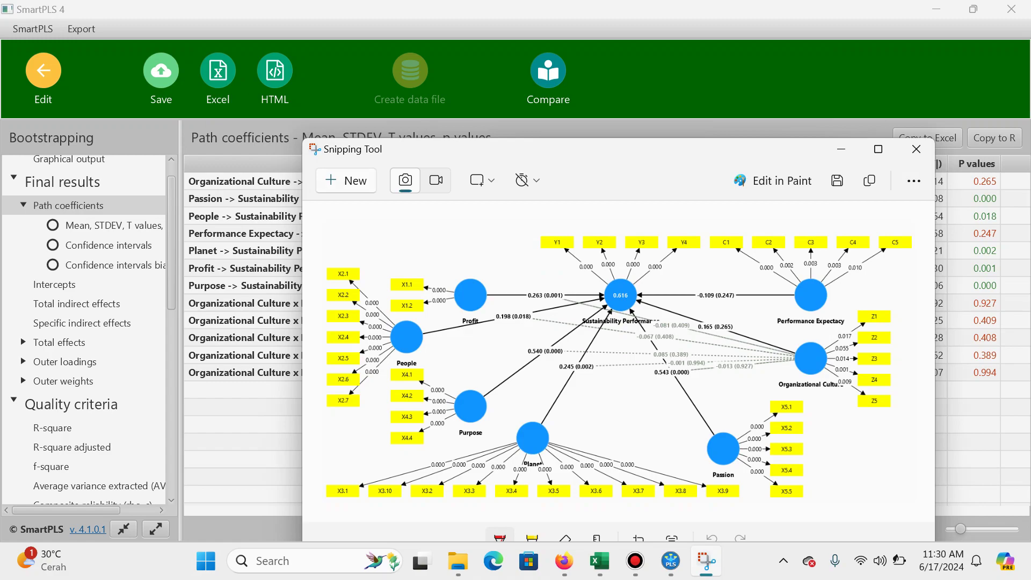
pyautogui.click(345, 180)
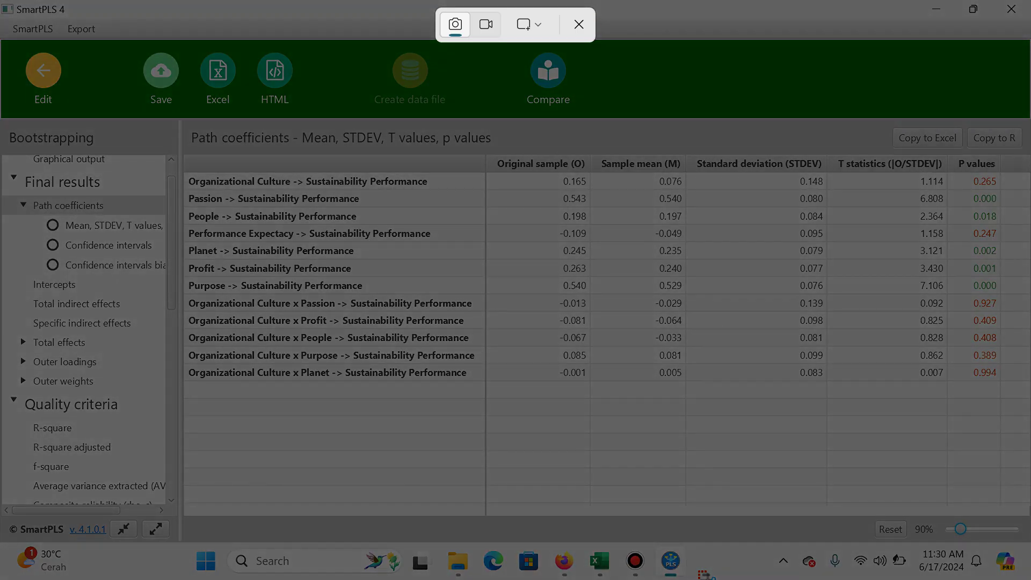
pyautogui.moveTo(183, 125); pyautogui.dragTo(1005, 385)
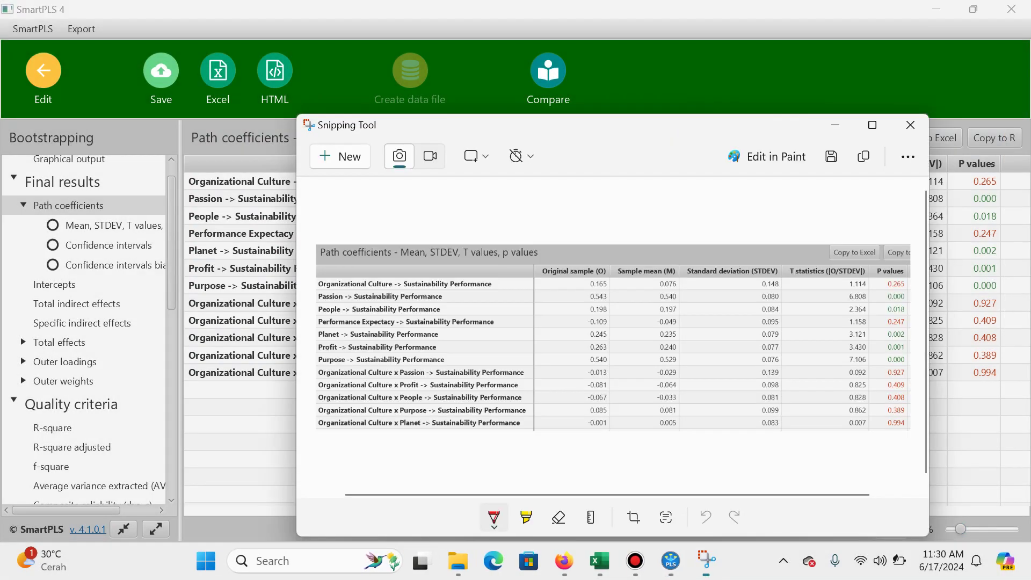
# Step: Switch to Excel, enter the heading "Uji Hipotesis" in A210 and paste the path coefficients capture below it
pyautogui.hotkey('alt', 'Tab')
pyautogui.hotkey('alt', 'Tab')
pyautogui.write('Uji')
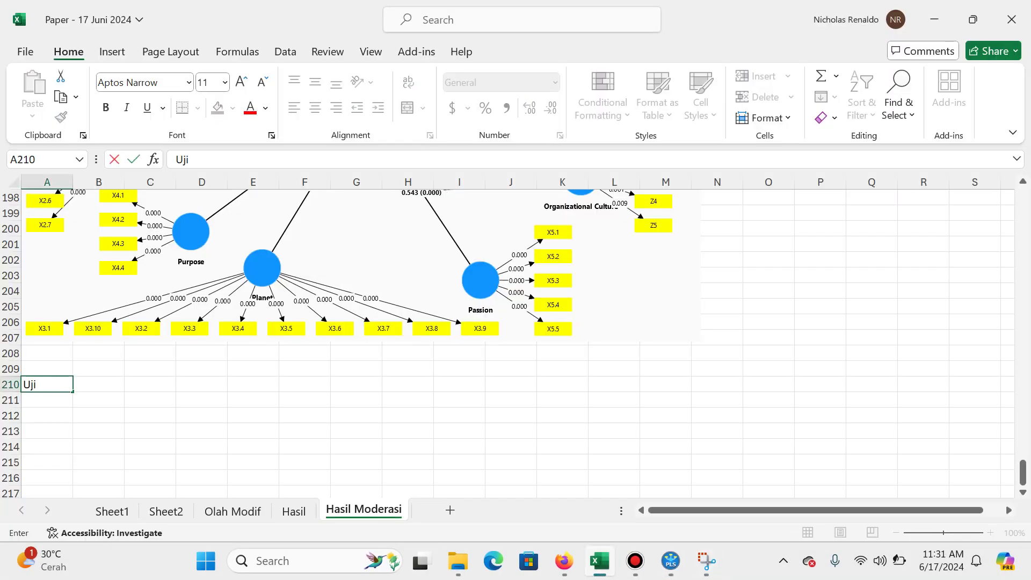
pyautogui.write(' Hipotesis')
pyautogui.press('Return')
pyautogui.hotkey('ctrl', 'v')
pyautogui.scroll(-4, 515, 343)
pyautogui.click(872, 337)
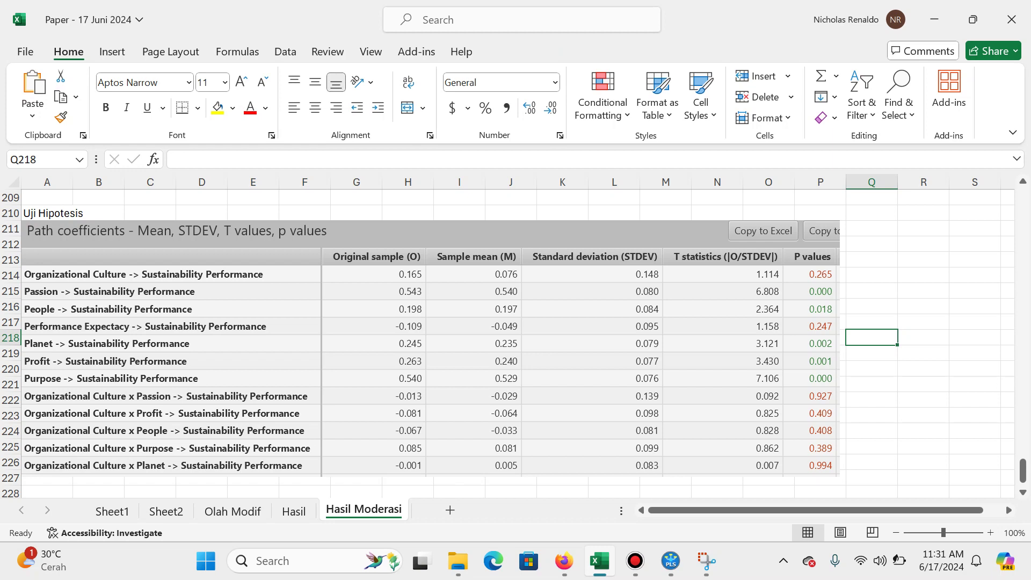
# Step: Save the Paper - 17 Juni 2024 workbook and close Excel
pyautogui.hotkey('ctrl', 's')
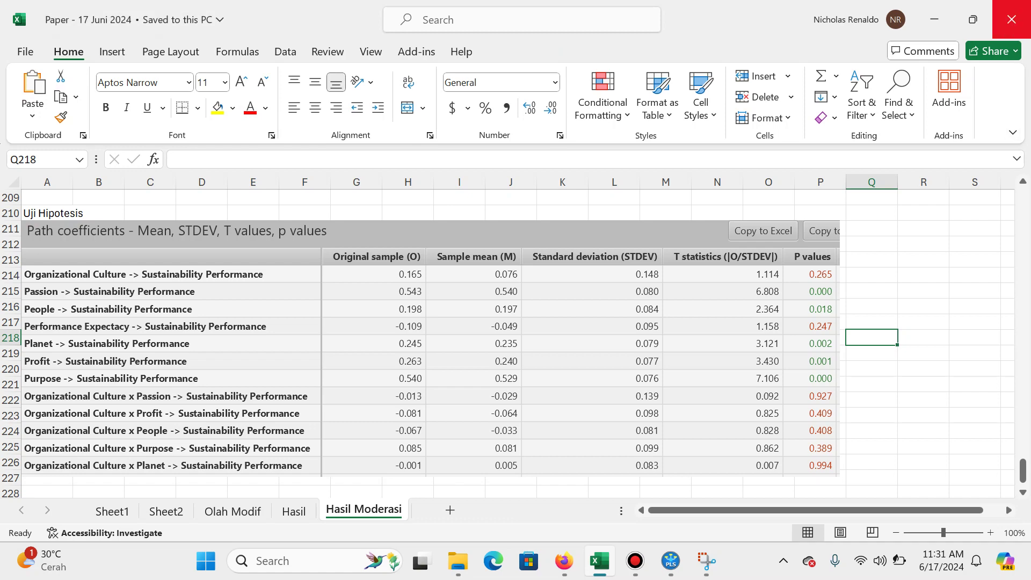
pyautogui.click(1012, 19)
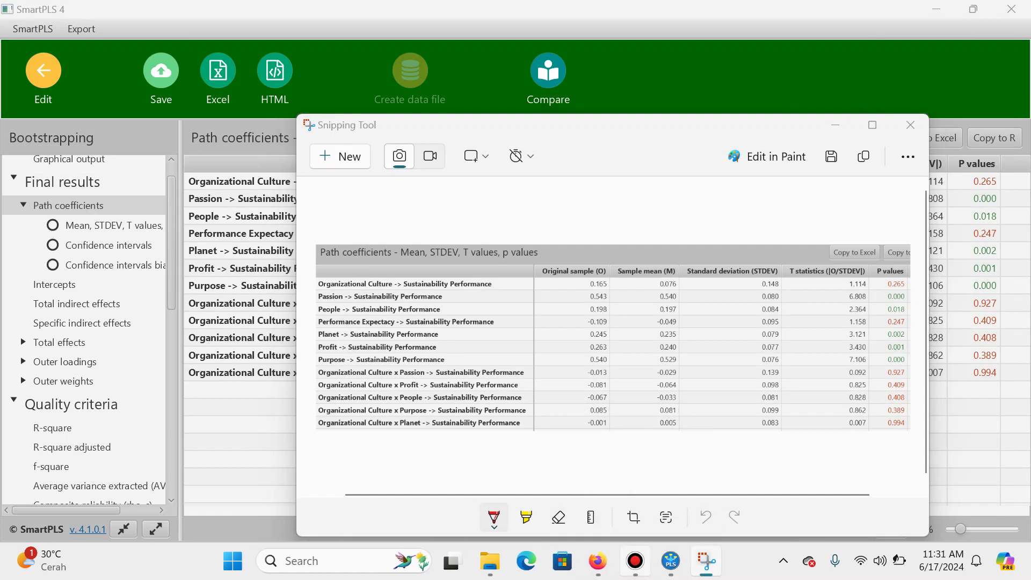